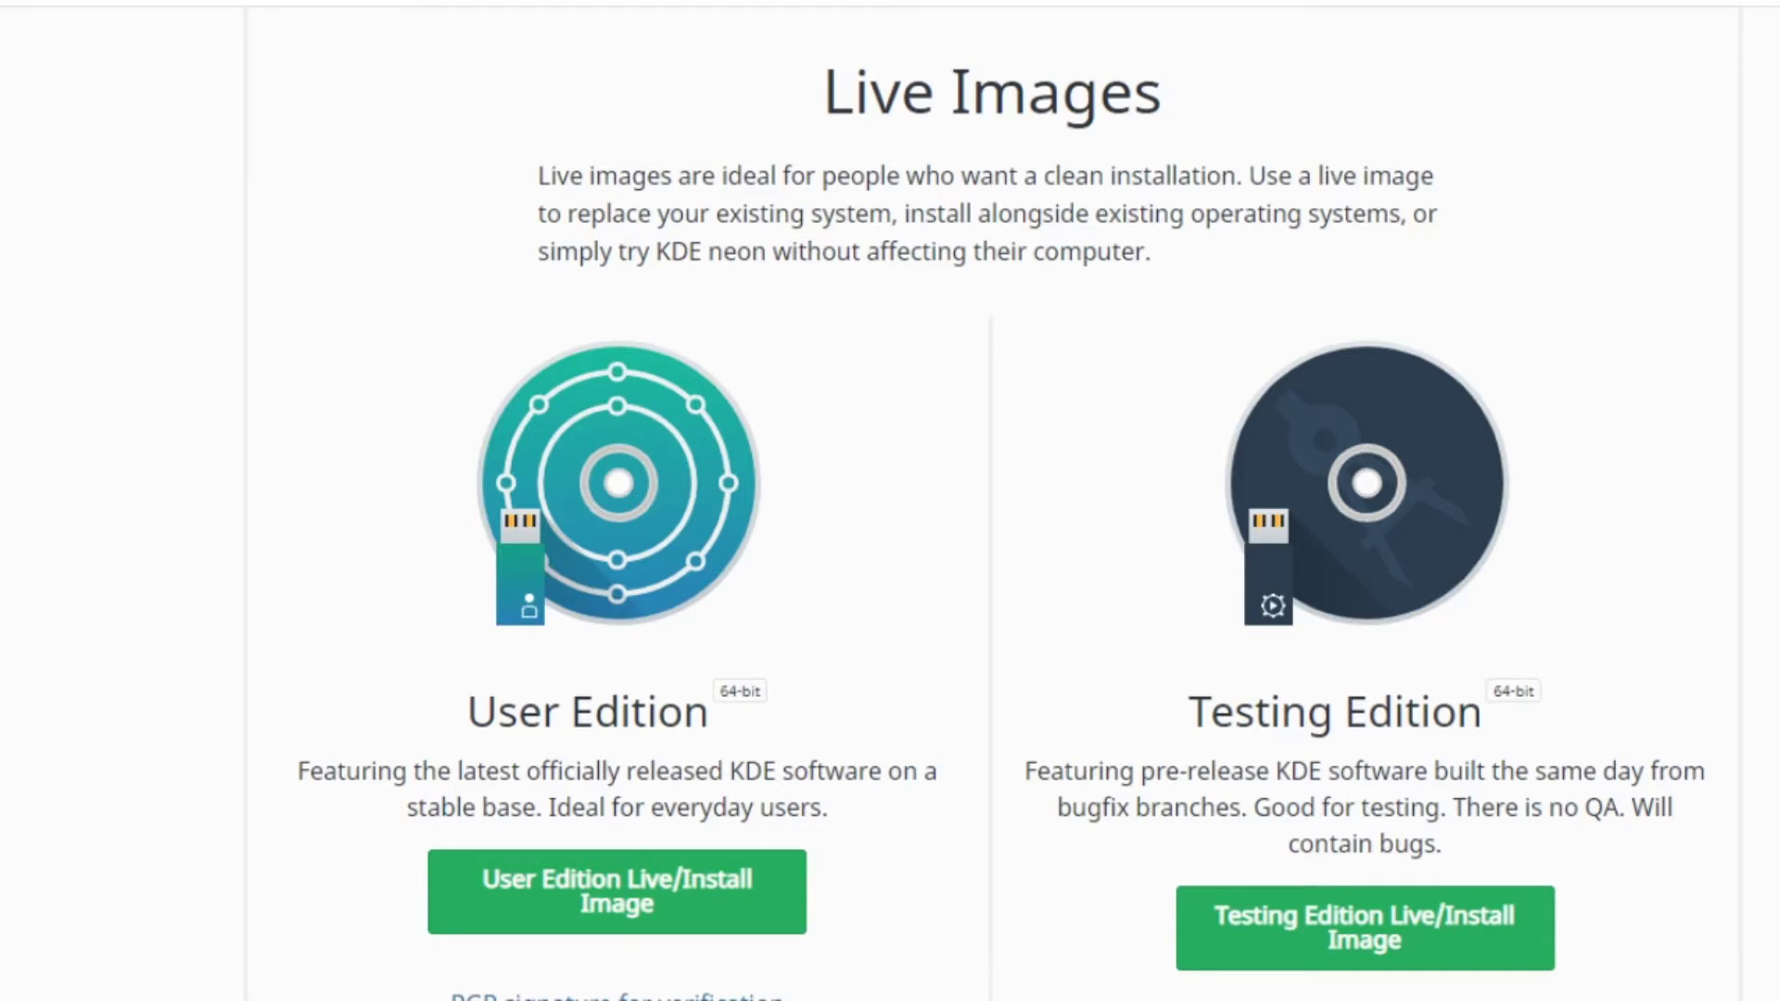
Switch from the KDE neon download page to the VirtualBox Manager window
key(alt+Tab)
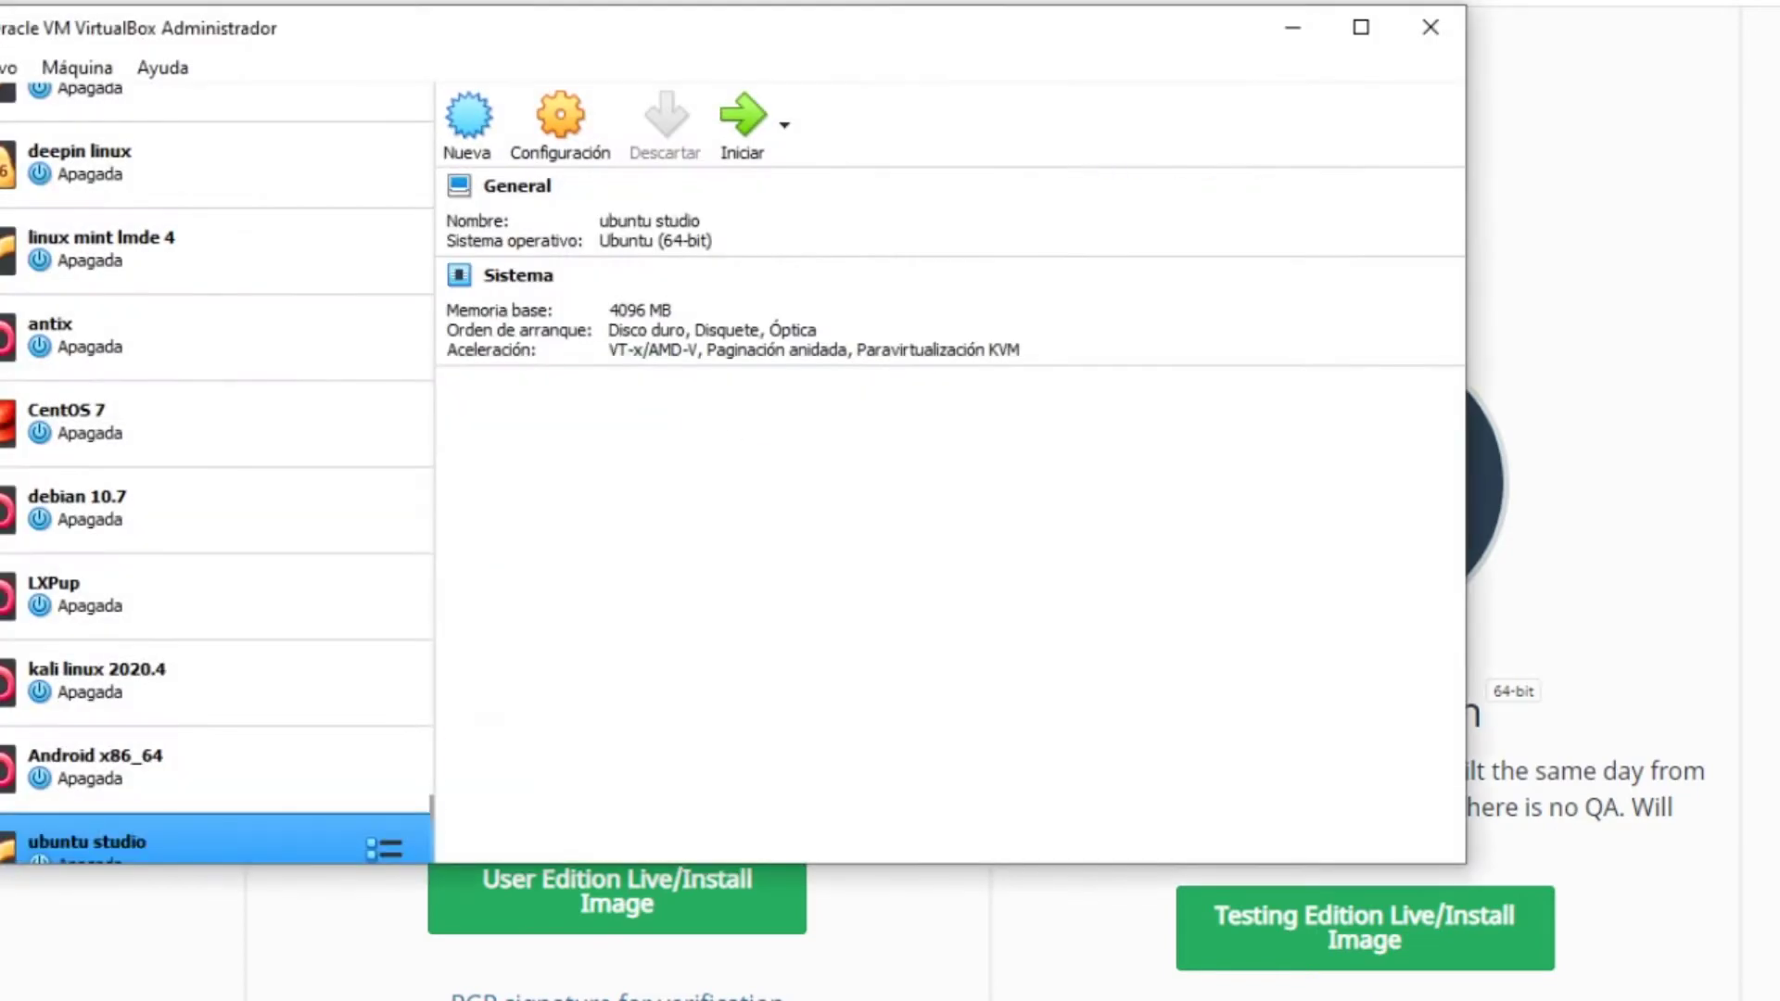
Shift the manager window and start a new virtual machine named 'KDE neon'
drag(343, 30, 397, 32)
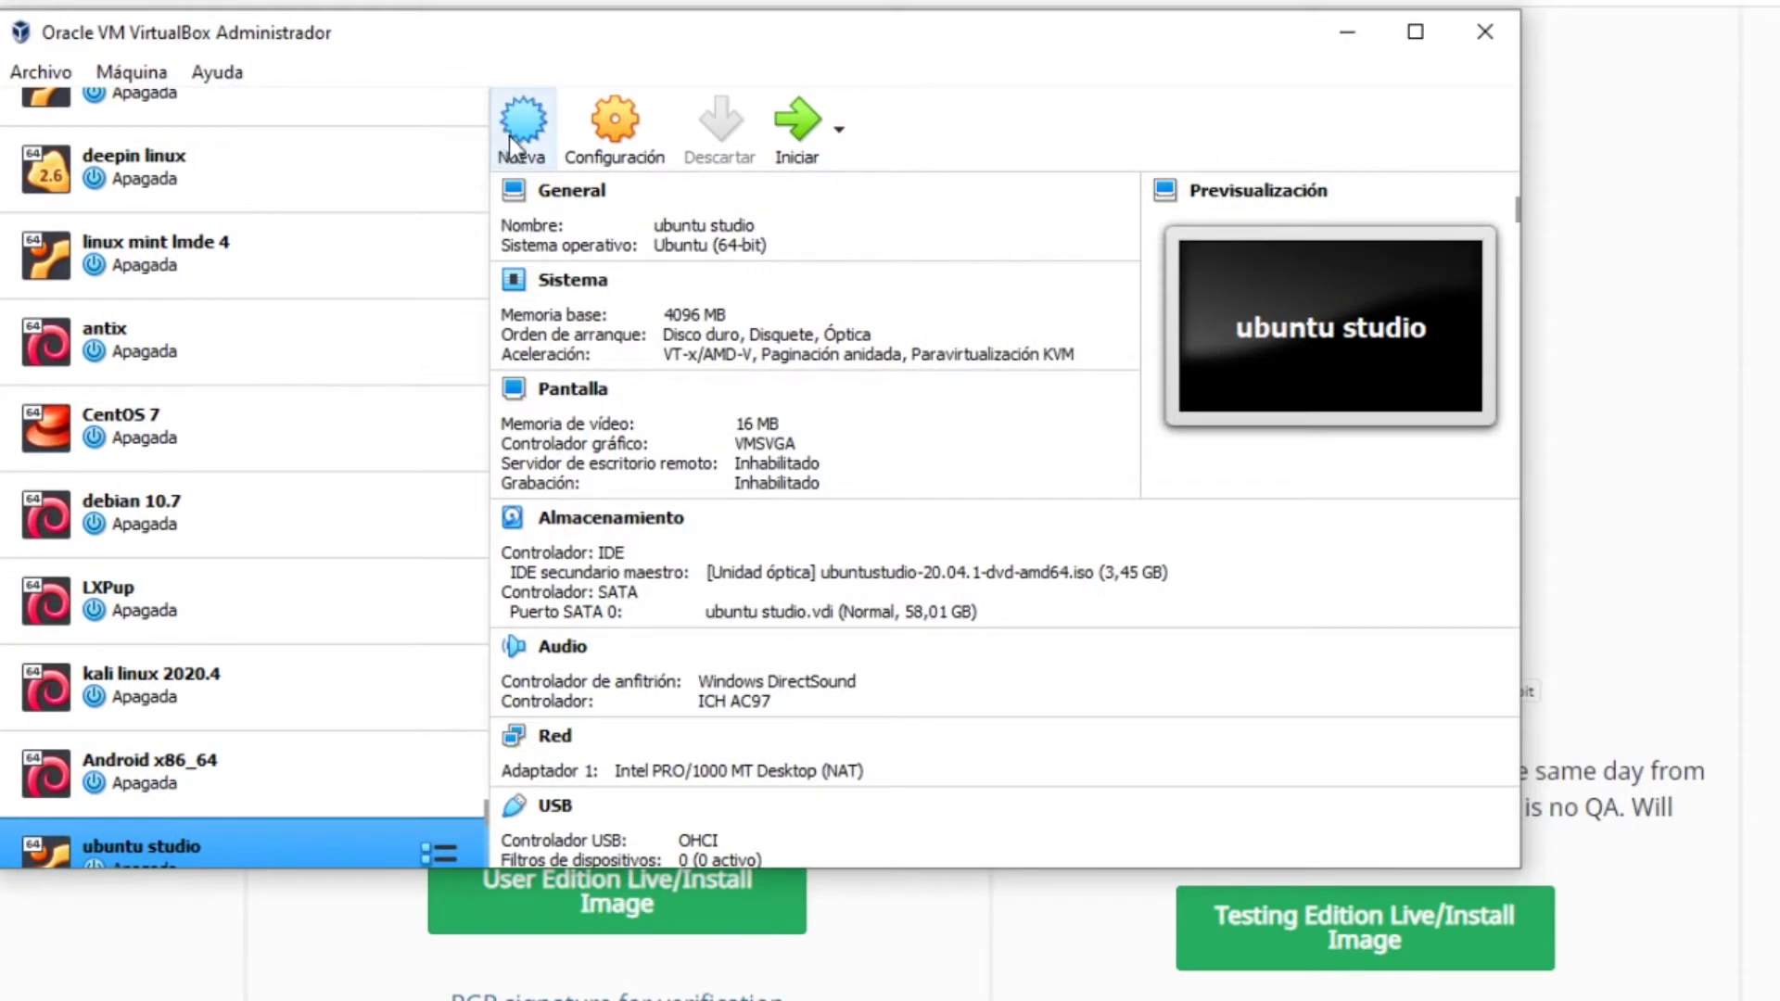
click(509, 136)
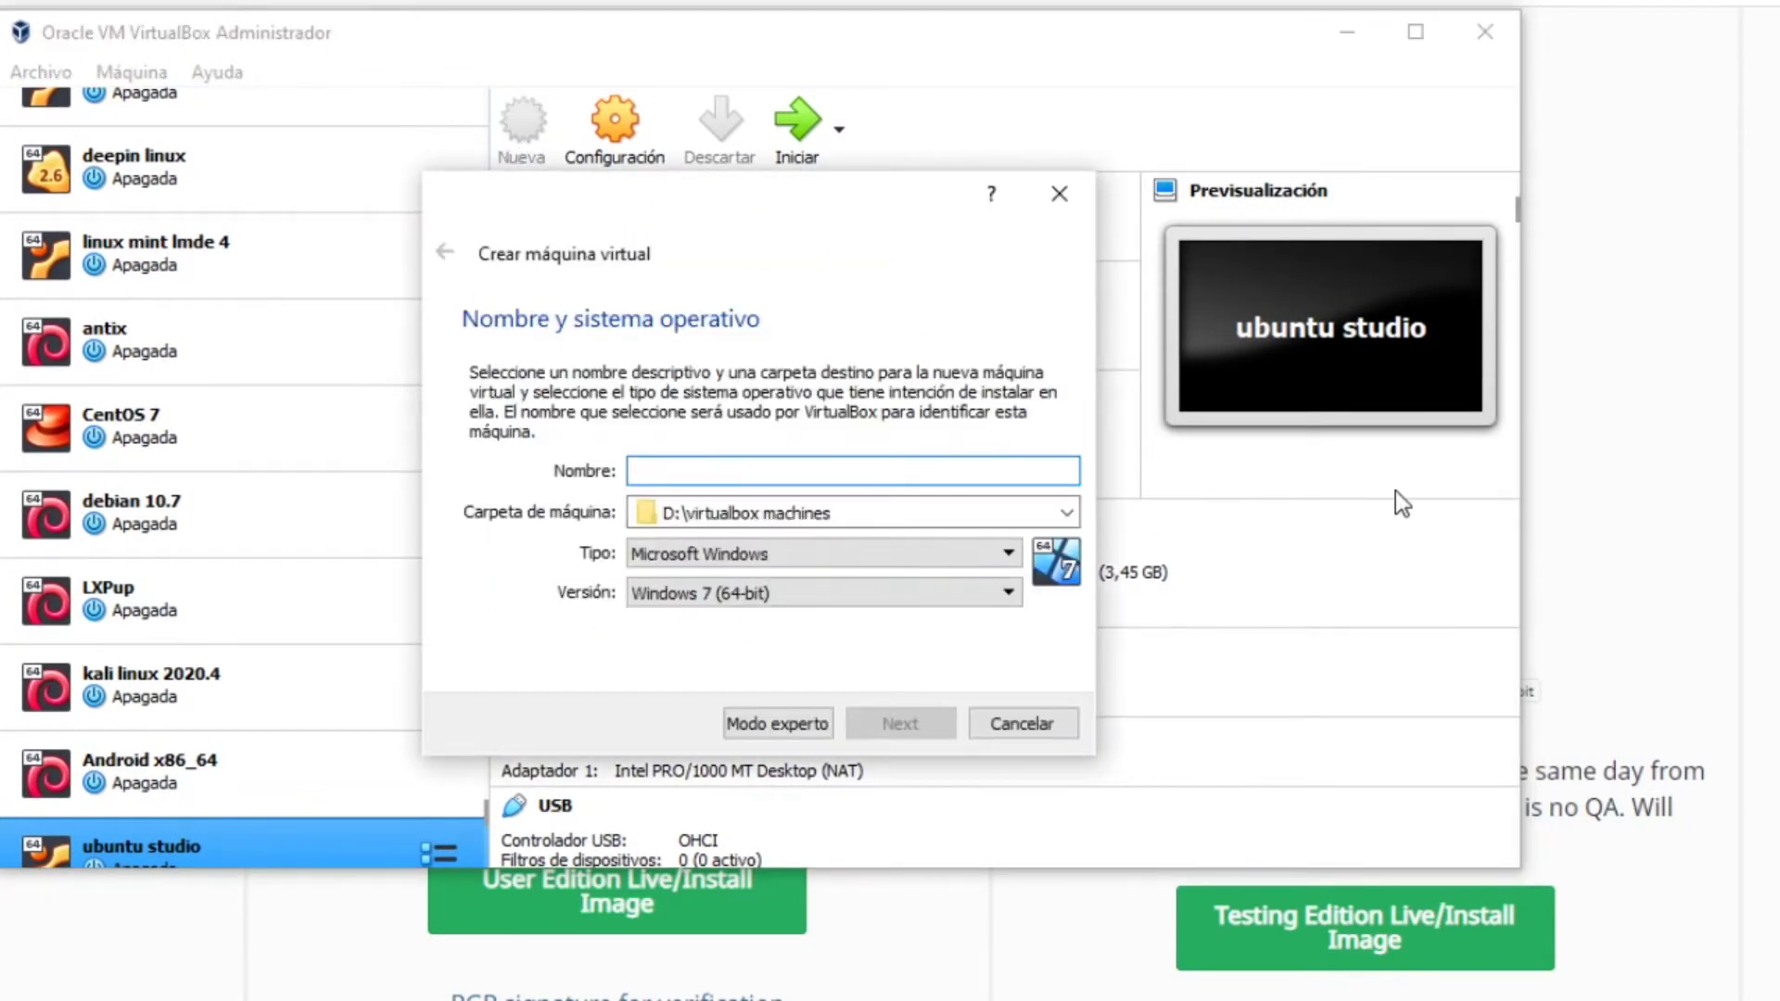
text(KDE neon)
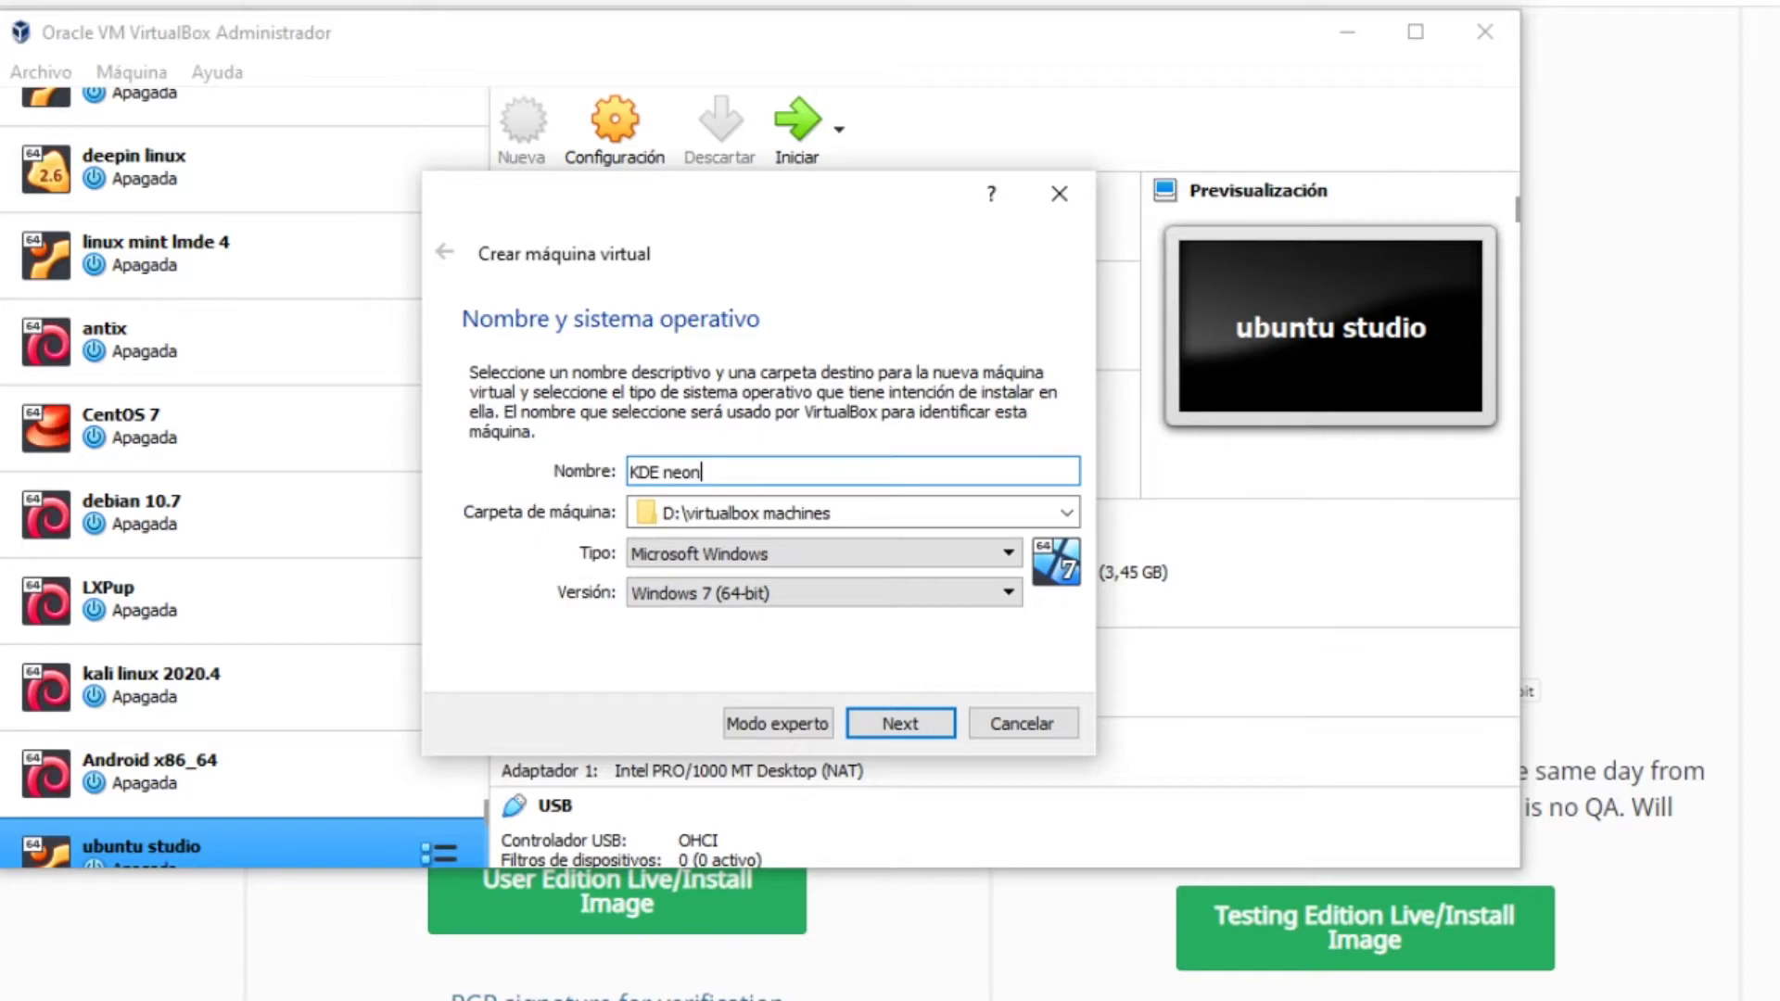
Set the machine type to Linux with version Ubuntu (64-bit) and continue
click(842, 557)
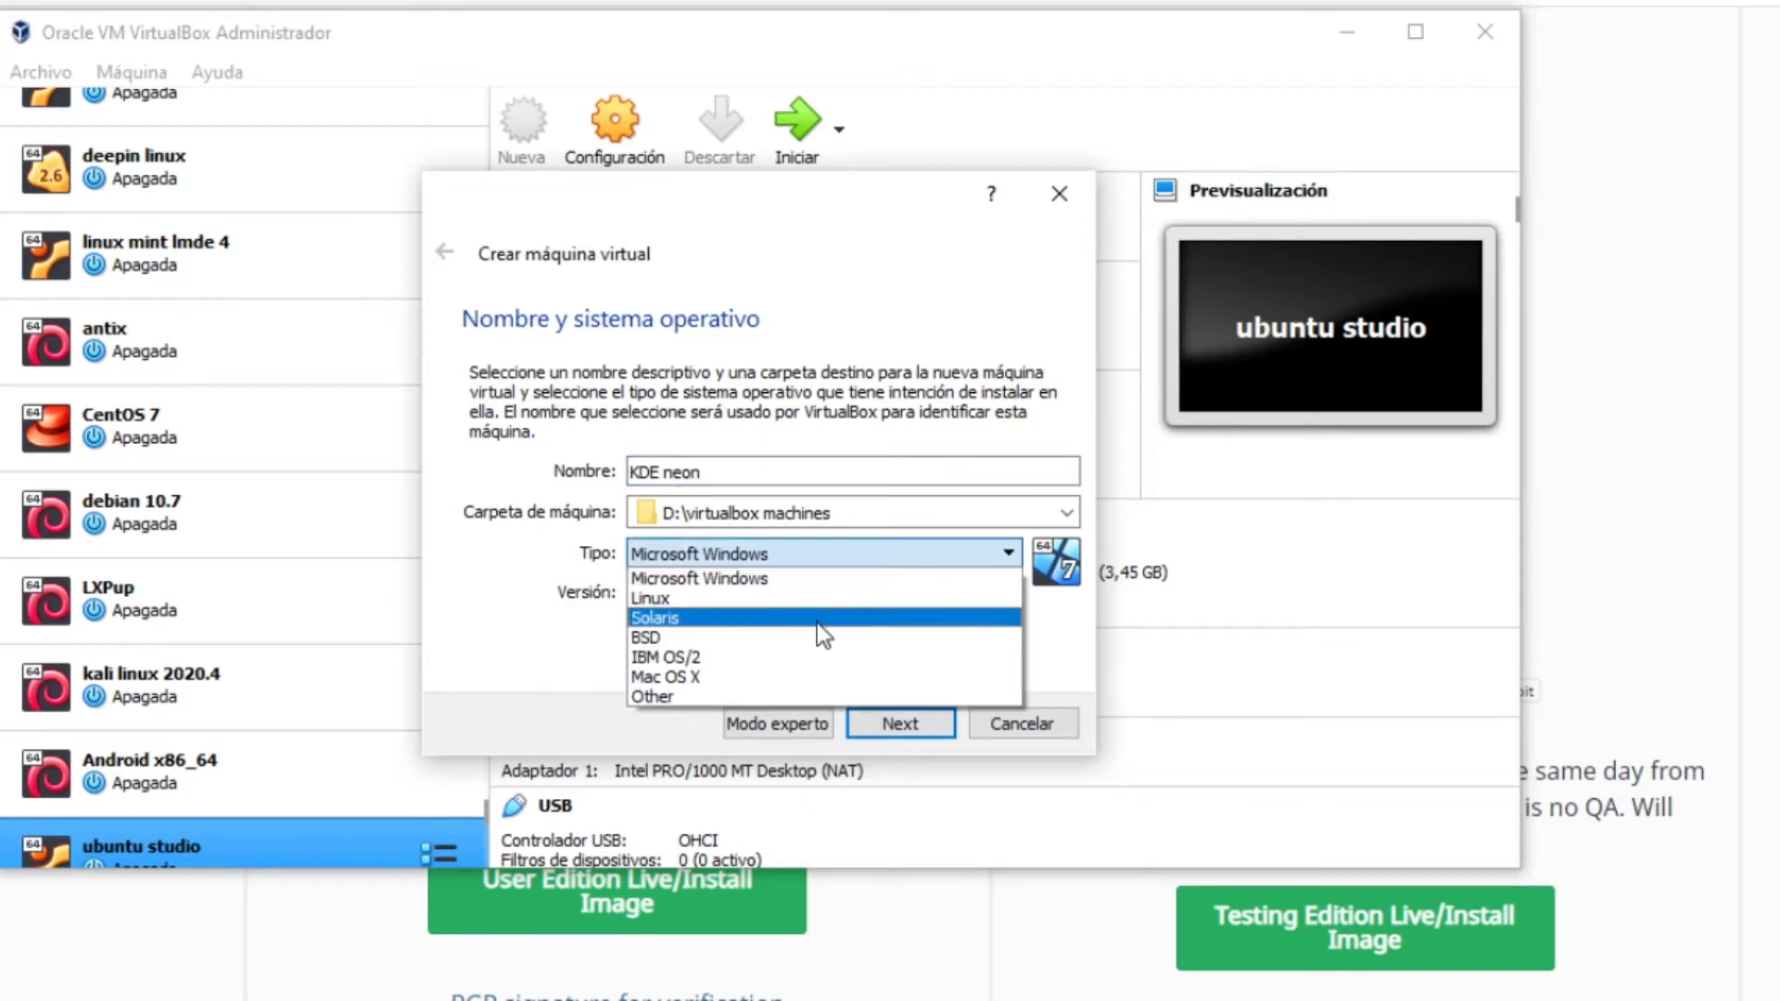
click(828, 600)
click(777, 595)
scroll(775, 741, down, 1)
scroll(776, 741, up, 3)
scroll(742, 751, down, 5)
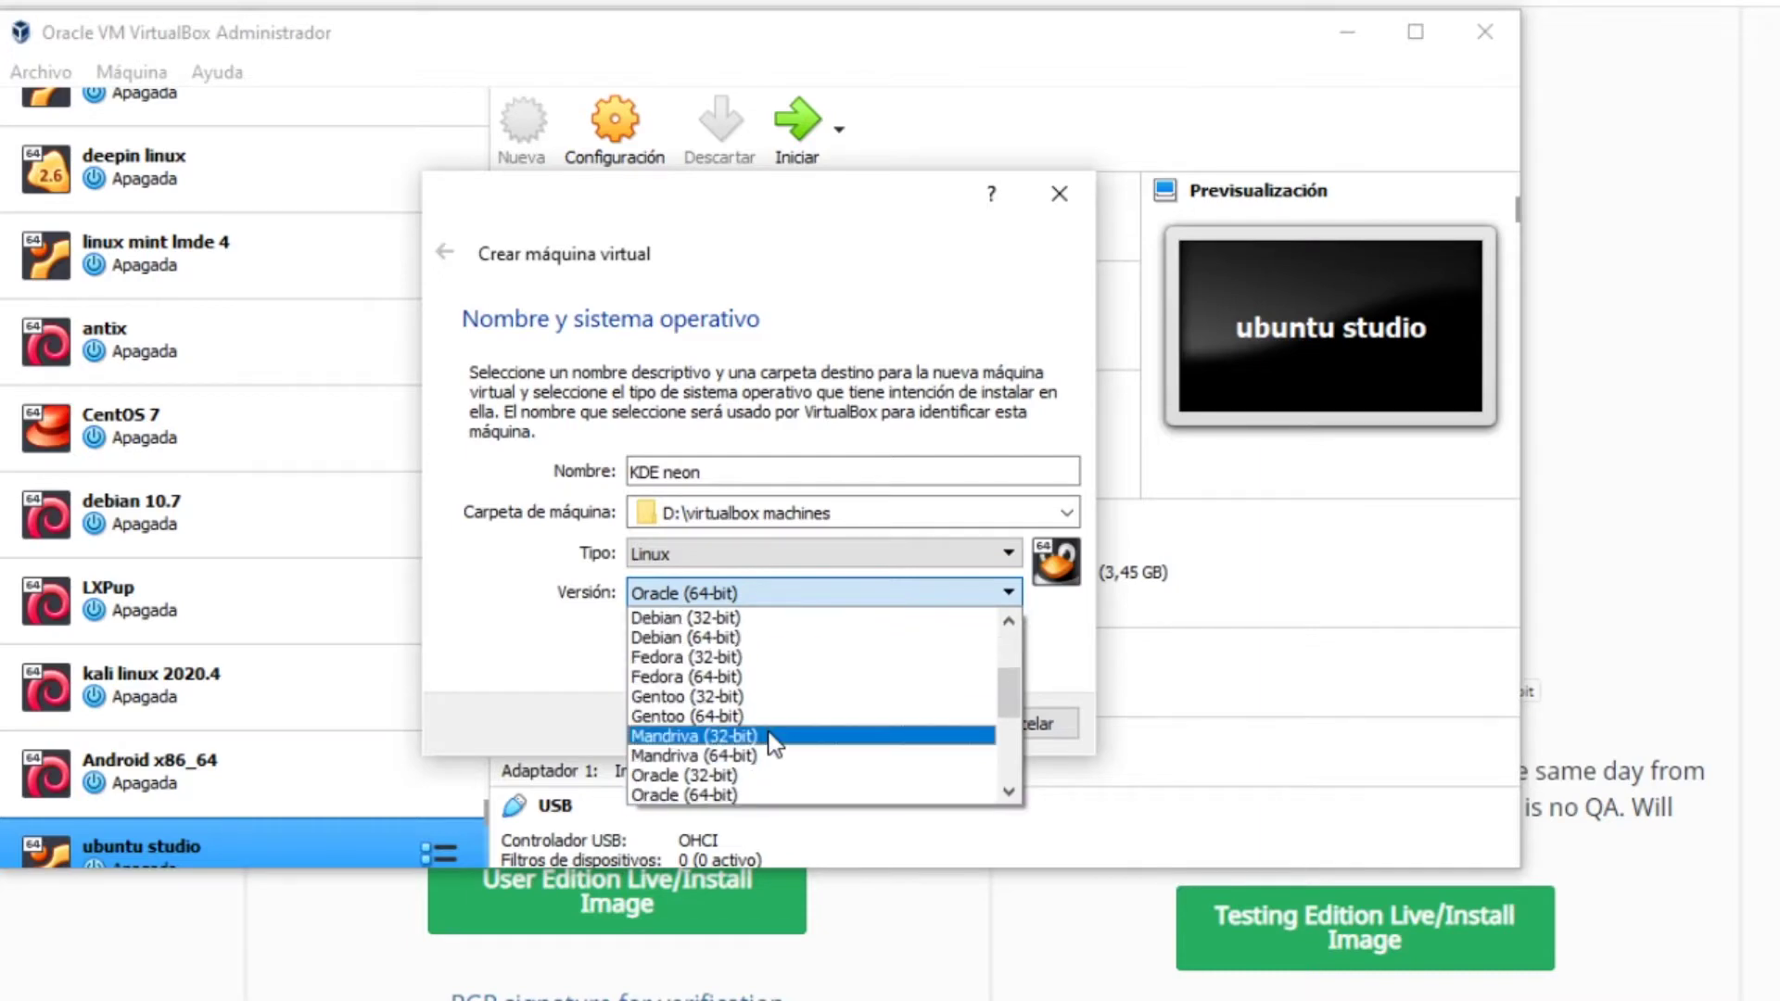
click(713, 780)
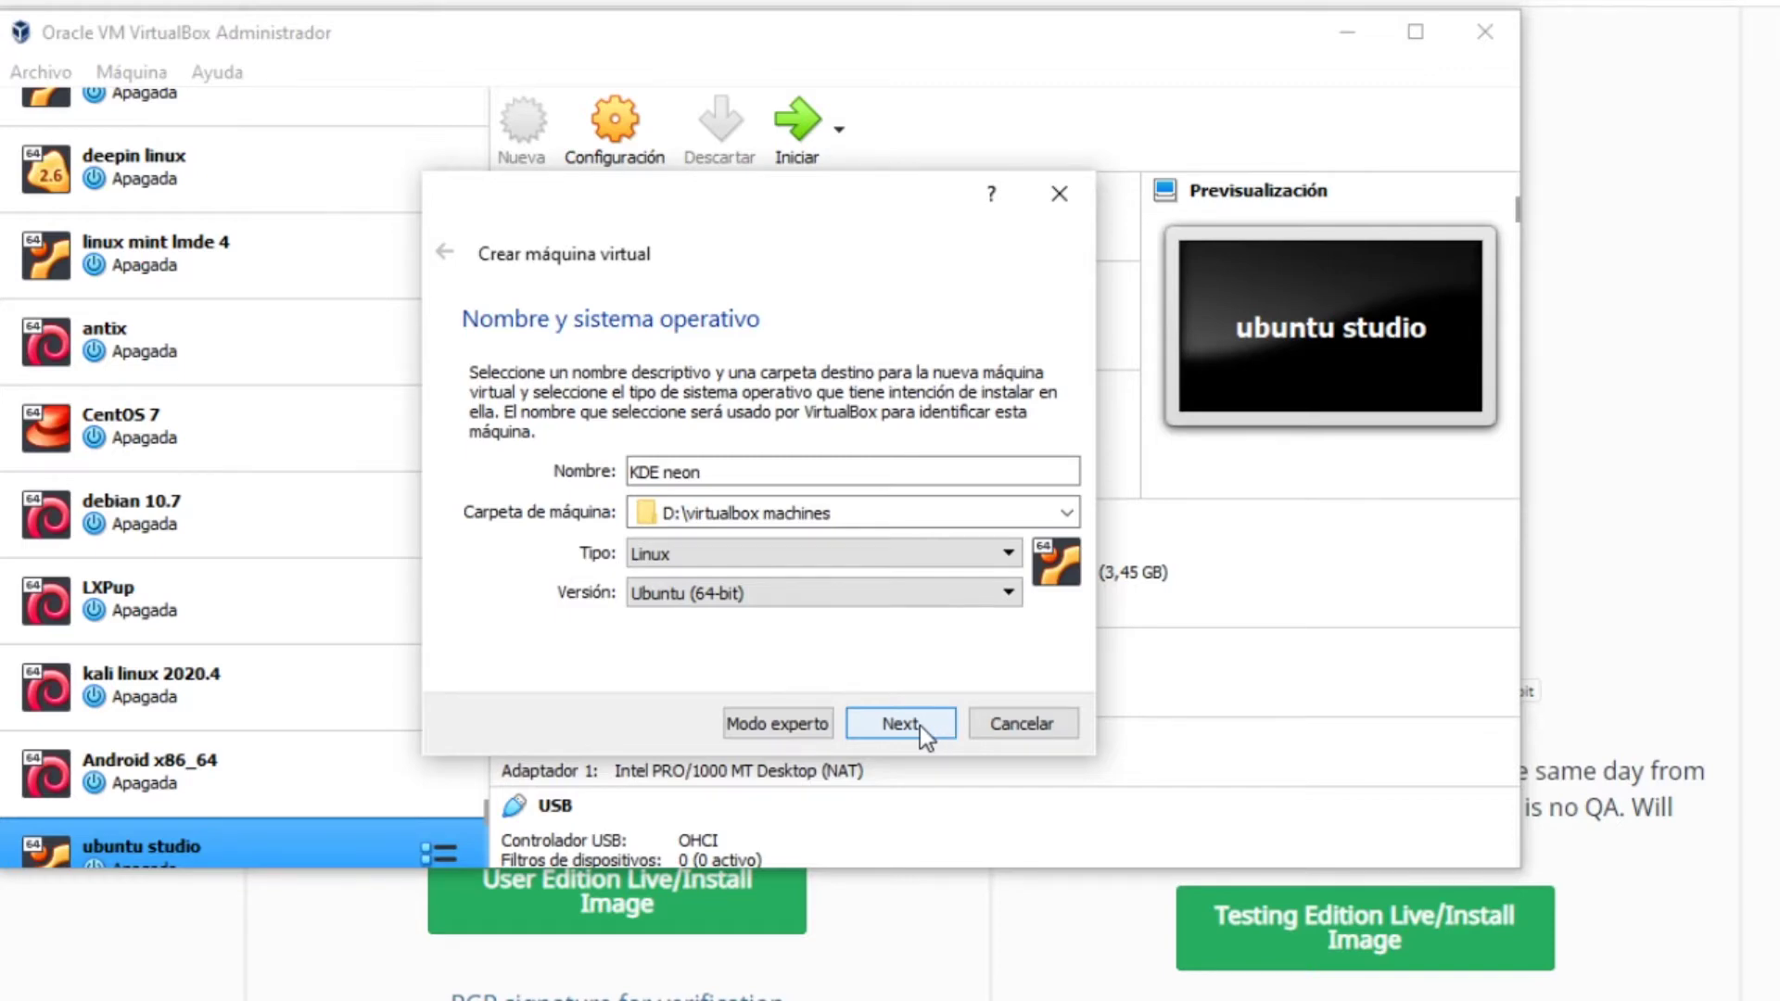
click(920, 724)
Assign 4096 MB of memory and choose to create a new virtual hard disk
drag(521, 462, 598, 473)
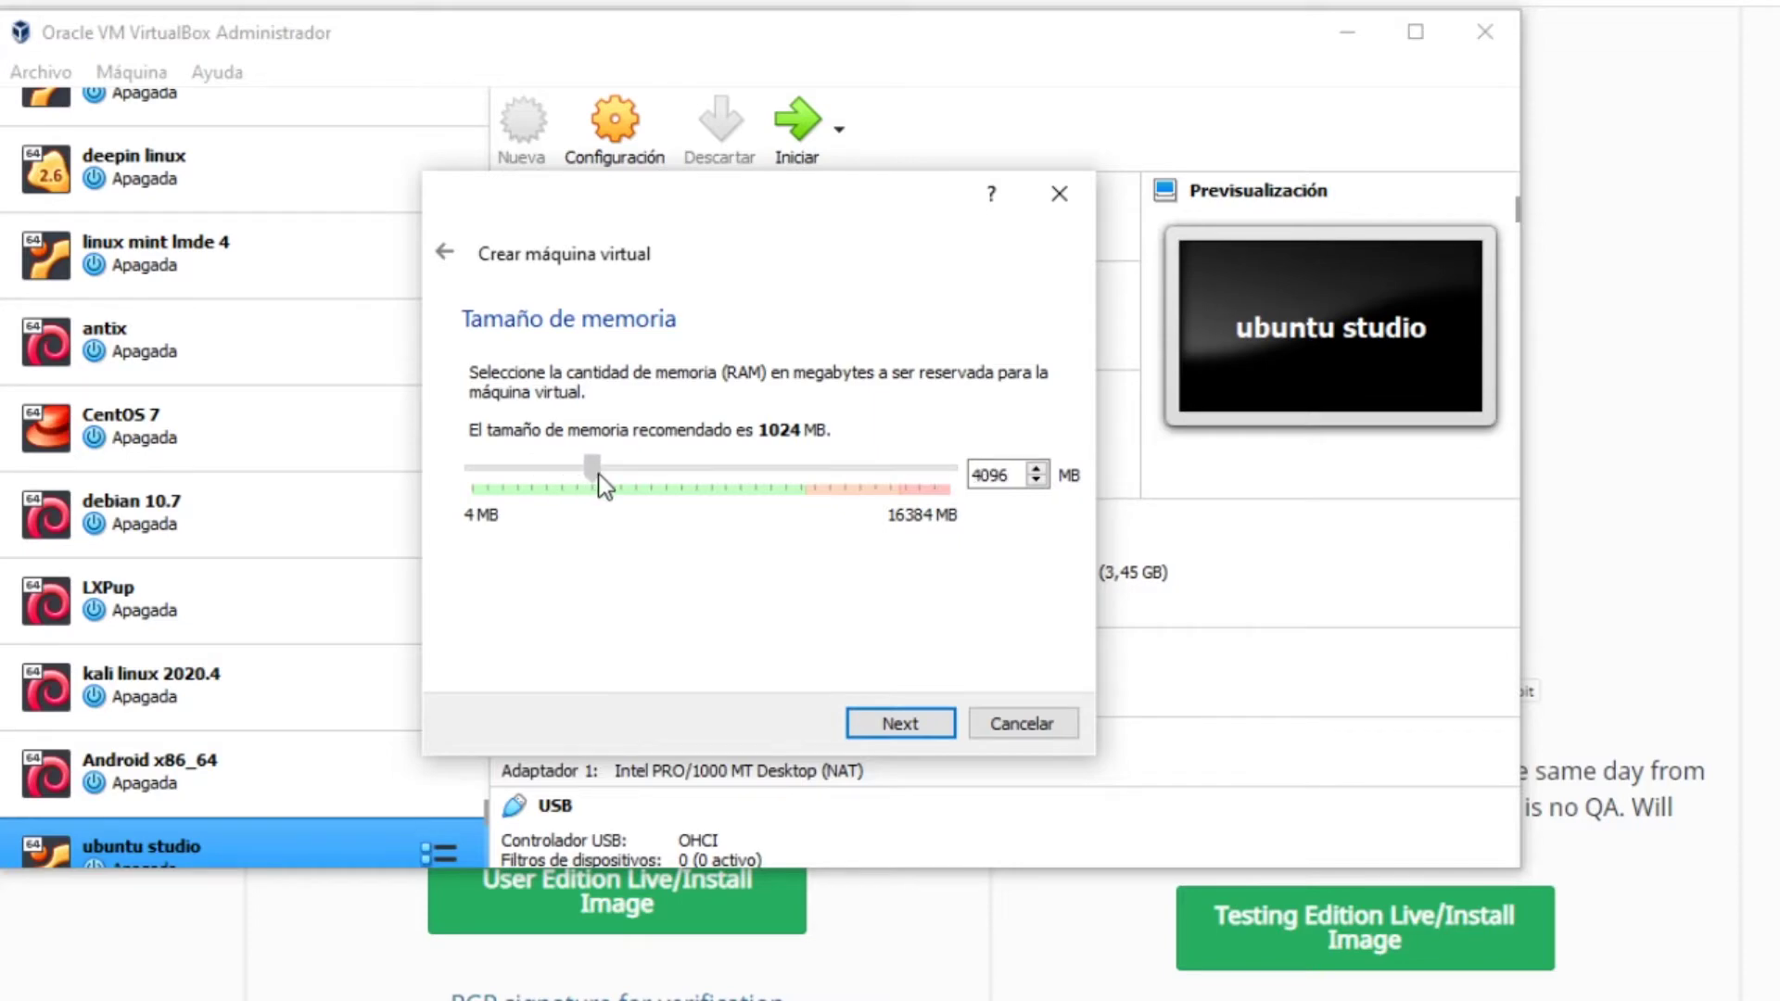
click(922, 725)
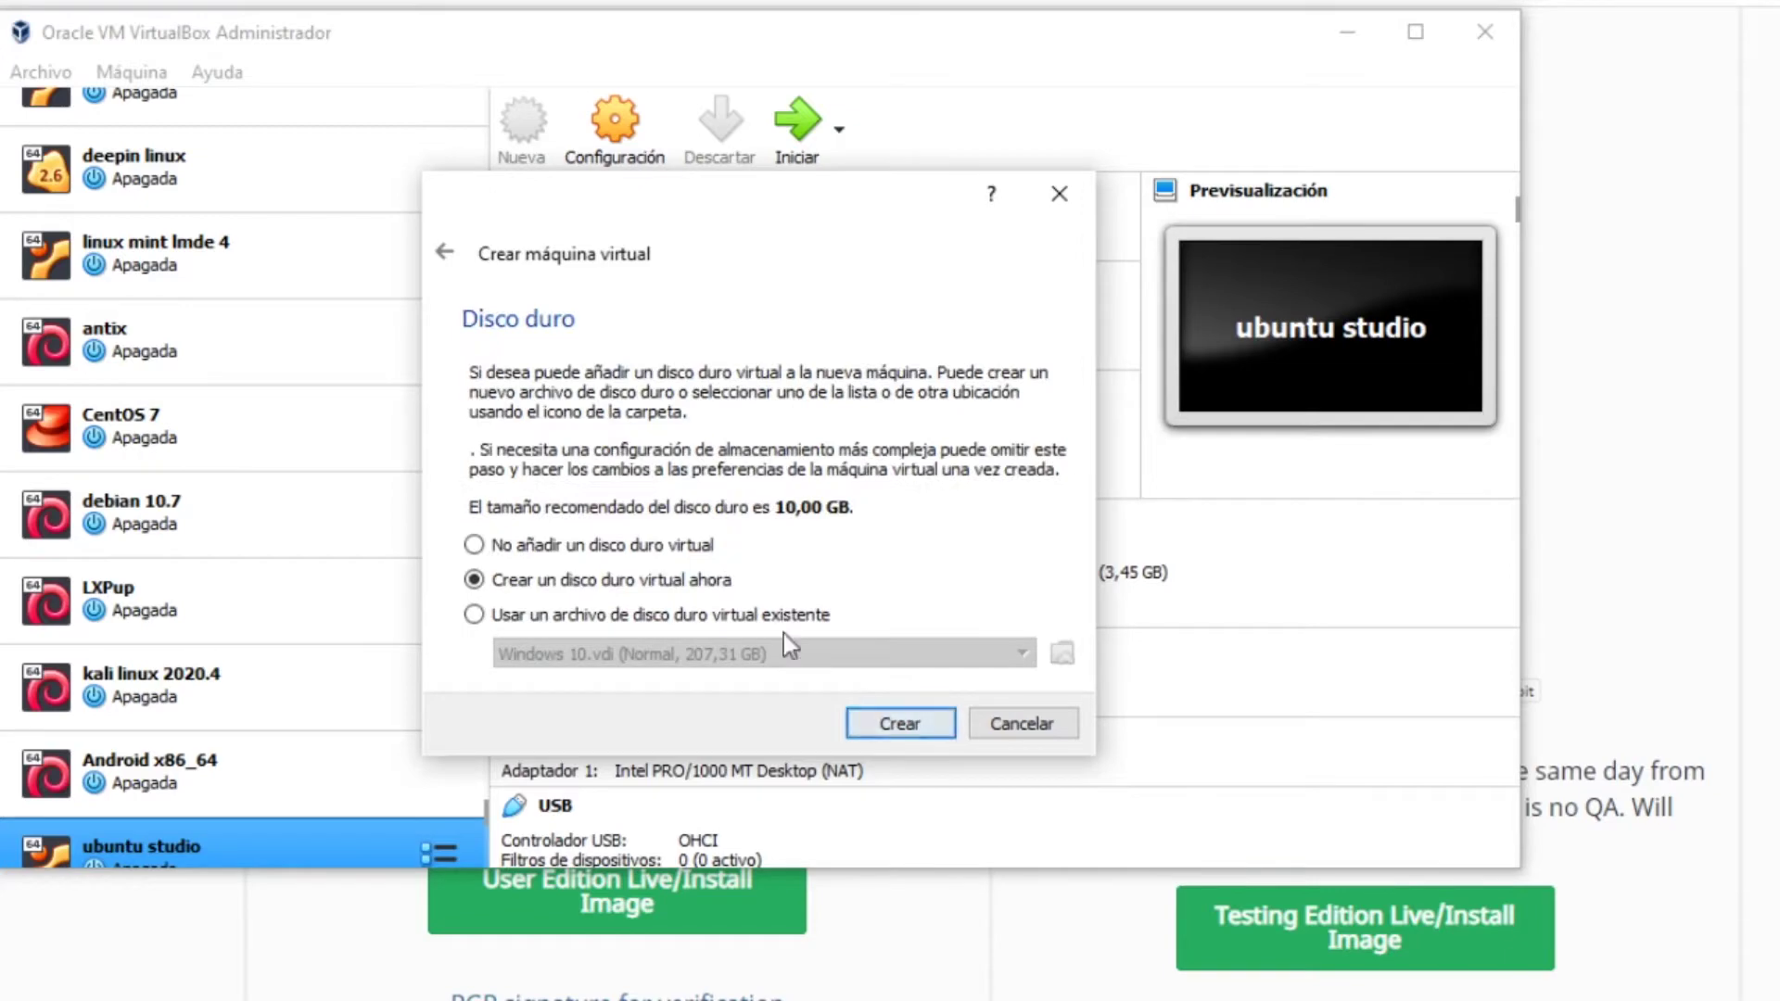
click(927, 731)
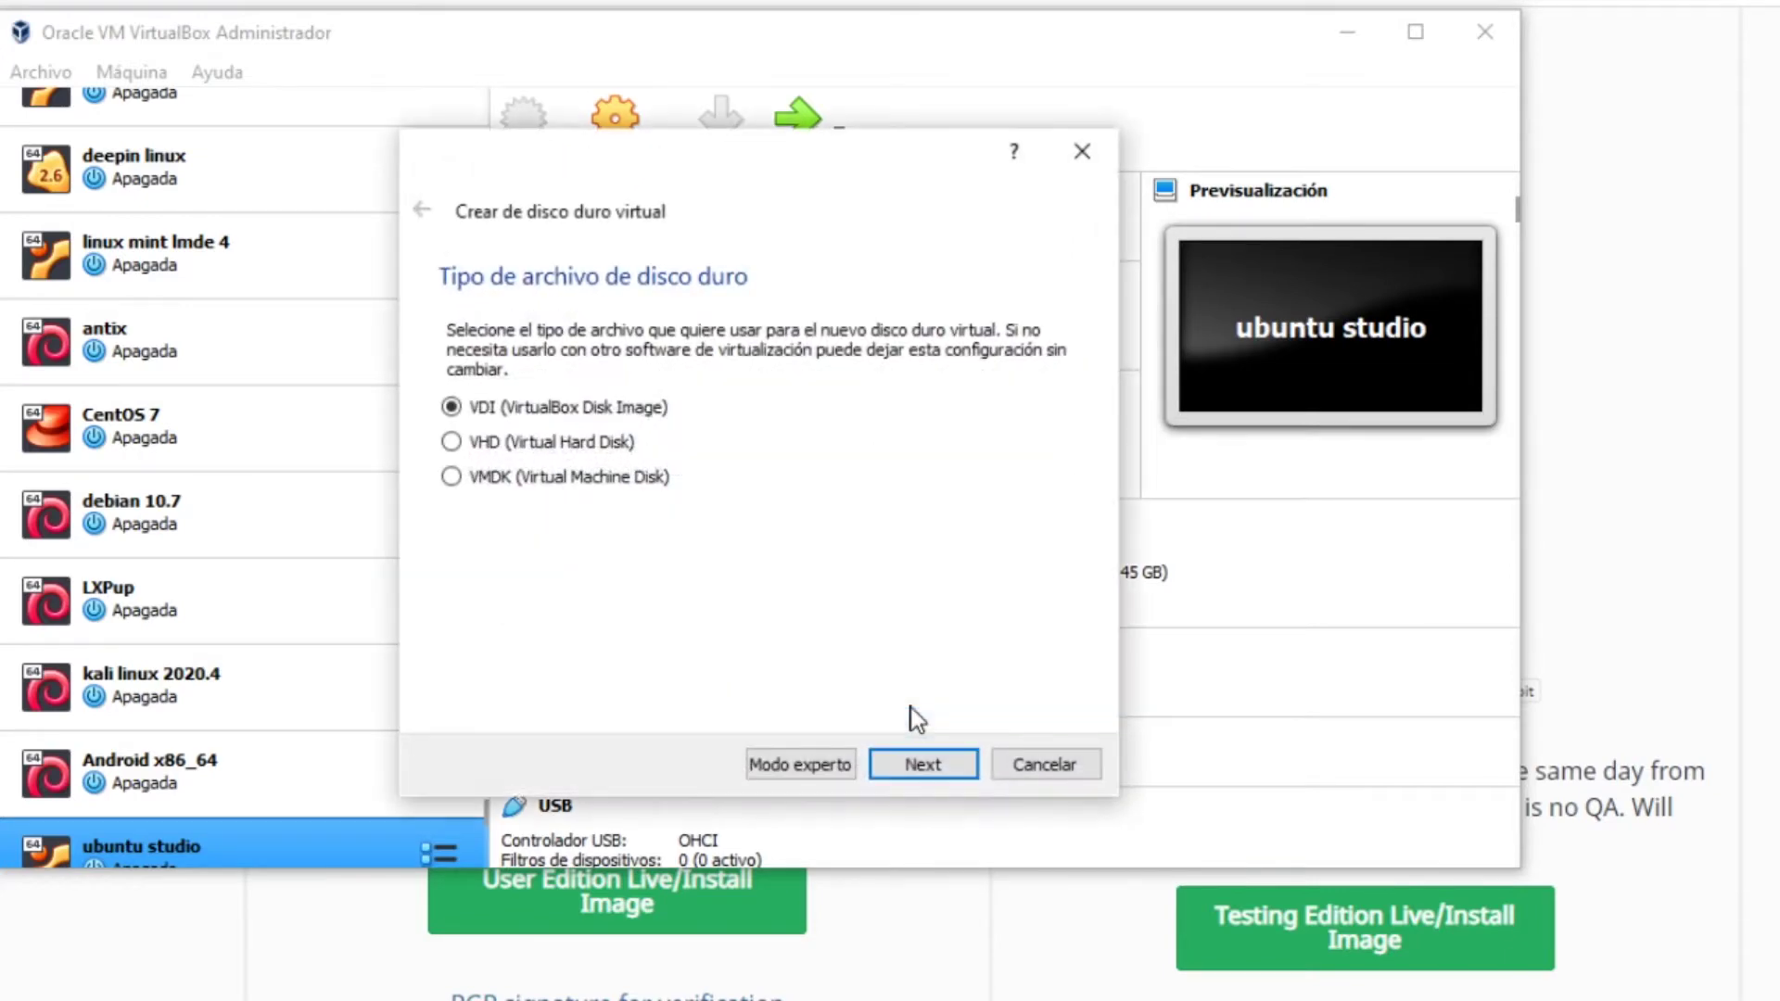
Create an enlarged dynamically allocated VDI disk, then start the new machine
click(899, 764)
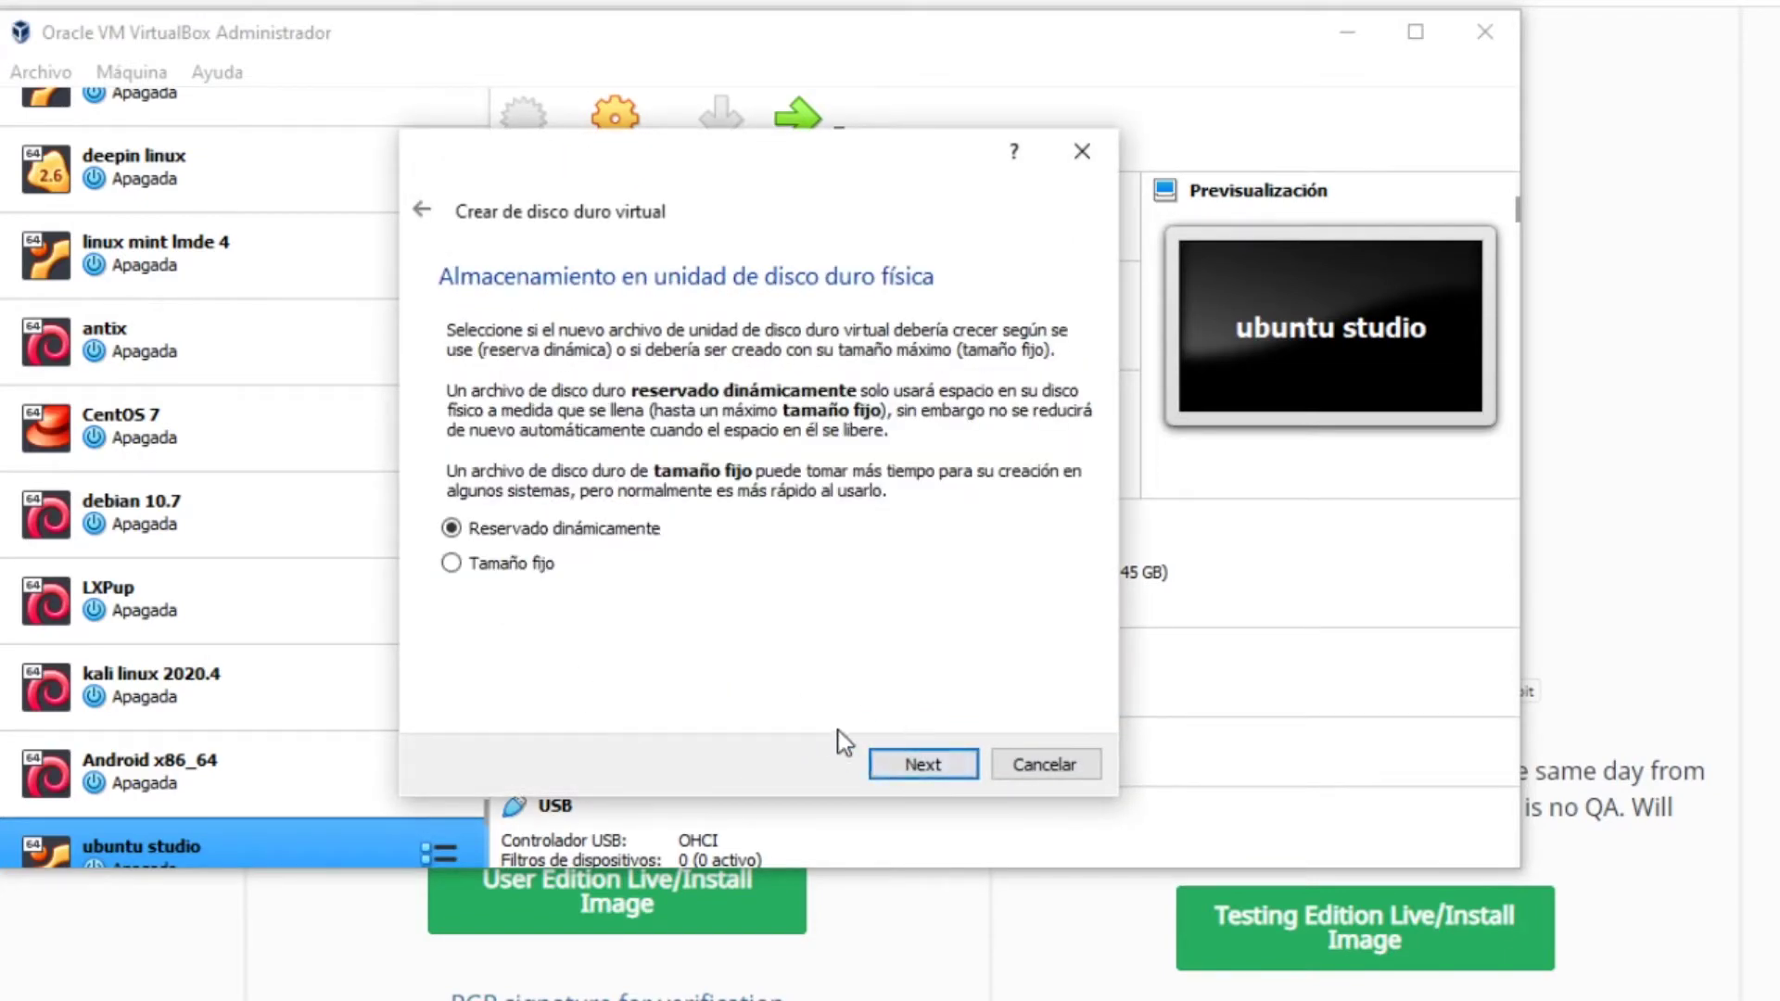
click(964, 766)
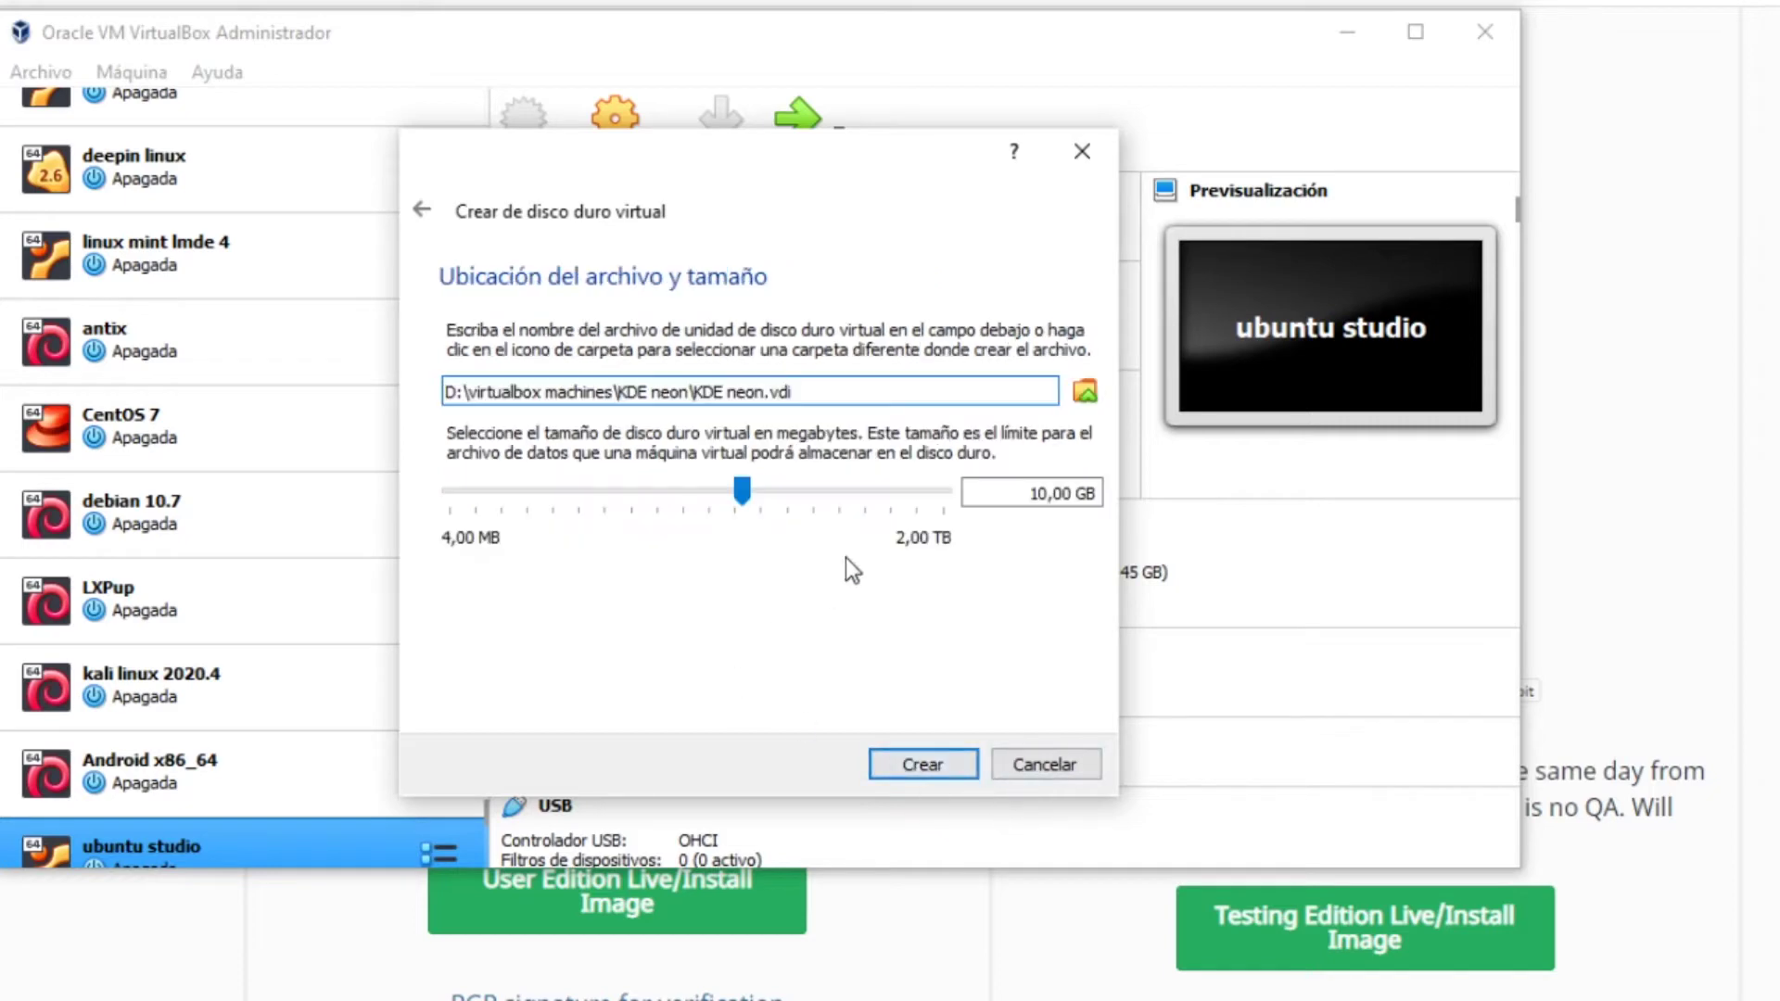
drag(741, 492, 807, 509)
click(937, 765)
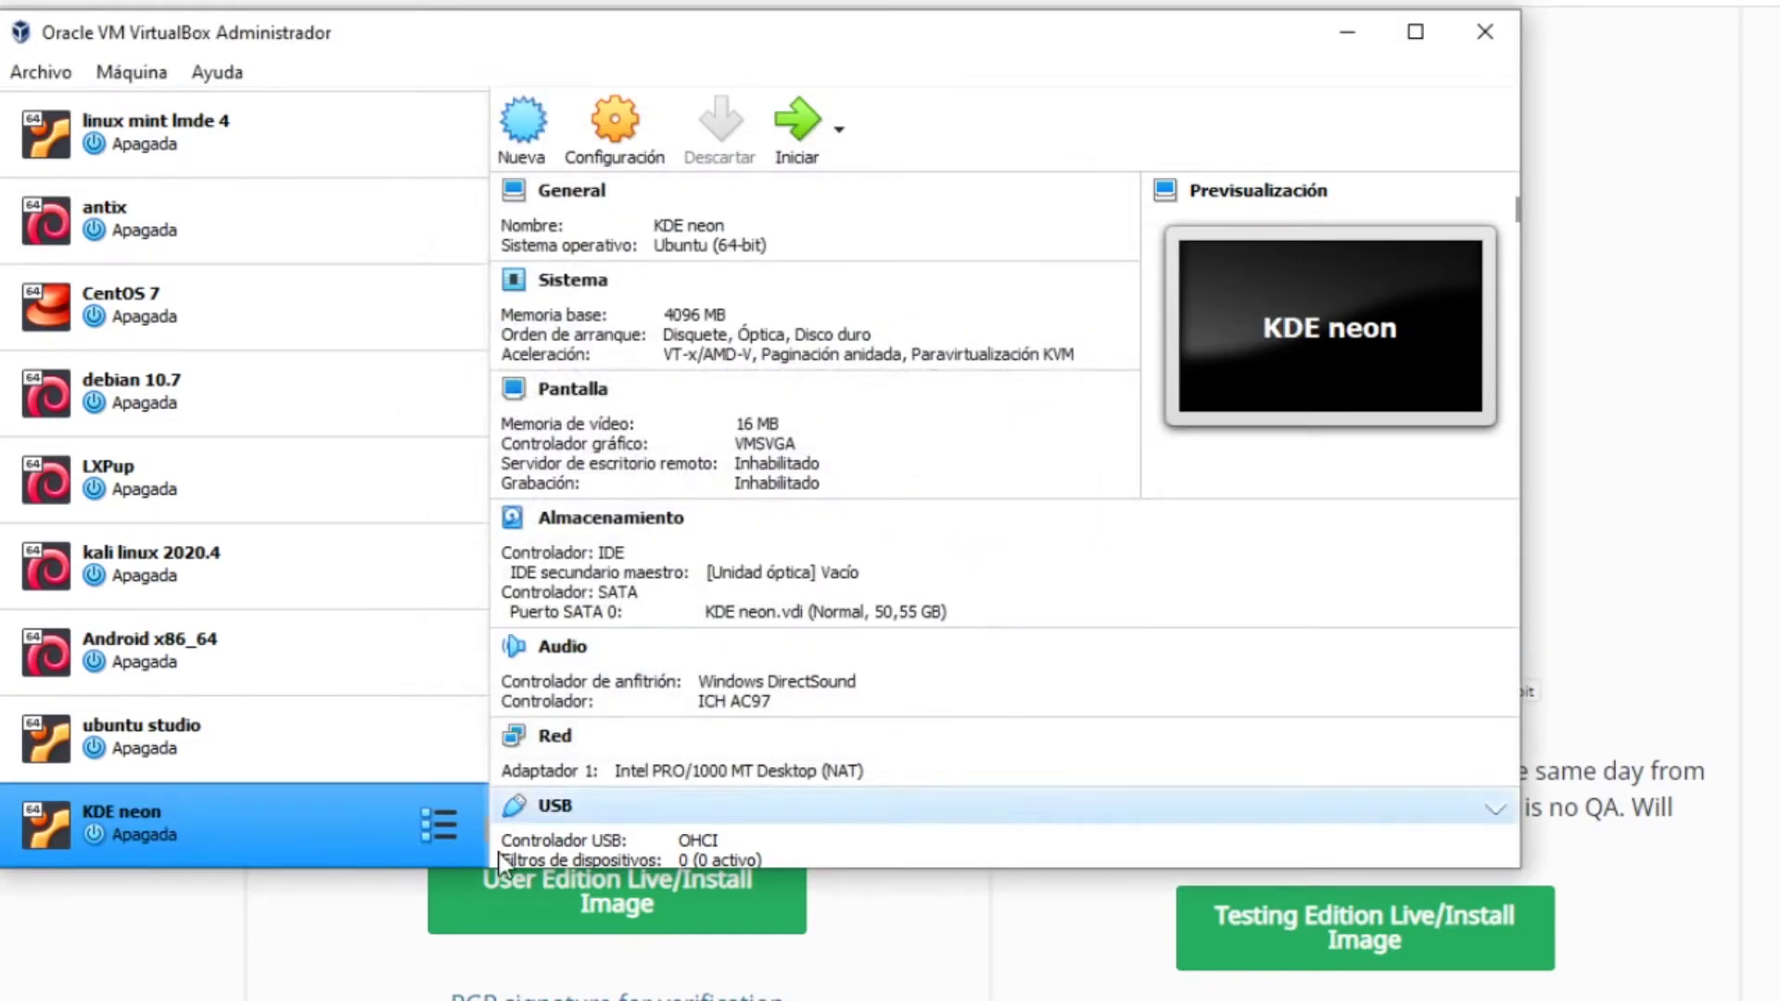
click(793, 120)
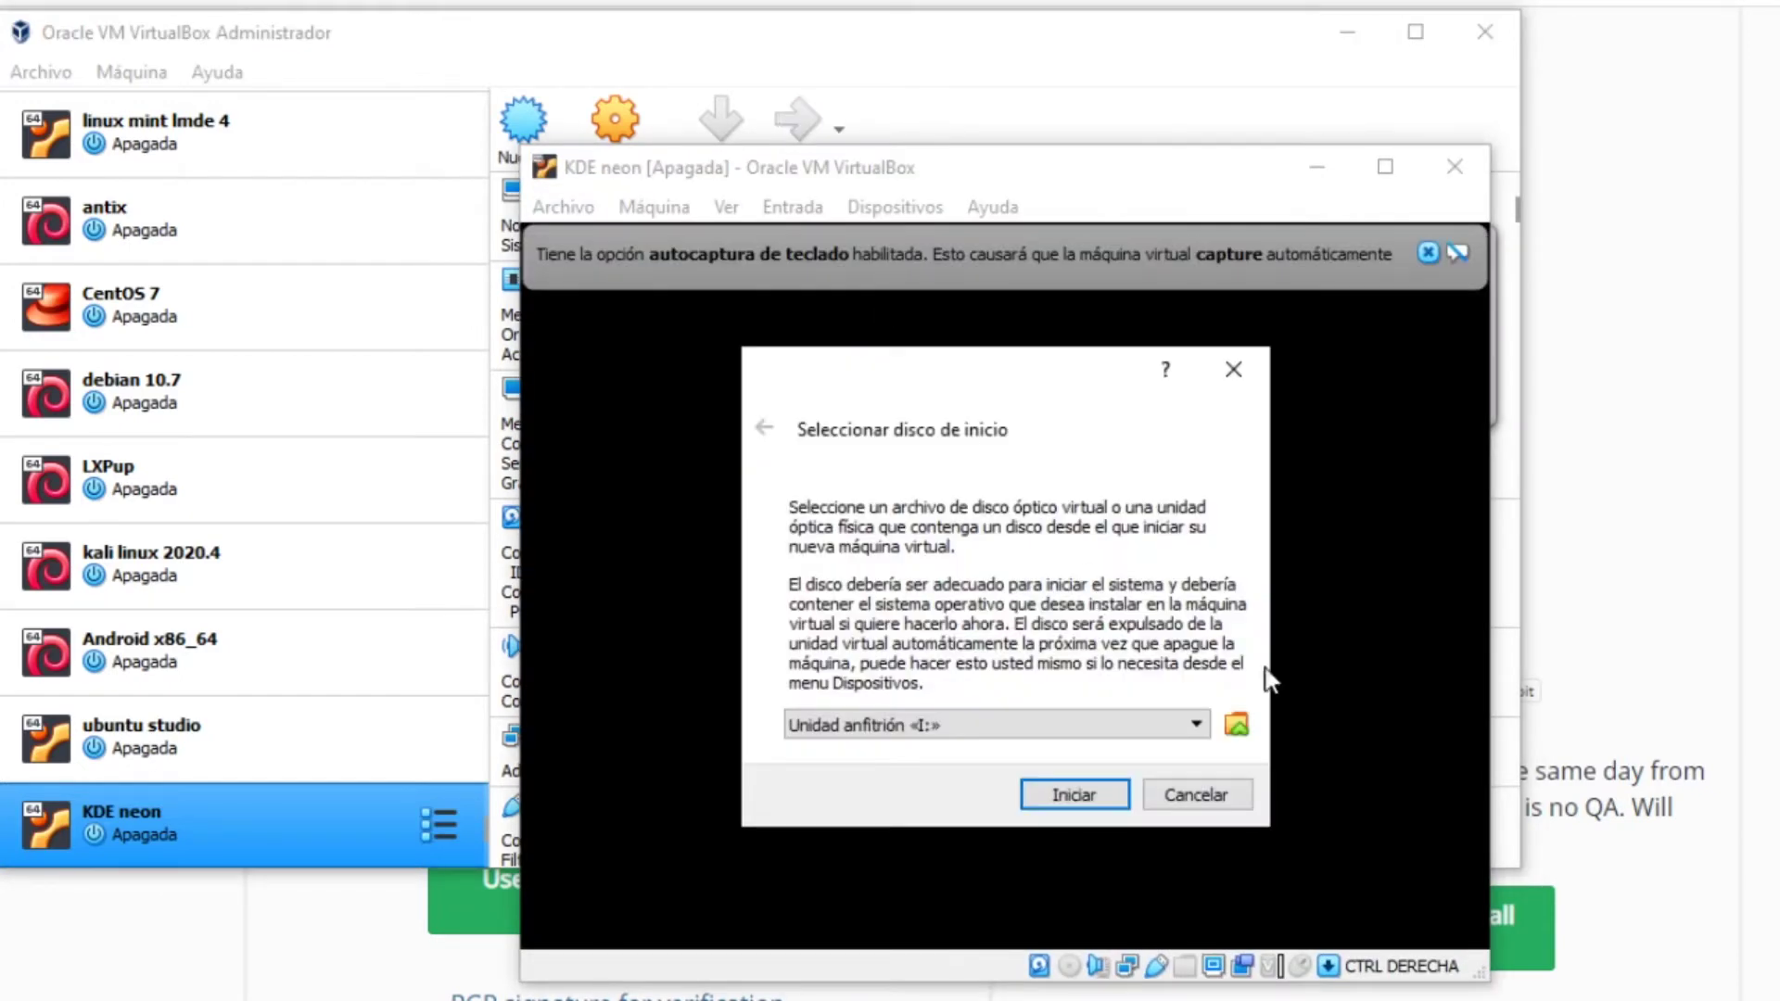
Pick neon-user-20210107-0944.iso as the start-up disk and boot from it
click(1237, 722)
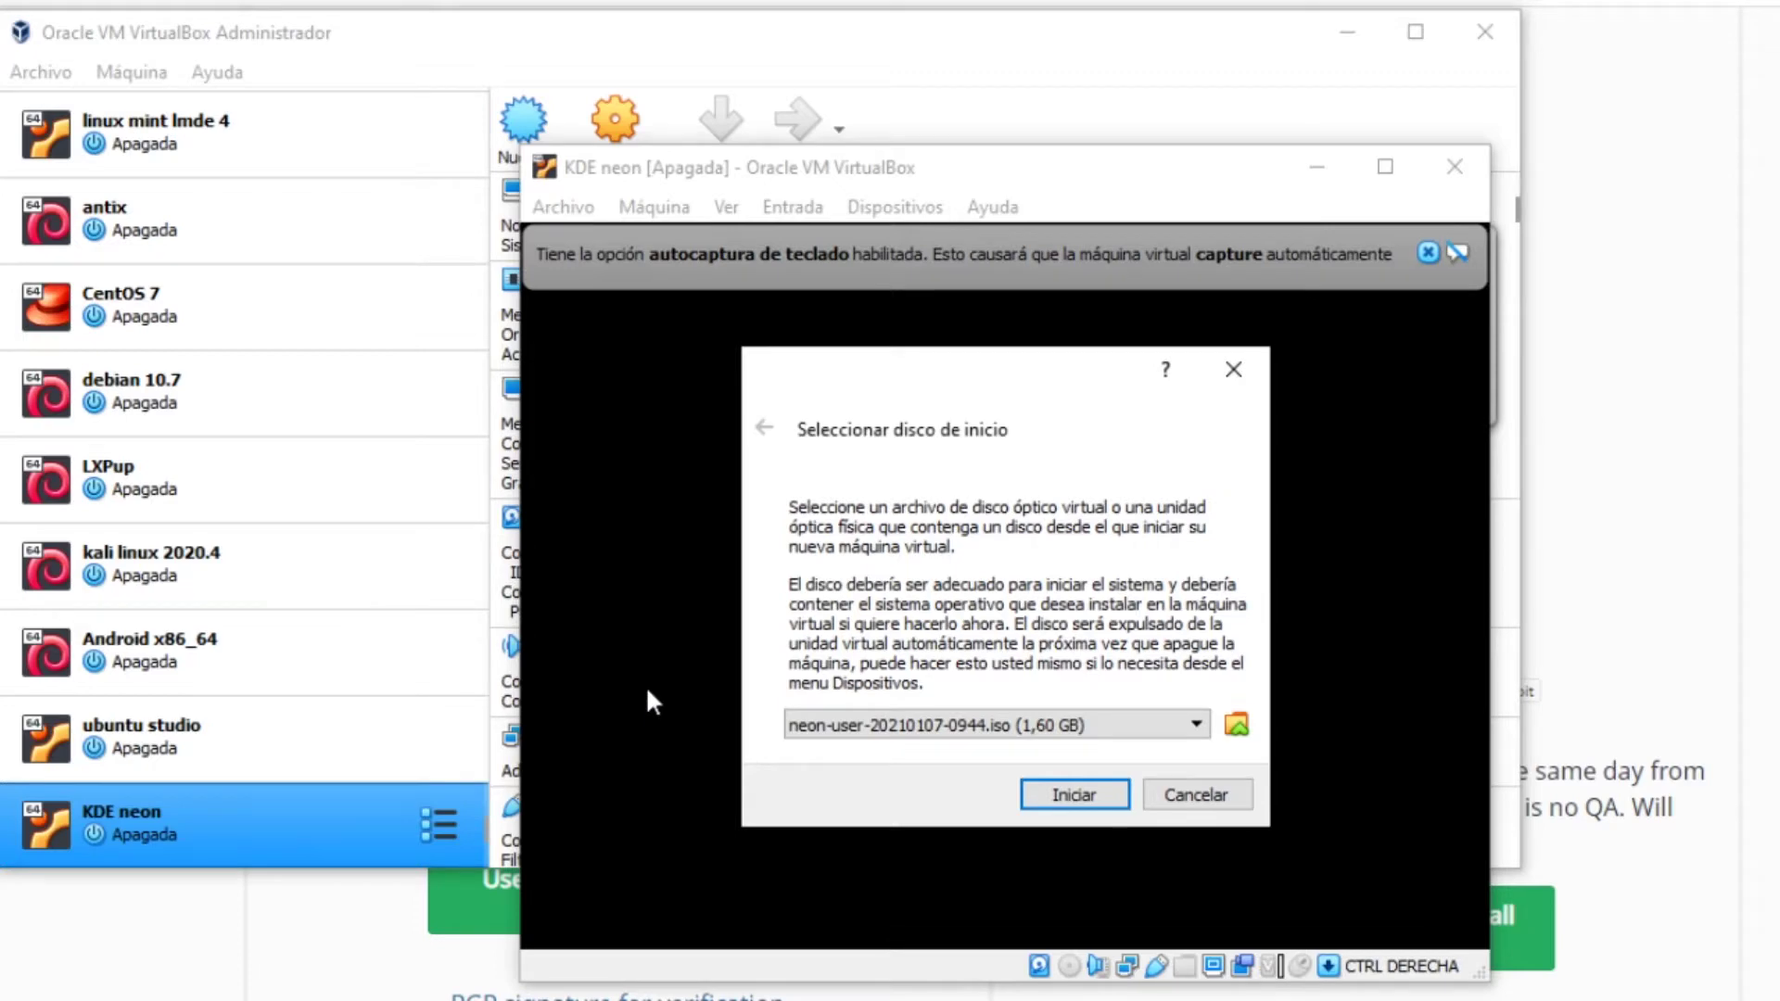
click(1104, 793)
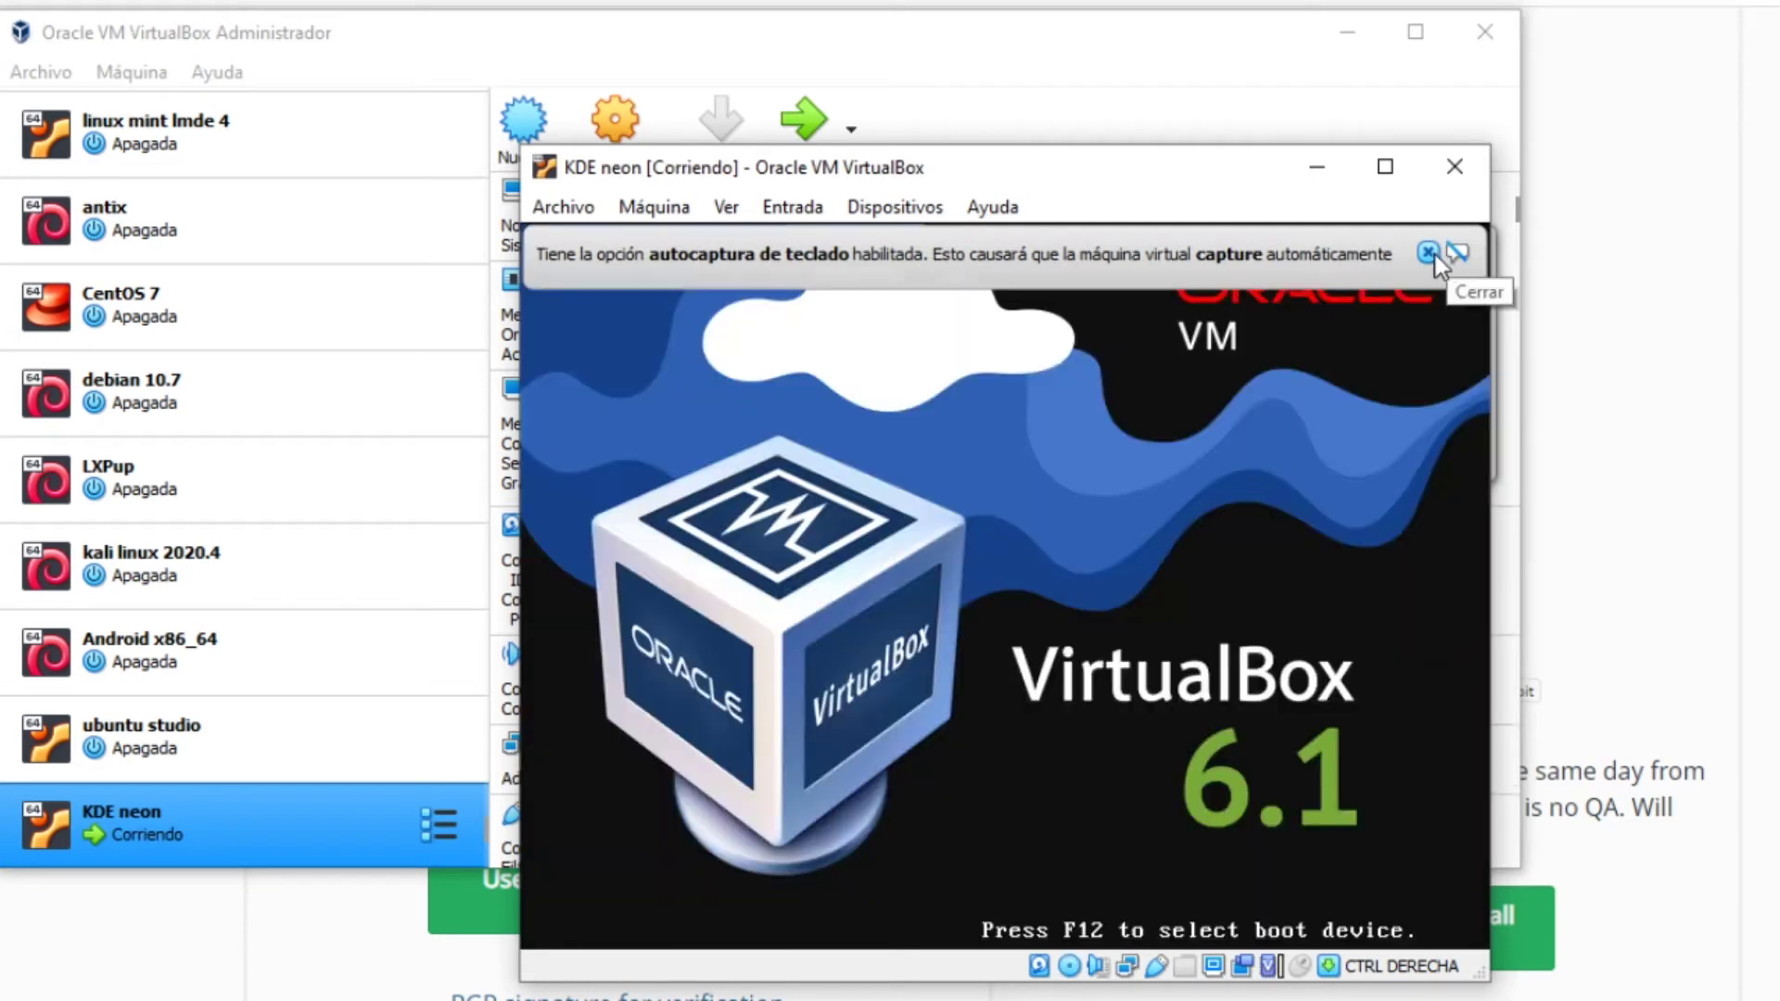
Dismiss the keyboard, mouse and wired-connection notices and reposition the VM window
click(1429, 253)
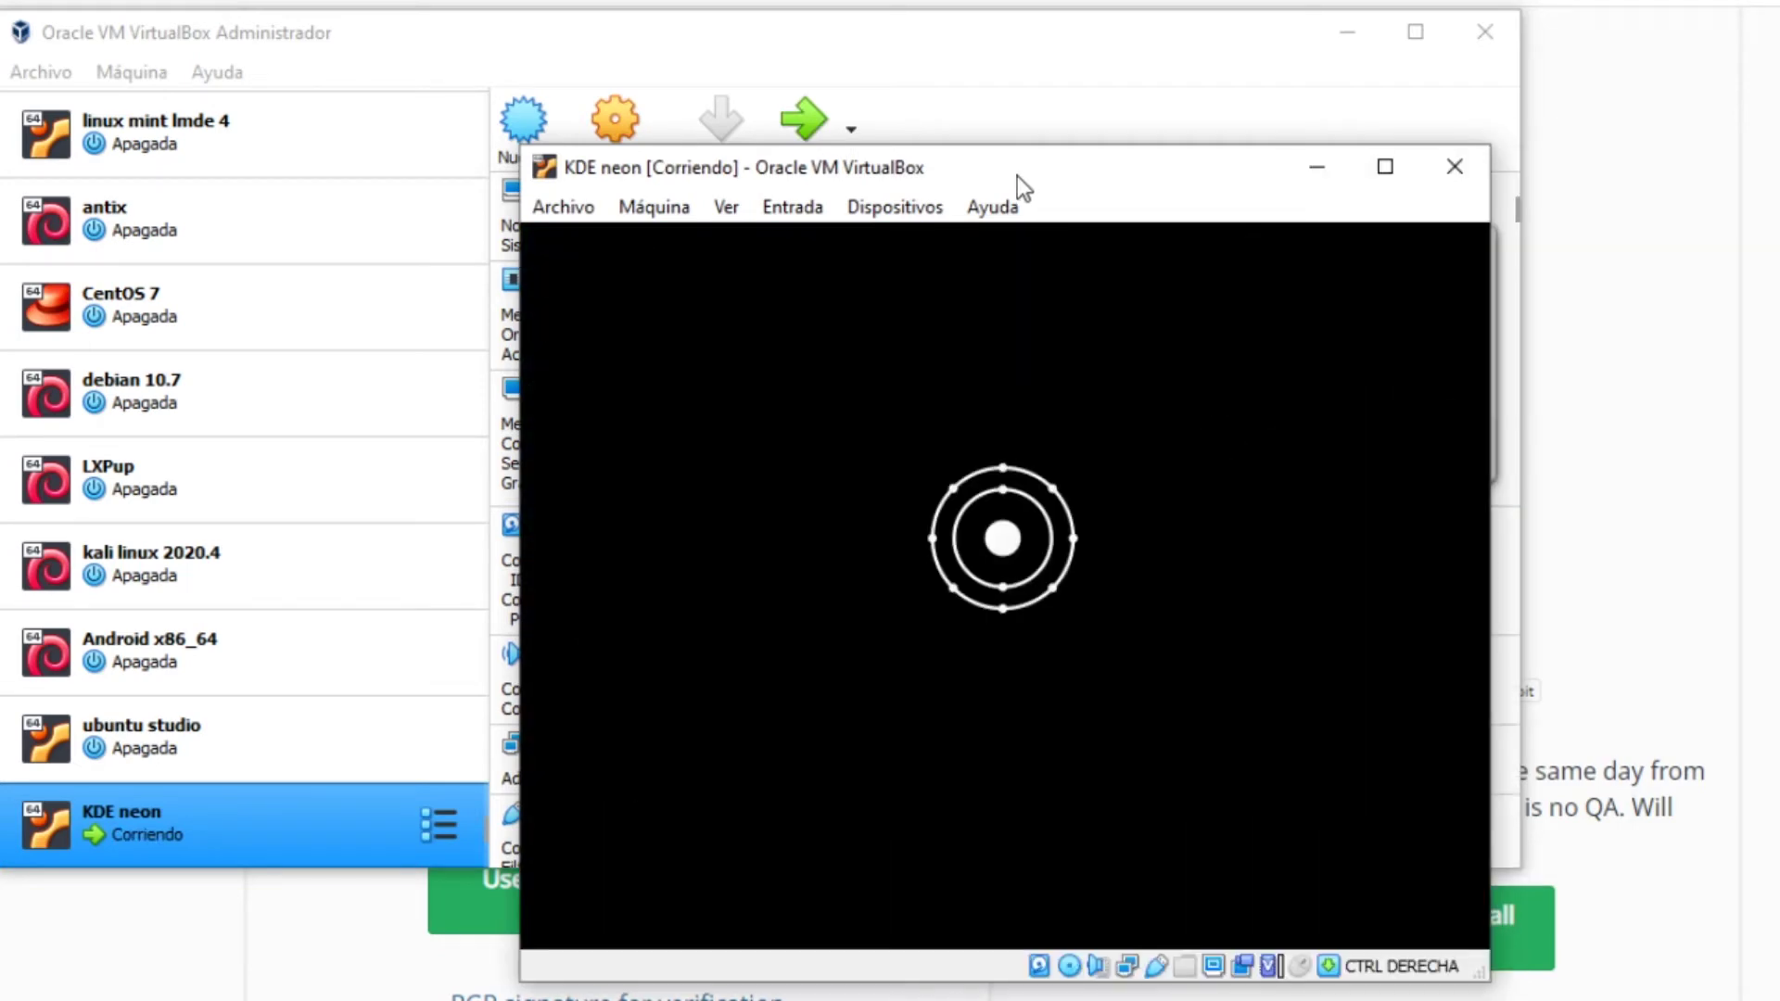
drag(1016, 176, 551, 54)
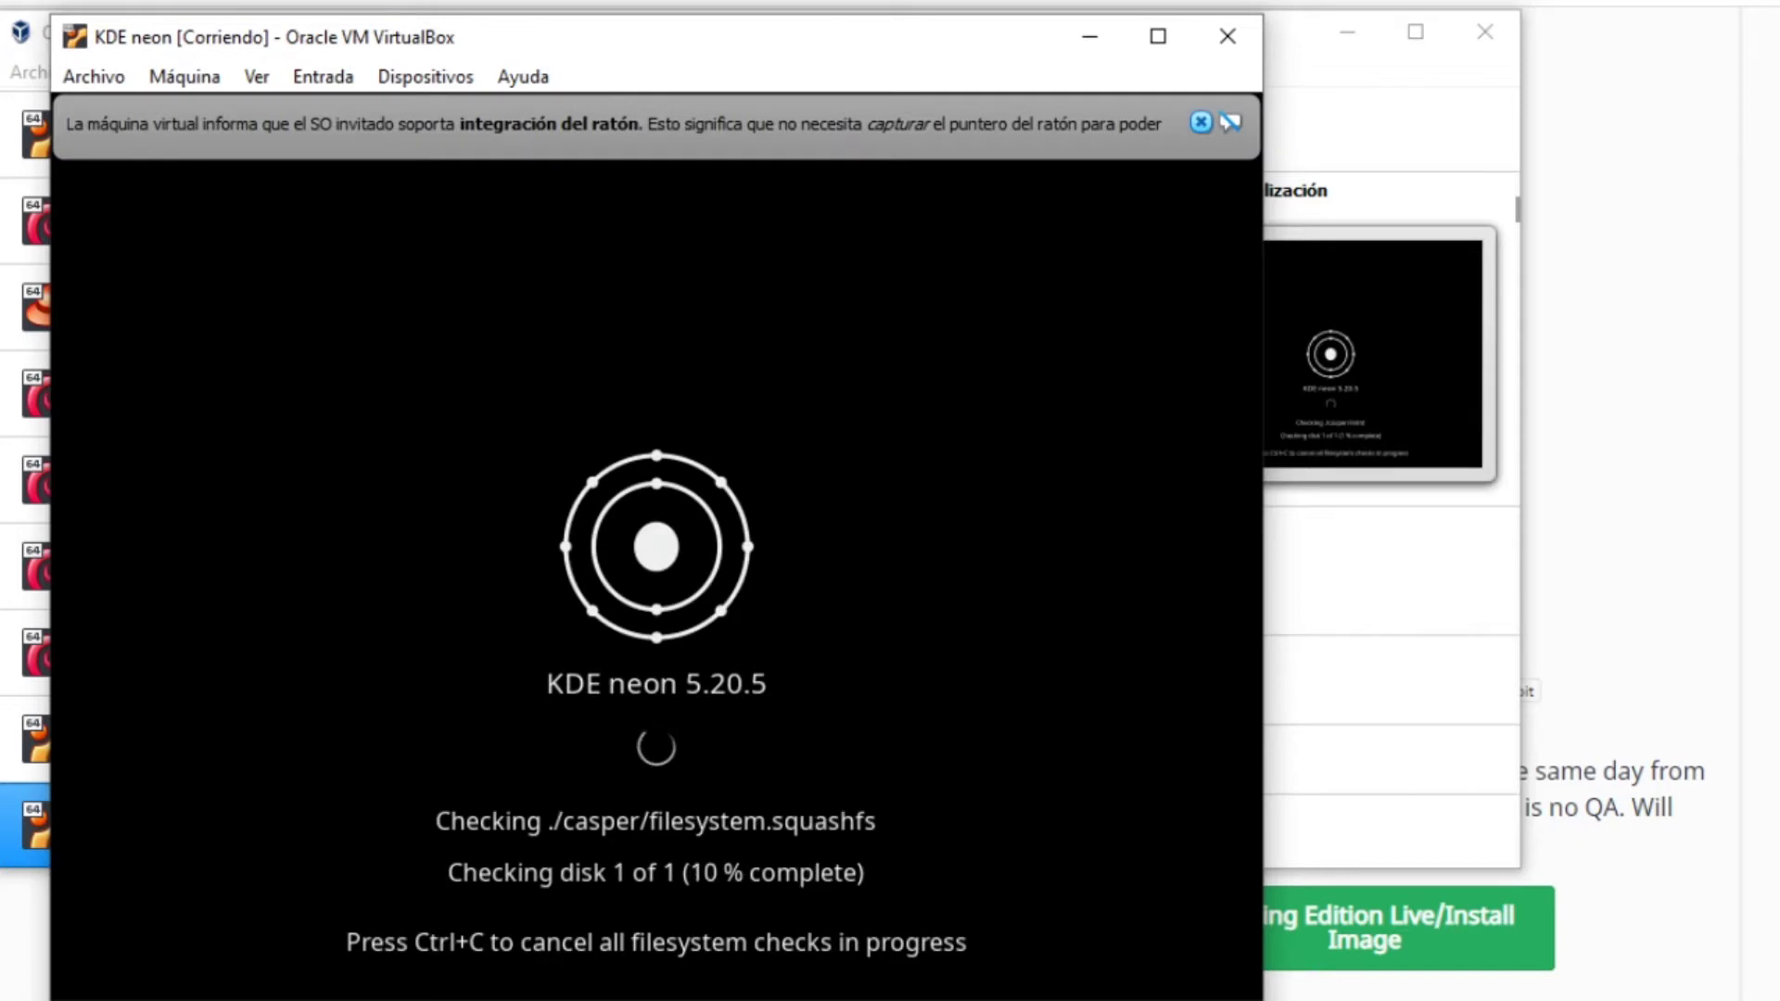
click(1202, 122)
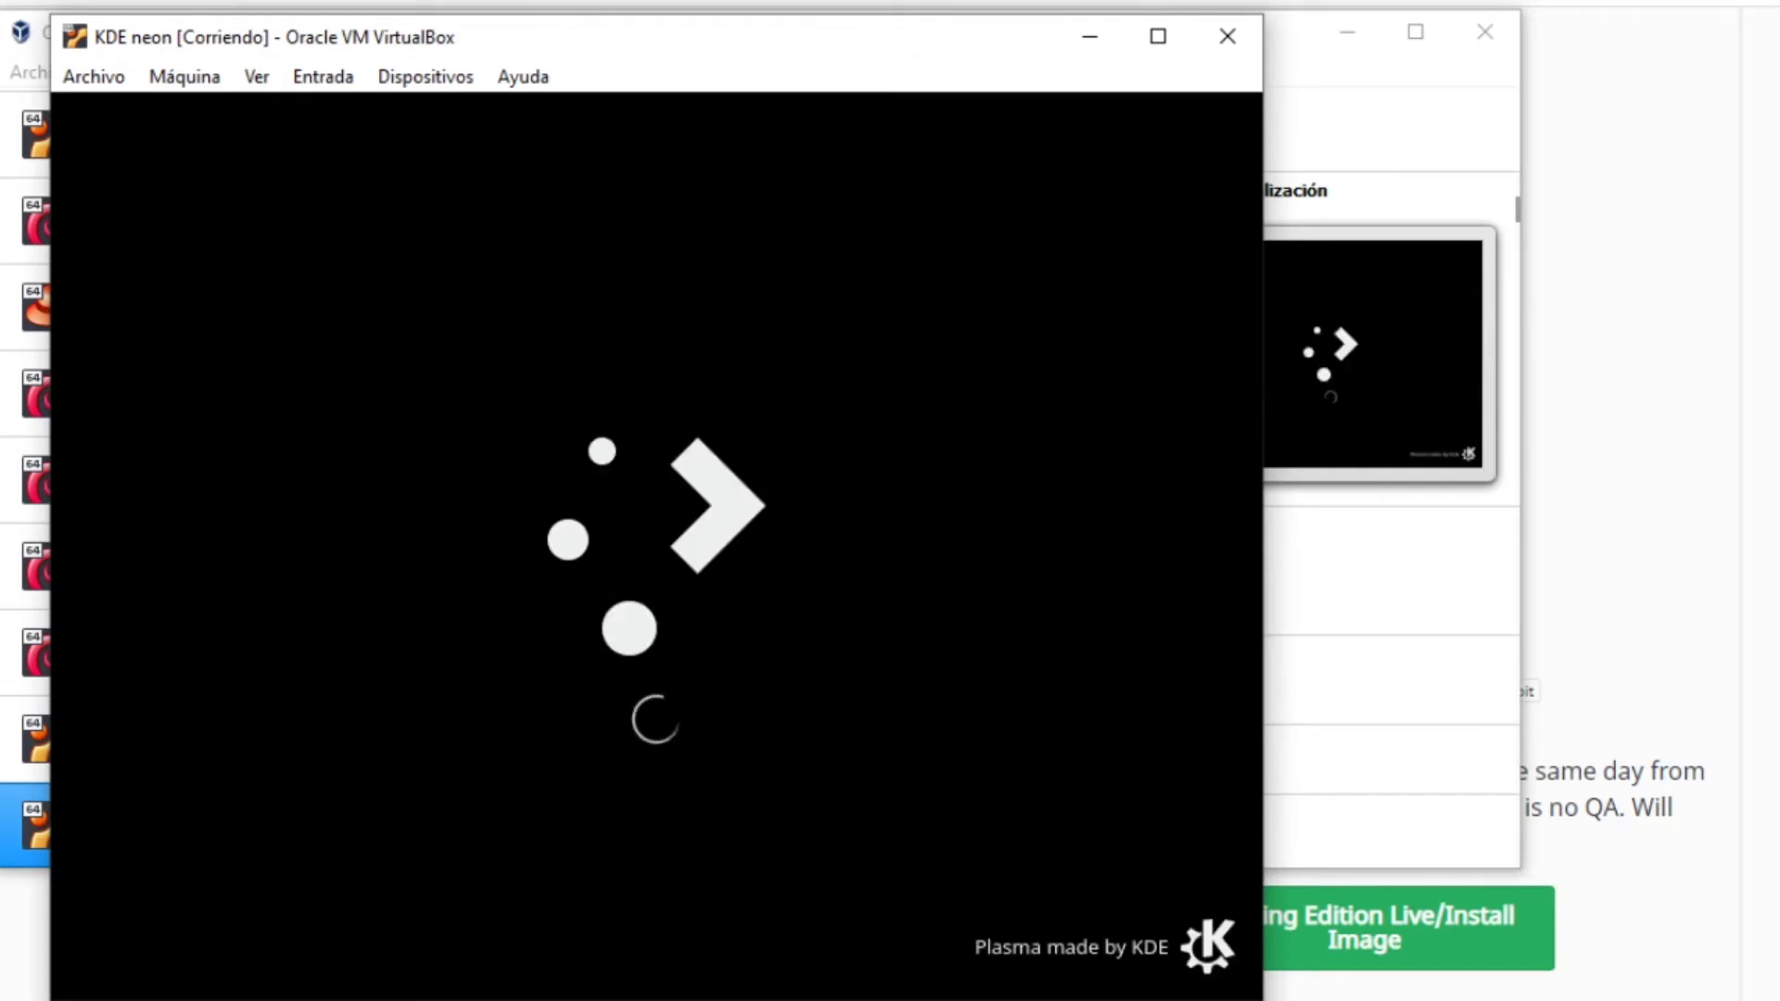
drag(273, 37, 256, 25)
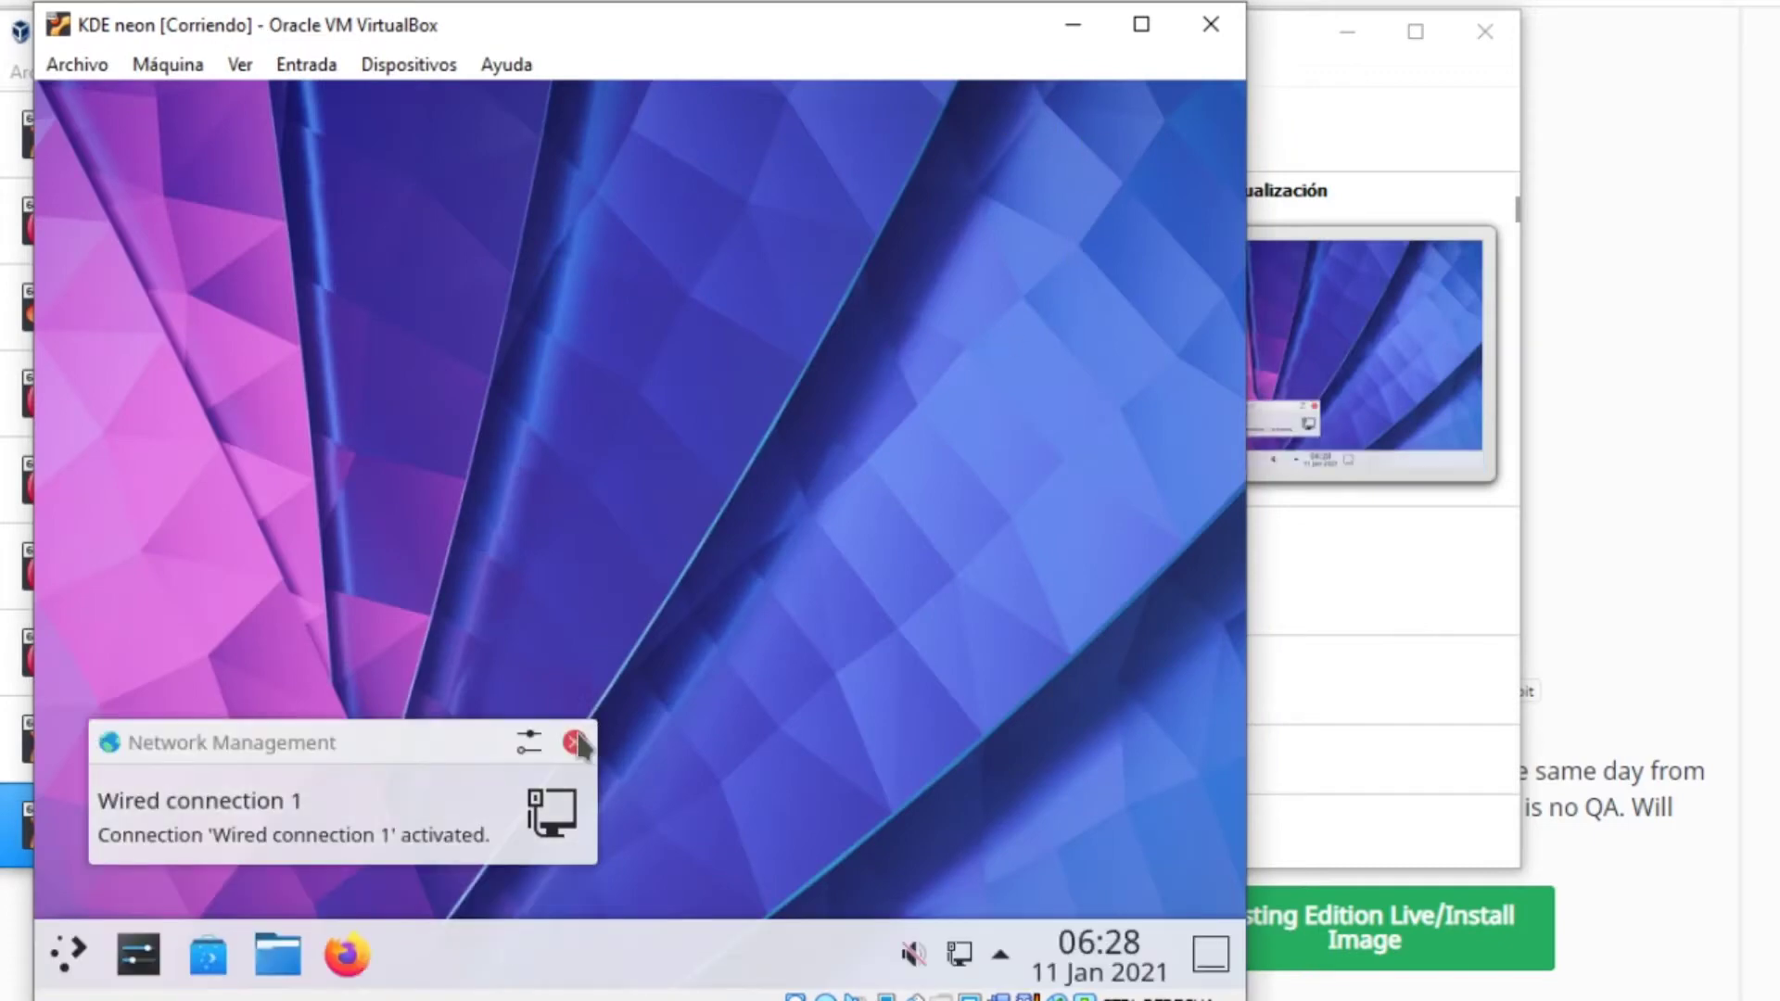
click(576, 743)
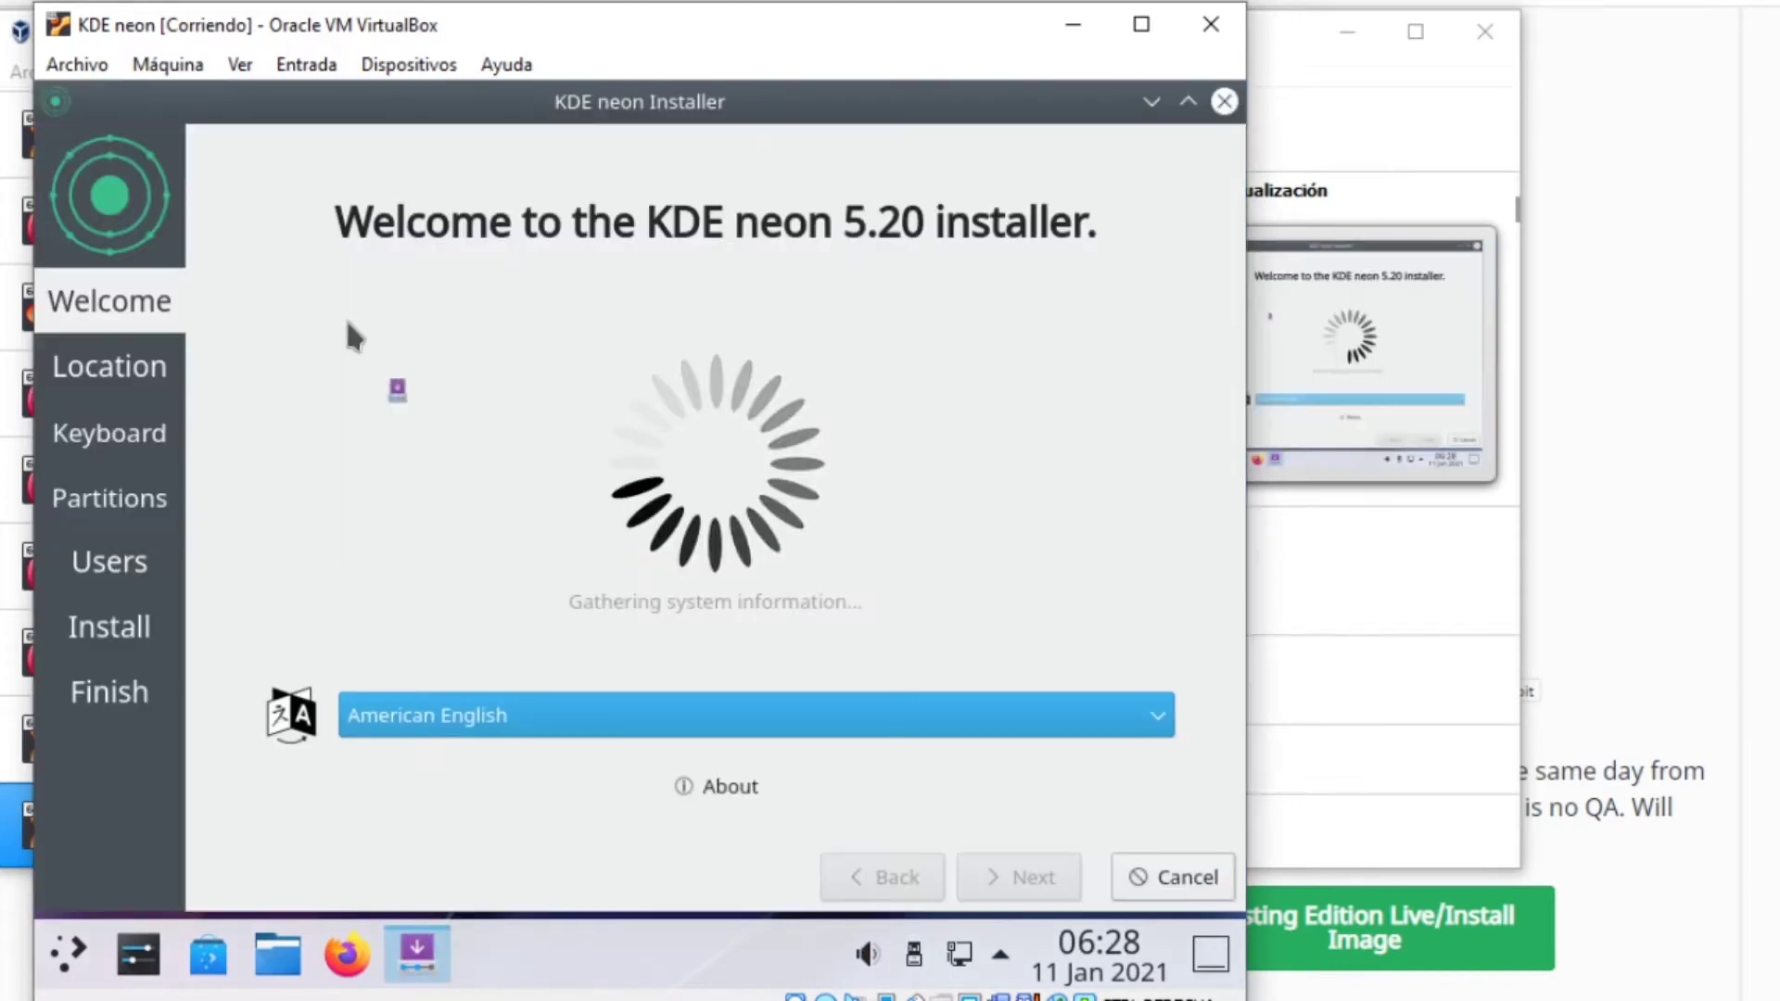
Set the installer language to español de España and time zone to Europe/Madrid
click(459, 726)
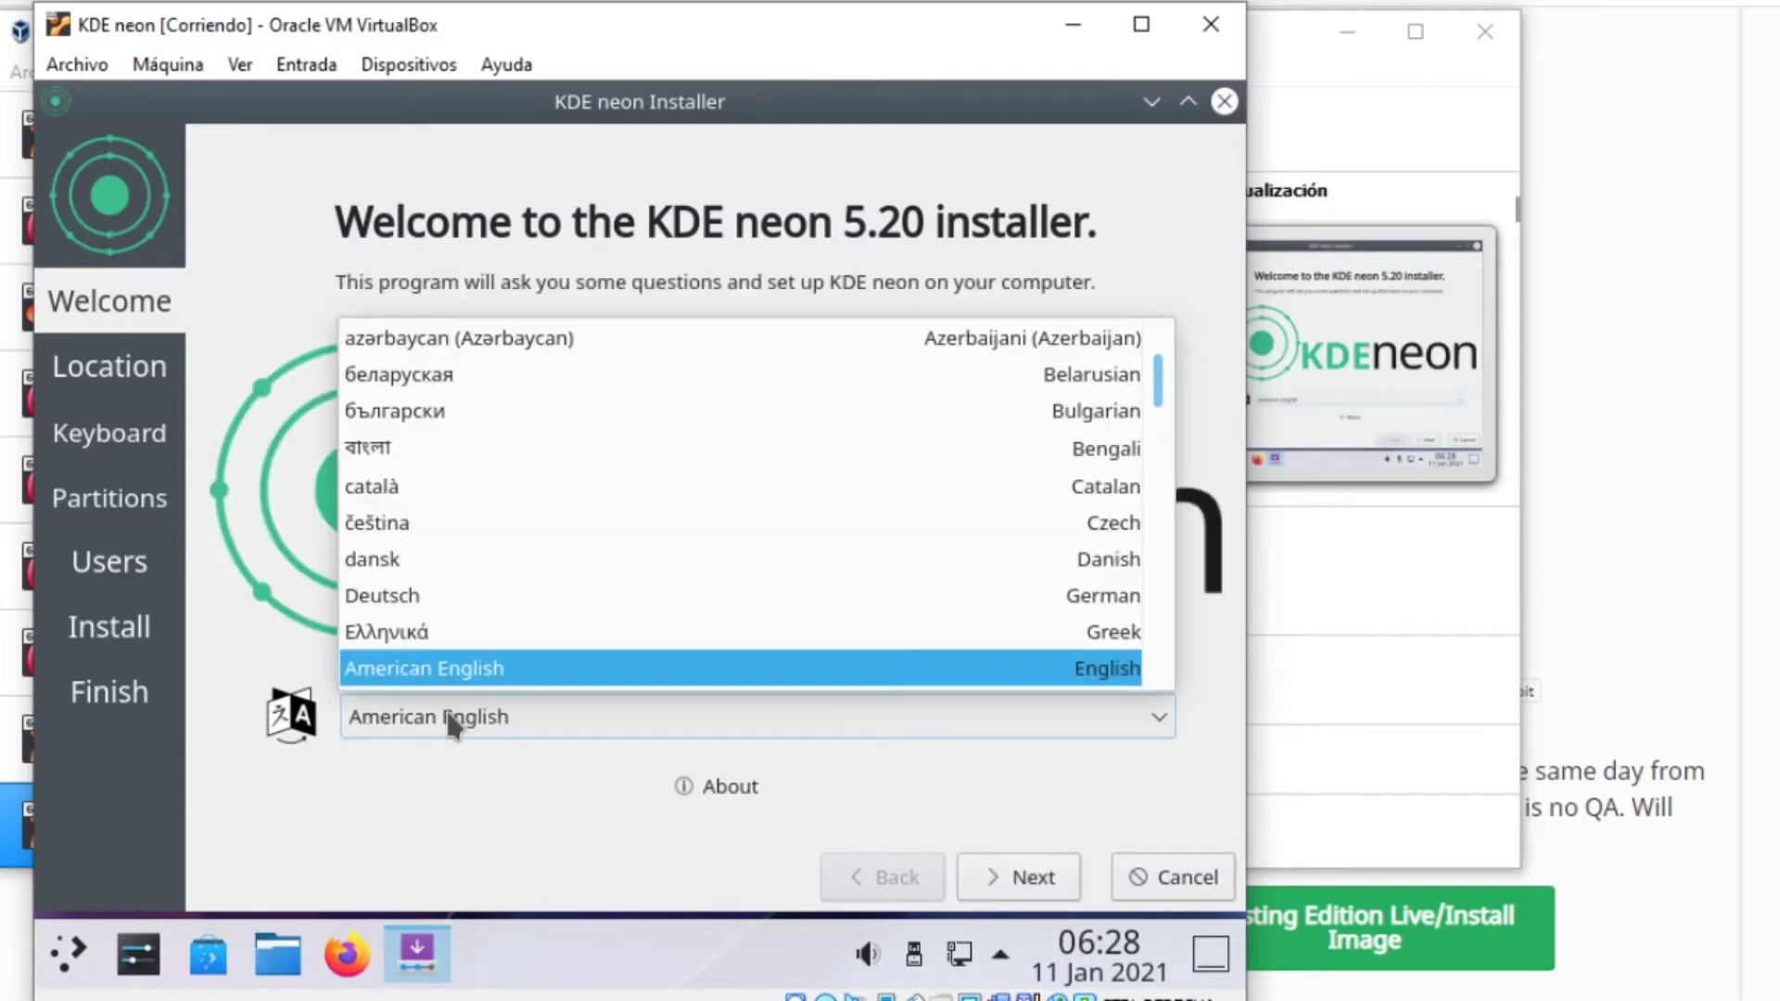
scroll(526, 563, down, 1)
scroll(533, 603, down, 1)
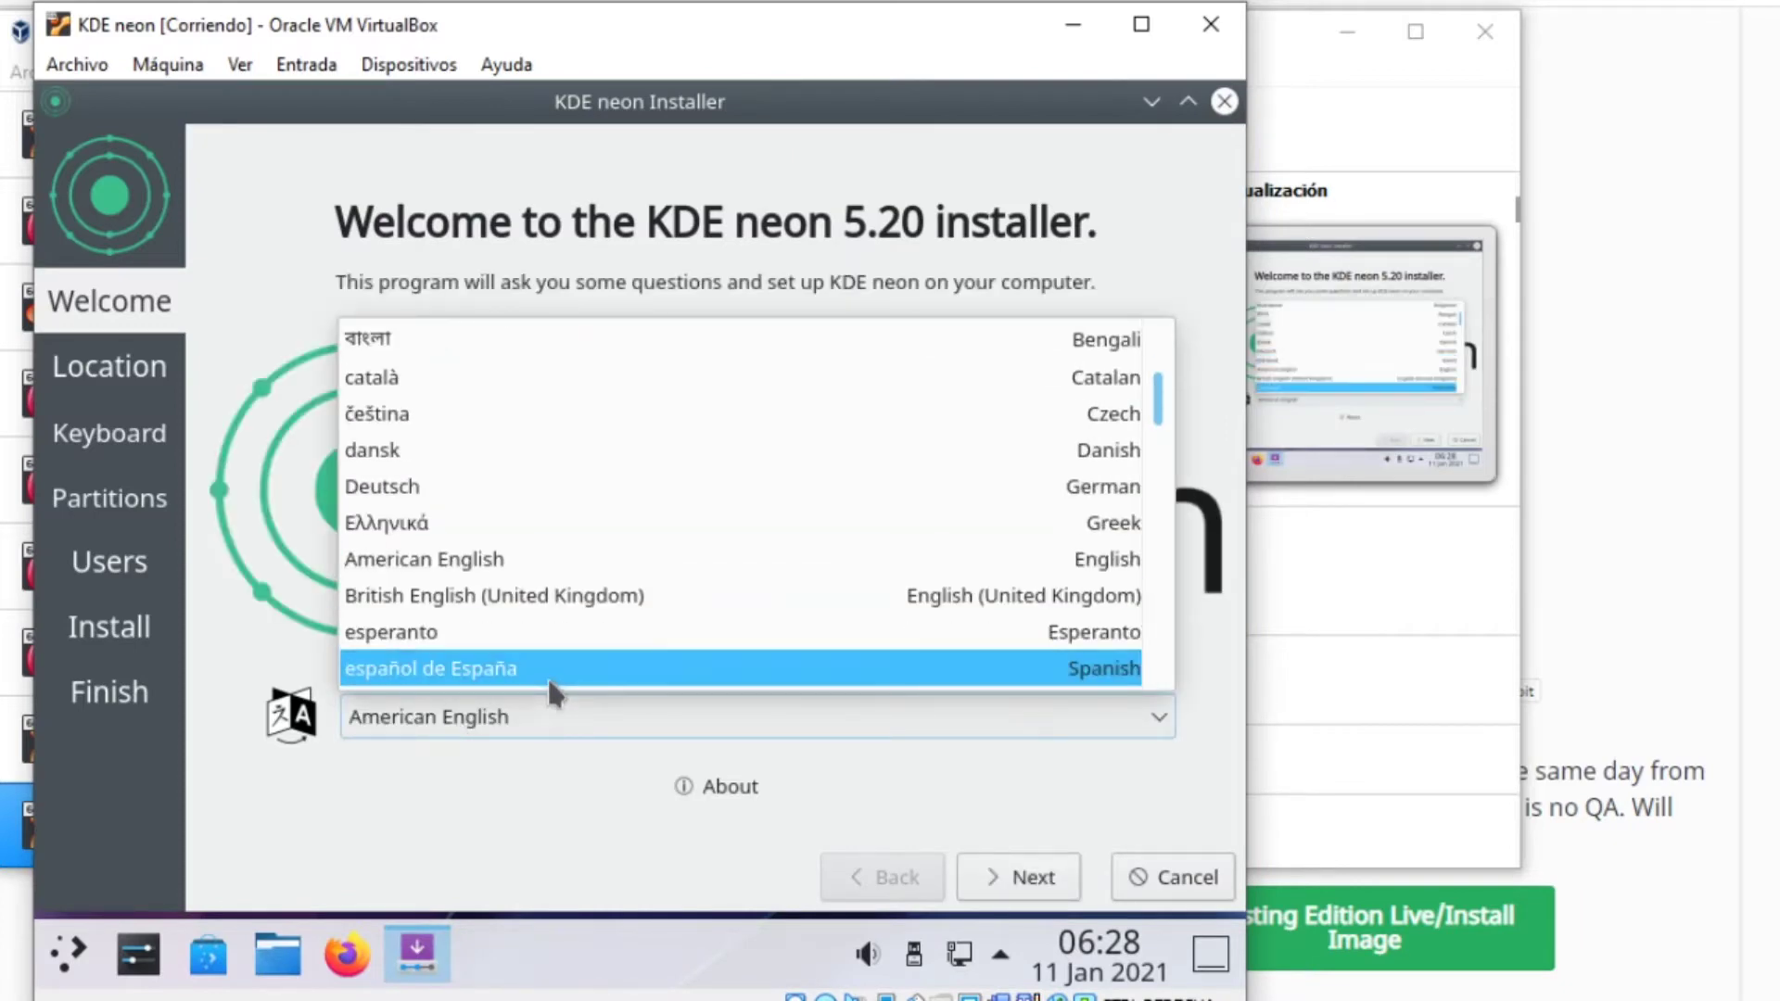
click(549, 662)
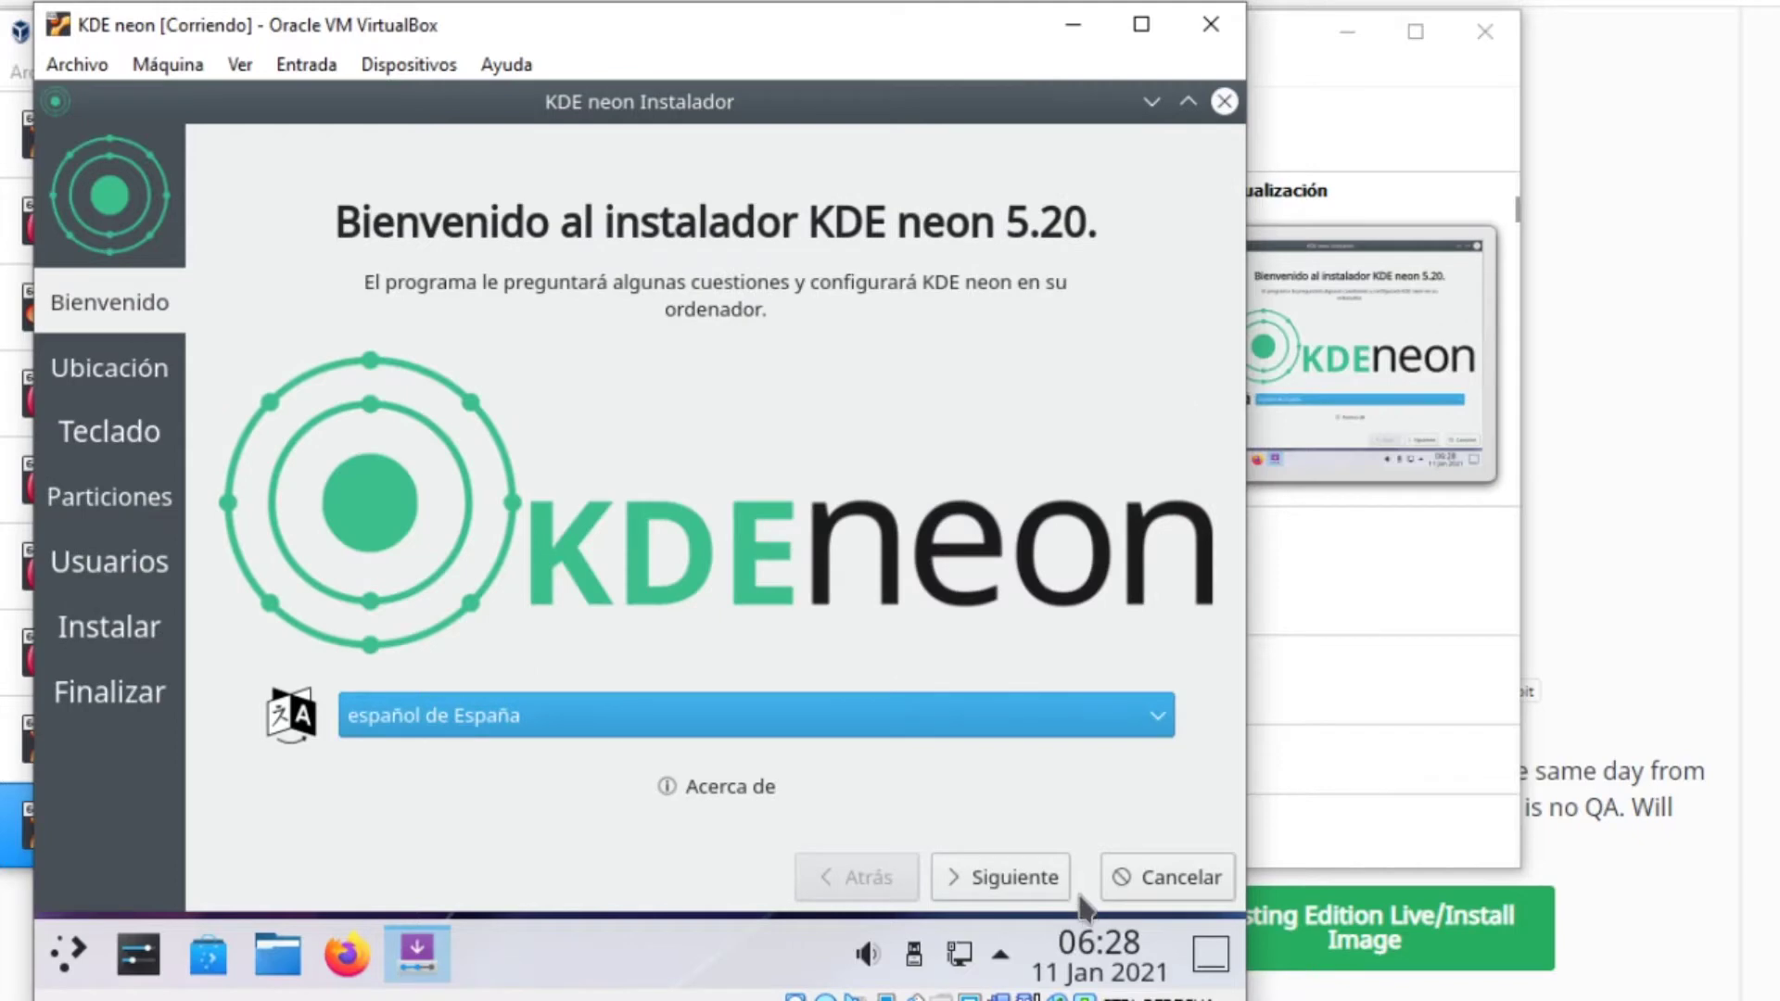
click(1032, 881)
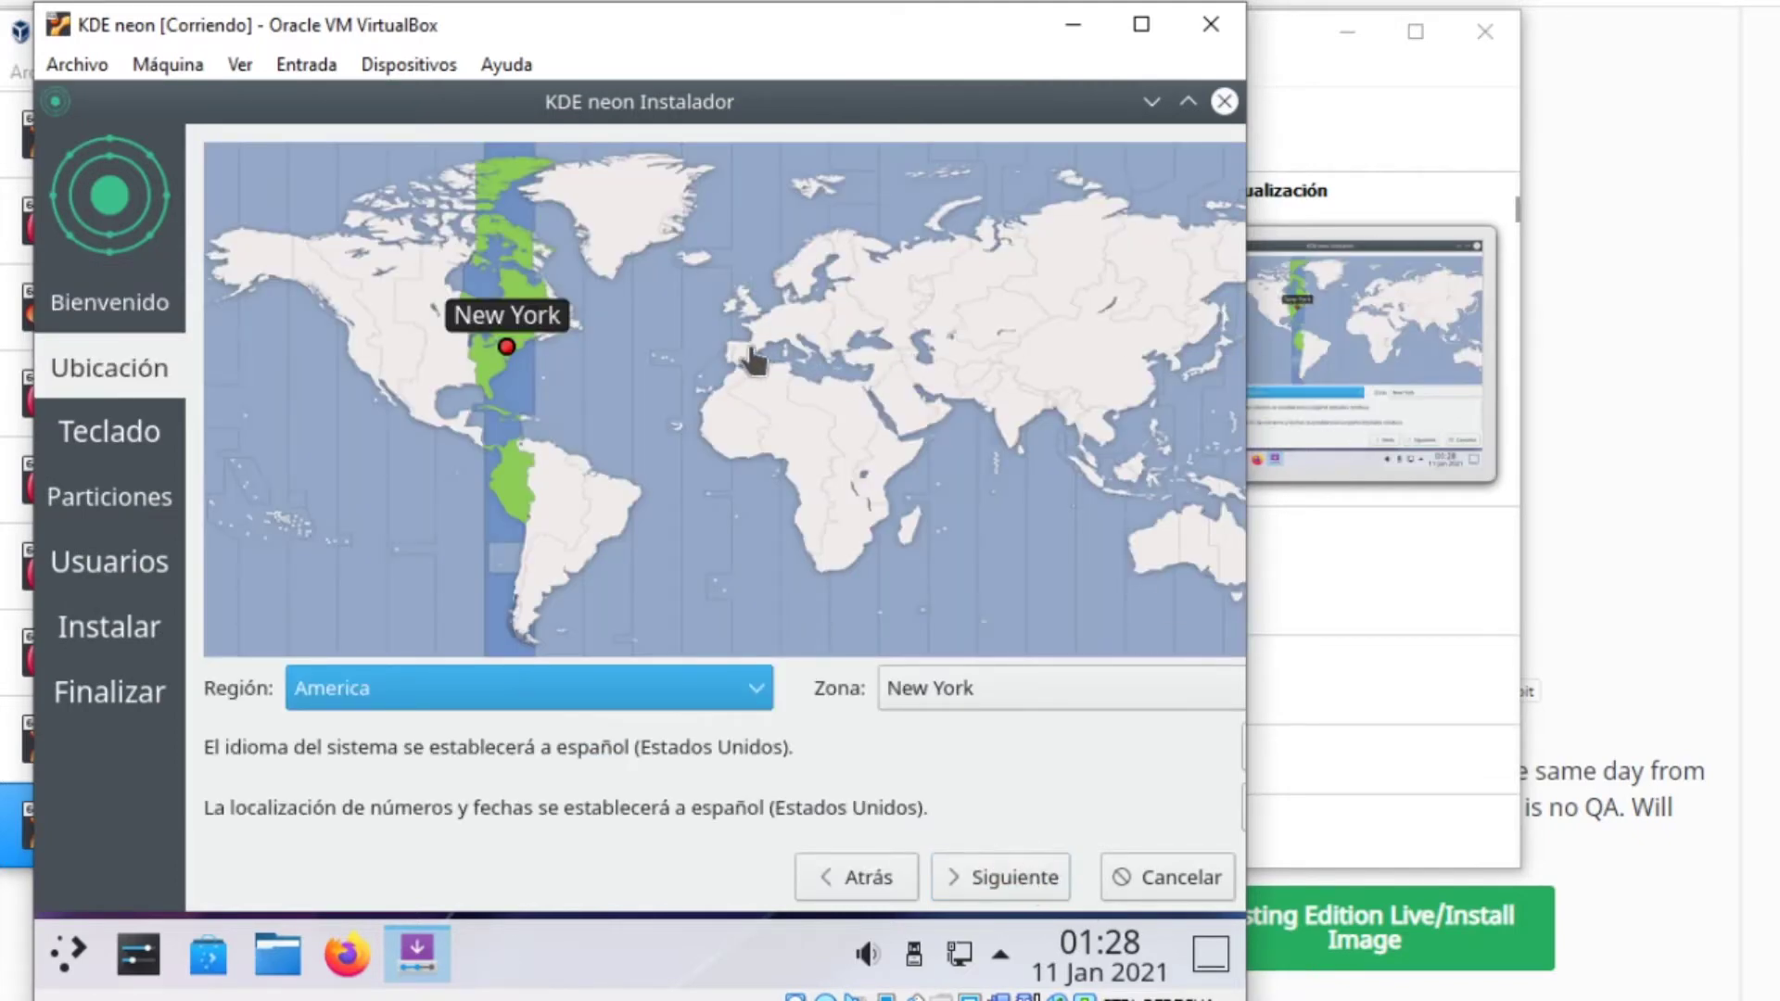
click(744, 354)
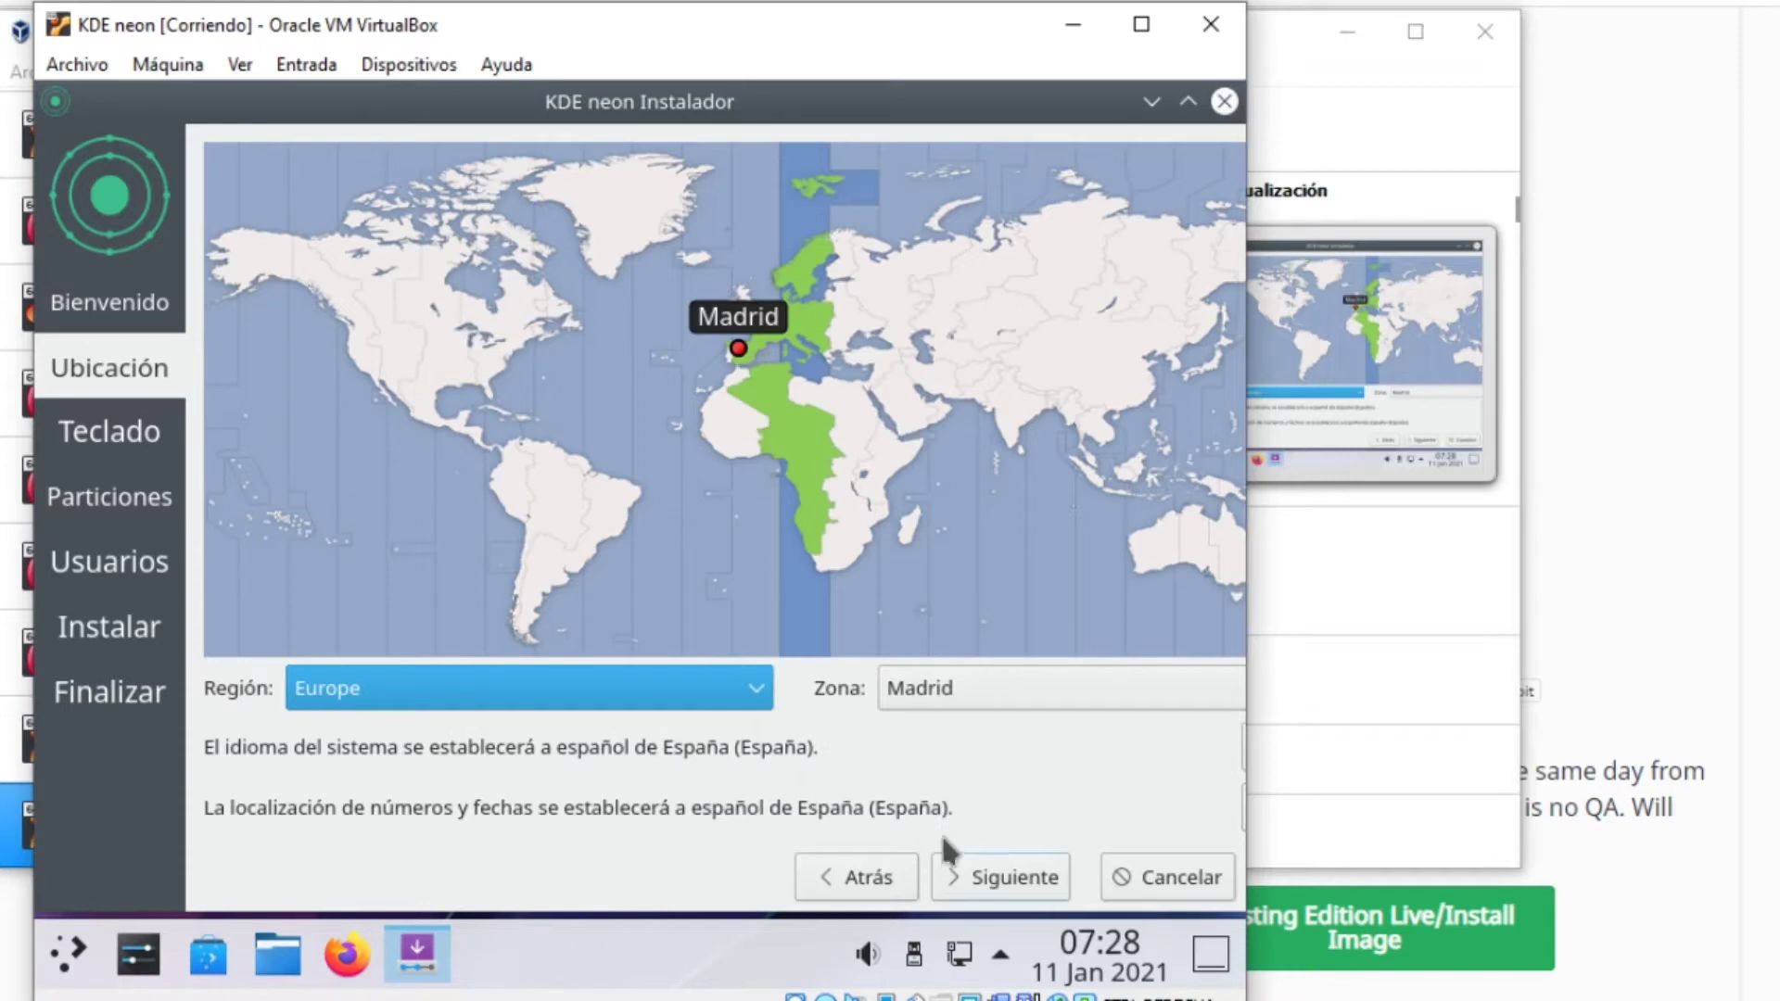
click(1006, 891)
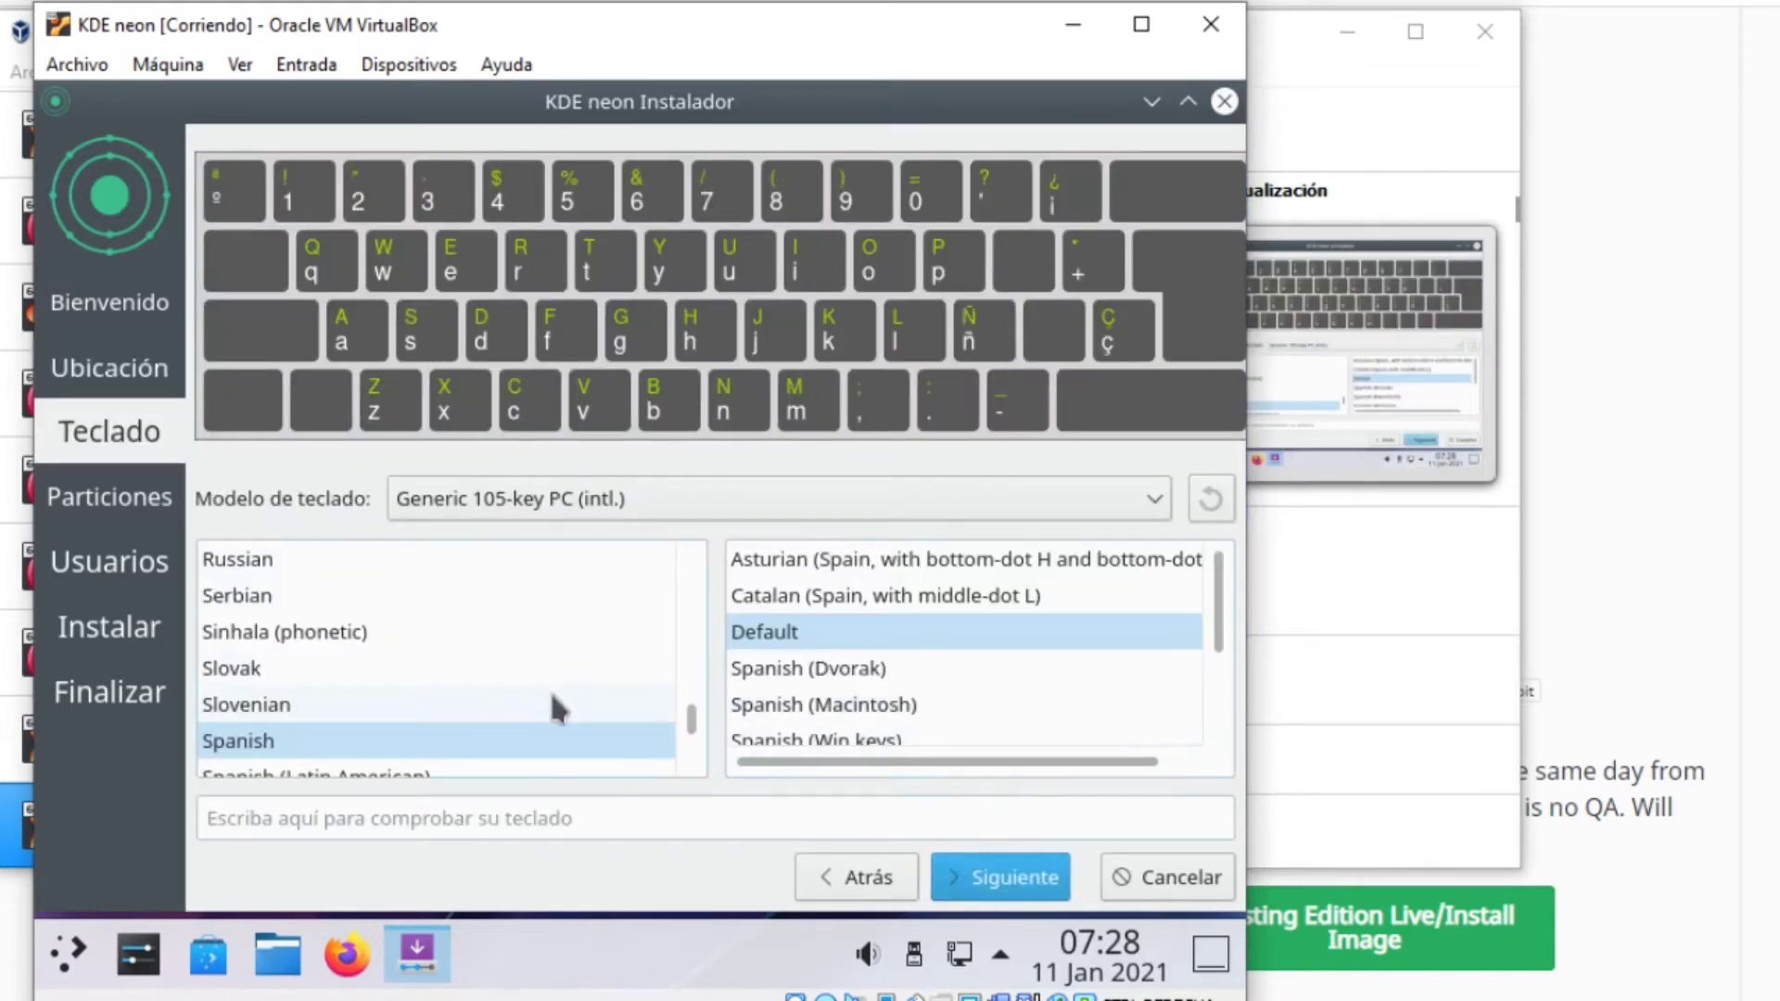
Test the Spanish keyboard by typing 'ññooó', clear it, and continue to partitioning
click(547, 828)
text(ññ)
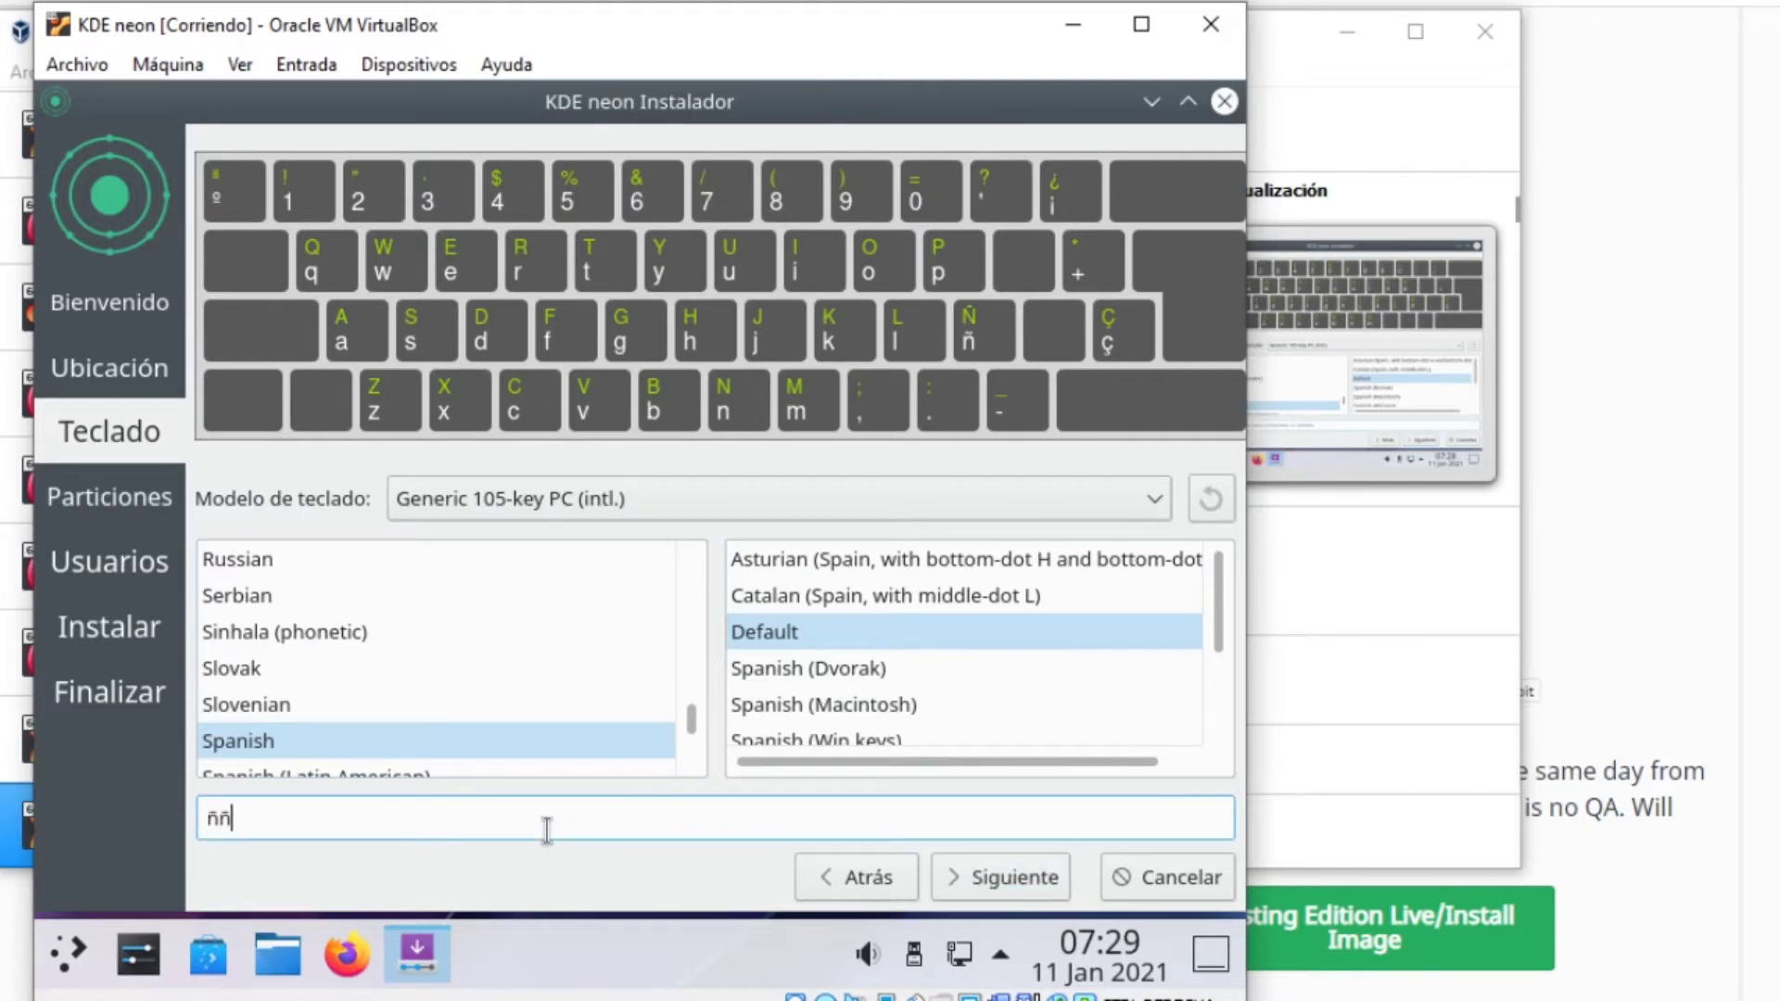
text(ooó)
key(BackSpace)
key(BackSpace)
key(BackSpace)
key(BackSpace)
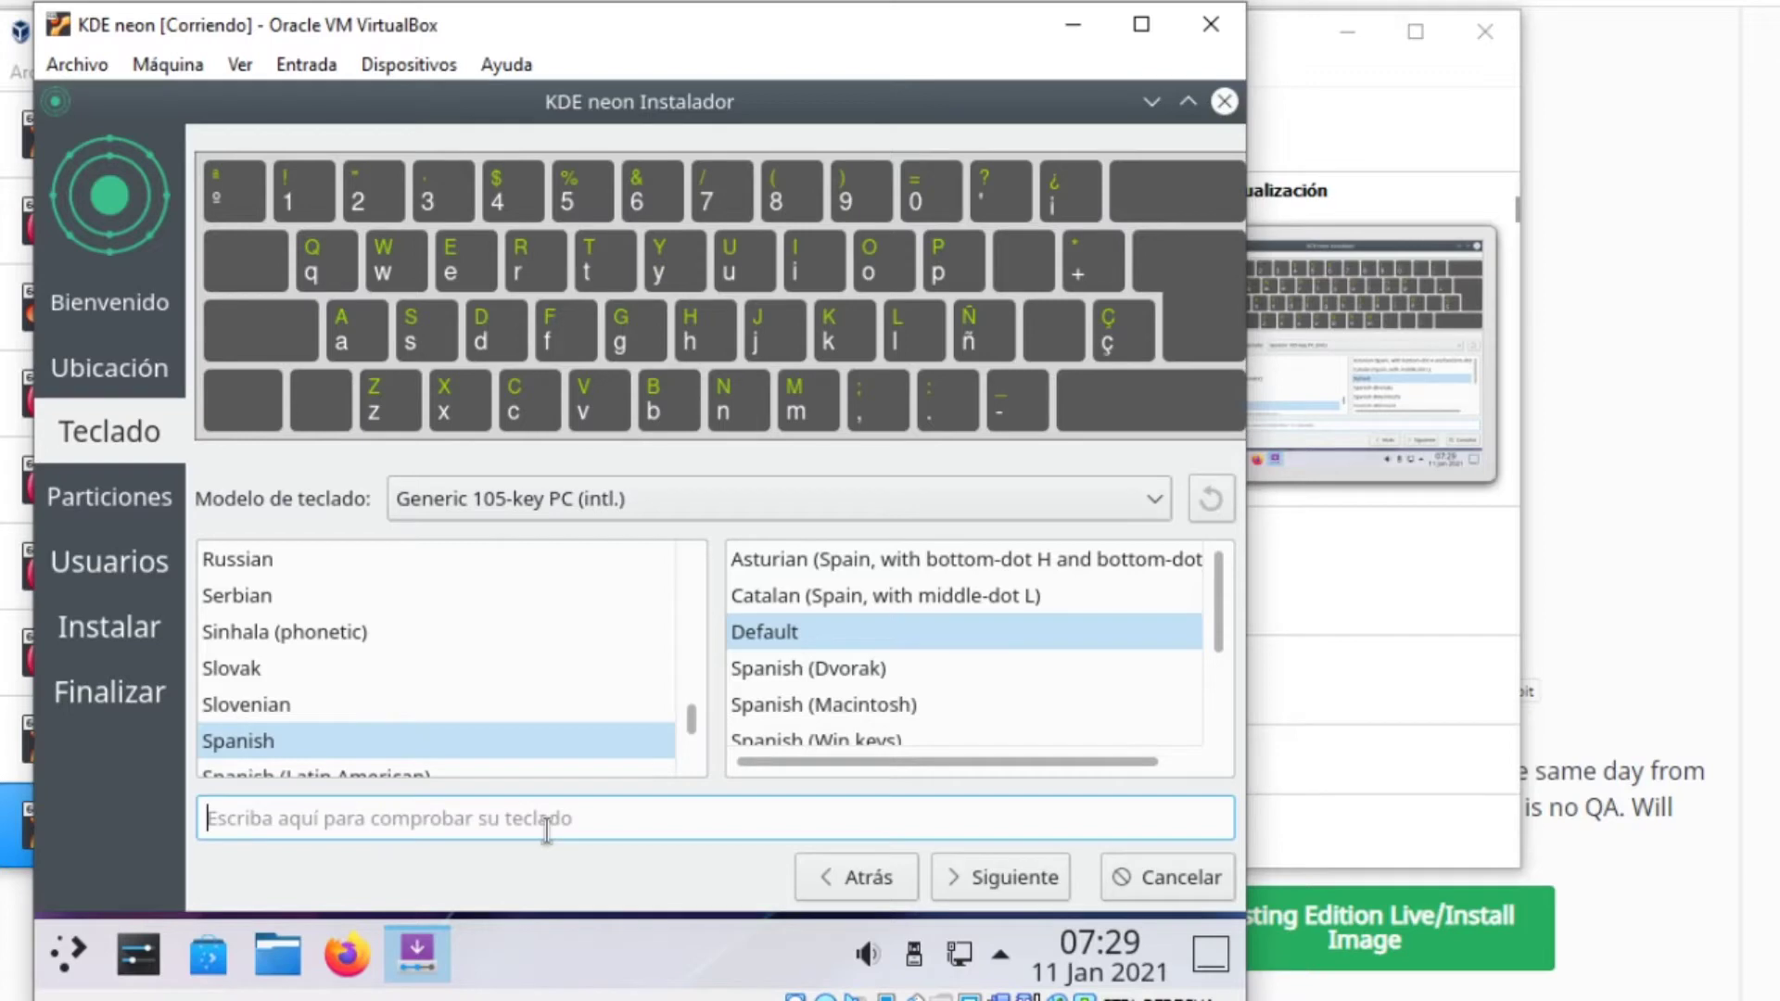
click(970, 876)
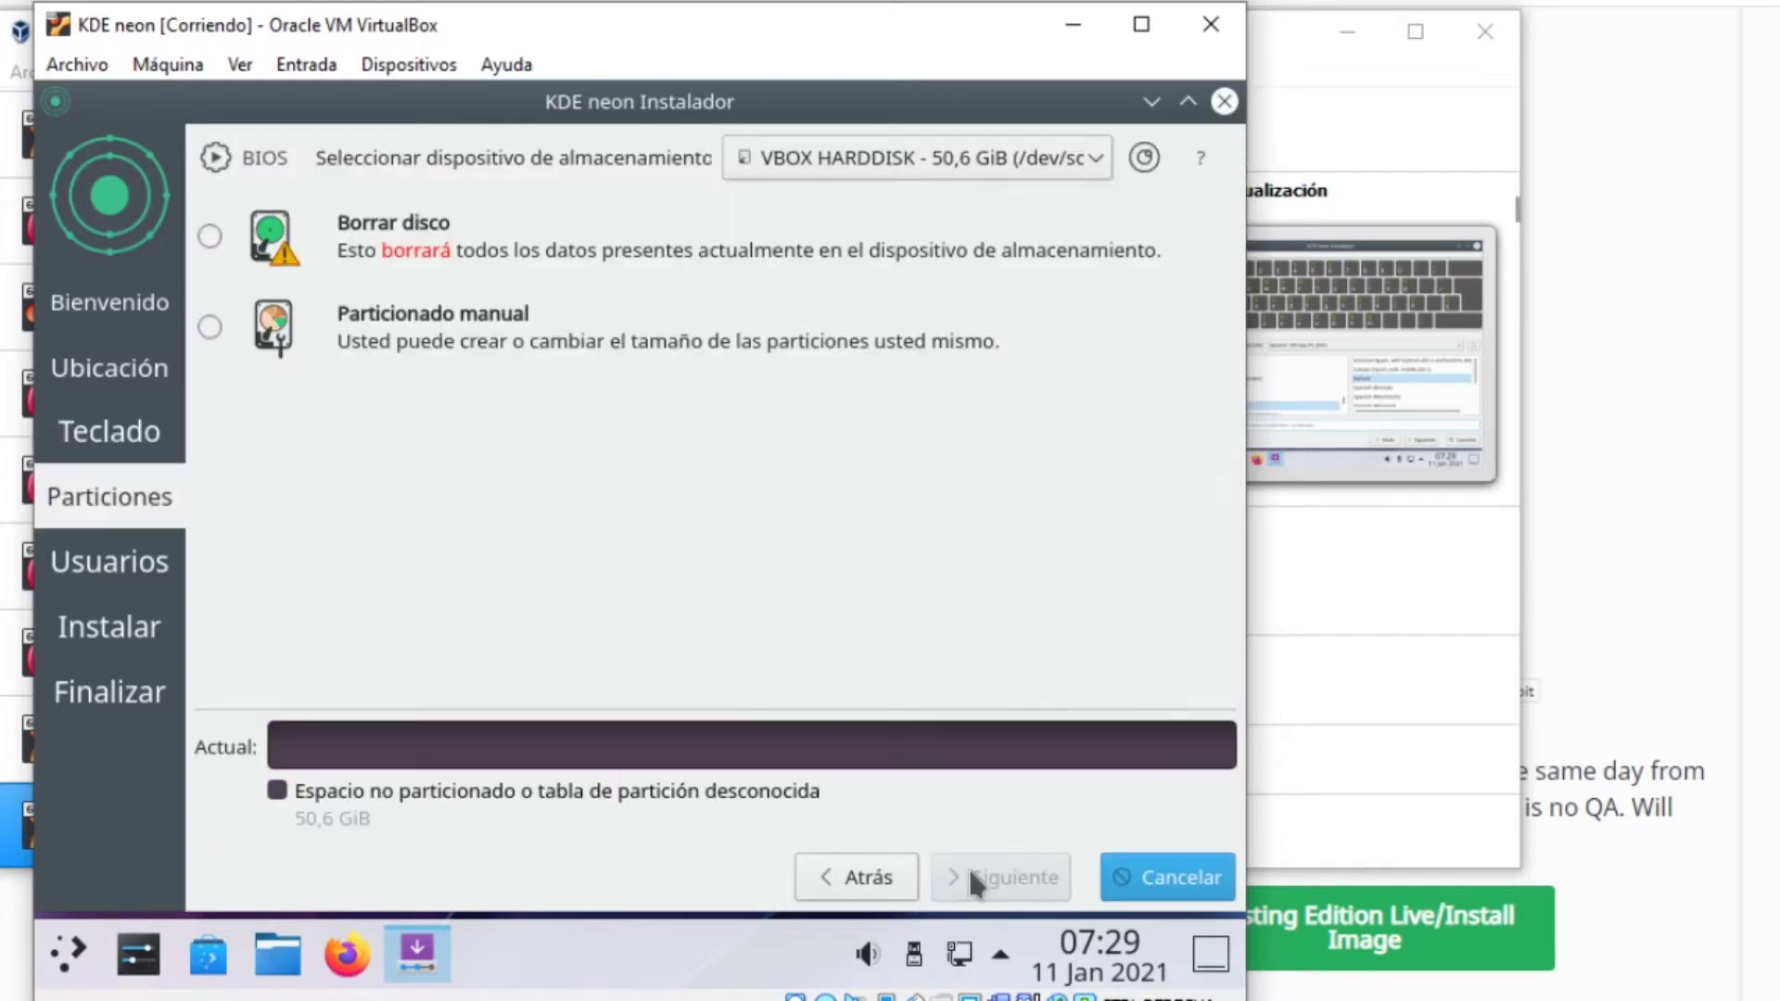
Erase the whole disk, fill in user name, login and password, and start installing
click(366, 236)
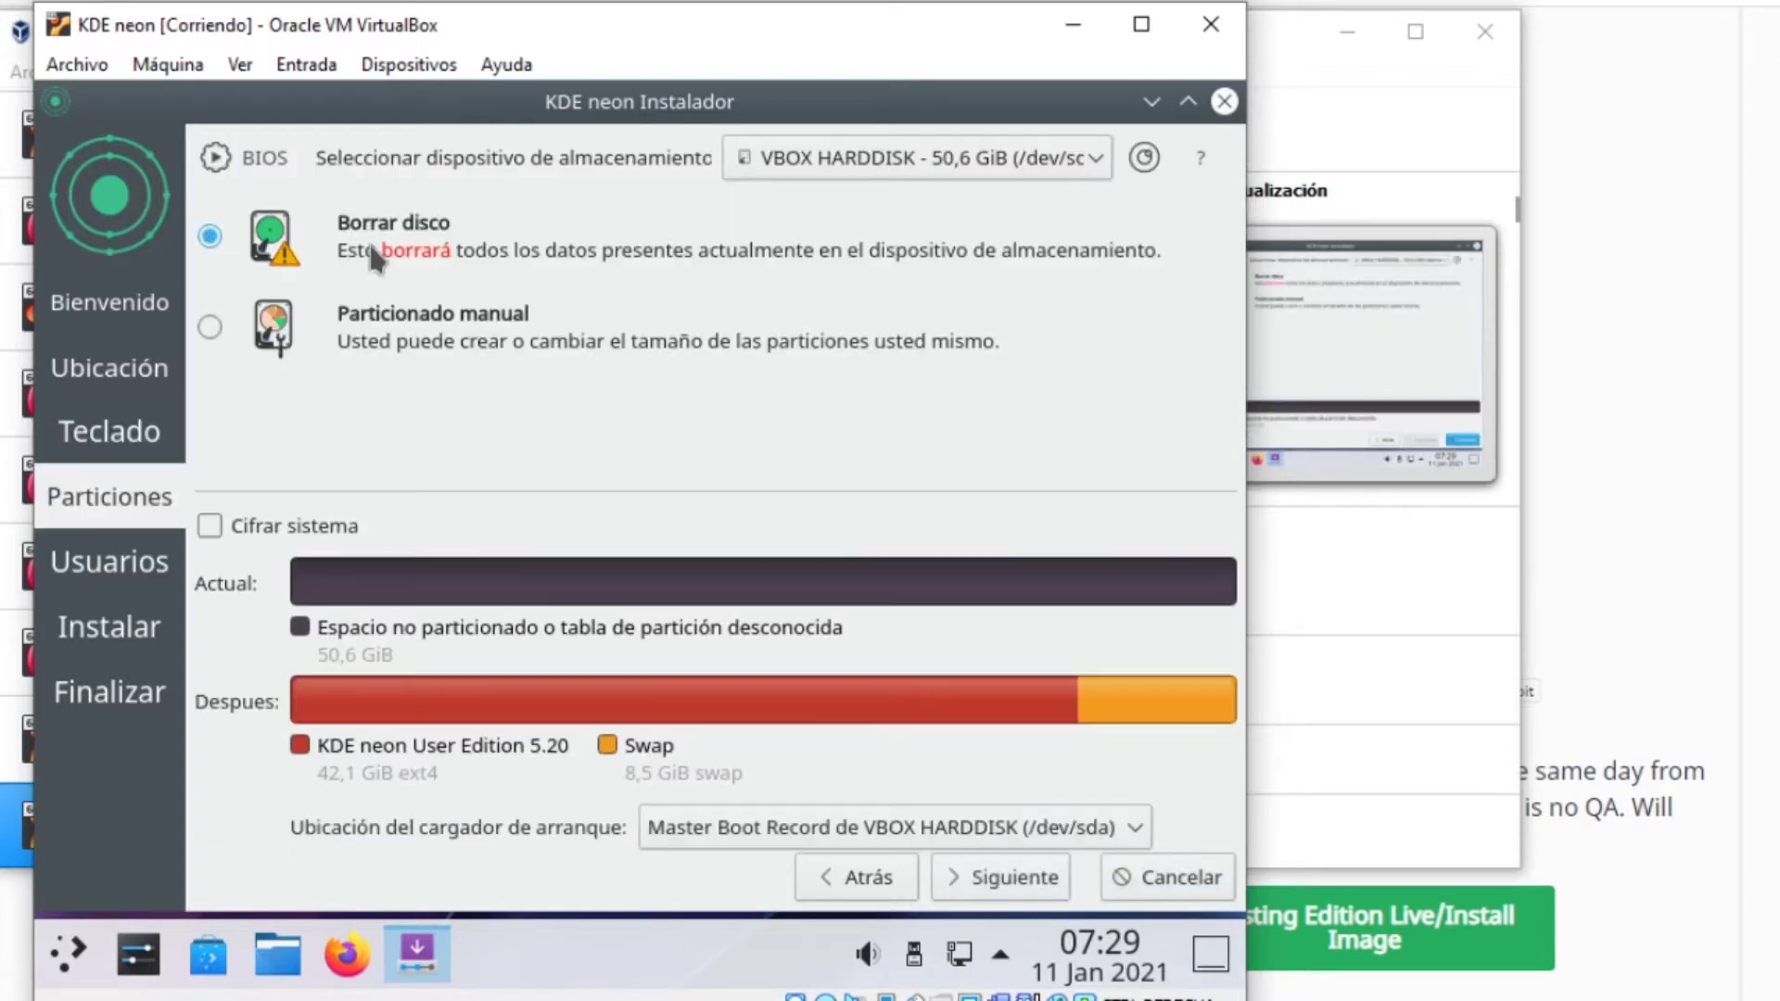
click(1020, 892)
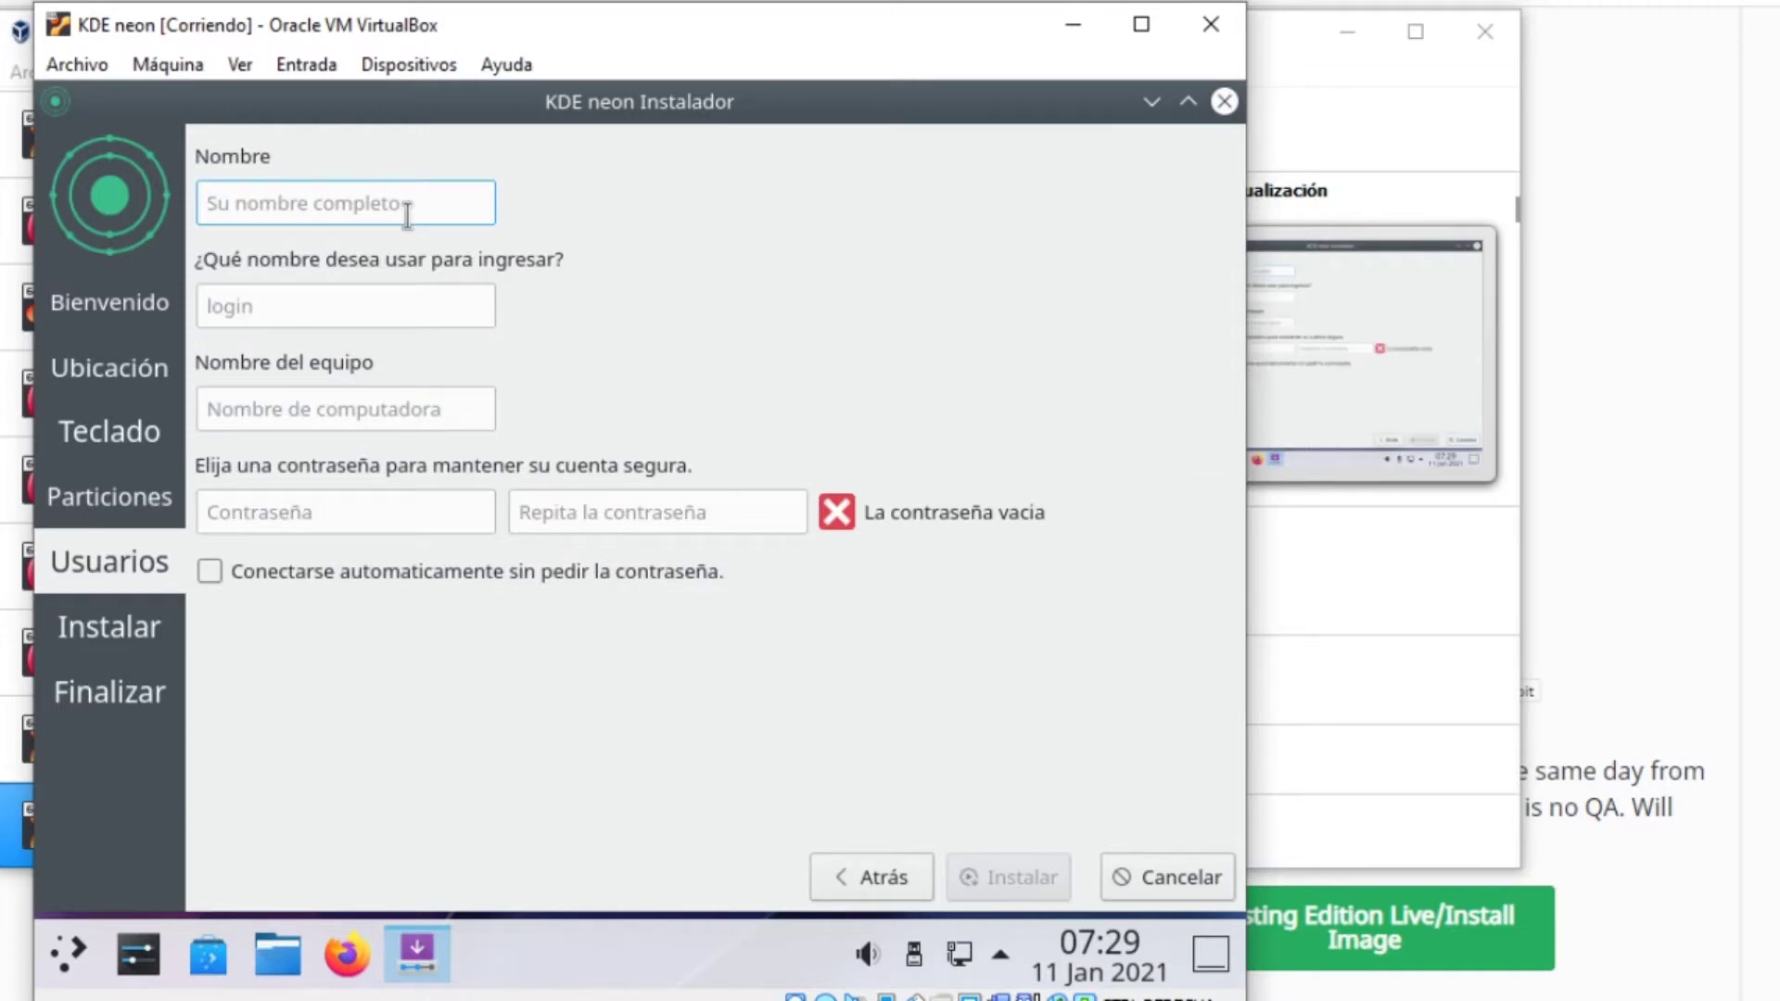
text(usuario)
key(Tab)
key(Tab)
key(Tab)
text(1234)
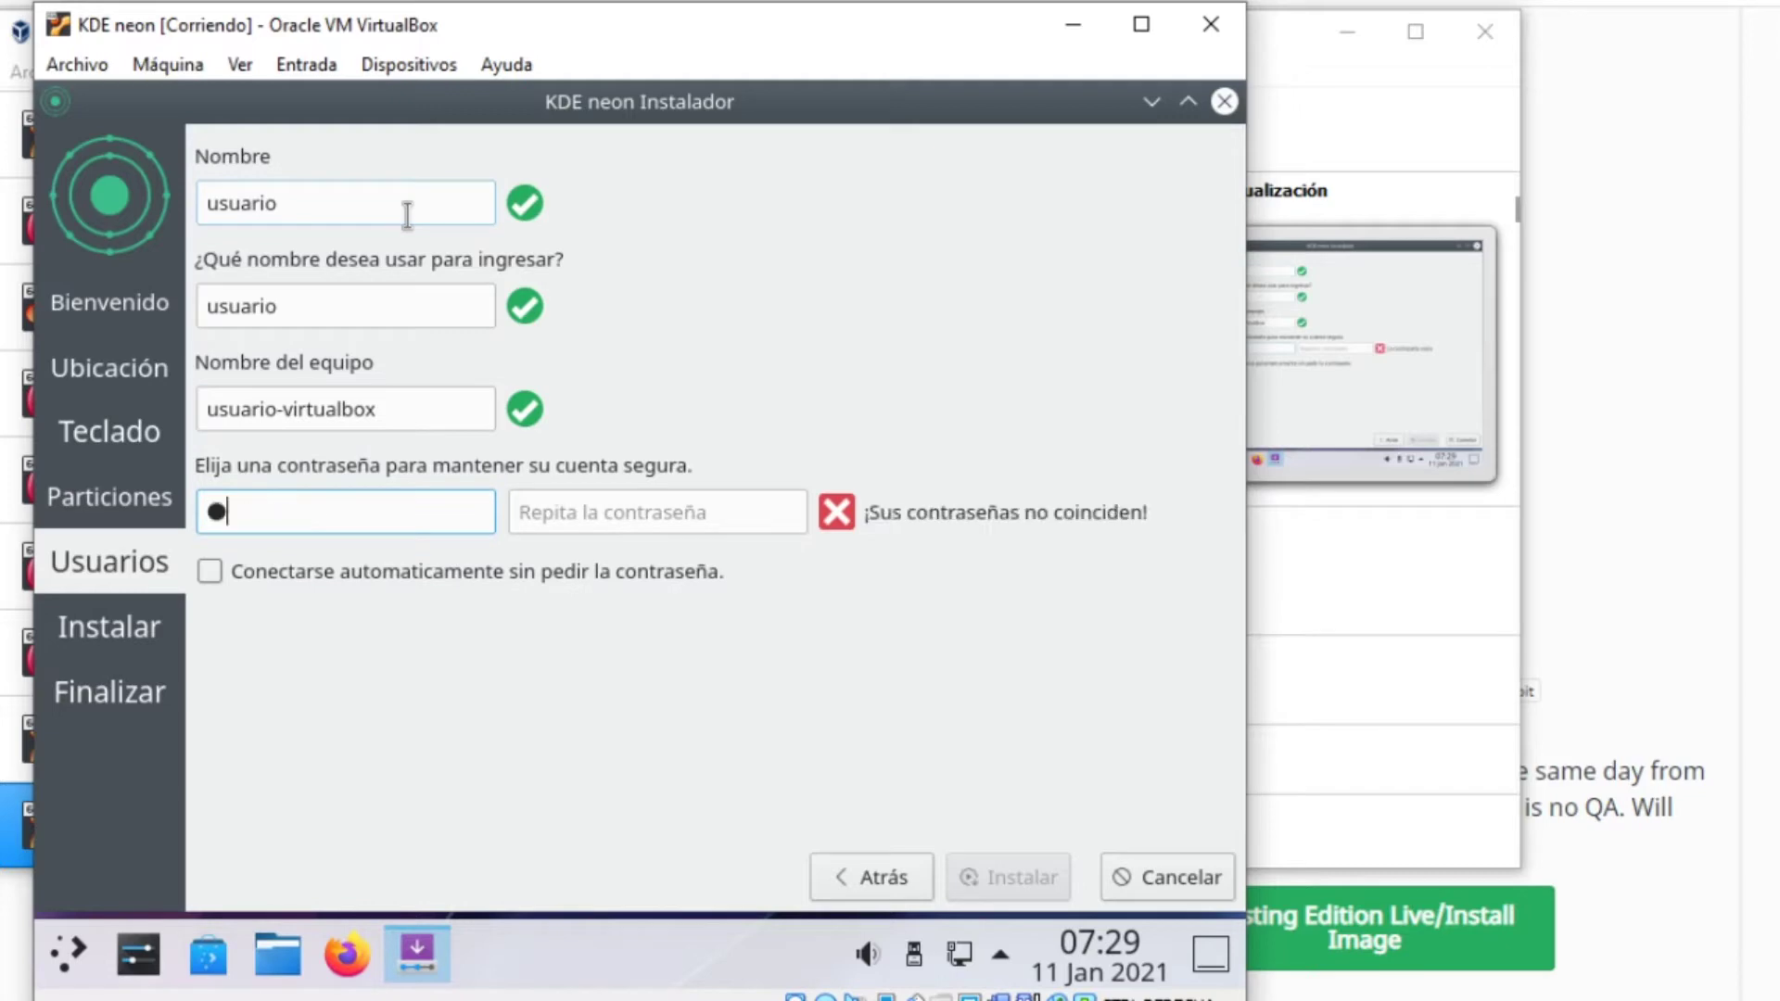
text(567890)
key(Tab)
text(1234567890)
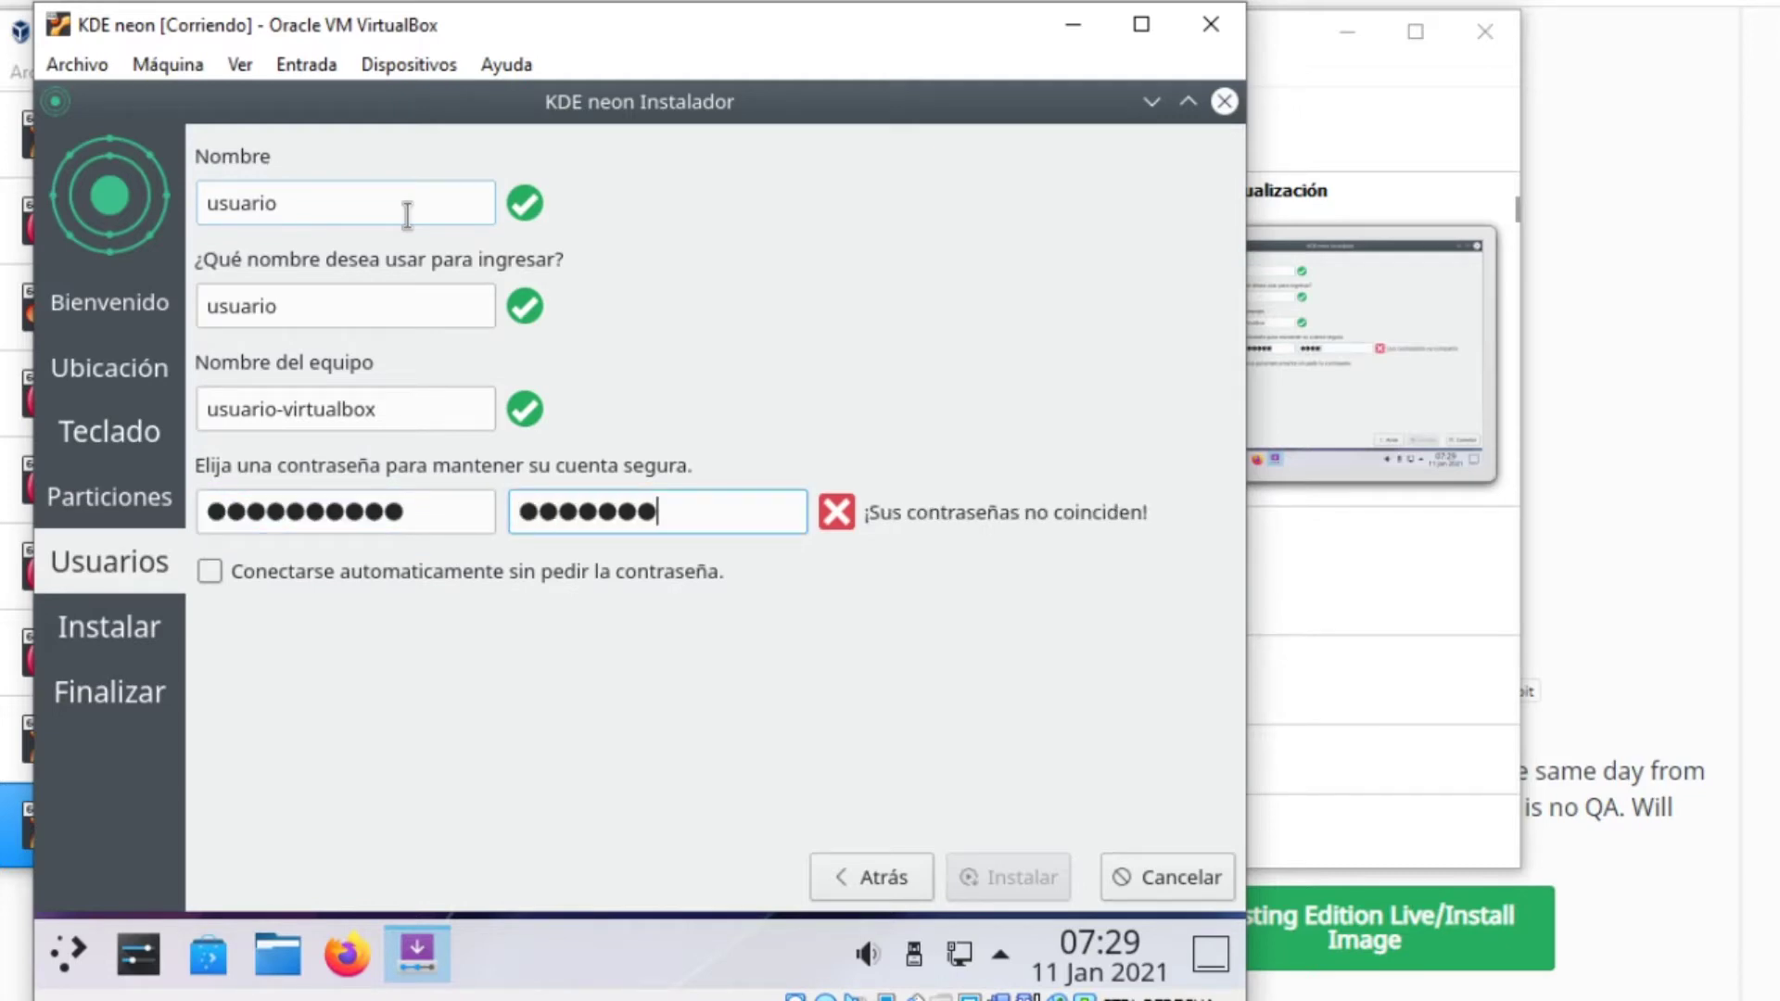
text(1)
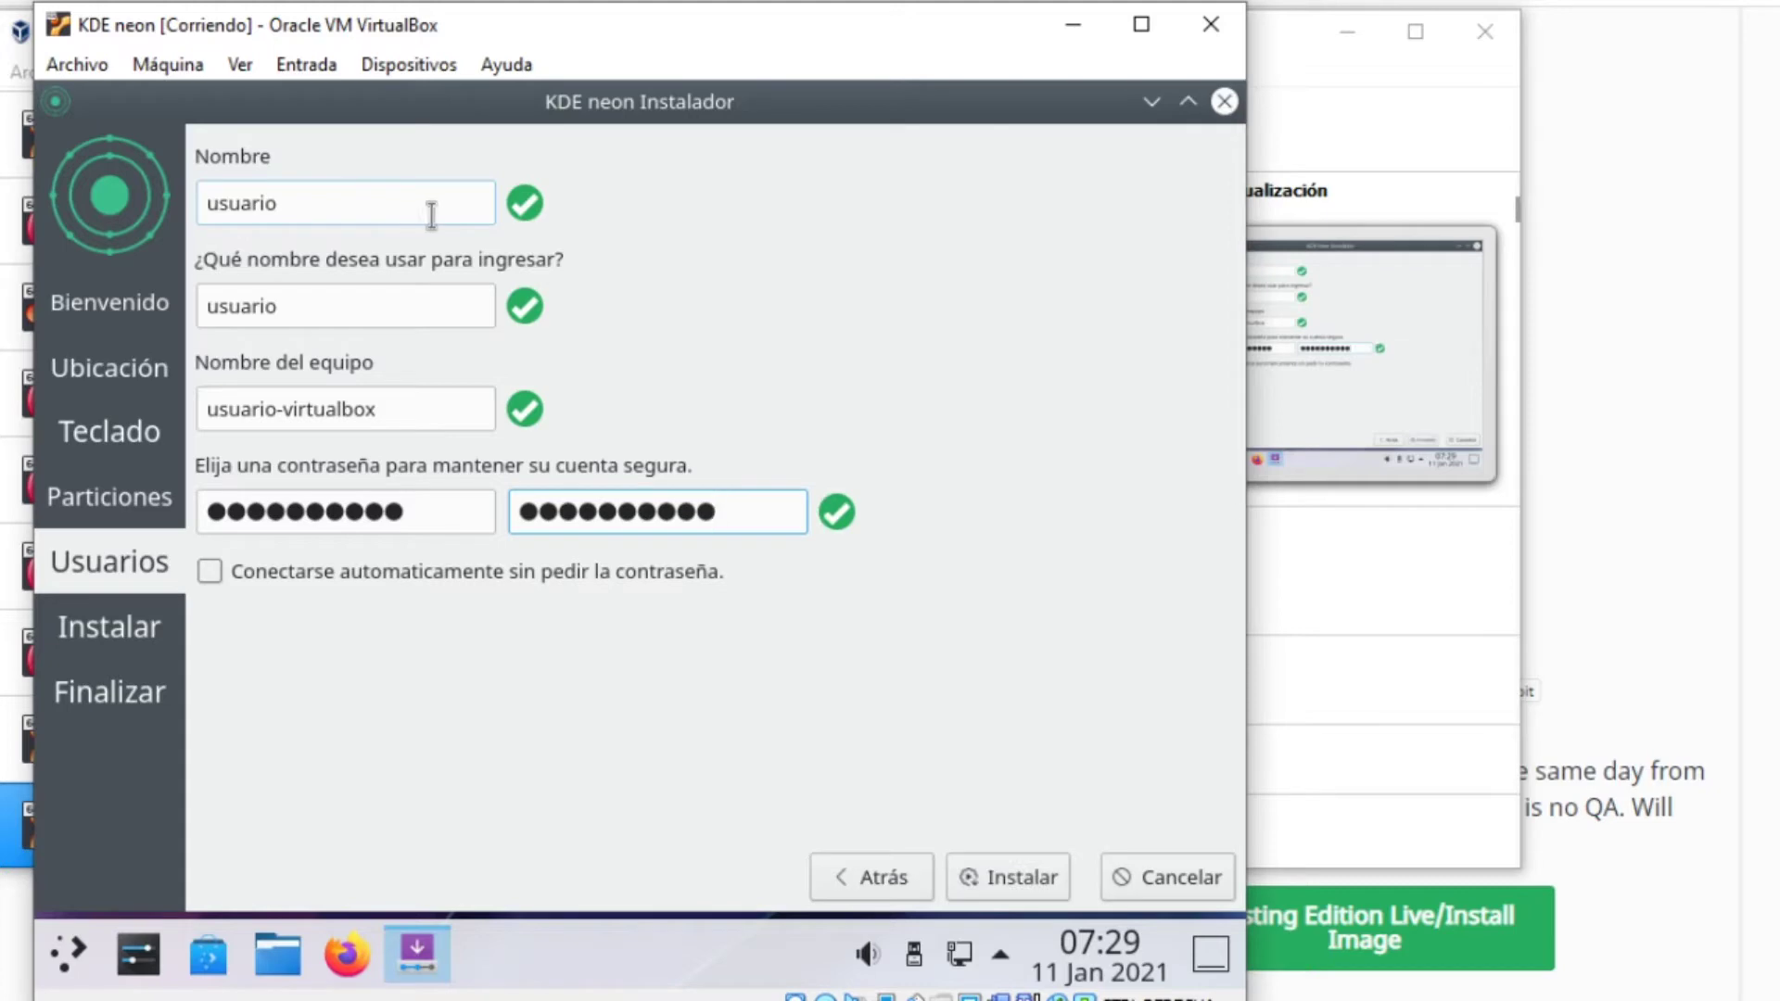
click(1001, 884)
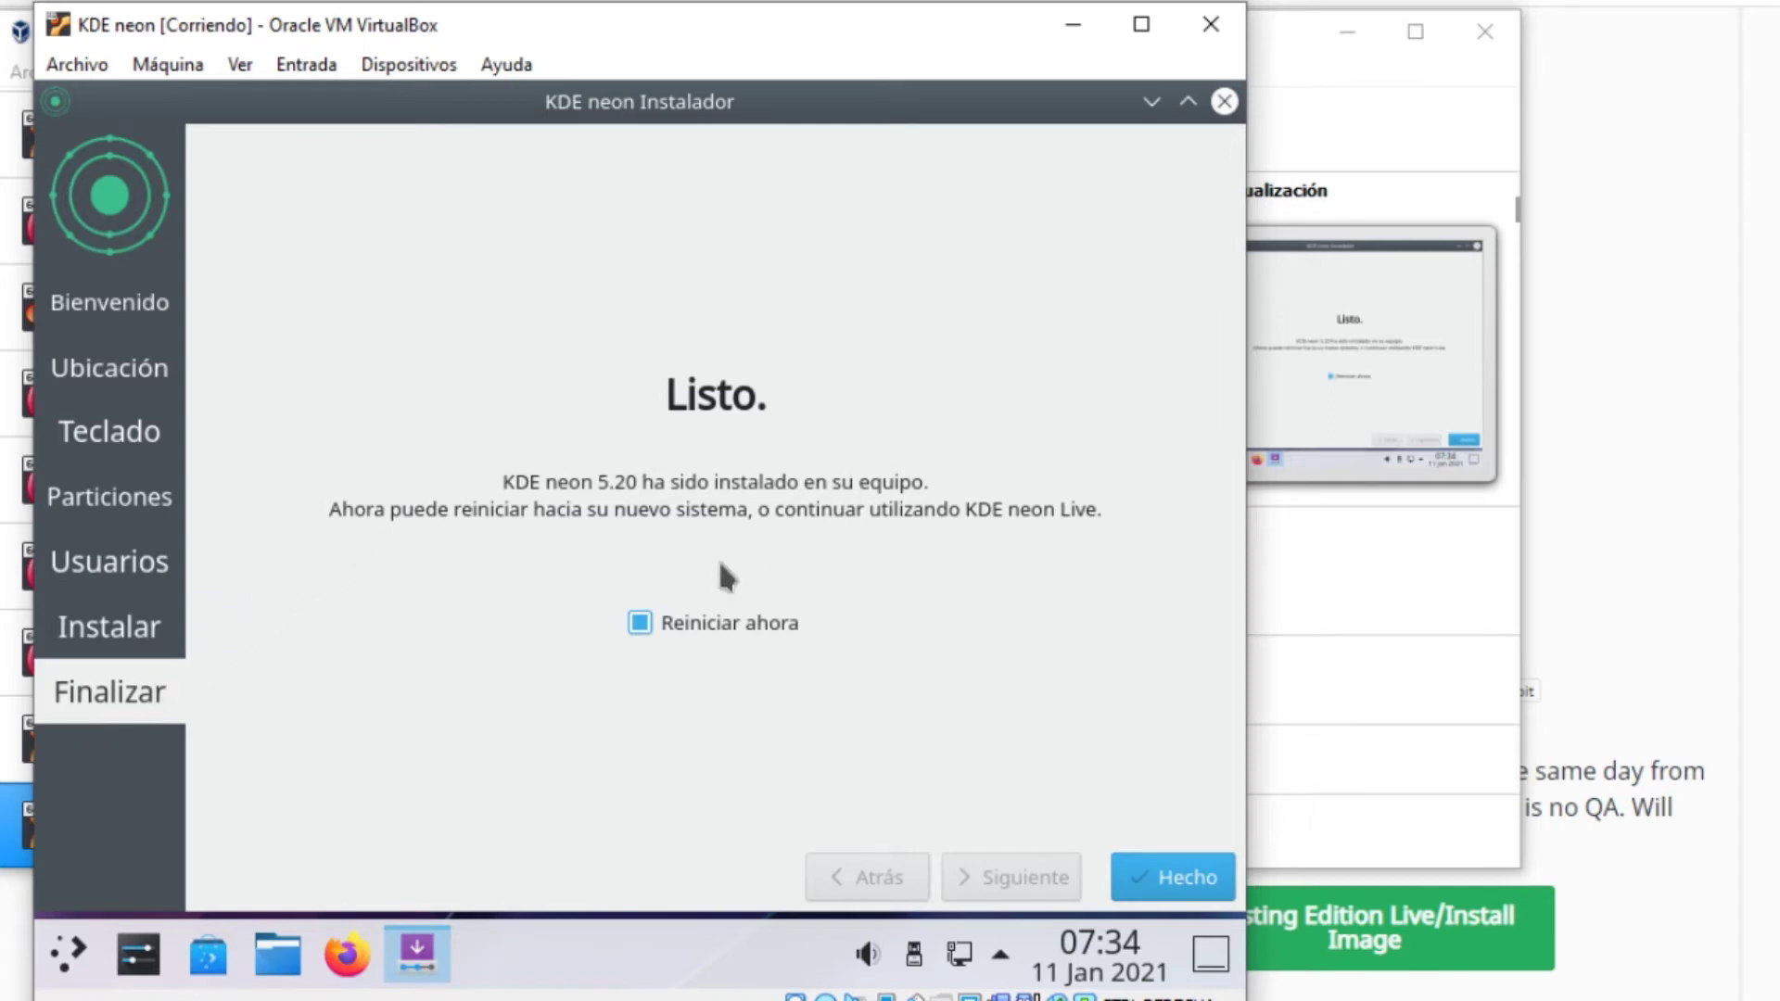
Keep Reiniciar ahora ticked and finish the installer to reboot
click(709, 623)
click(709, 623)
click(623, 619)
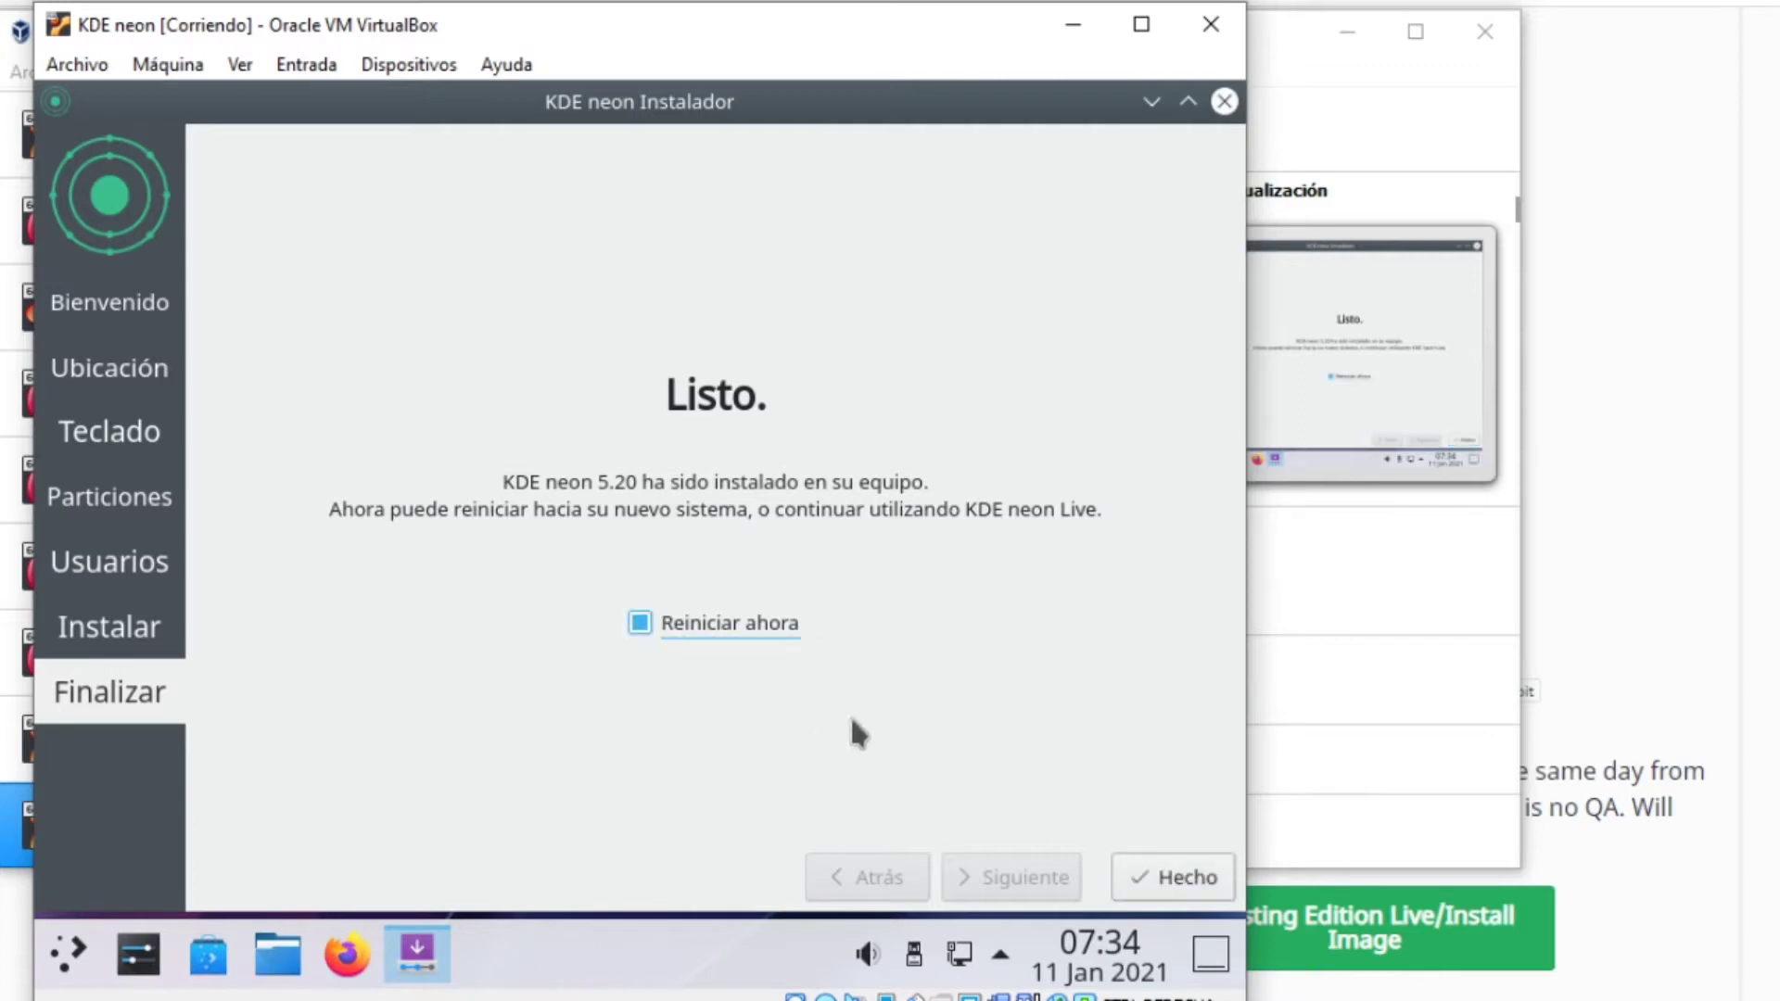
click(1170, 879)
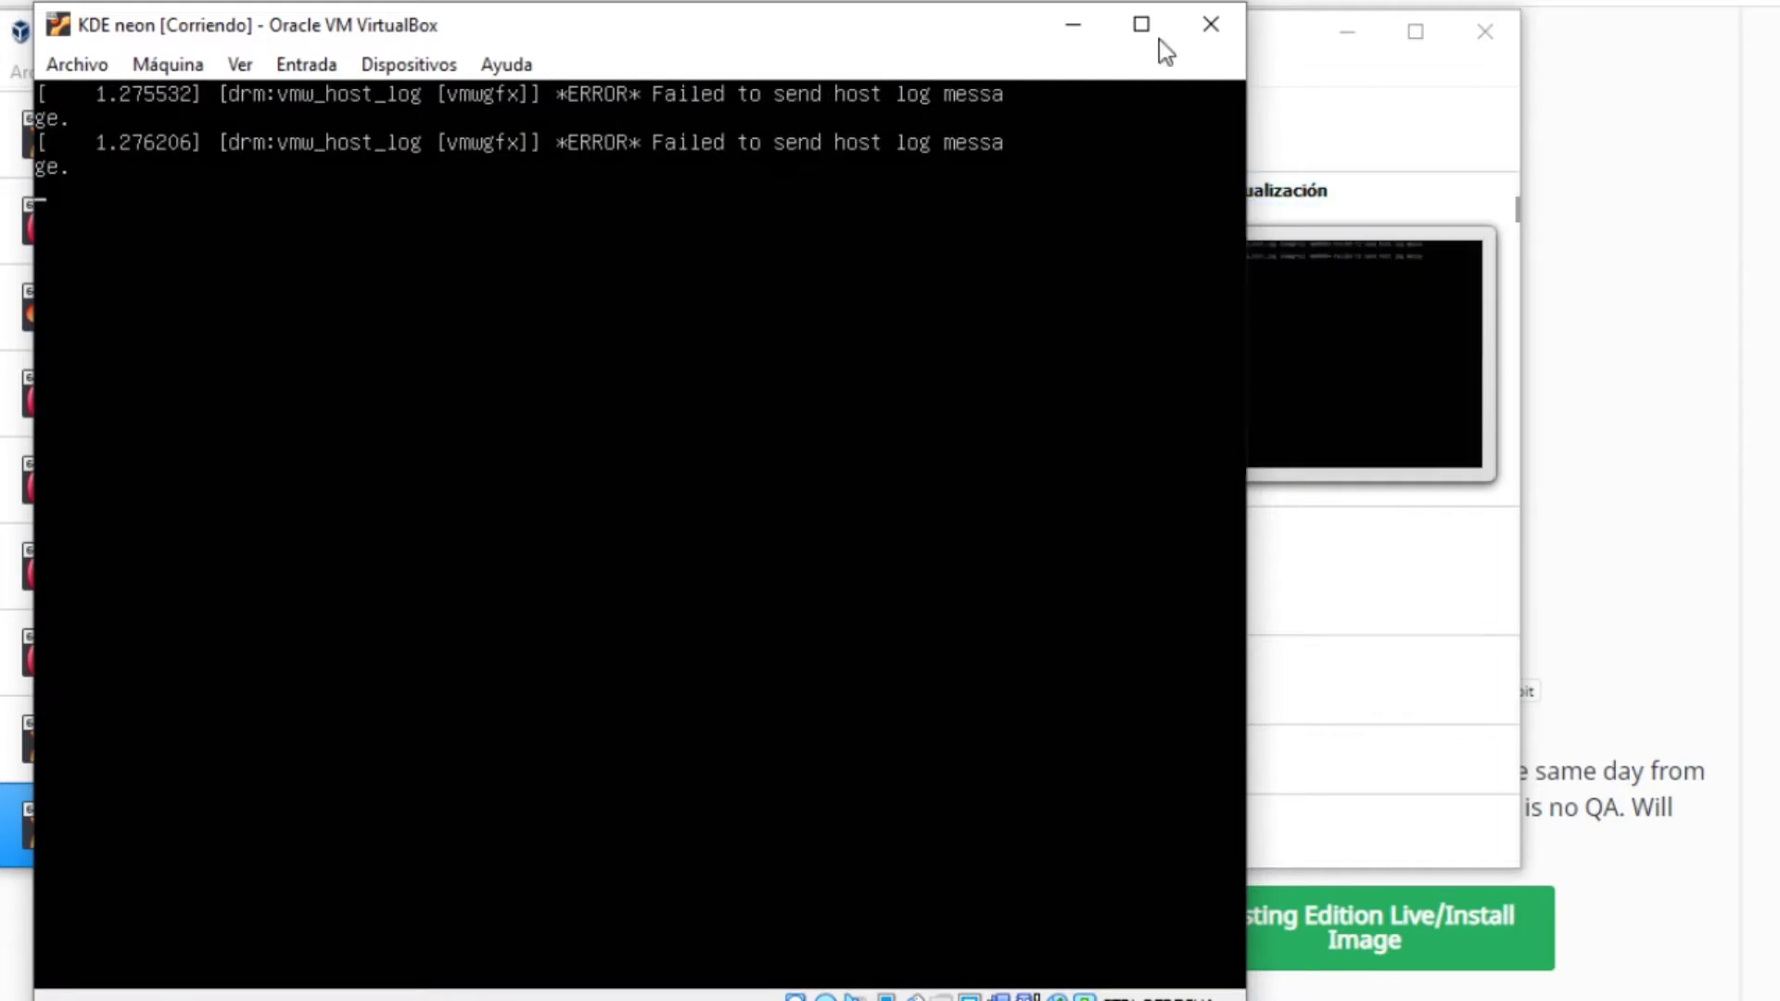
Close the VM window and confirm powering the machine off
click(1212, 24)
click(576, 554)
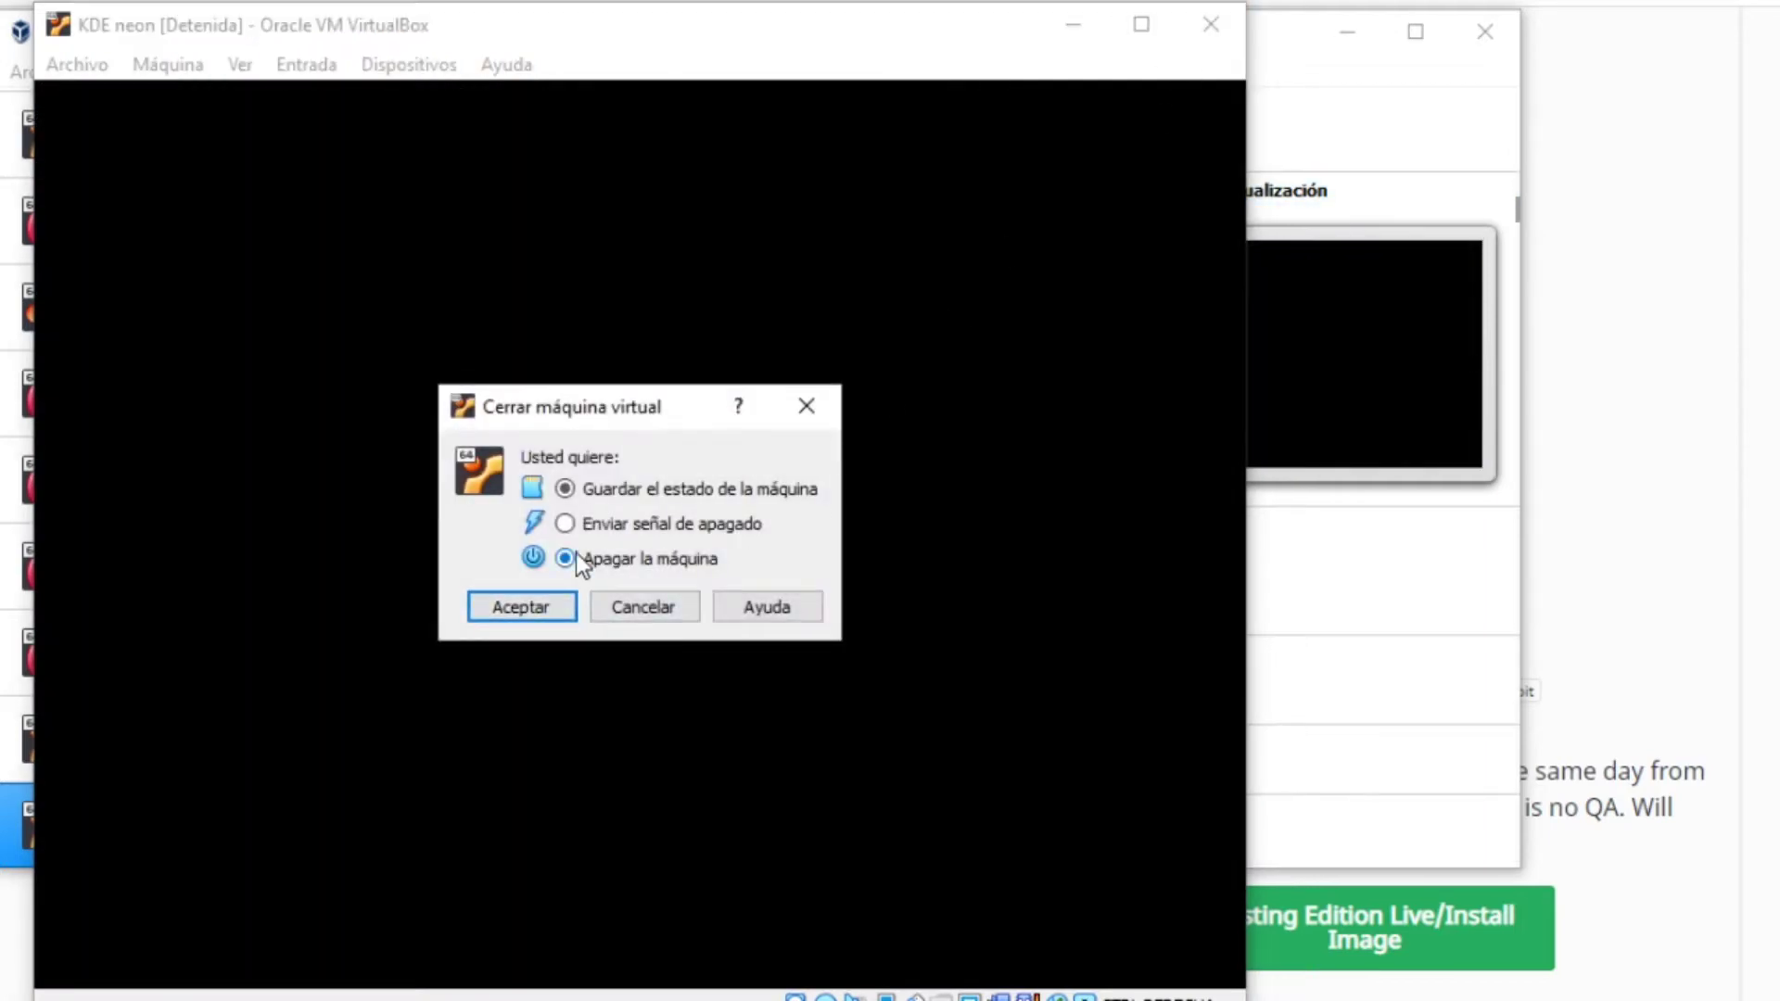
click(557, 623)
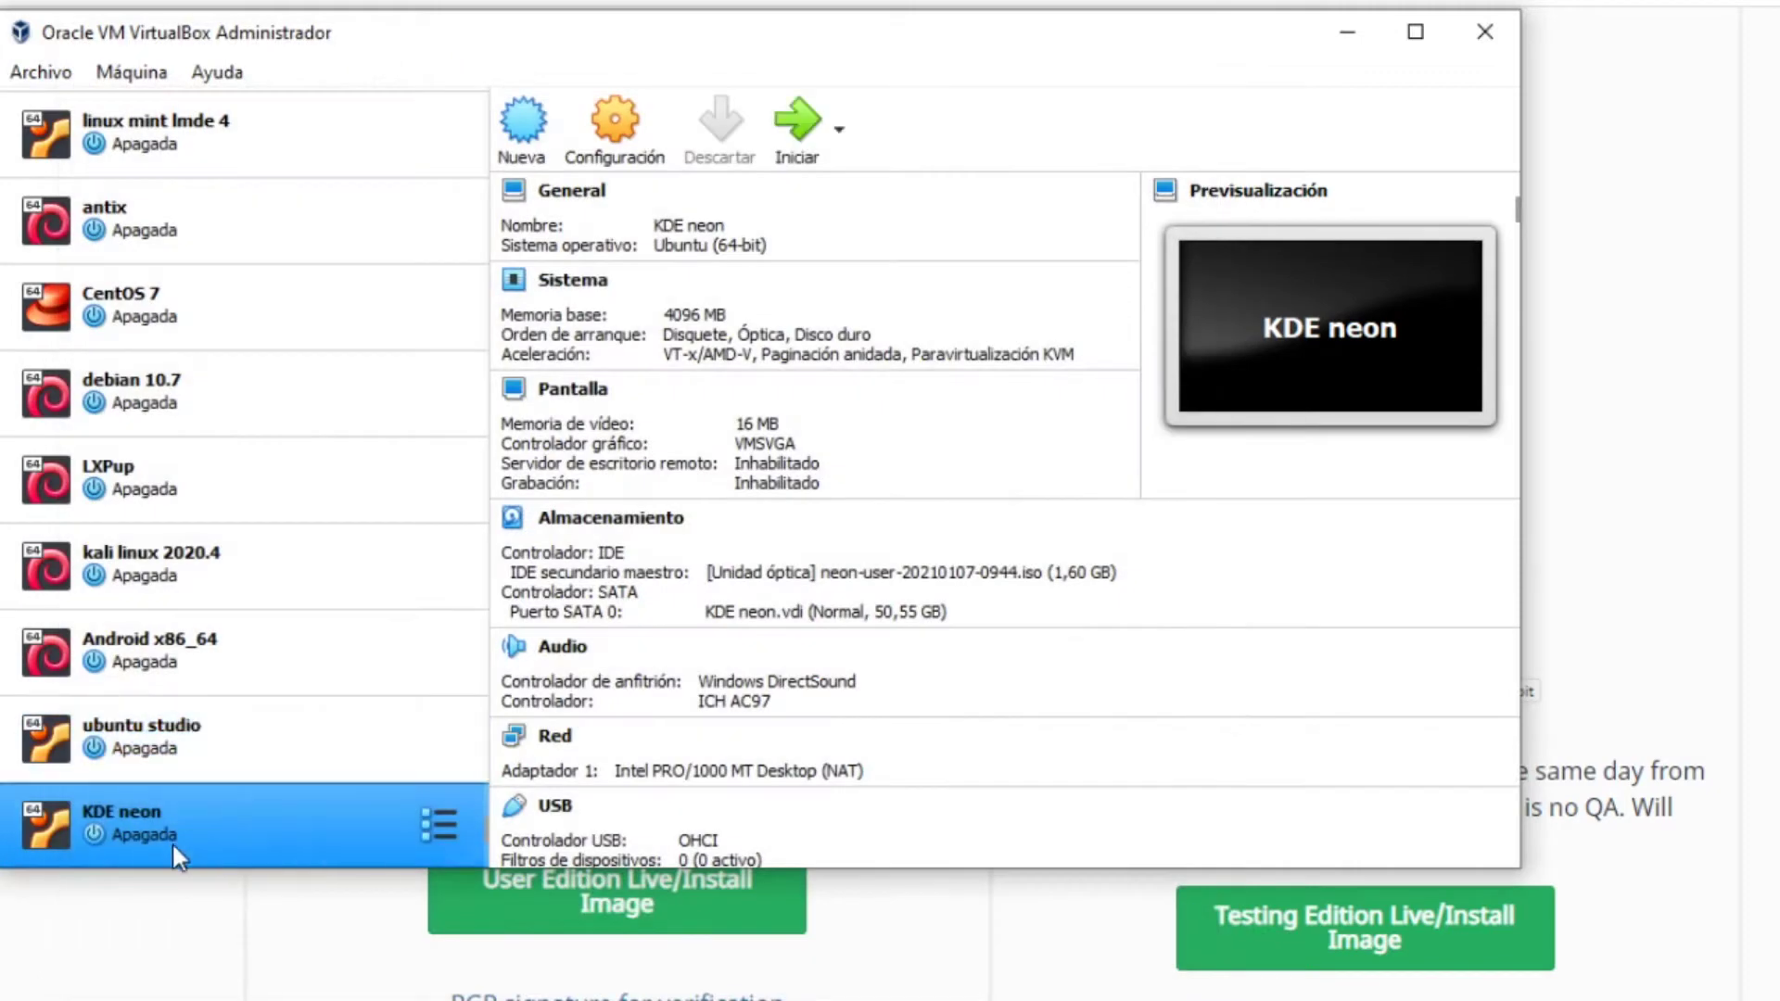
In KDE neon's System settings, select the hard disk to move it up the boot order
right_click(171, 841)
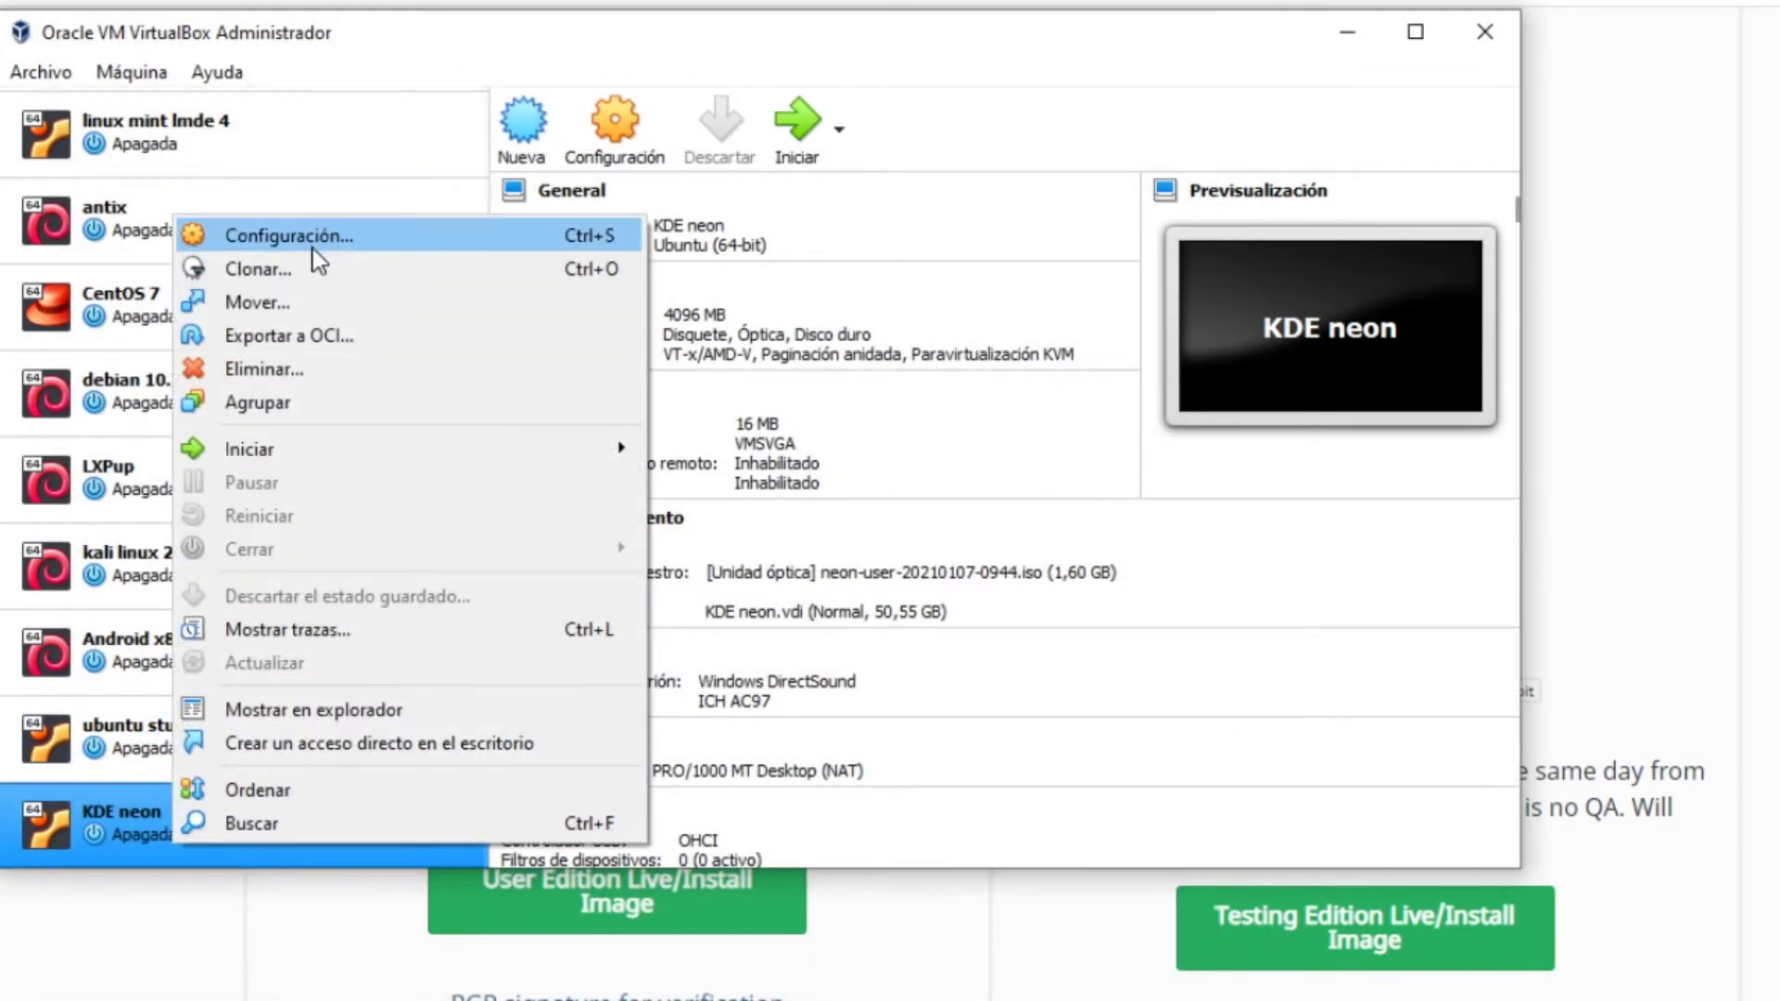
click(309, 237)
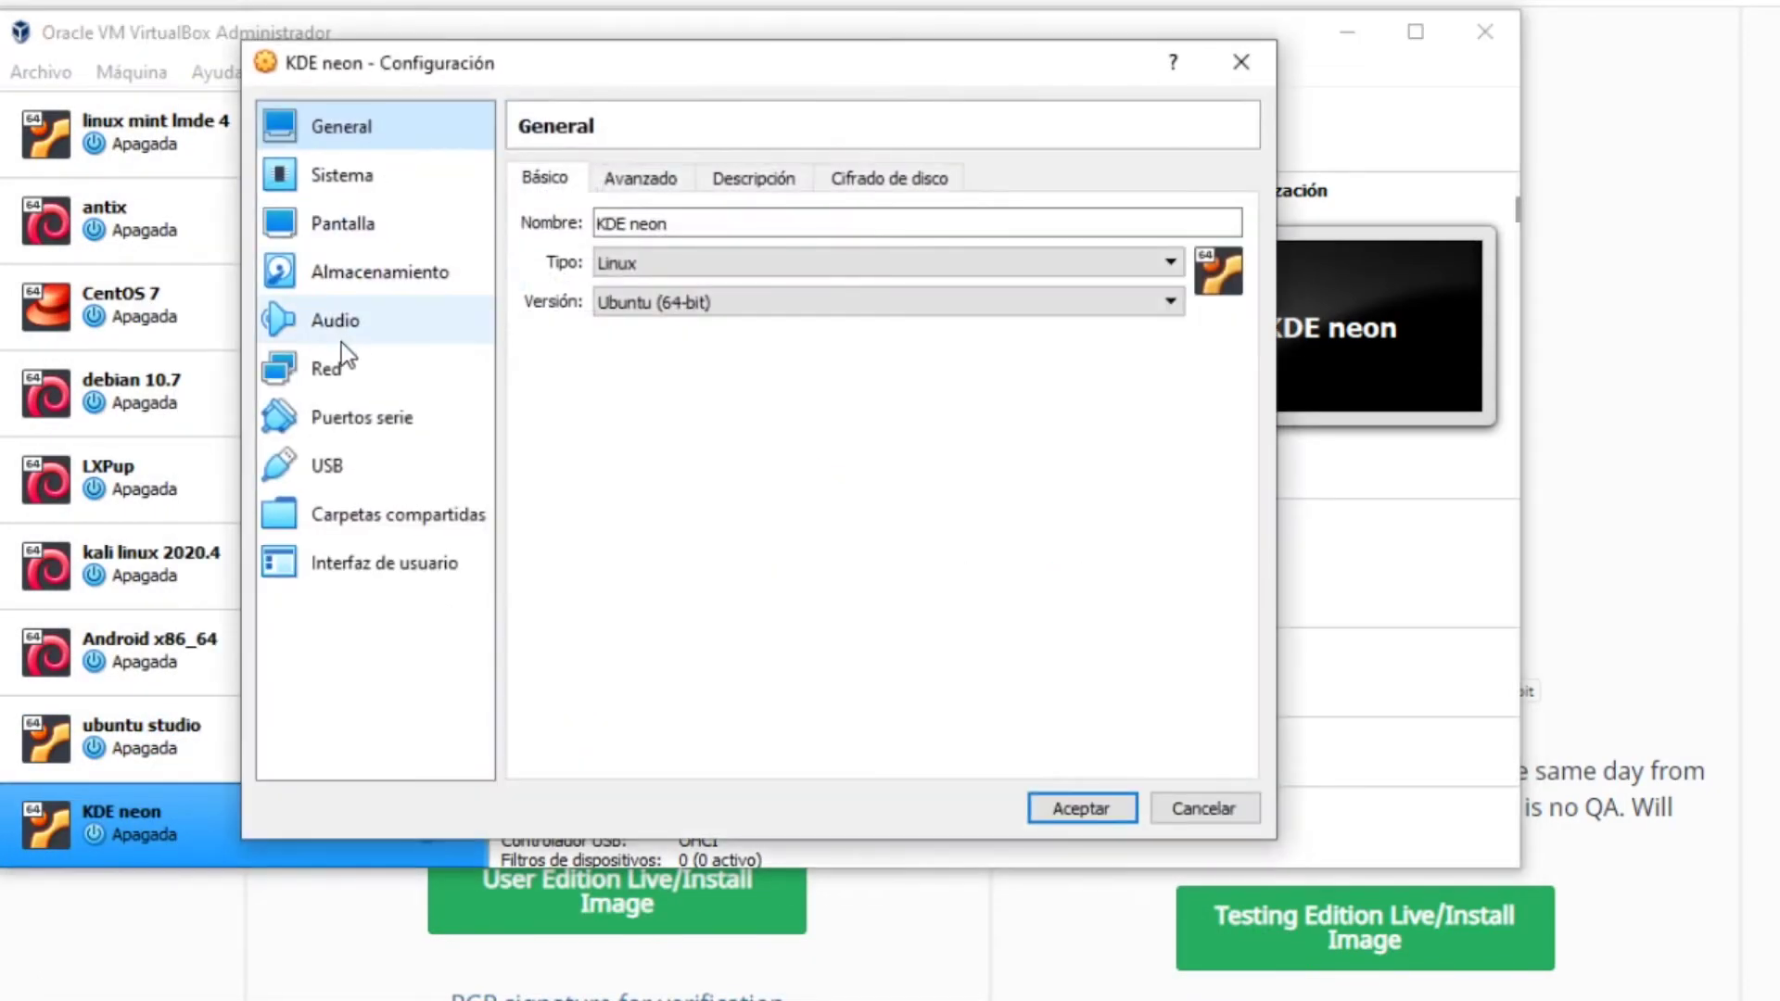
click(380, 178)
click(827, 360)
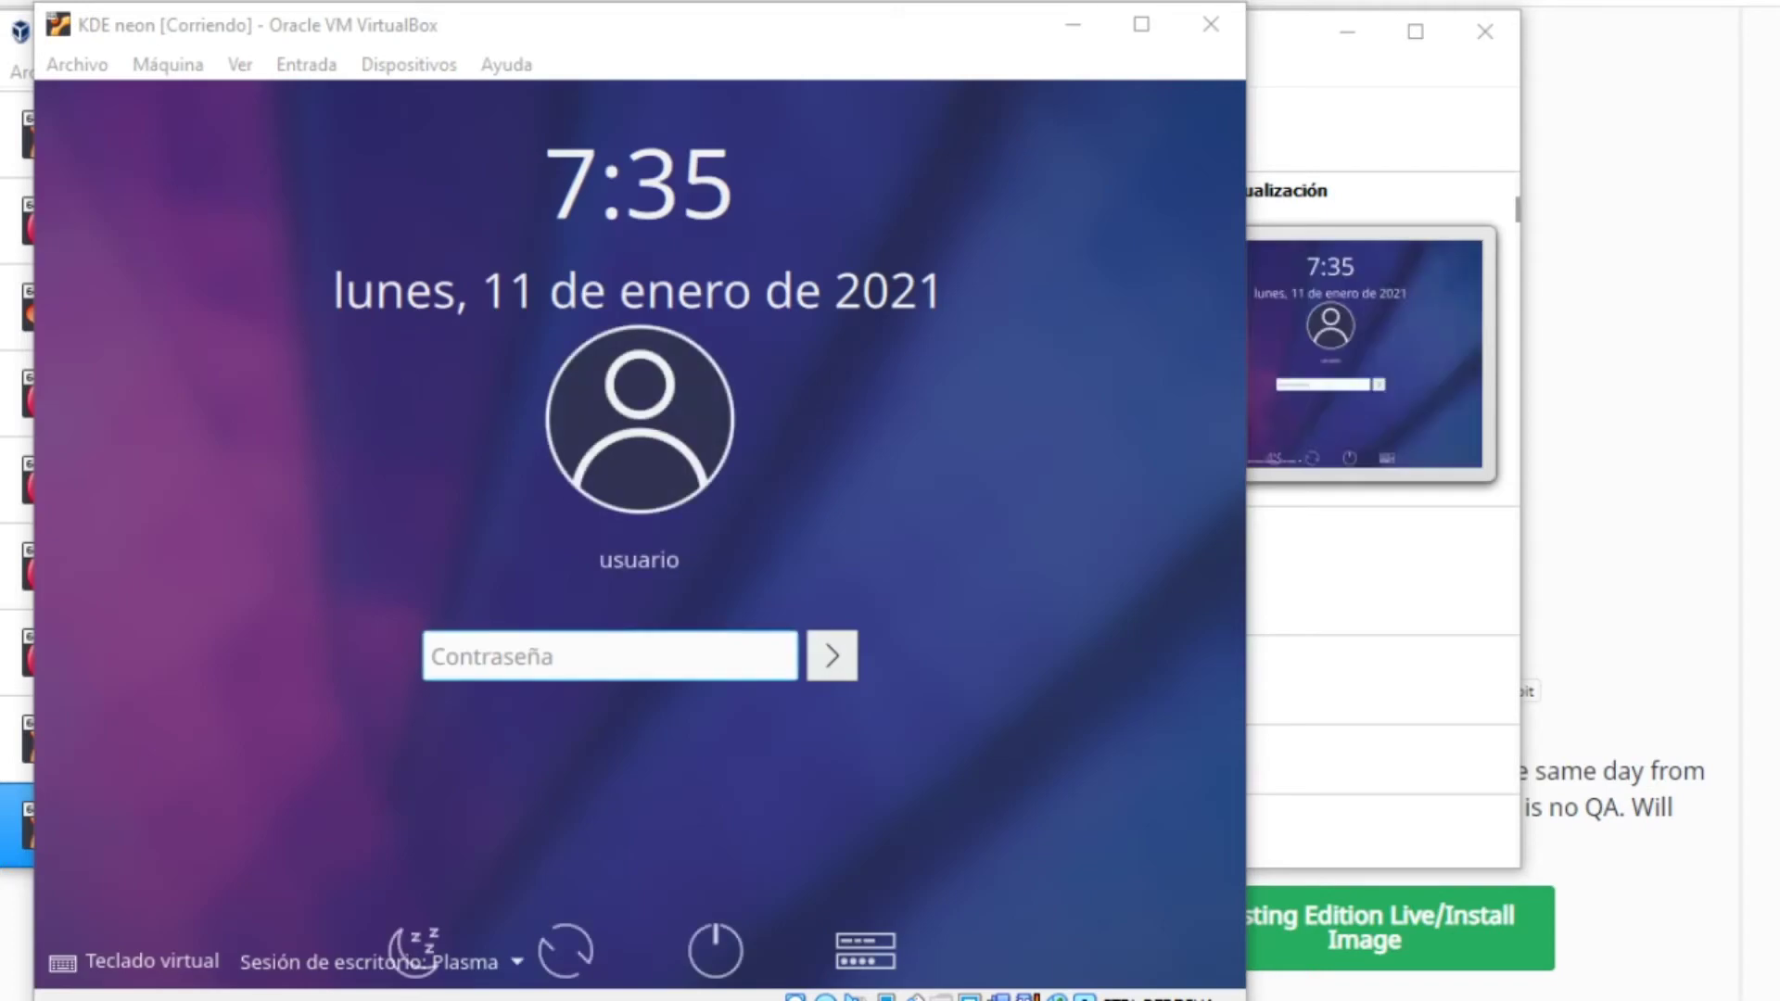
Widen the VM window, log in with the account password, and dismiss the network notification
drag(1246, 651, 1771, 687)
text(****)
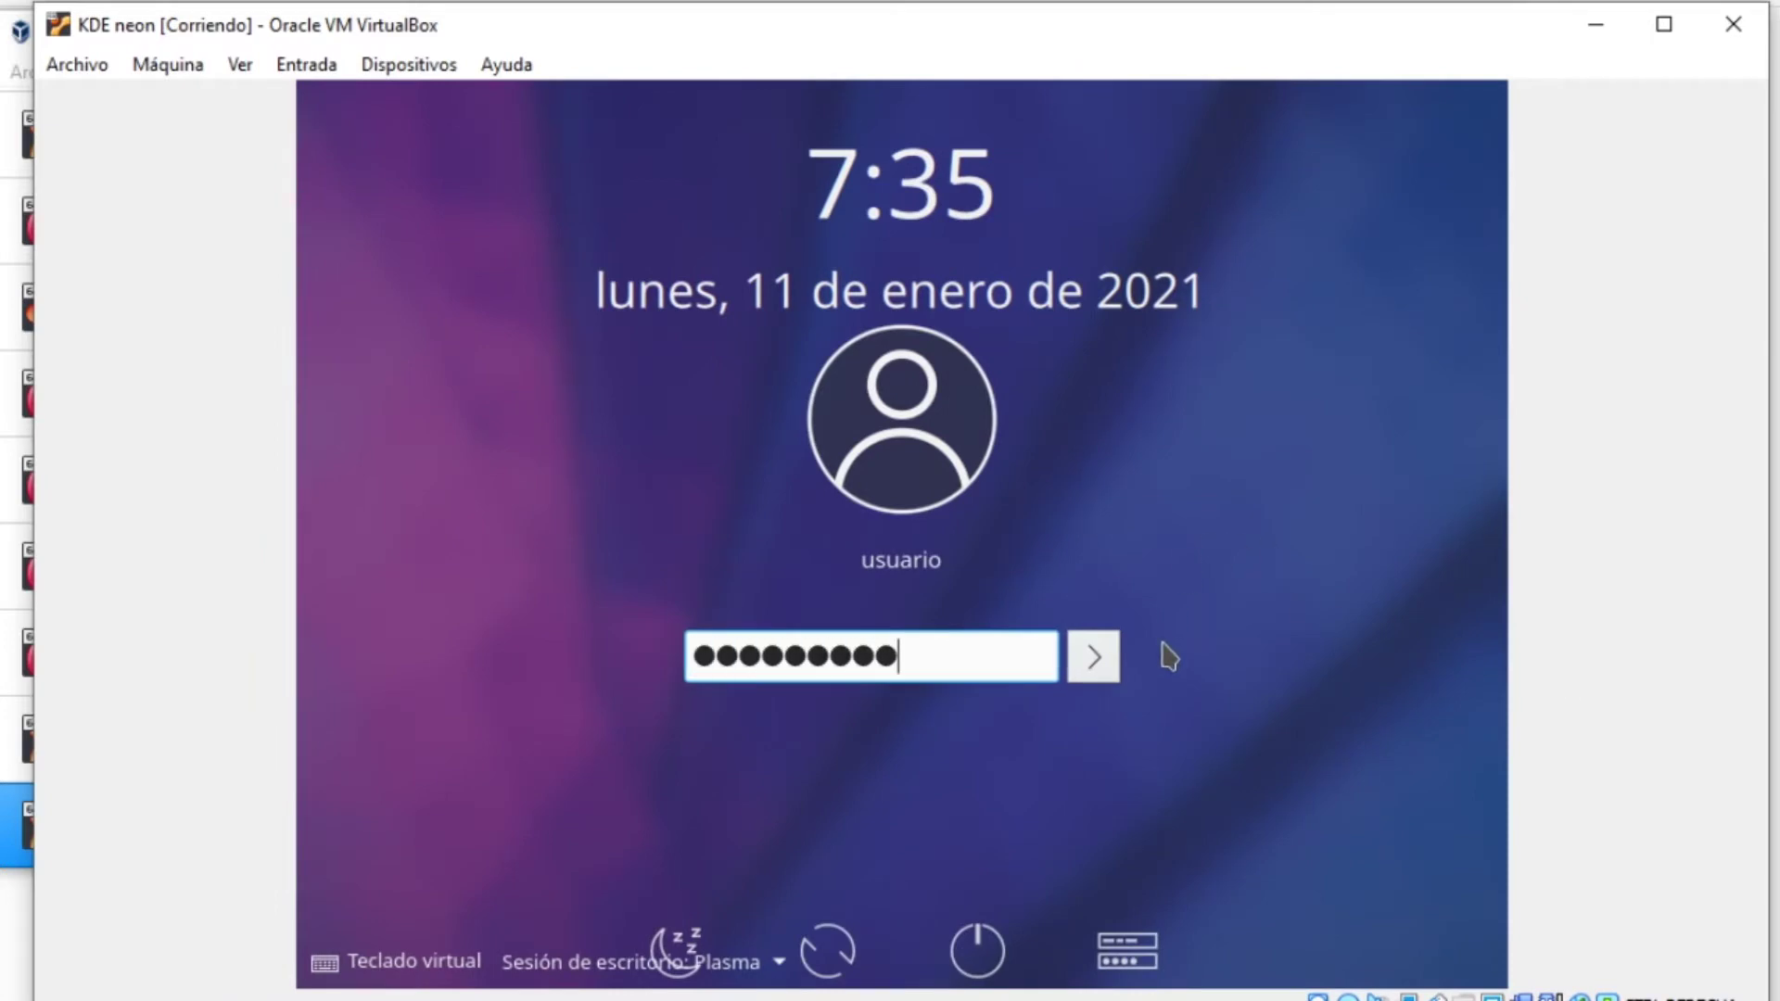
text(*******)
key(Return)
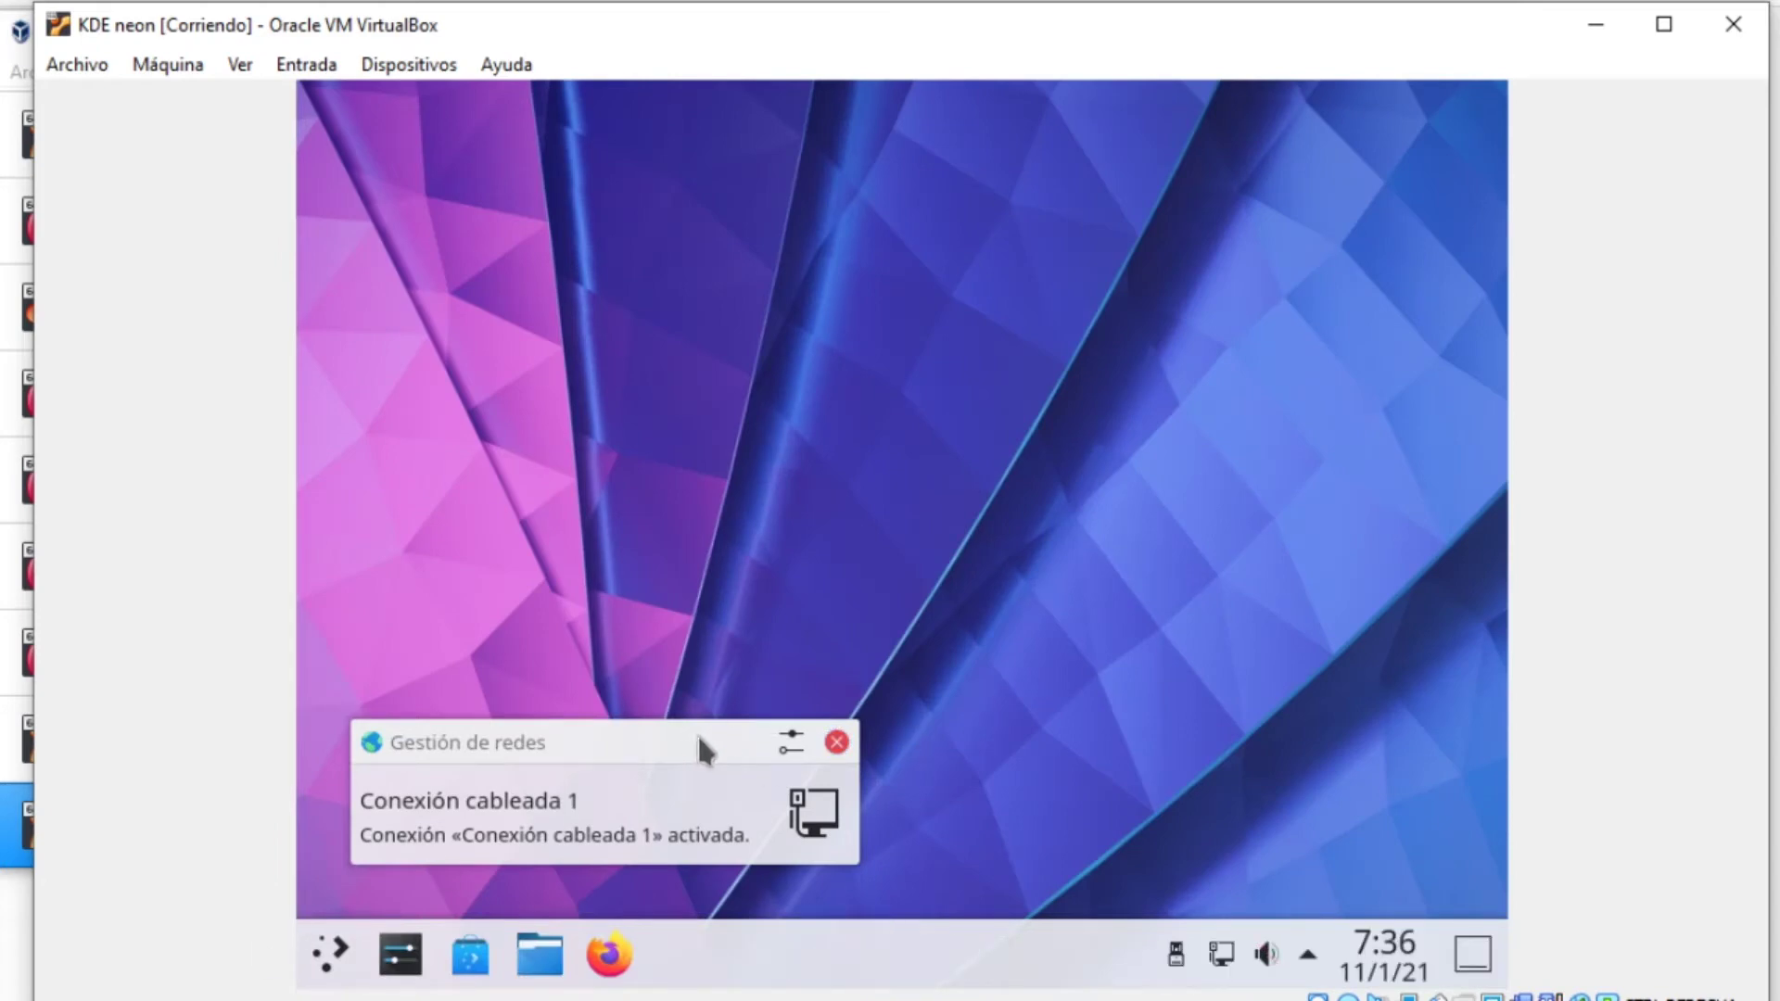
click(836, 742)
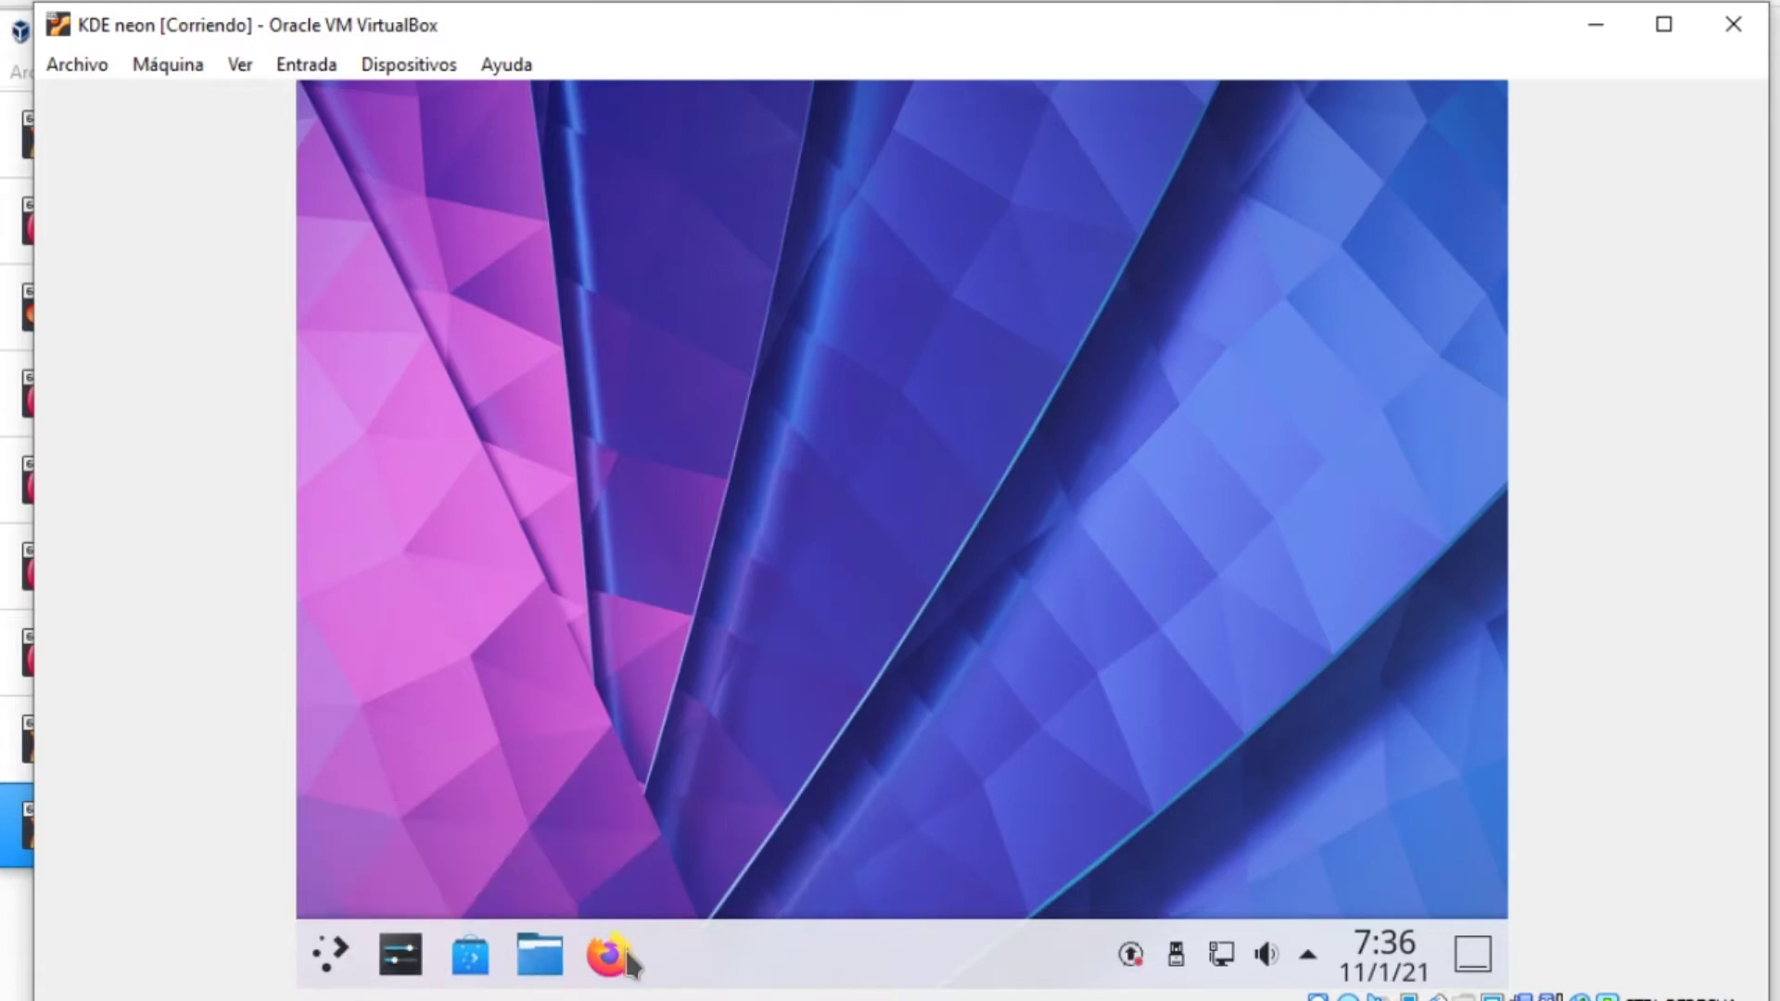
Dismiss the security updates notification and reopen the application launcher
click(336, 950)
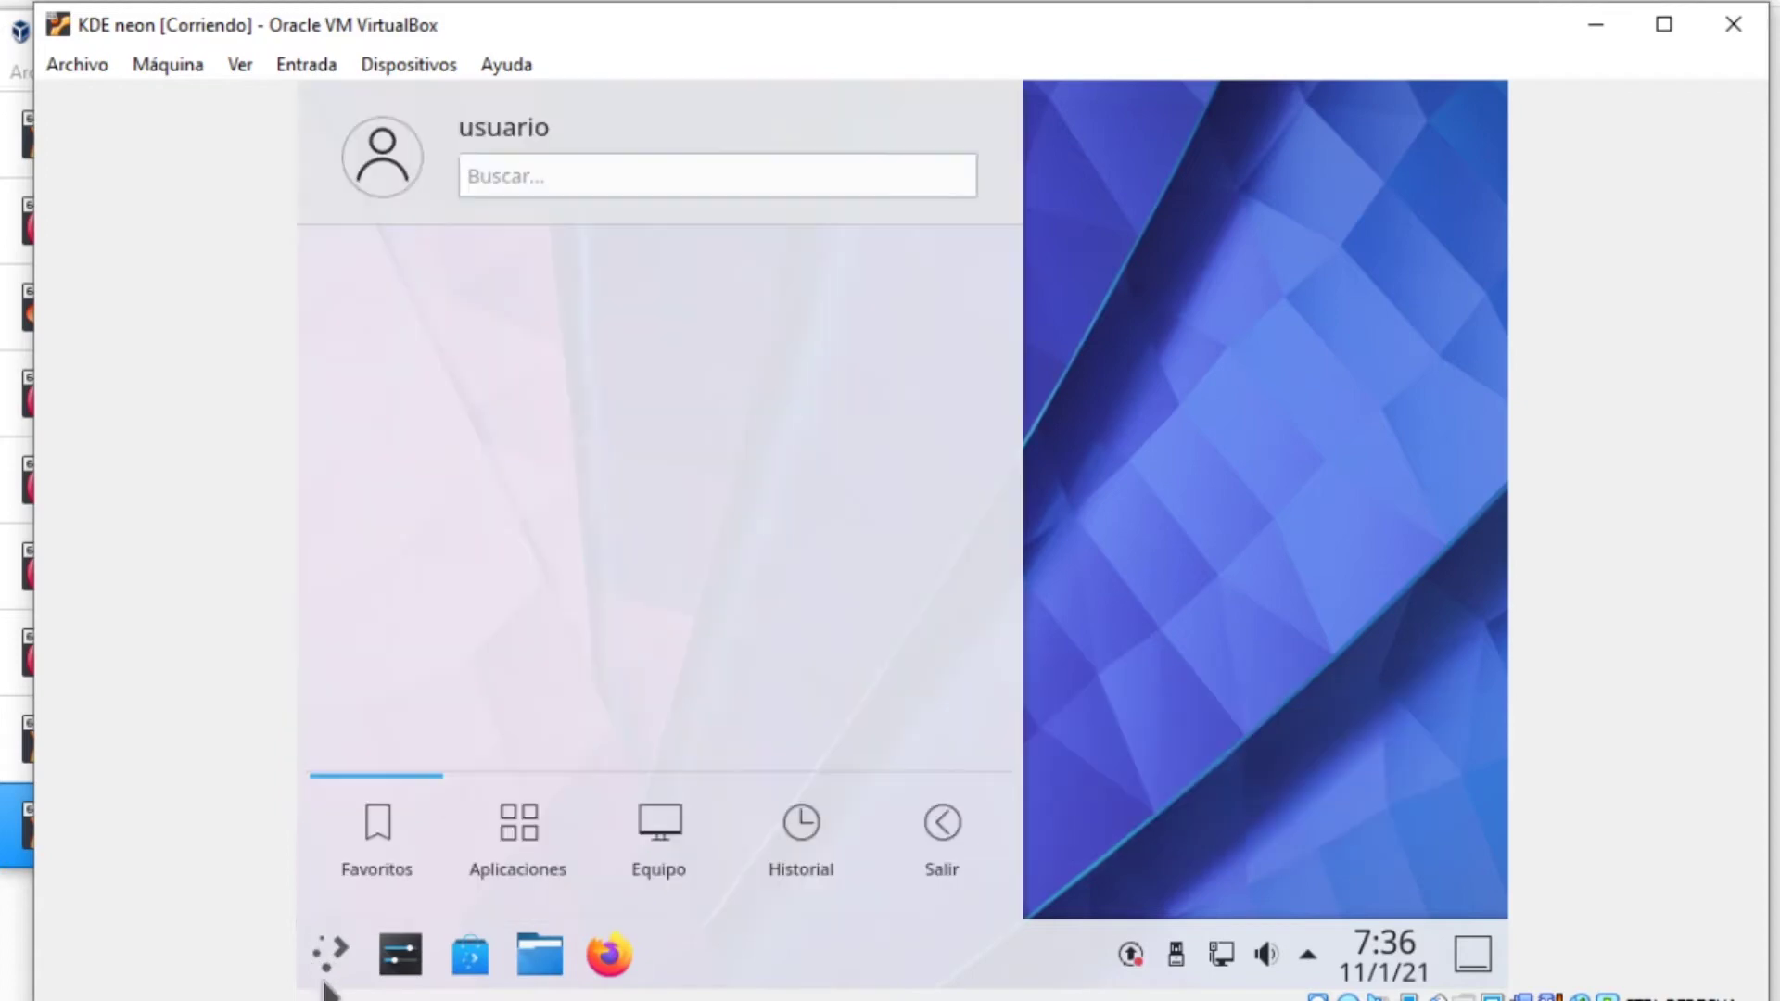
click(332, 947)
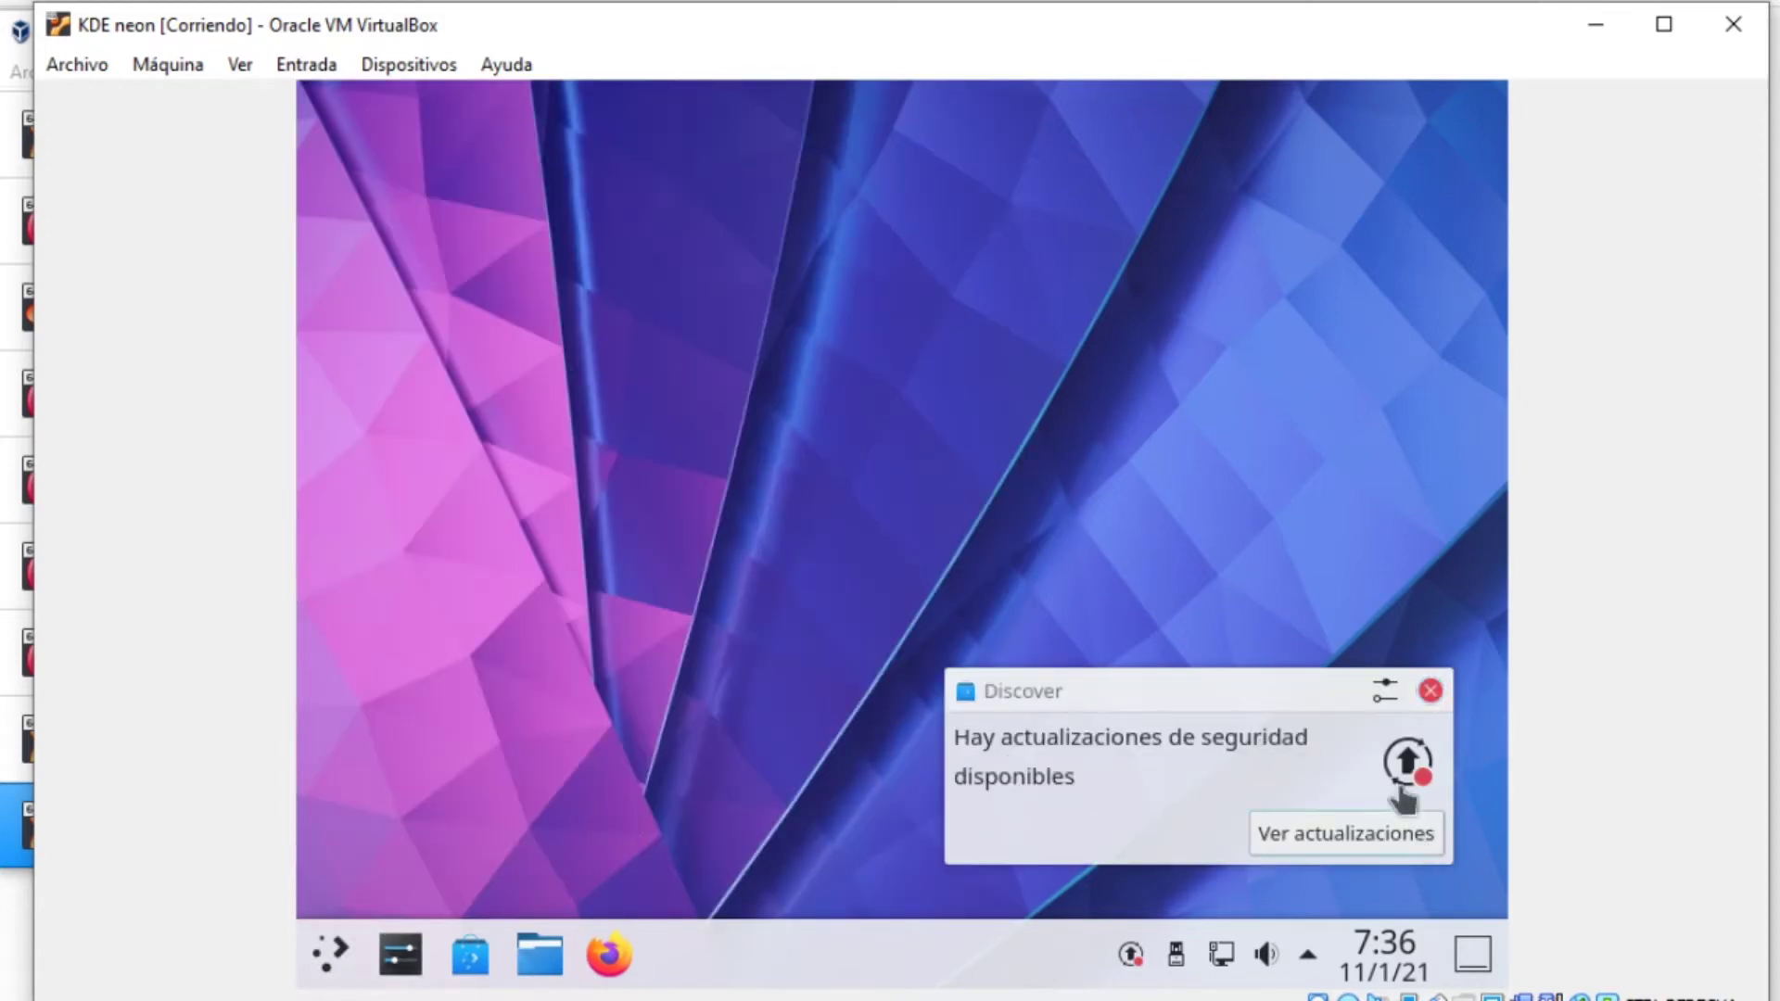
click(1428, 692)
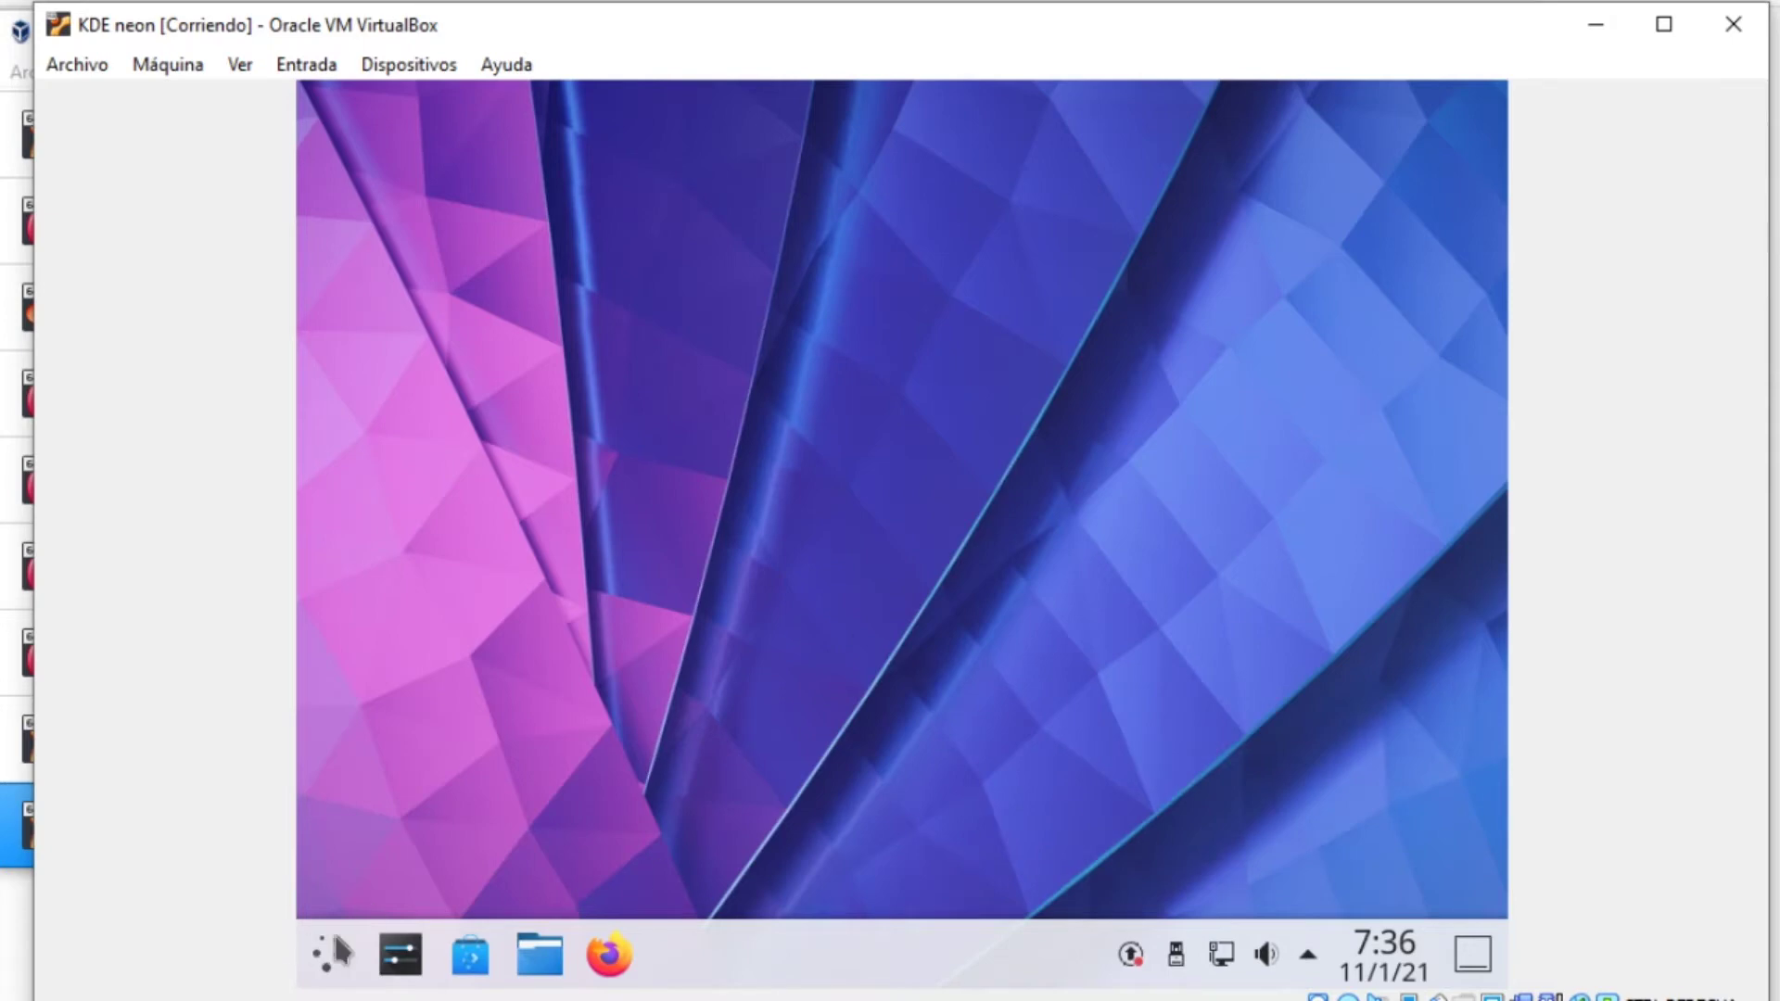
click(333, 938)
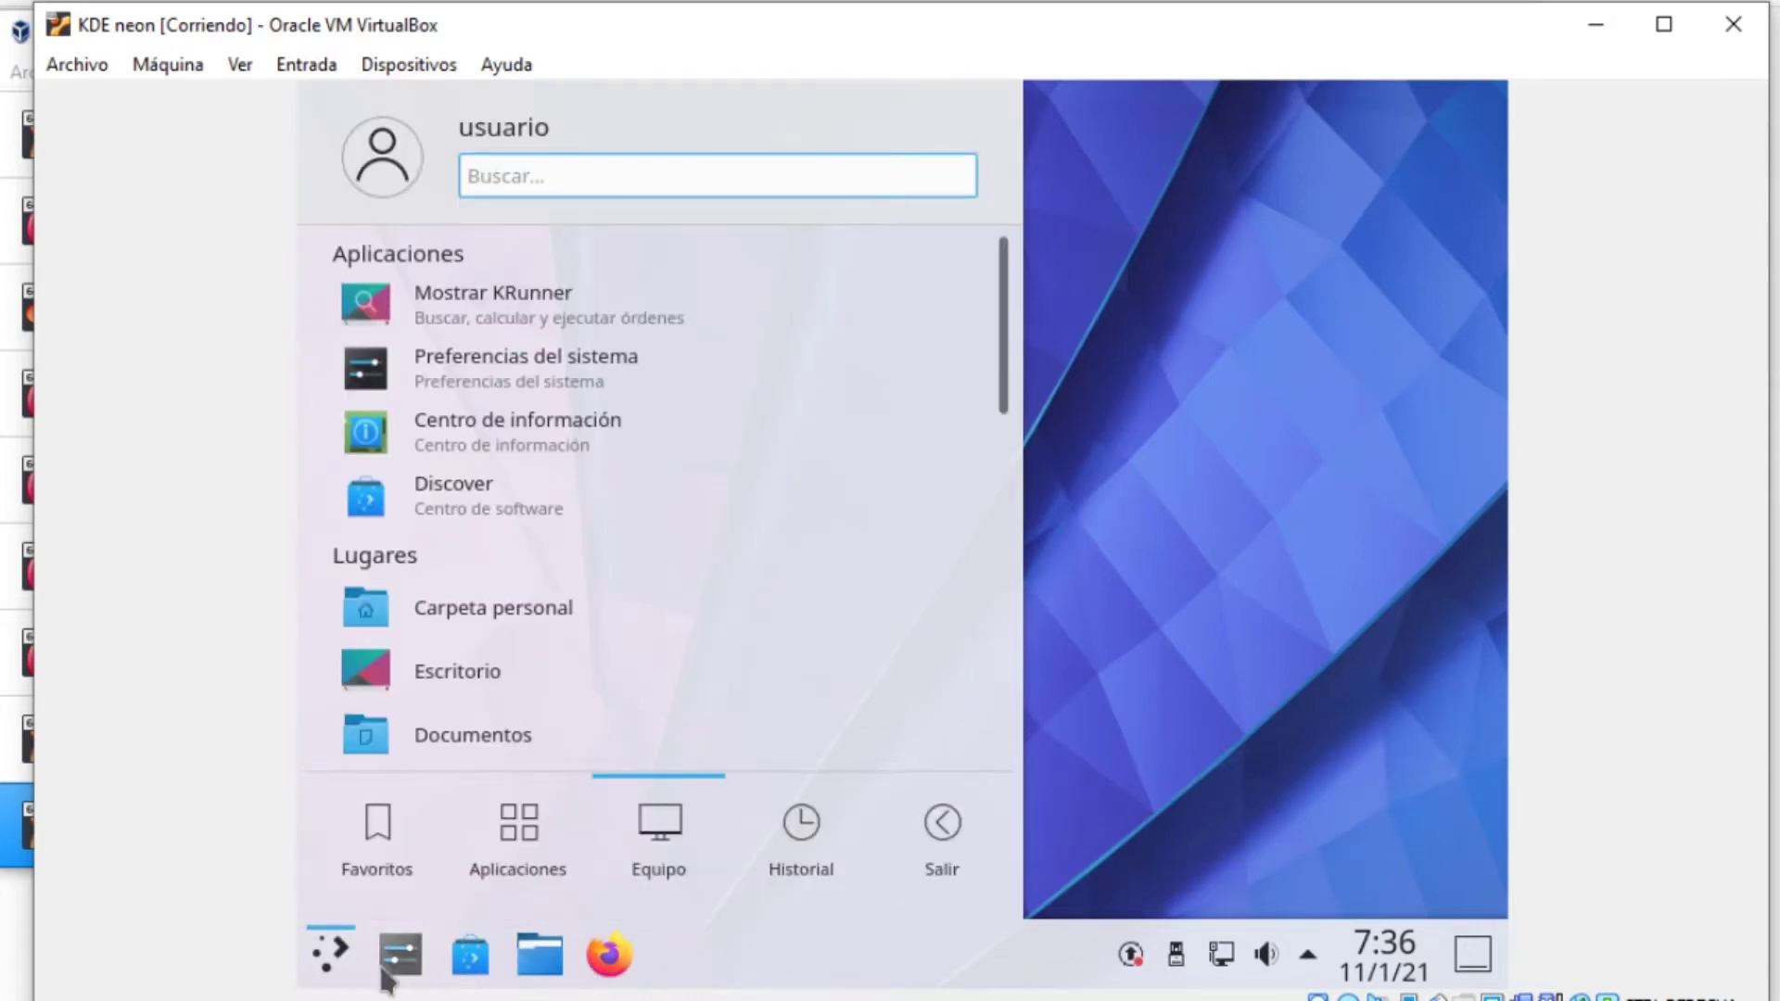
click(327, 944)
click(327, 944)
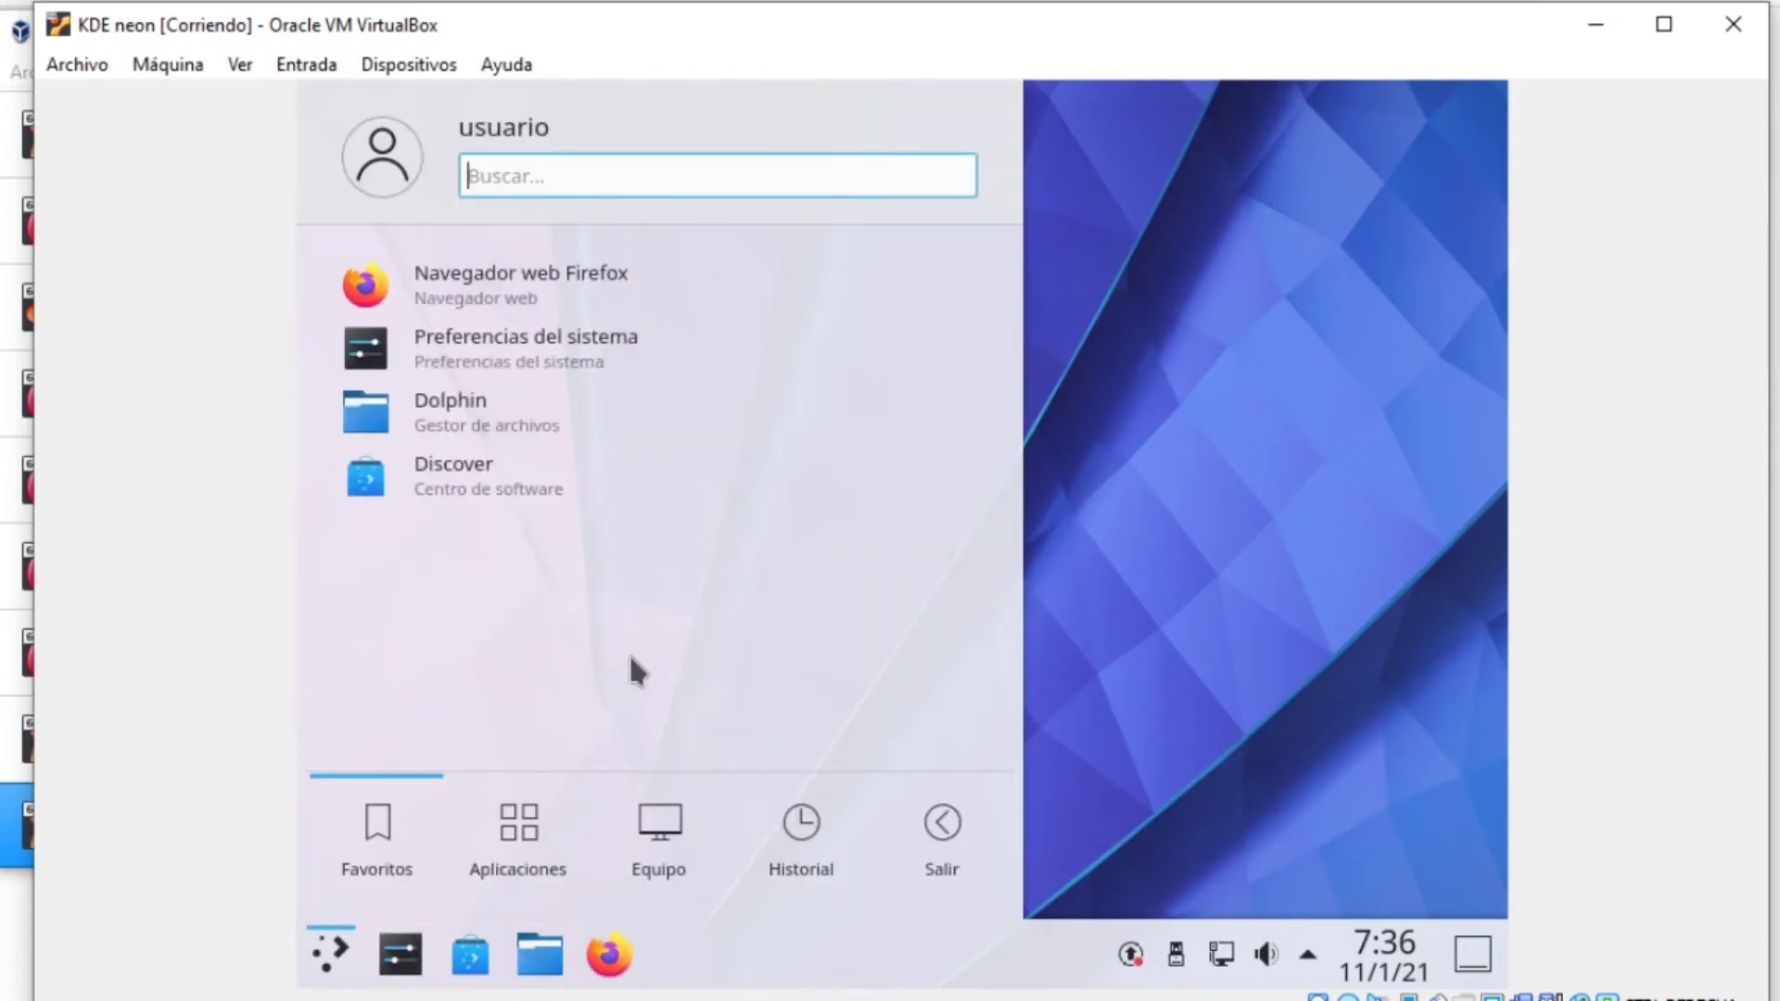
Browse the Gráficos category twice, returning to the full category list each time
mouse_move(542, 816)
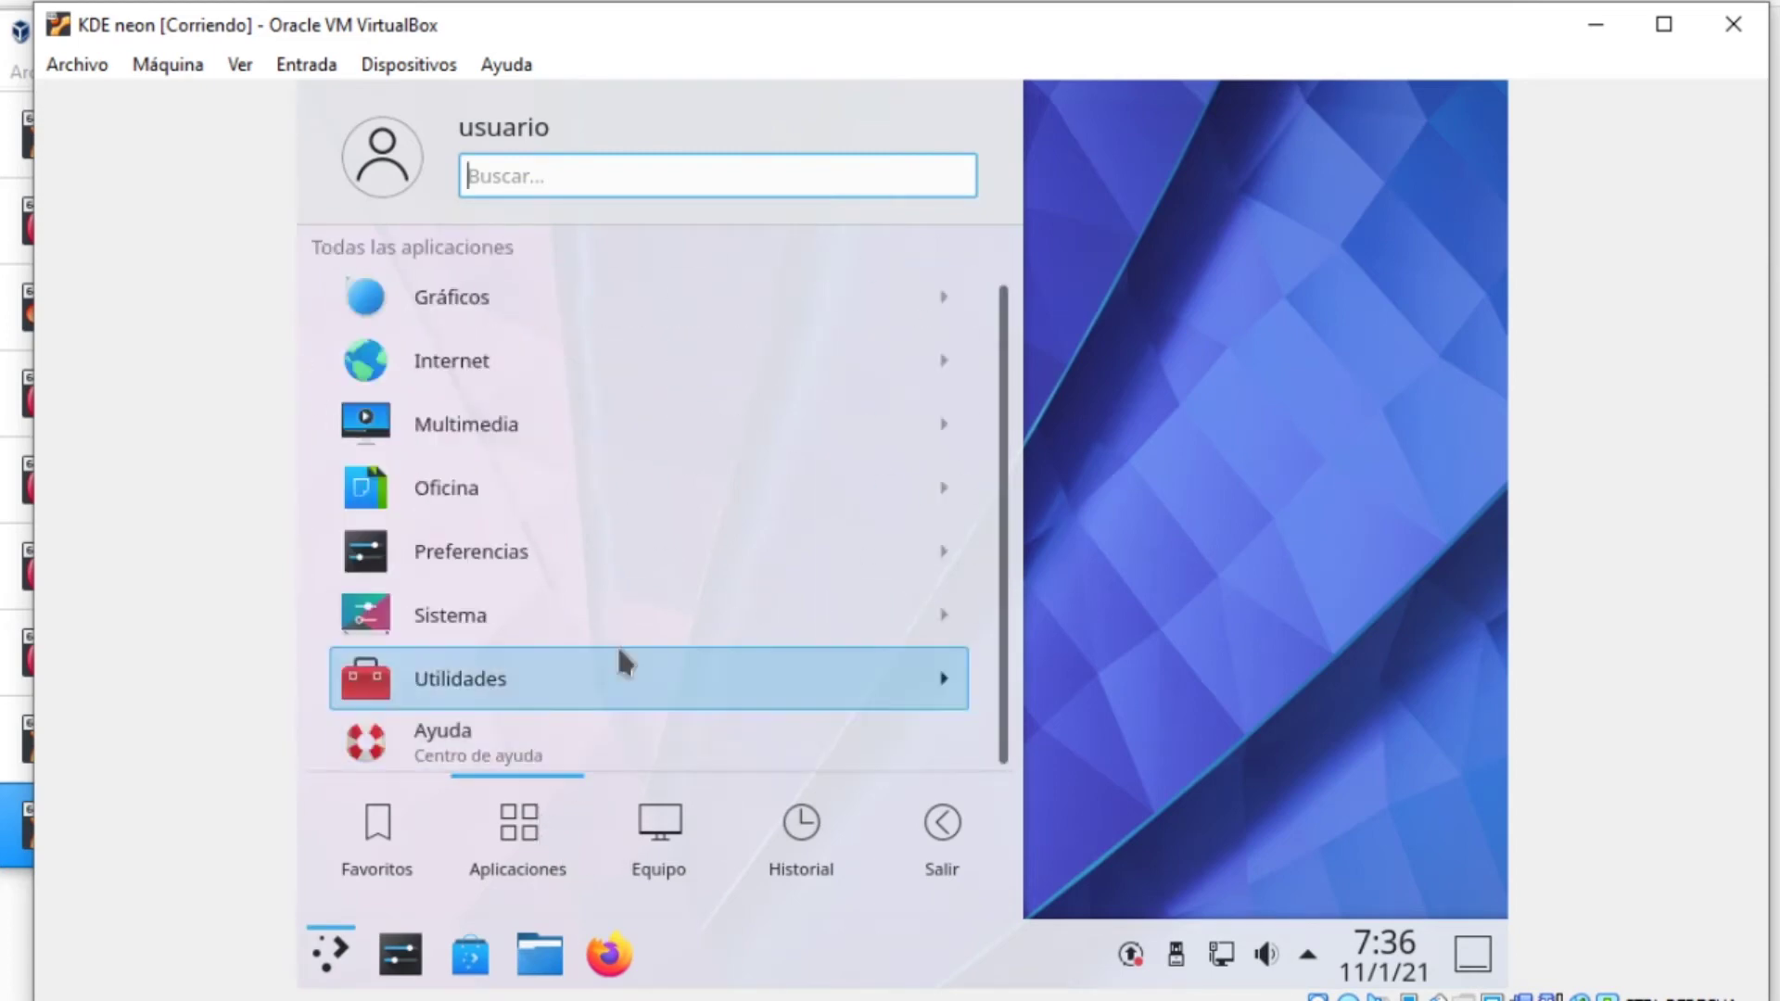
click(622, 272)
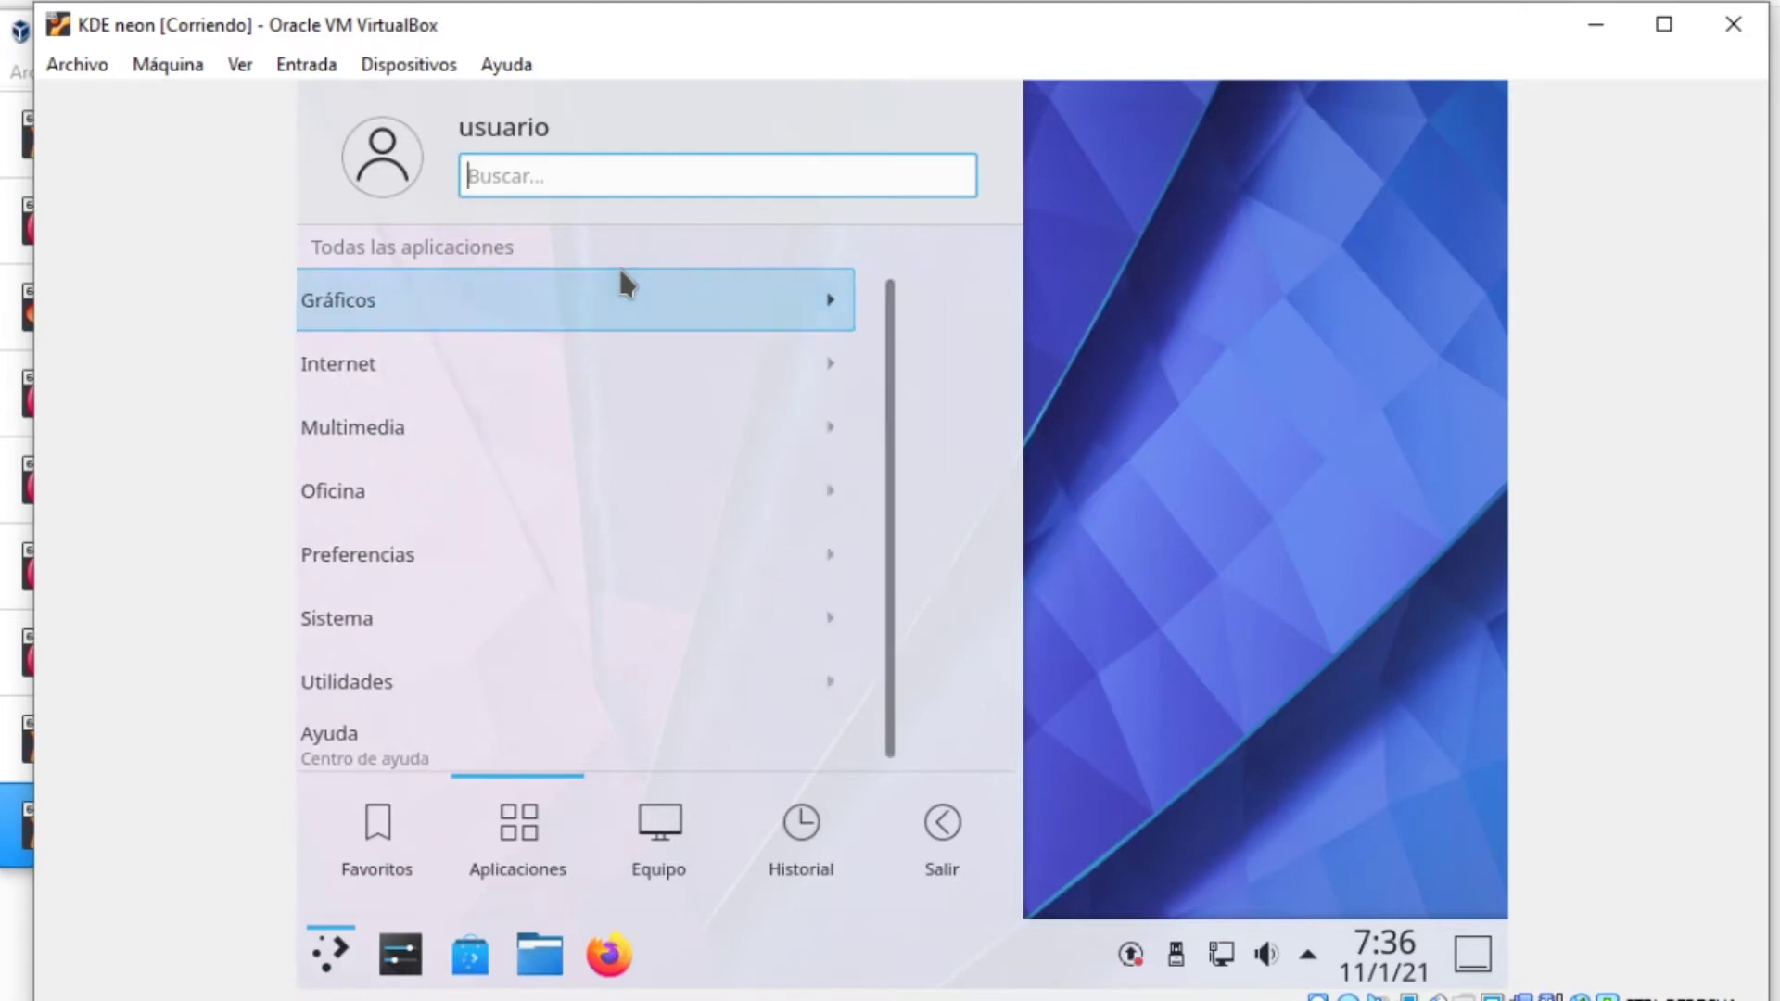
click(475, 257)
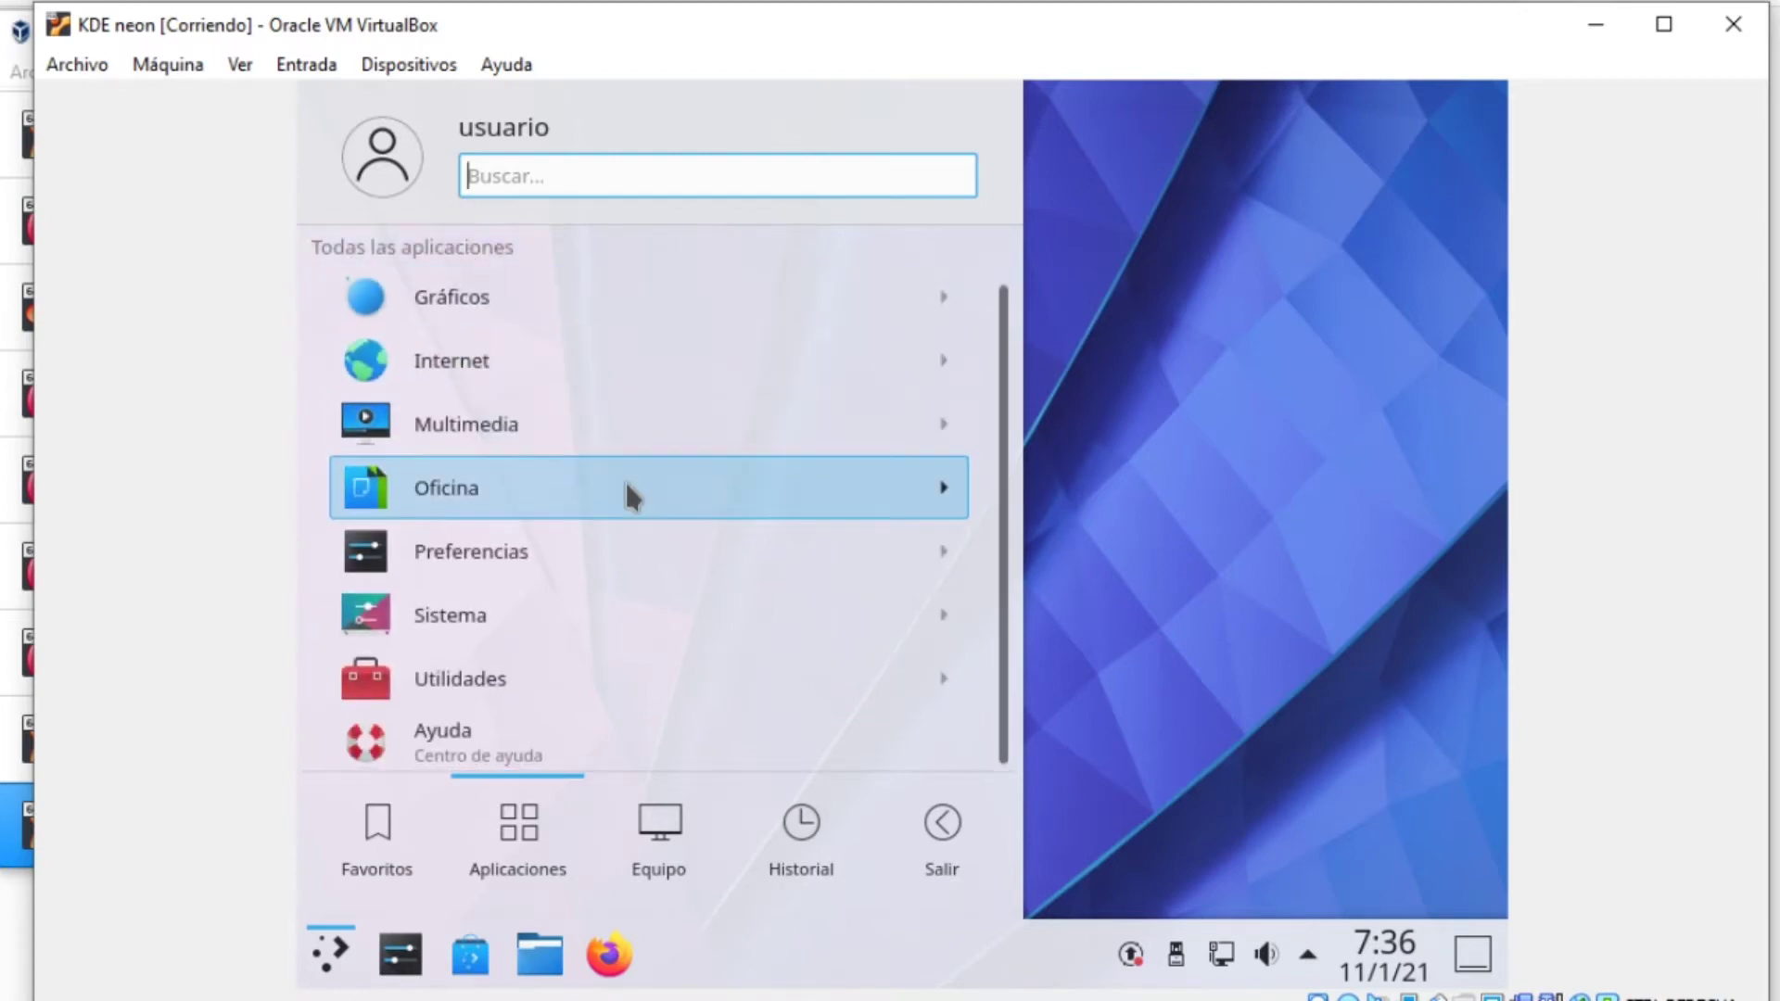
click(494, 308)
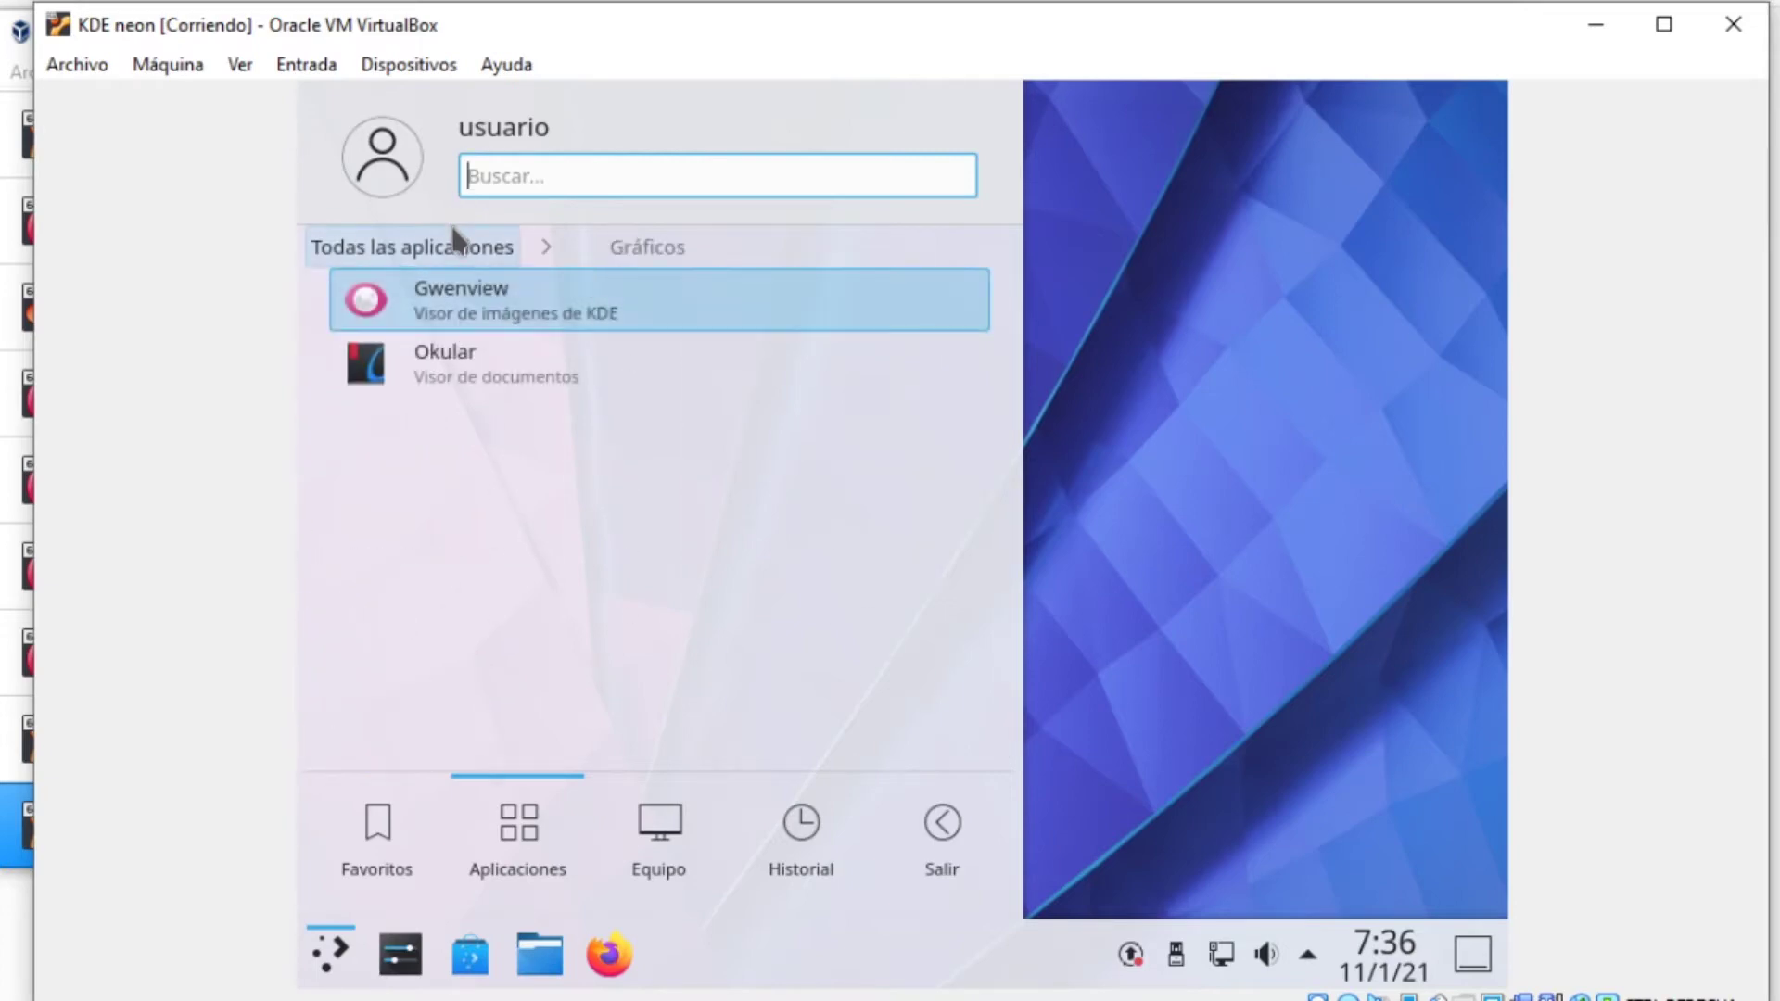
click(457, 247)
Search the launcher for 'gimp', then trim the search back to 'gi'
mouse_move(413, 872)
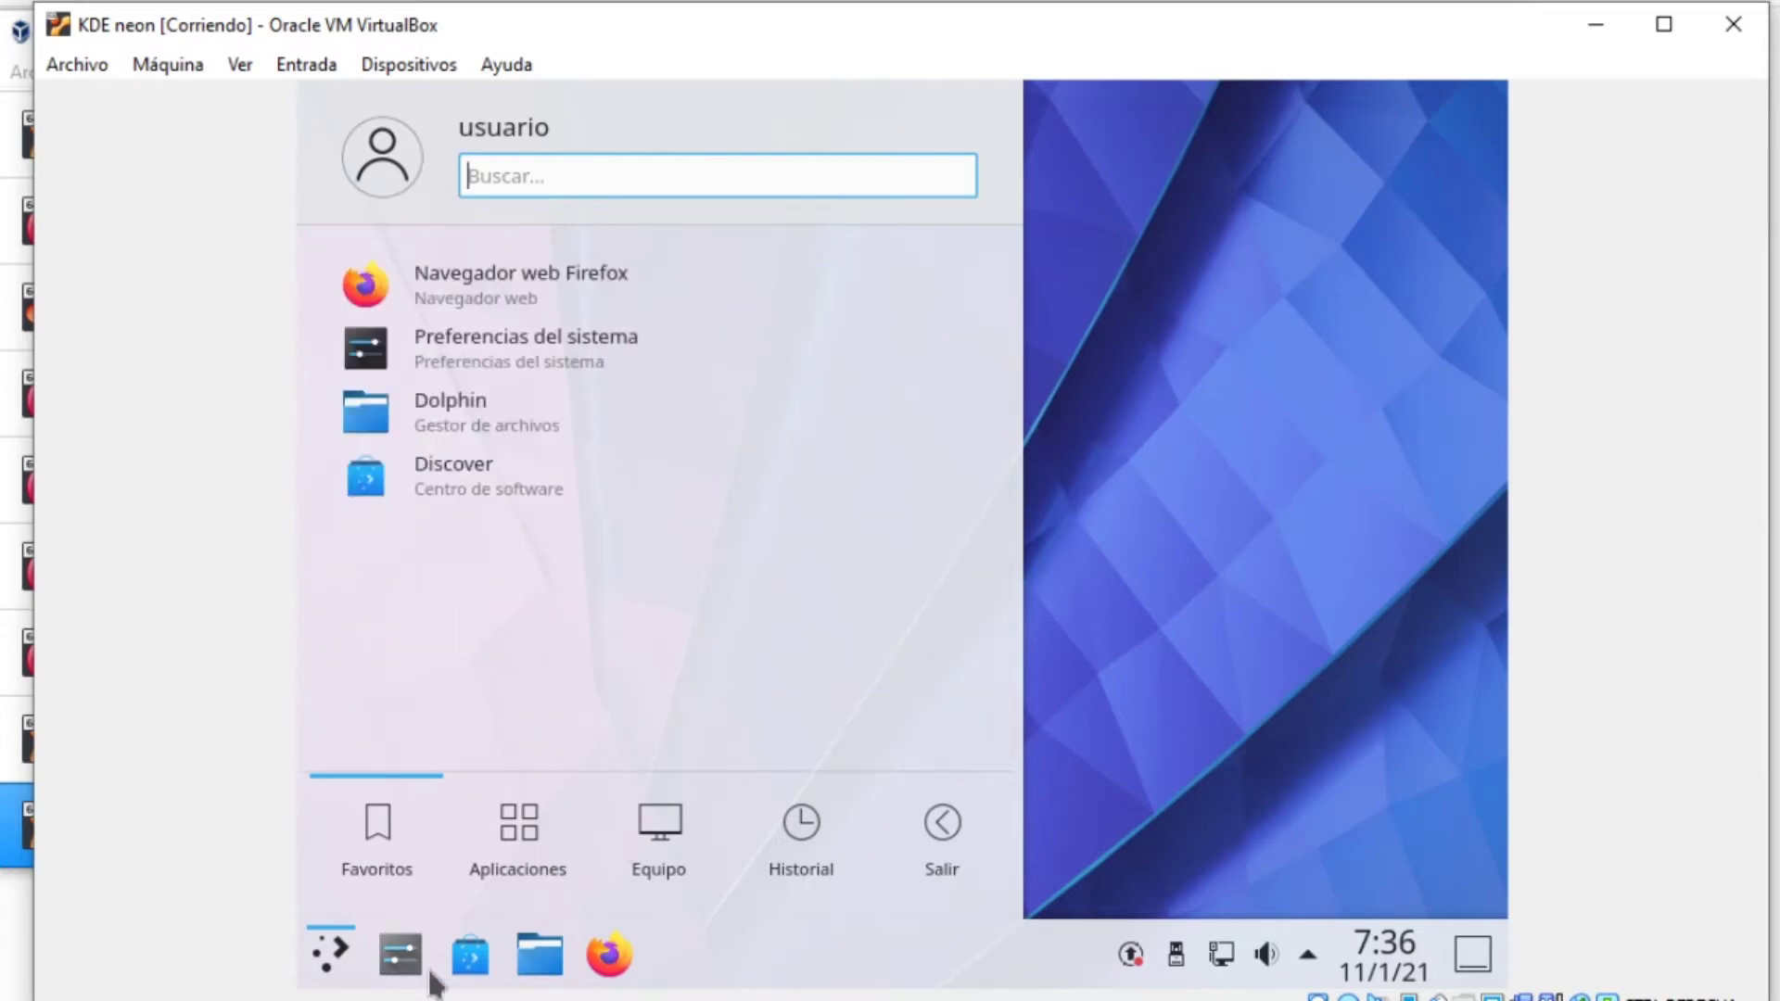
mouse_move(799, 827)
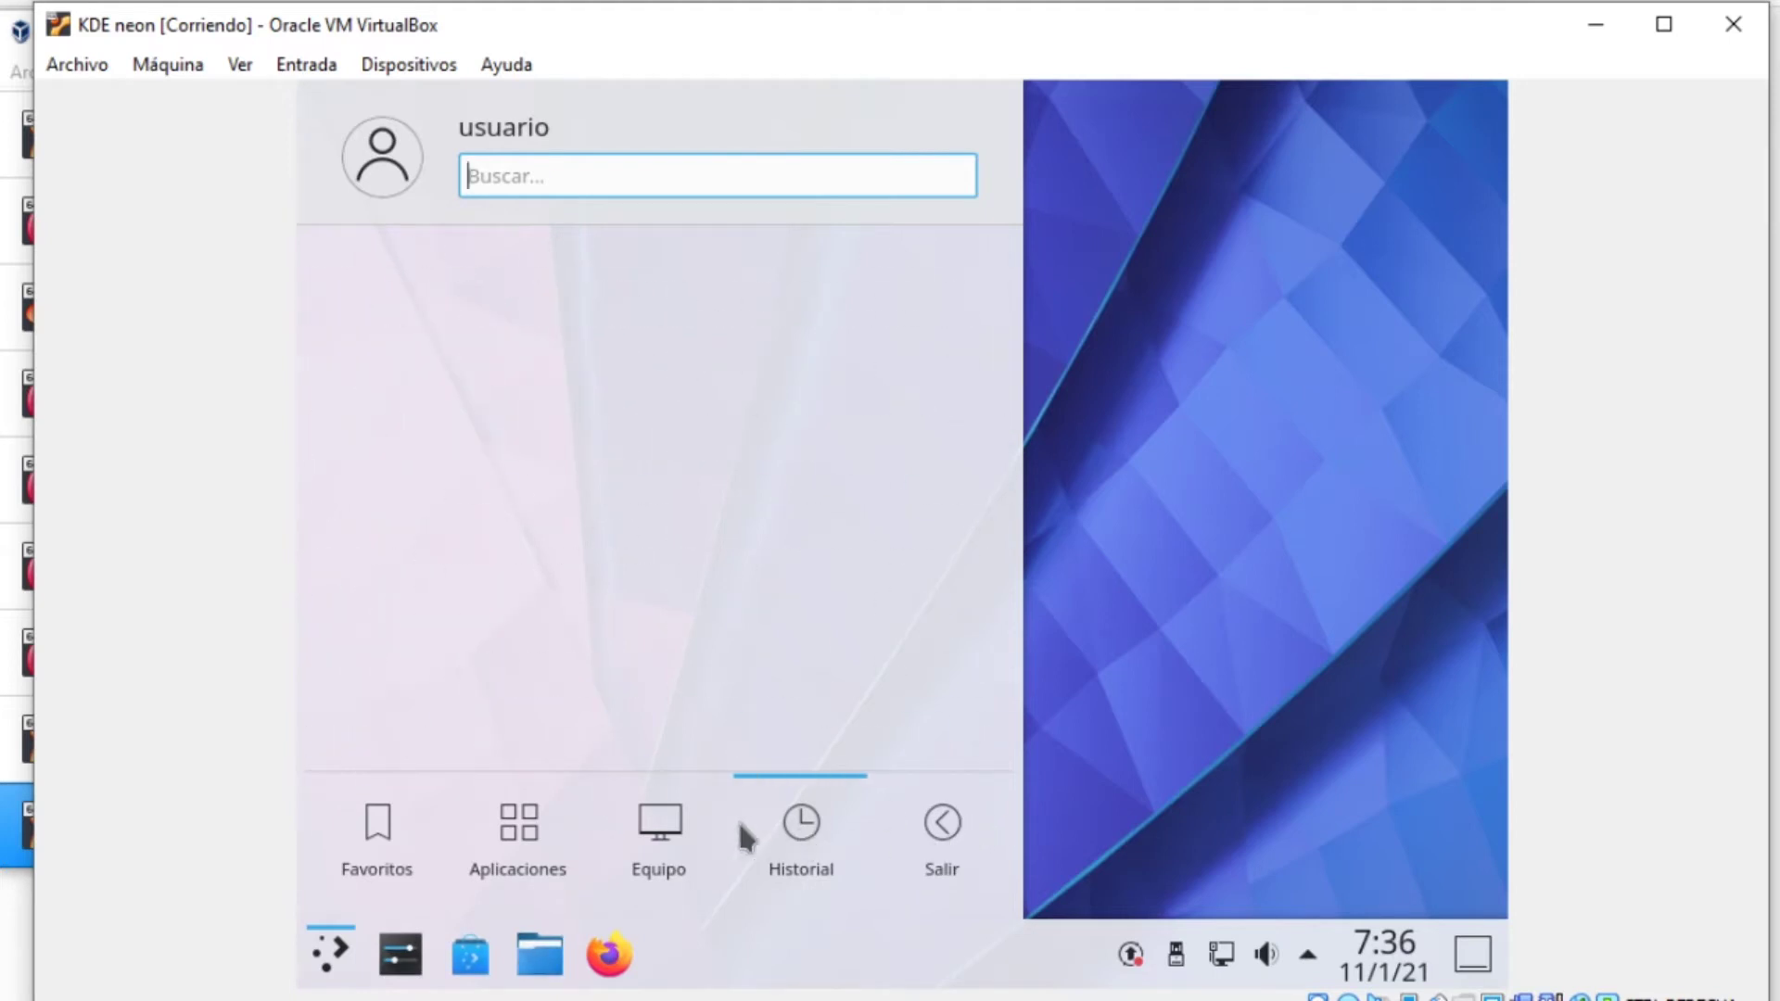
mouse_move(555, 816)
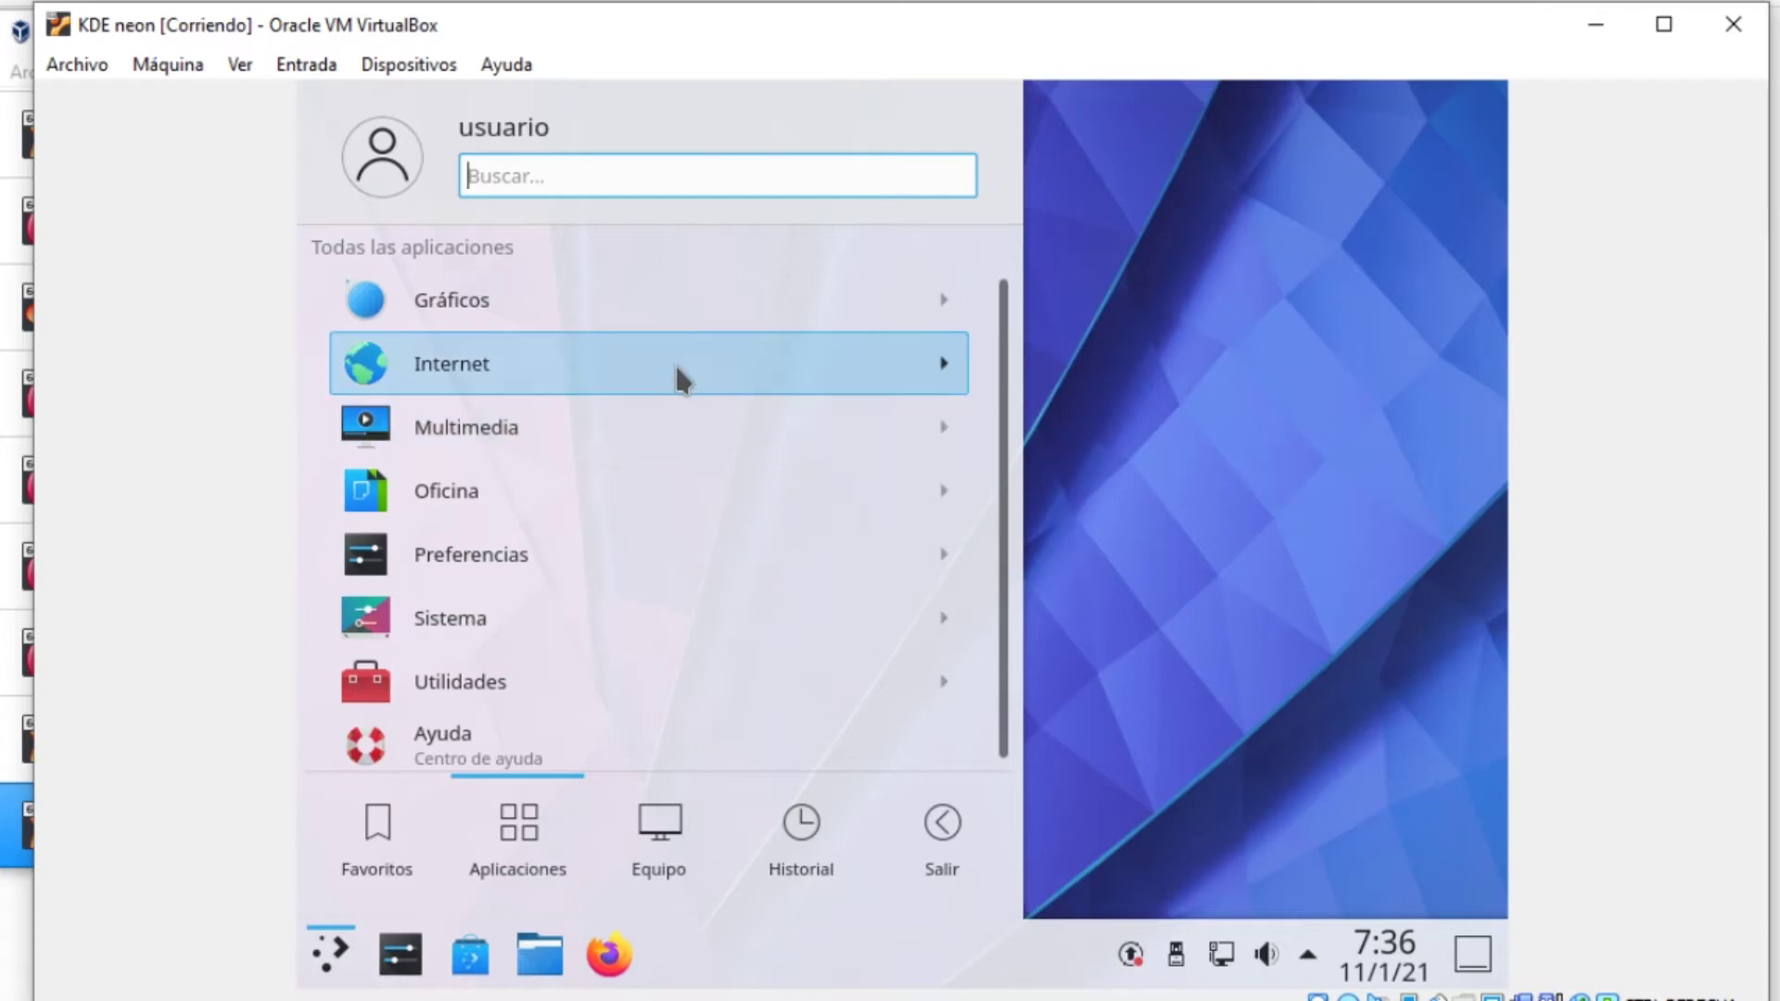
text(gimp)
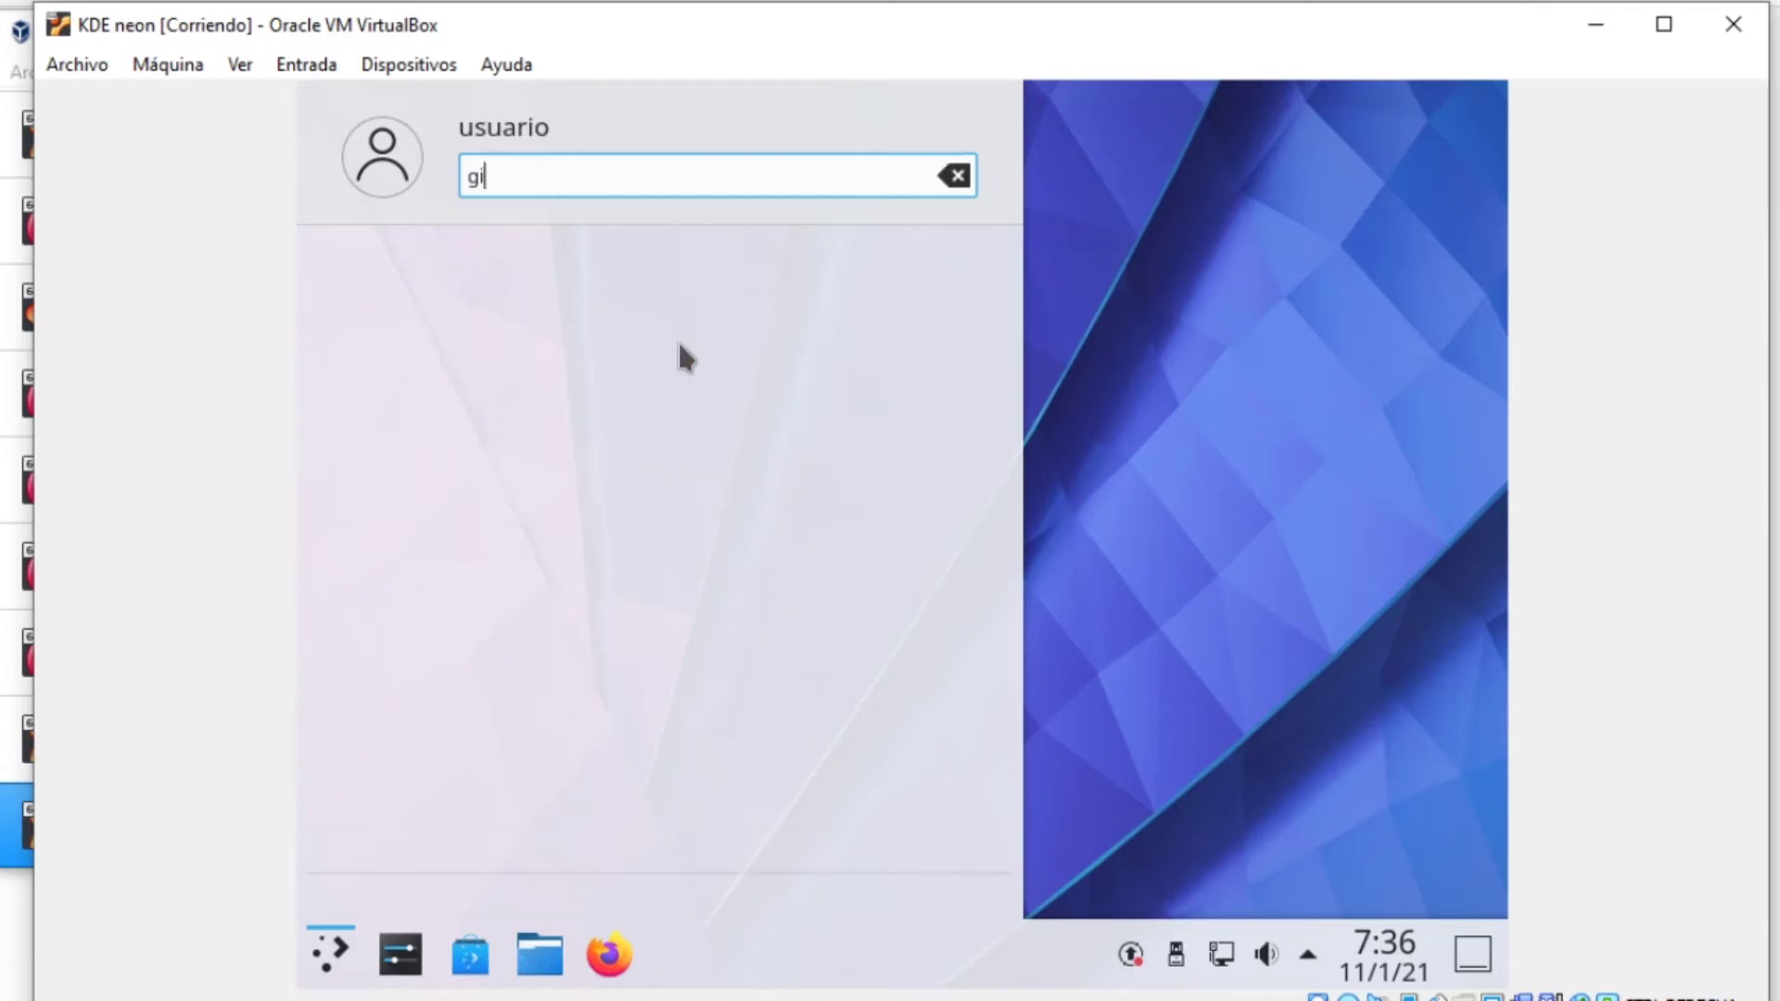
key(BackSpace)
key(BackSpace)
key(BackSpace)
key(BackSpace)
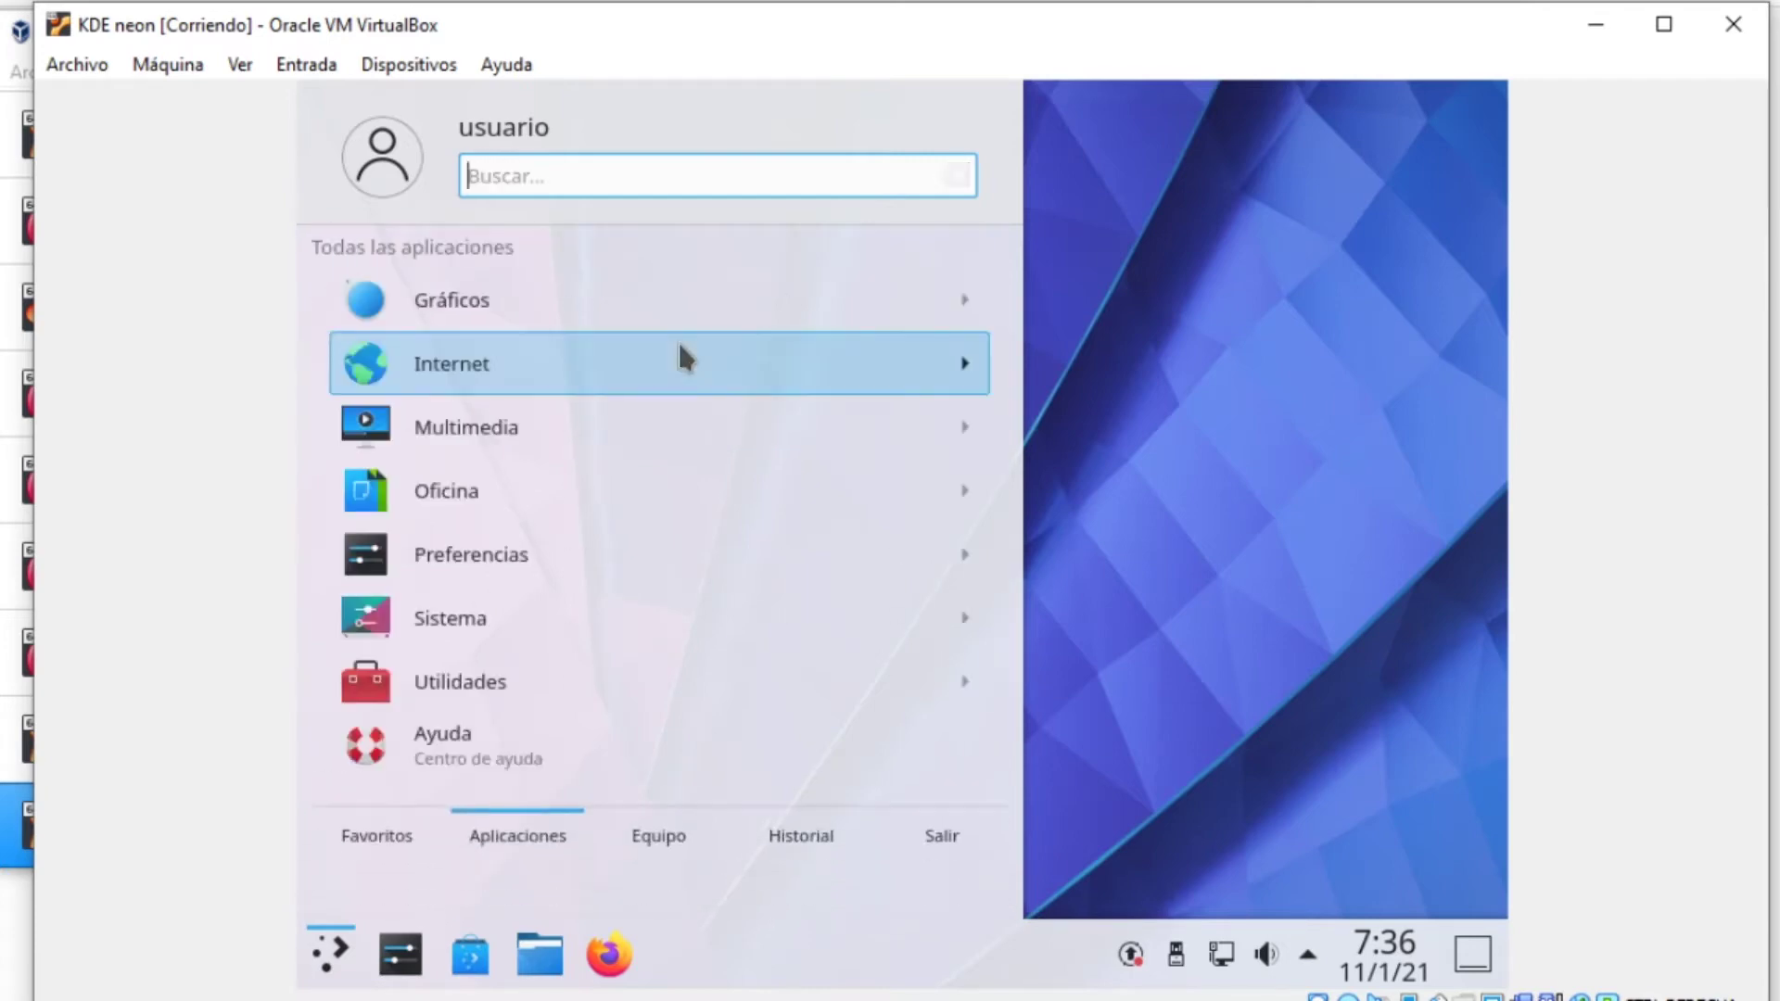
View the Oficina category, then search 'okular' and clear the search
click(601, 509)
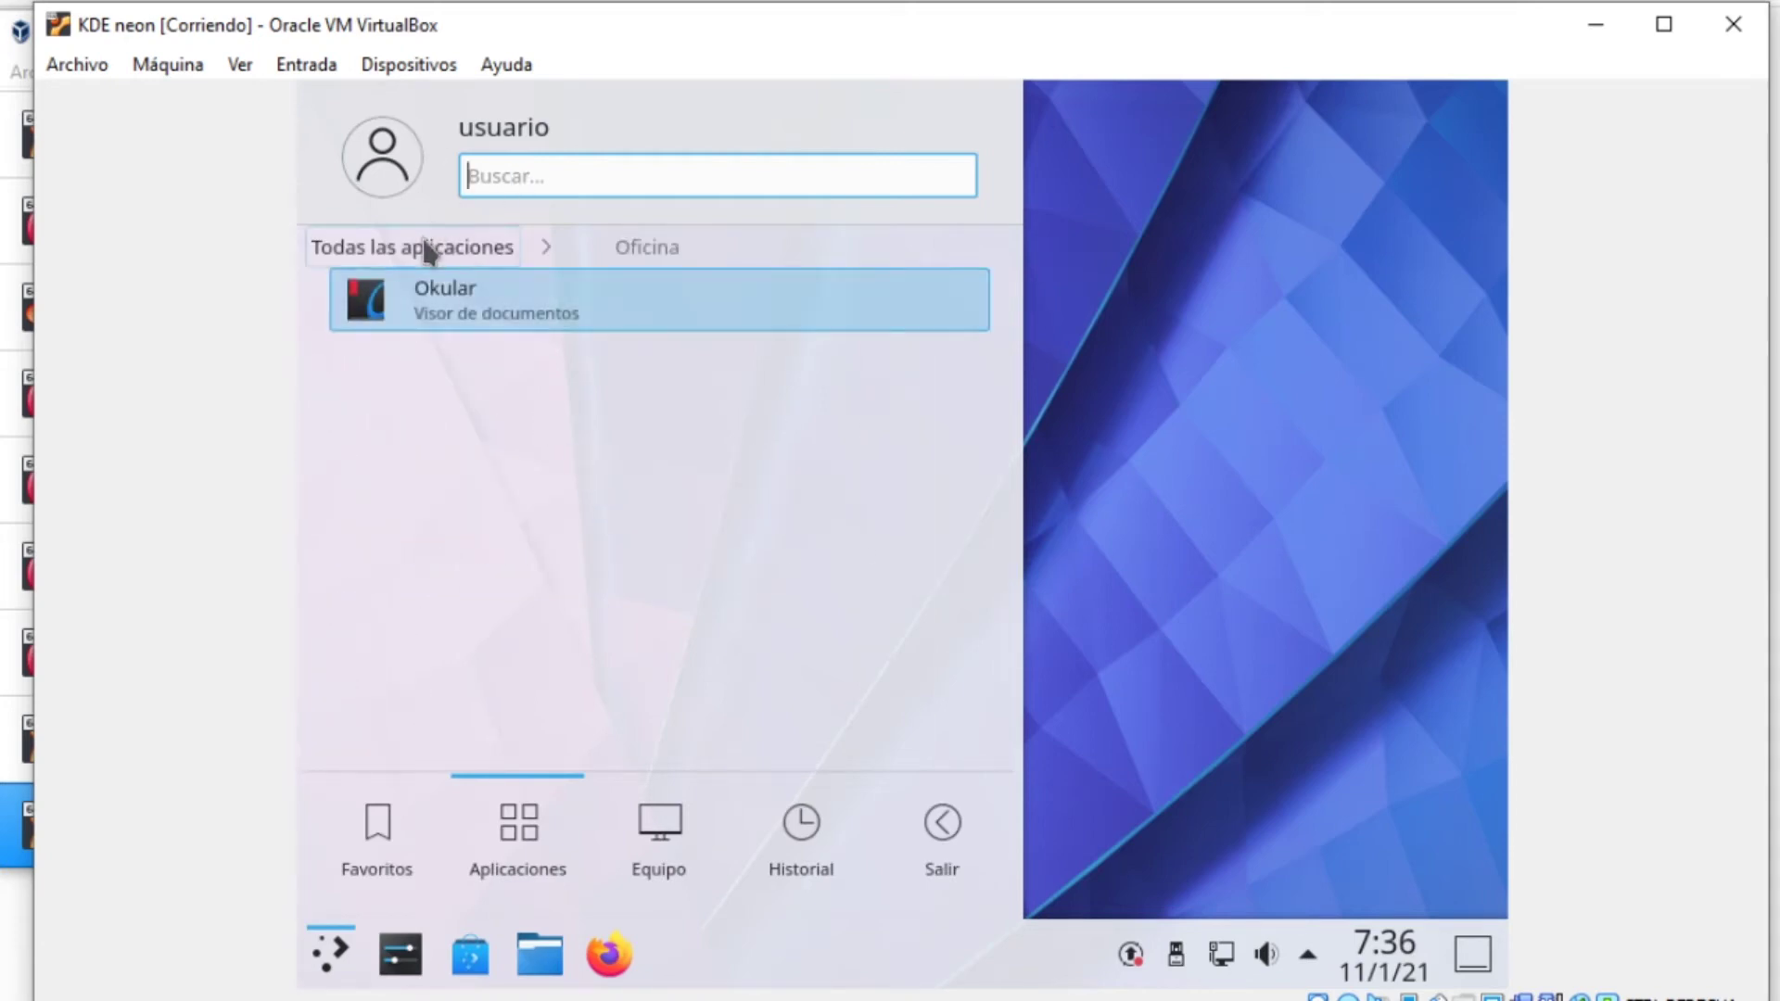
click(524, 245)
text(o)
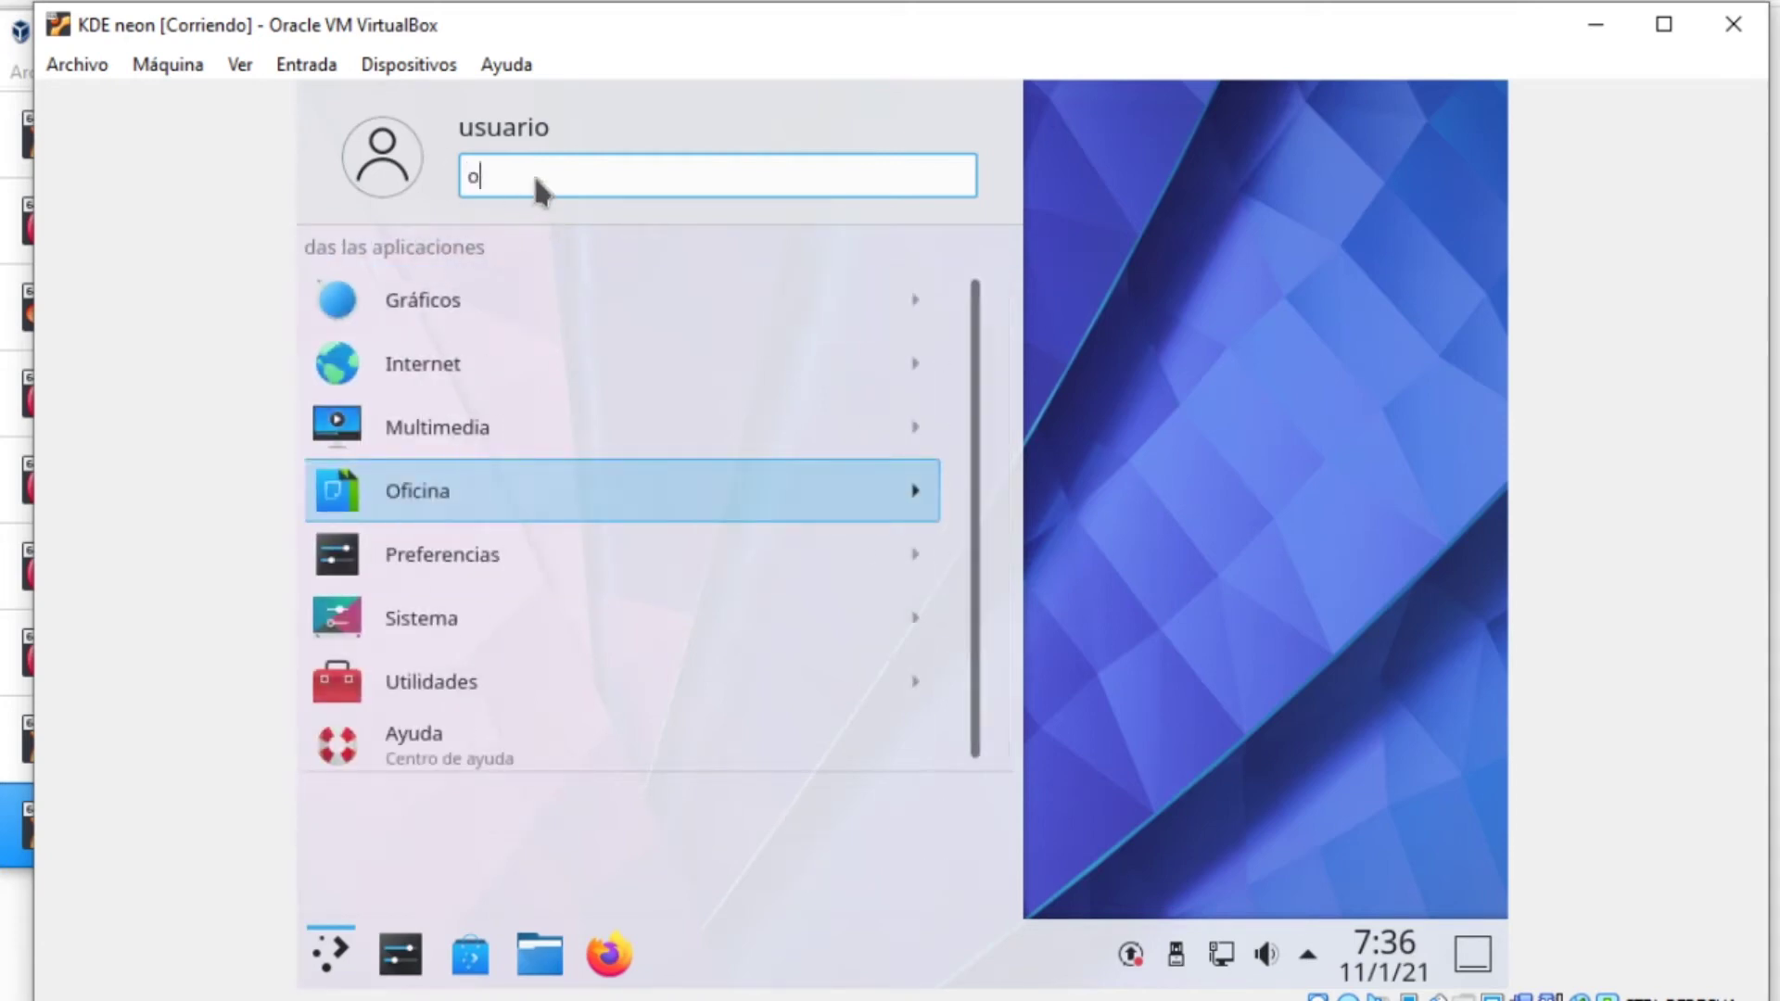
text(kular)
key(BackSpace)
key(BackSpace)
key(BackSpace)
key(BackSpace)
key(BackSpace)
key(BackSpace)
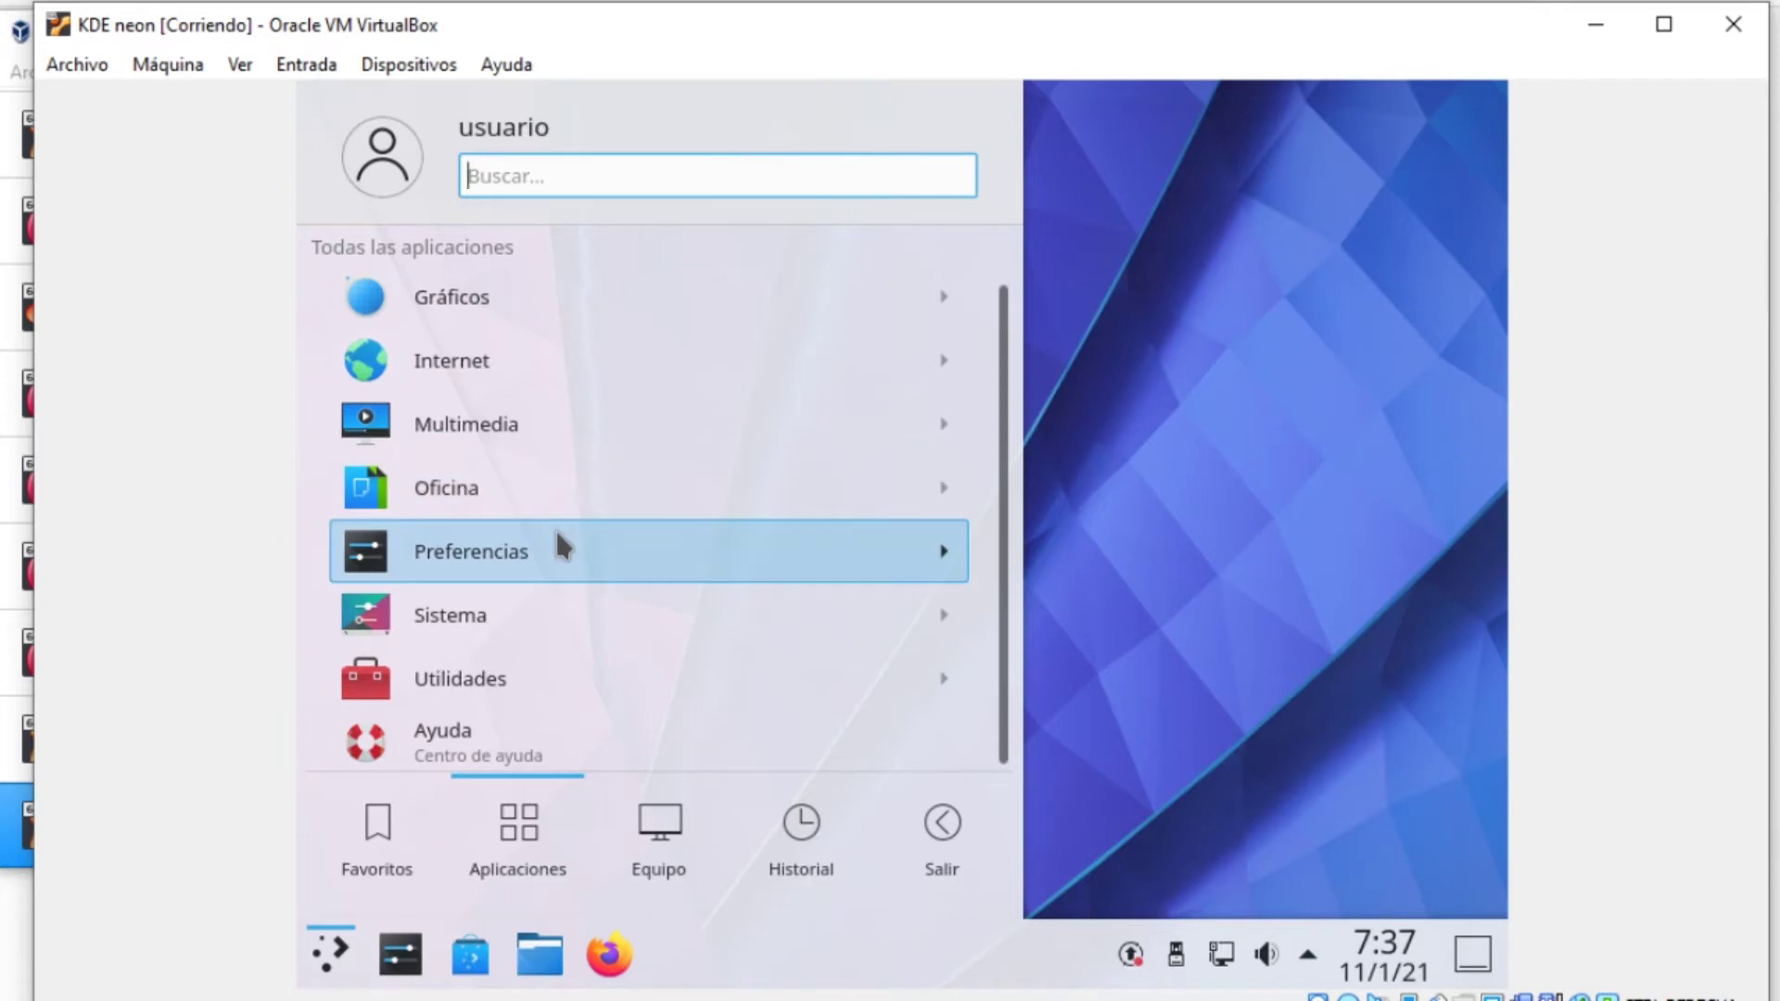
Browse Multimedia, Oficina and Internet, then open the Utilidades category
click(570, 434)
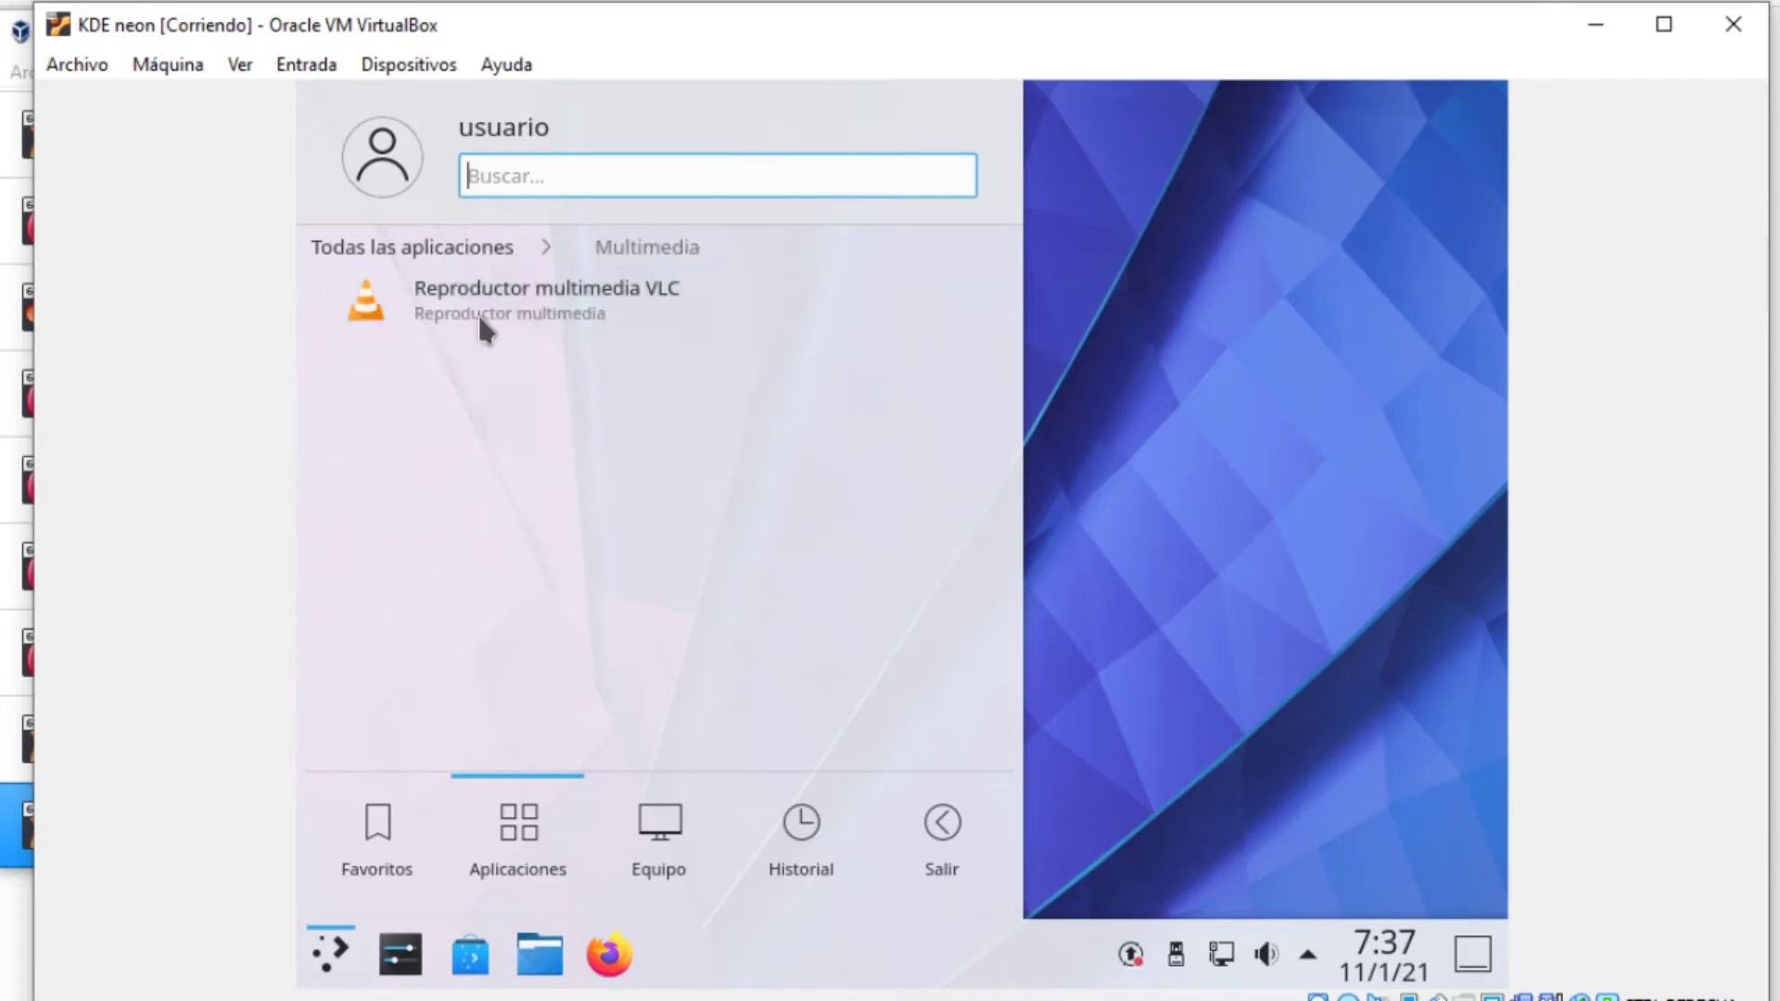
click(467, 253)
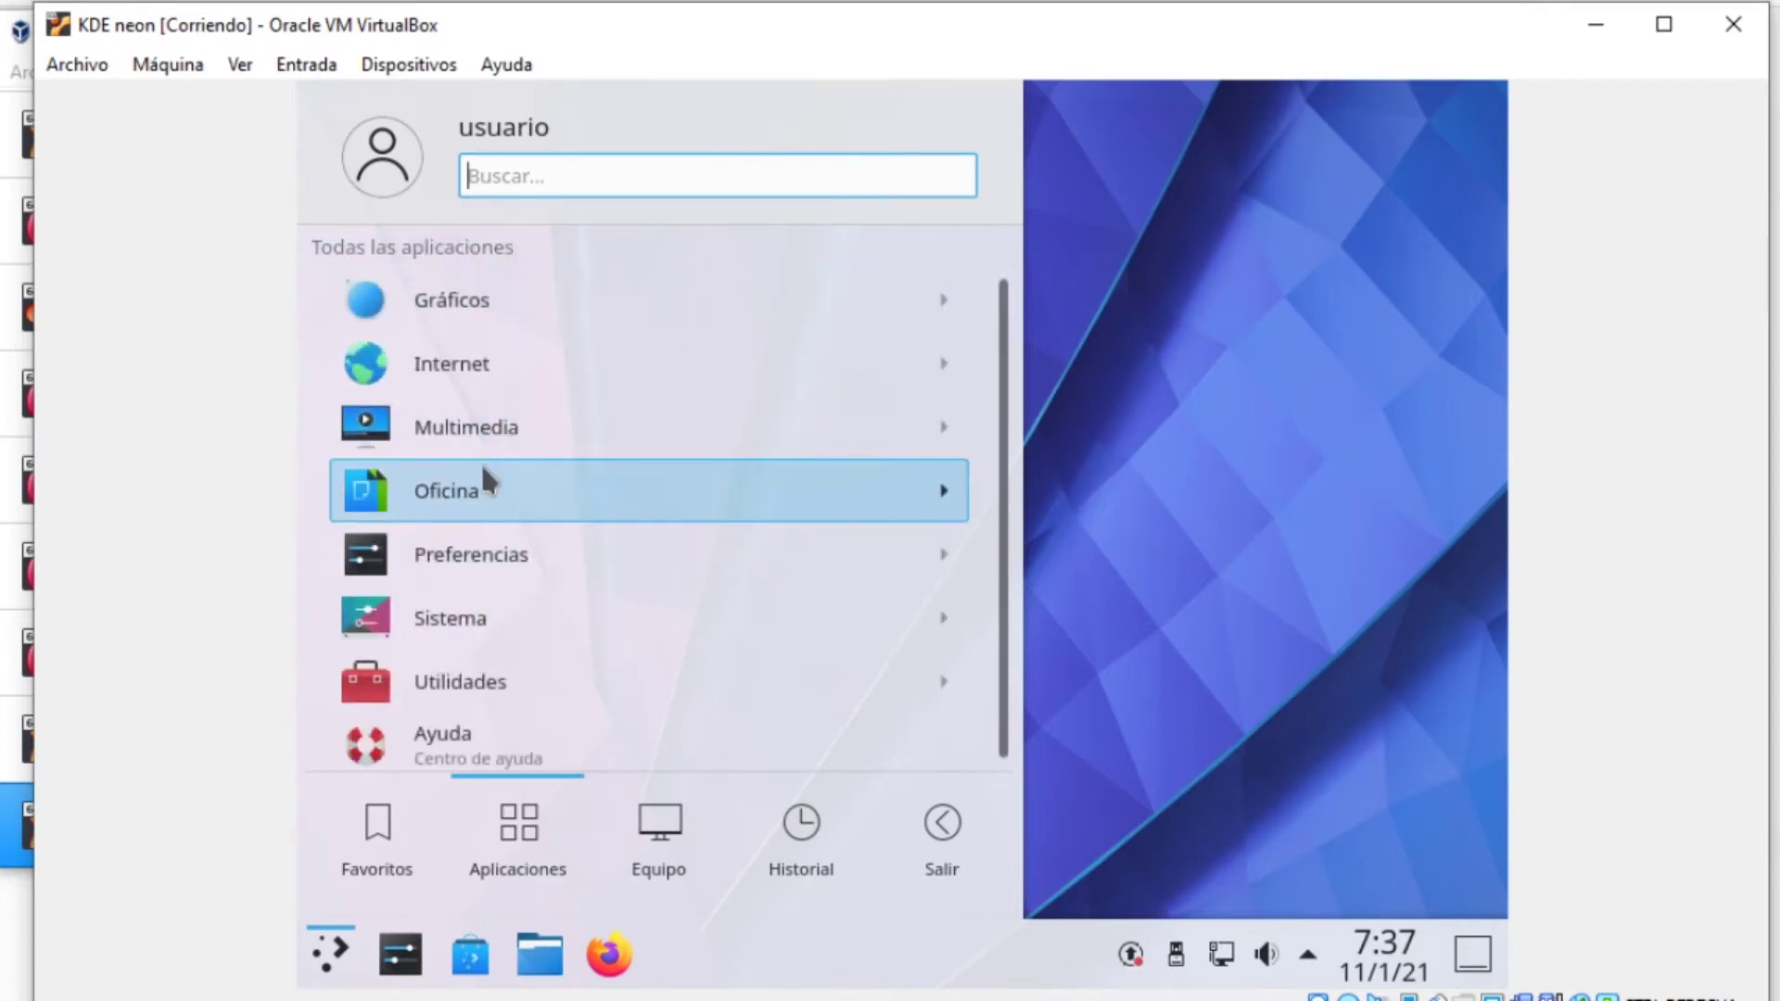
click(468, 482)
click(432, 241)
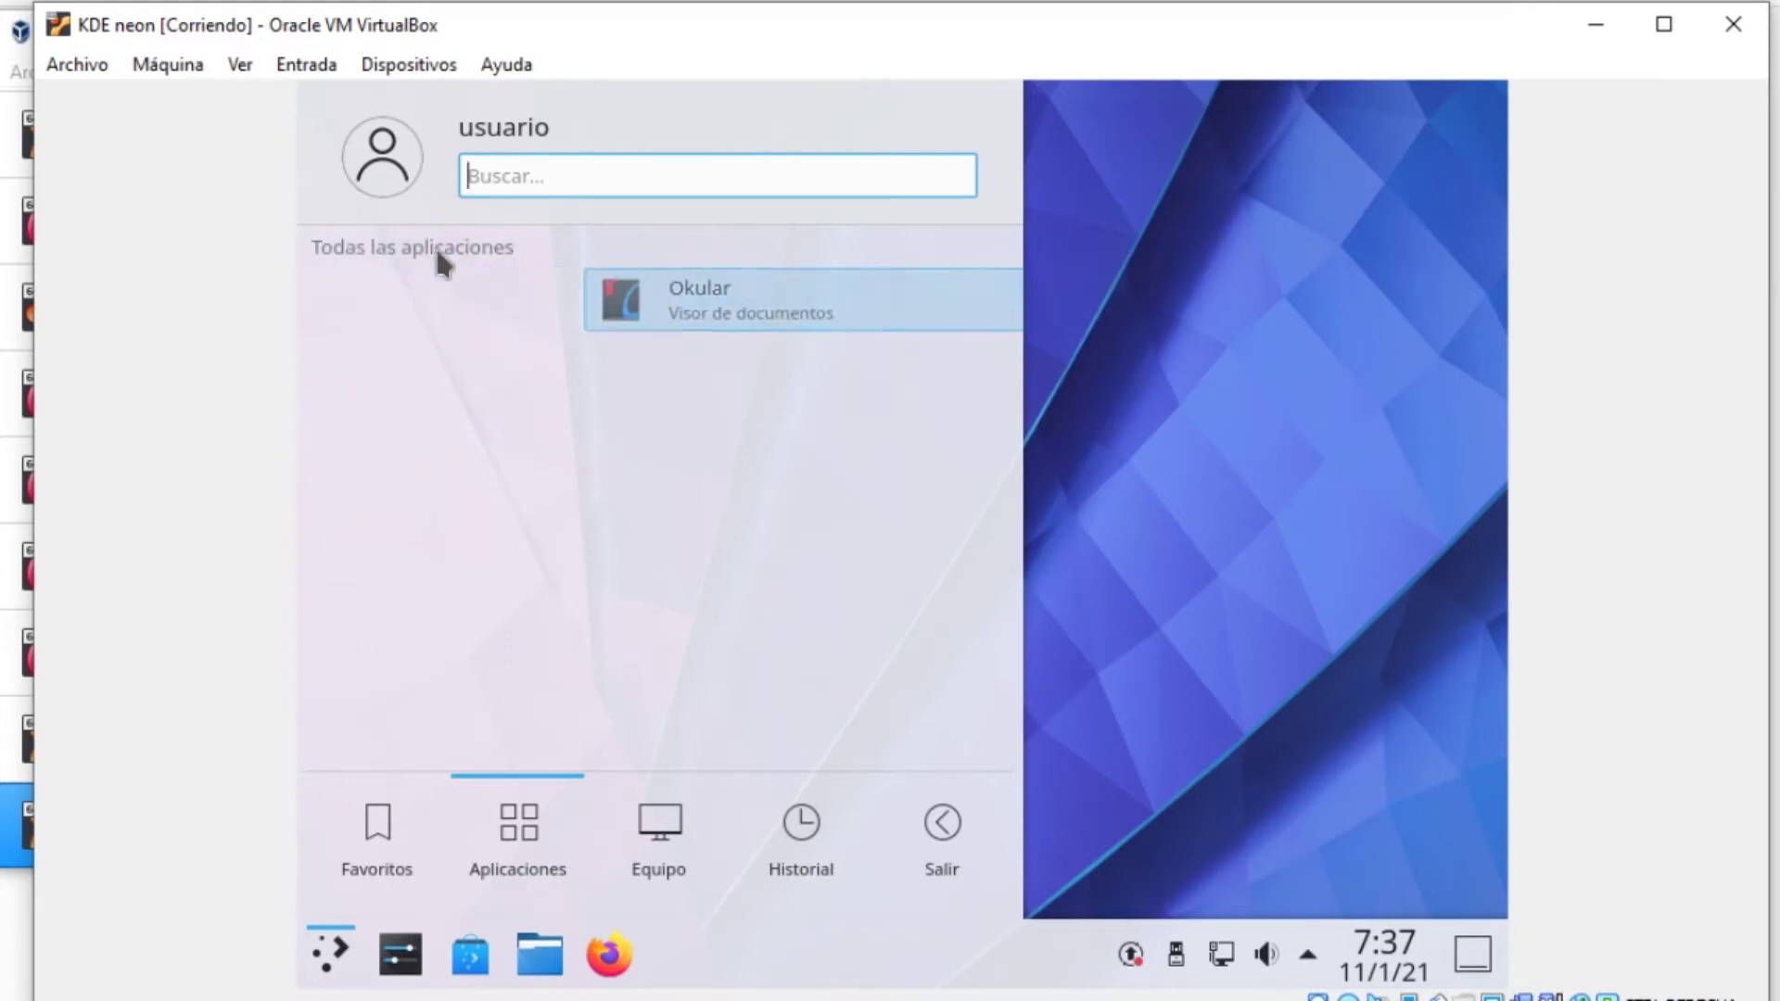
click(460, 353)
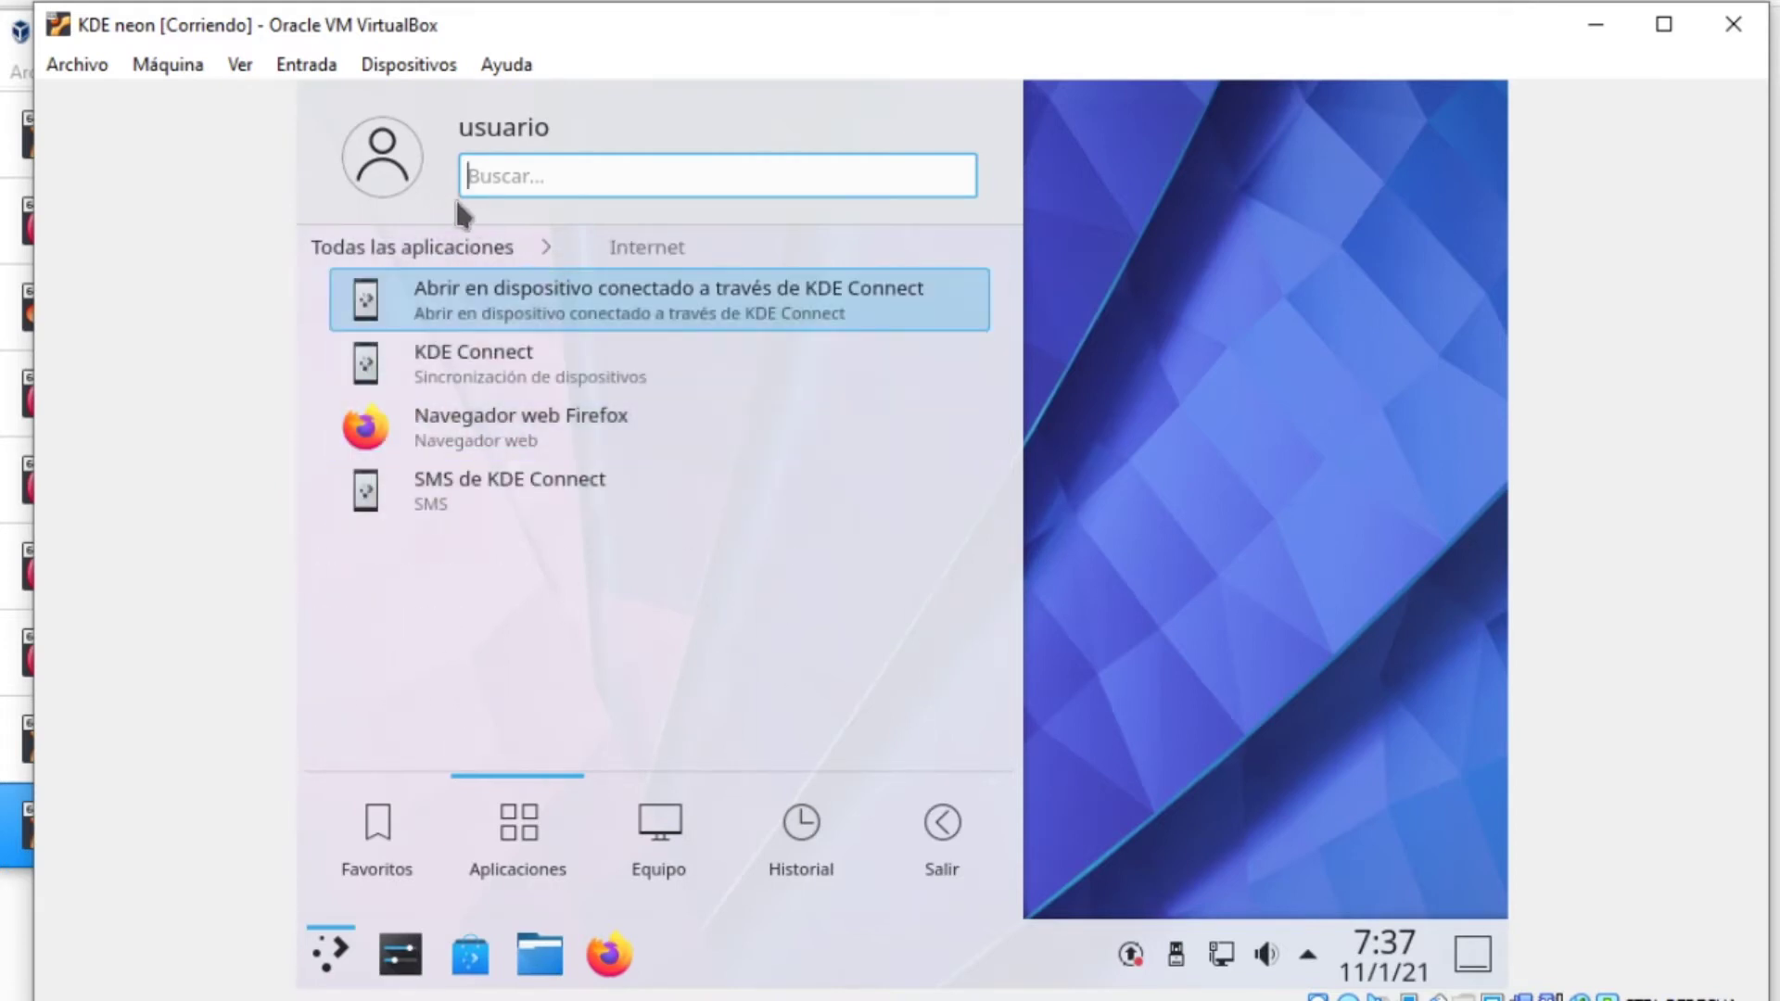
click(425, 248)
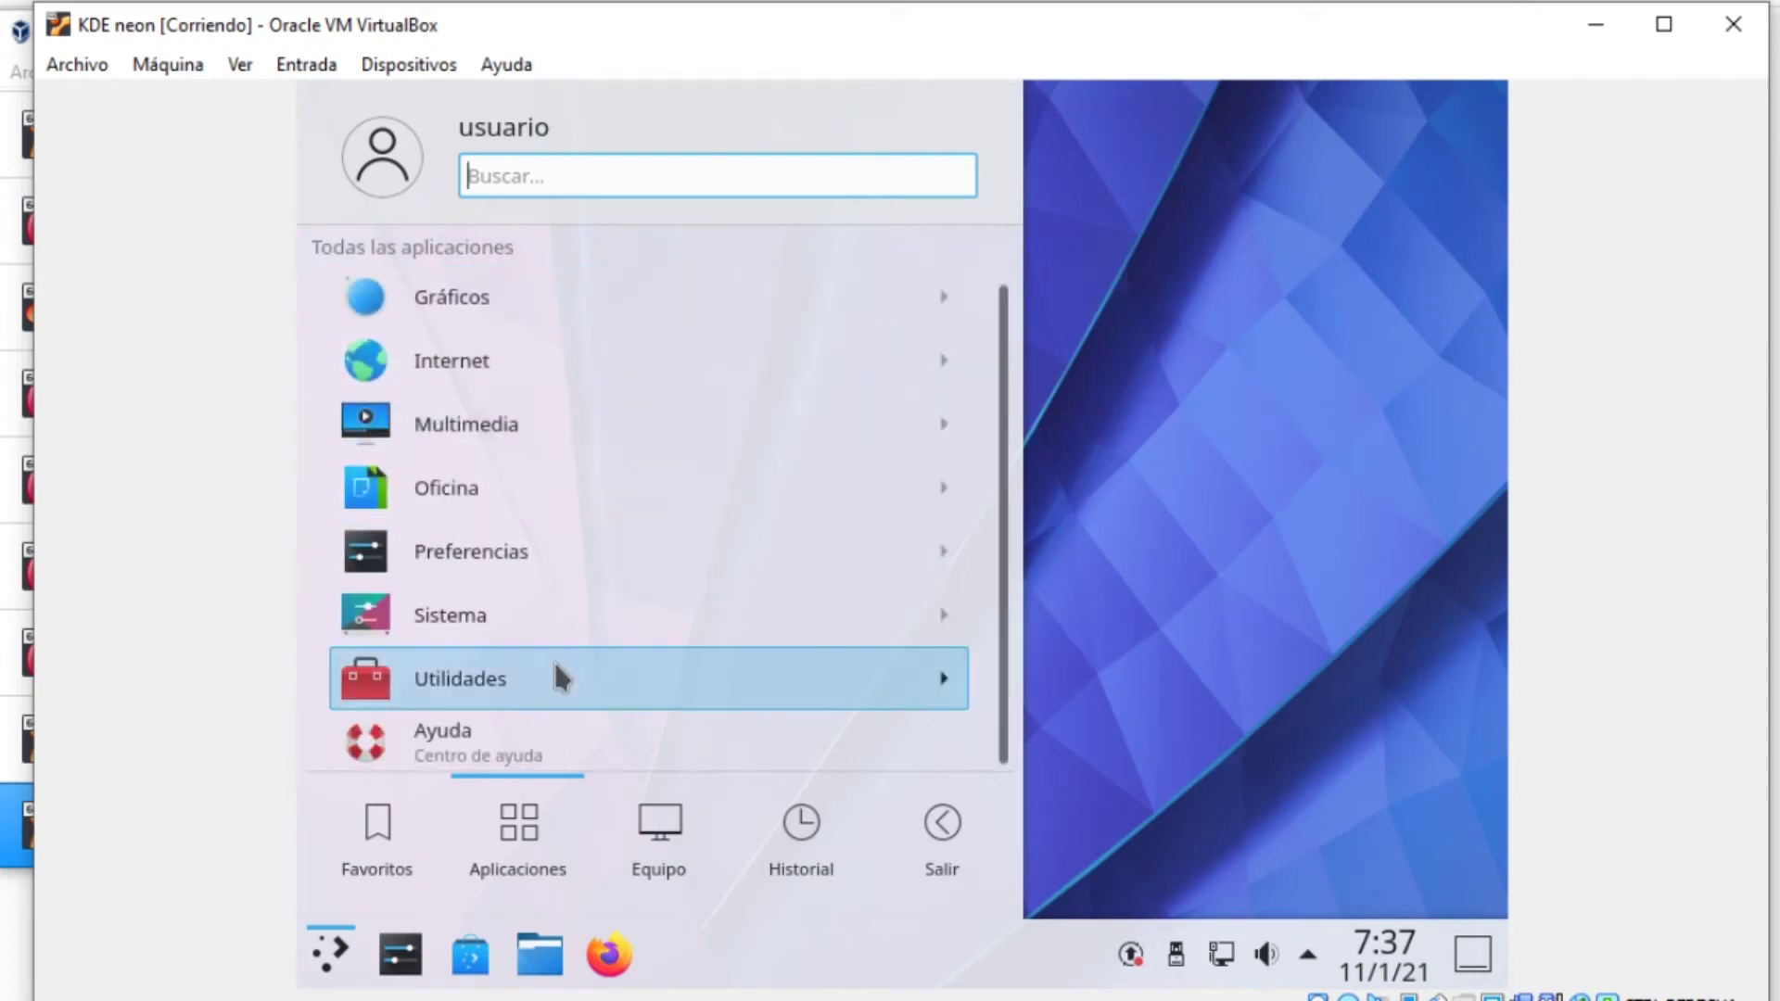
click(557, 664)
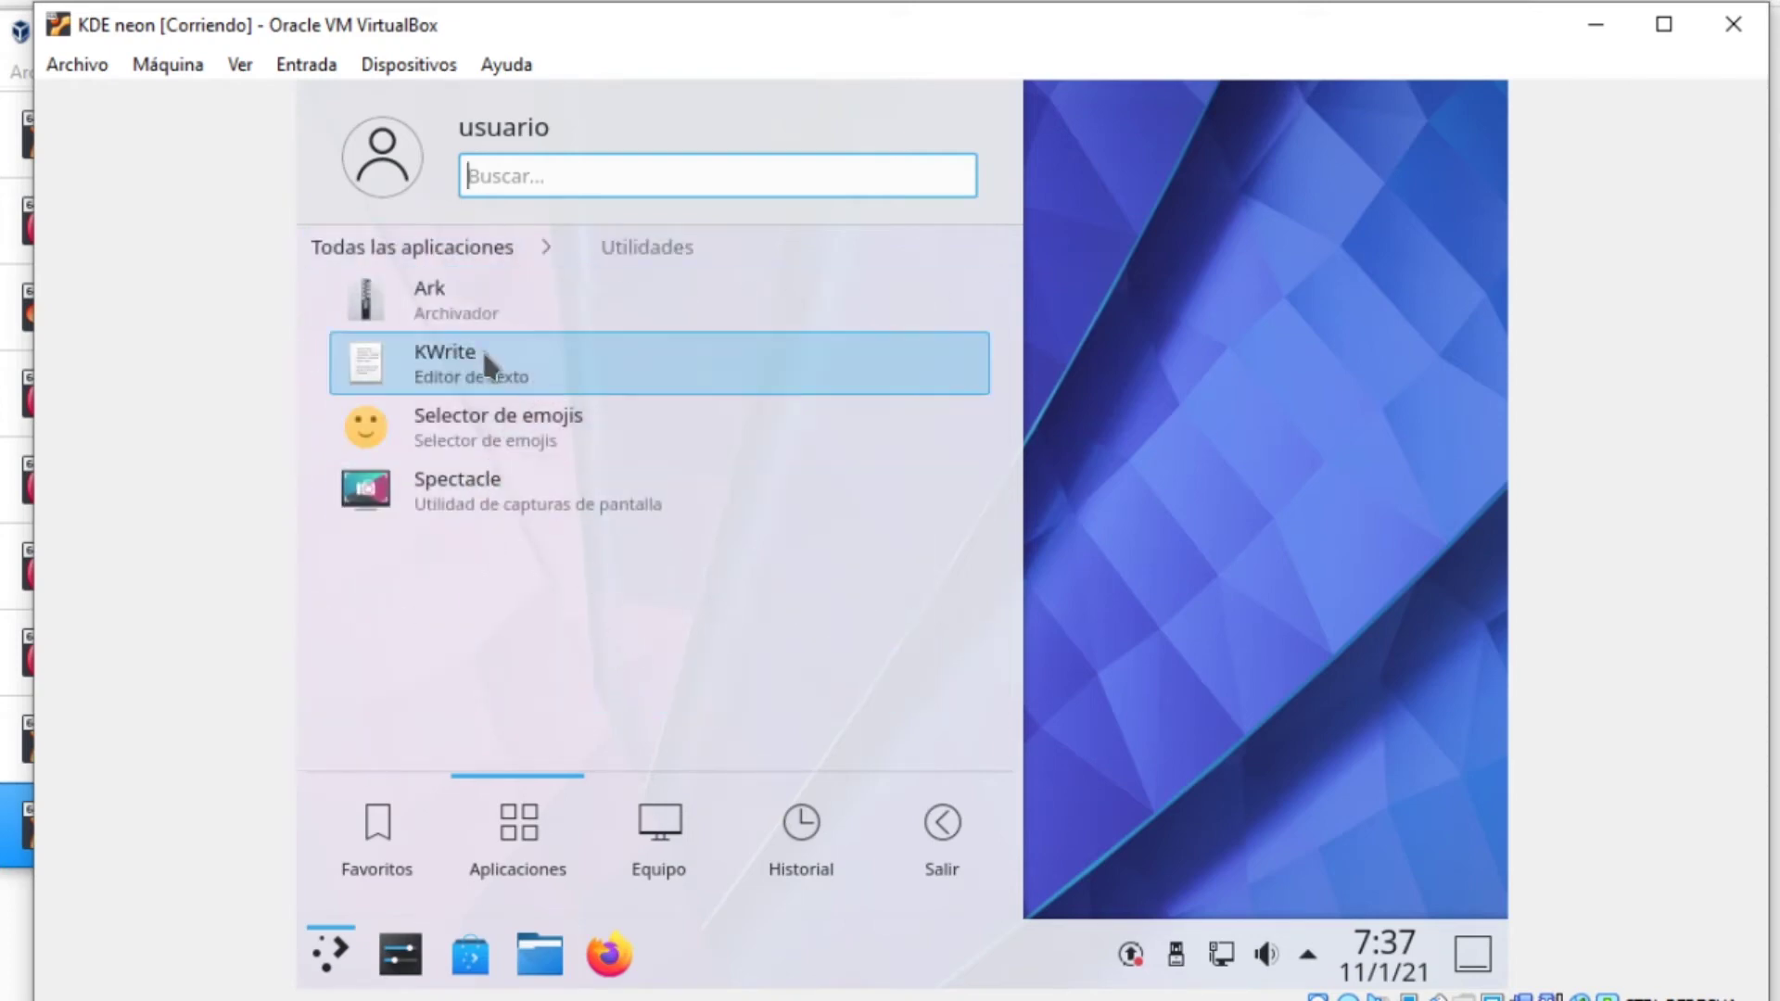
Launch KWrite and save its empty document as 'texto' via Archivo > Guardar como
click(626, 388)
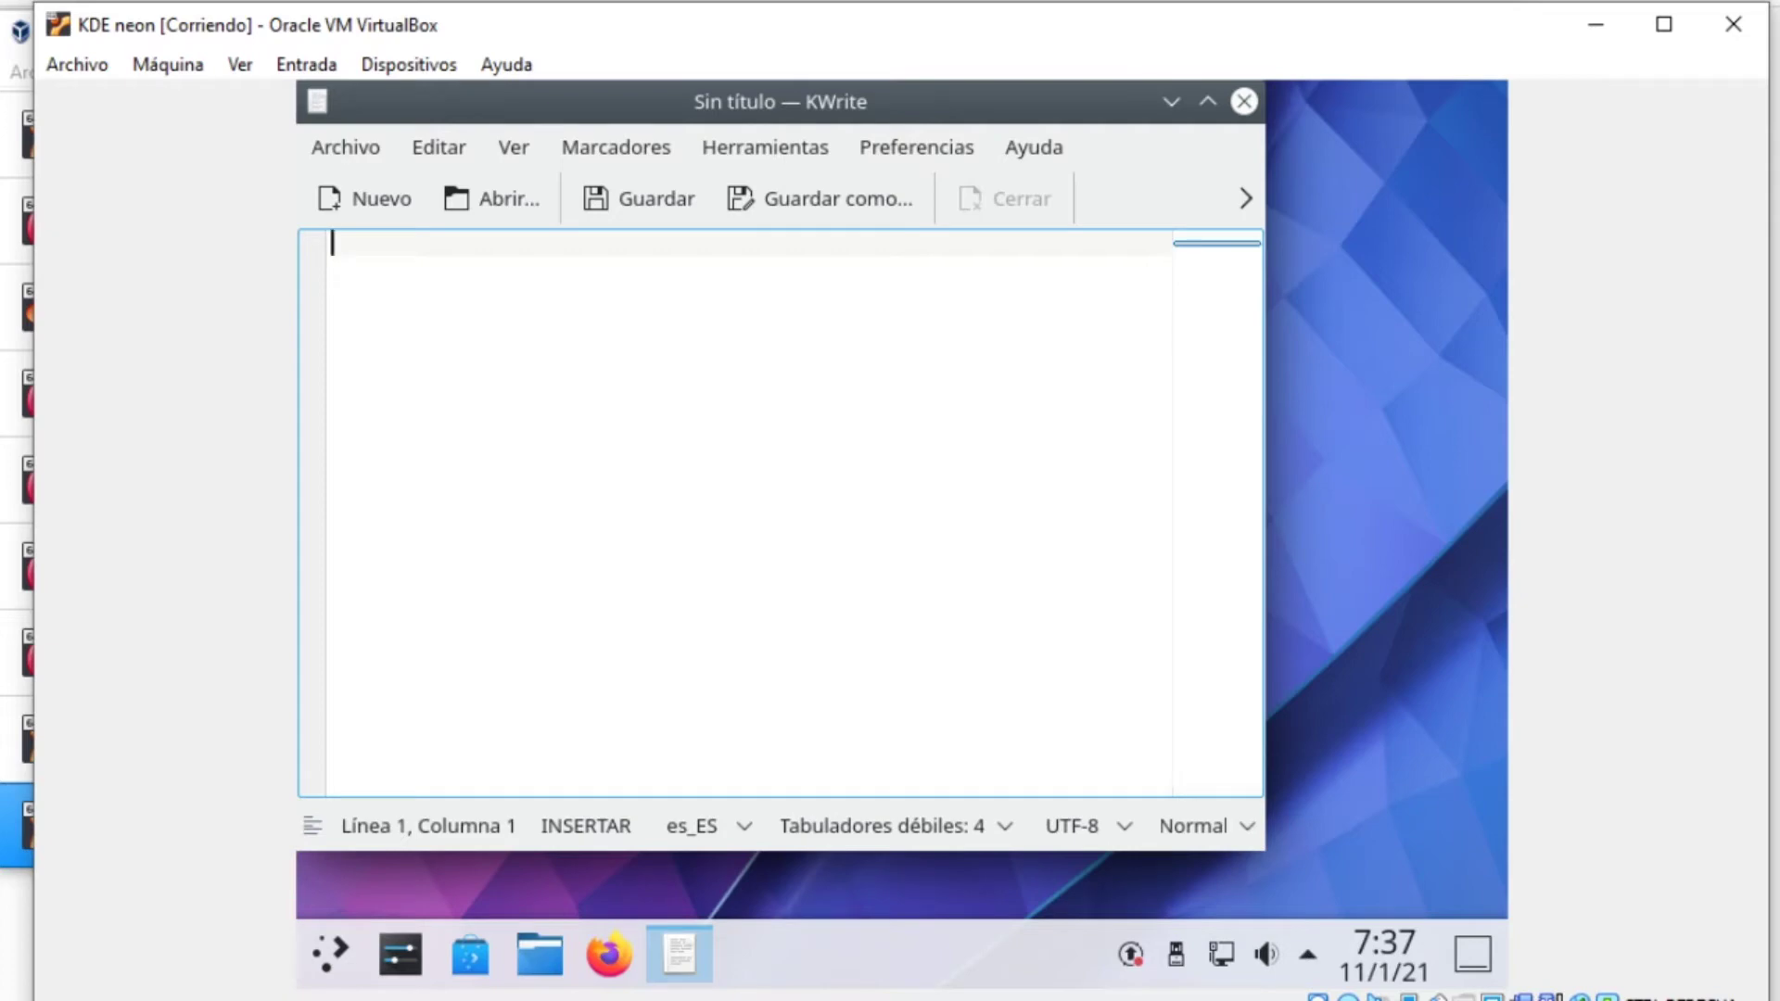
click(366, 149)
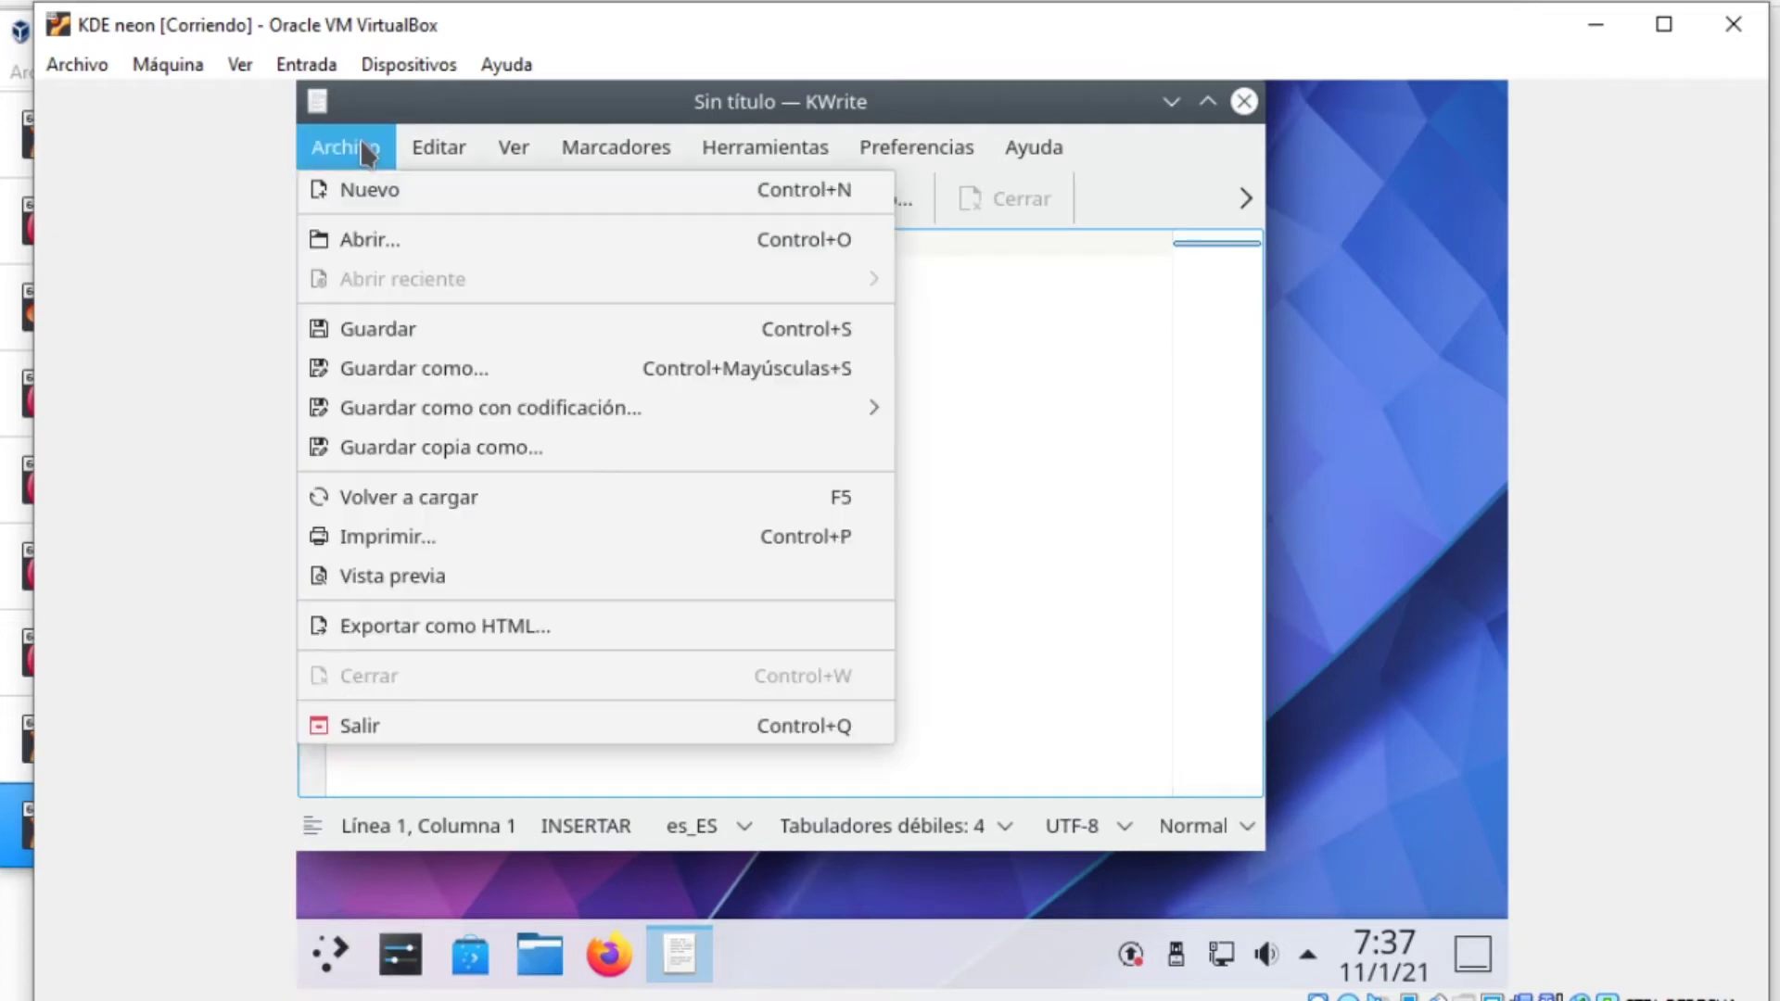
click(445, 369)
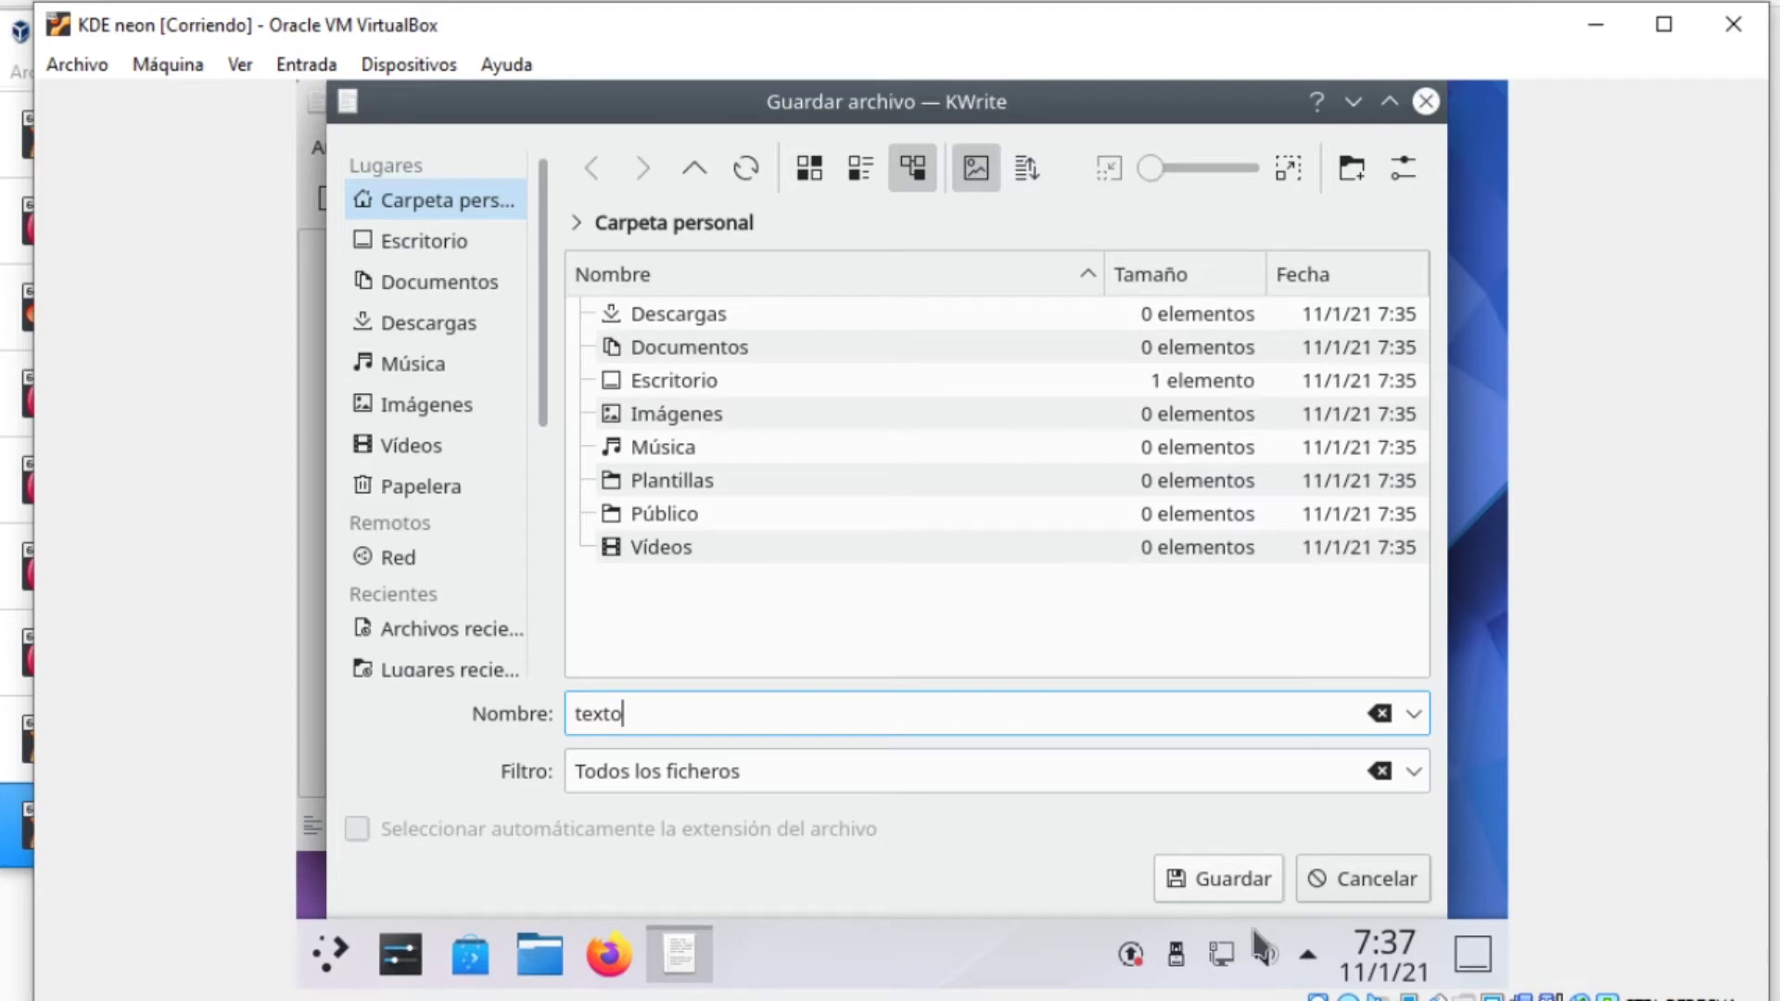
click(1245, 881)
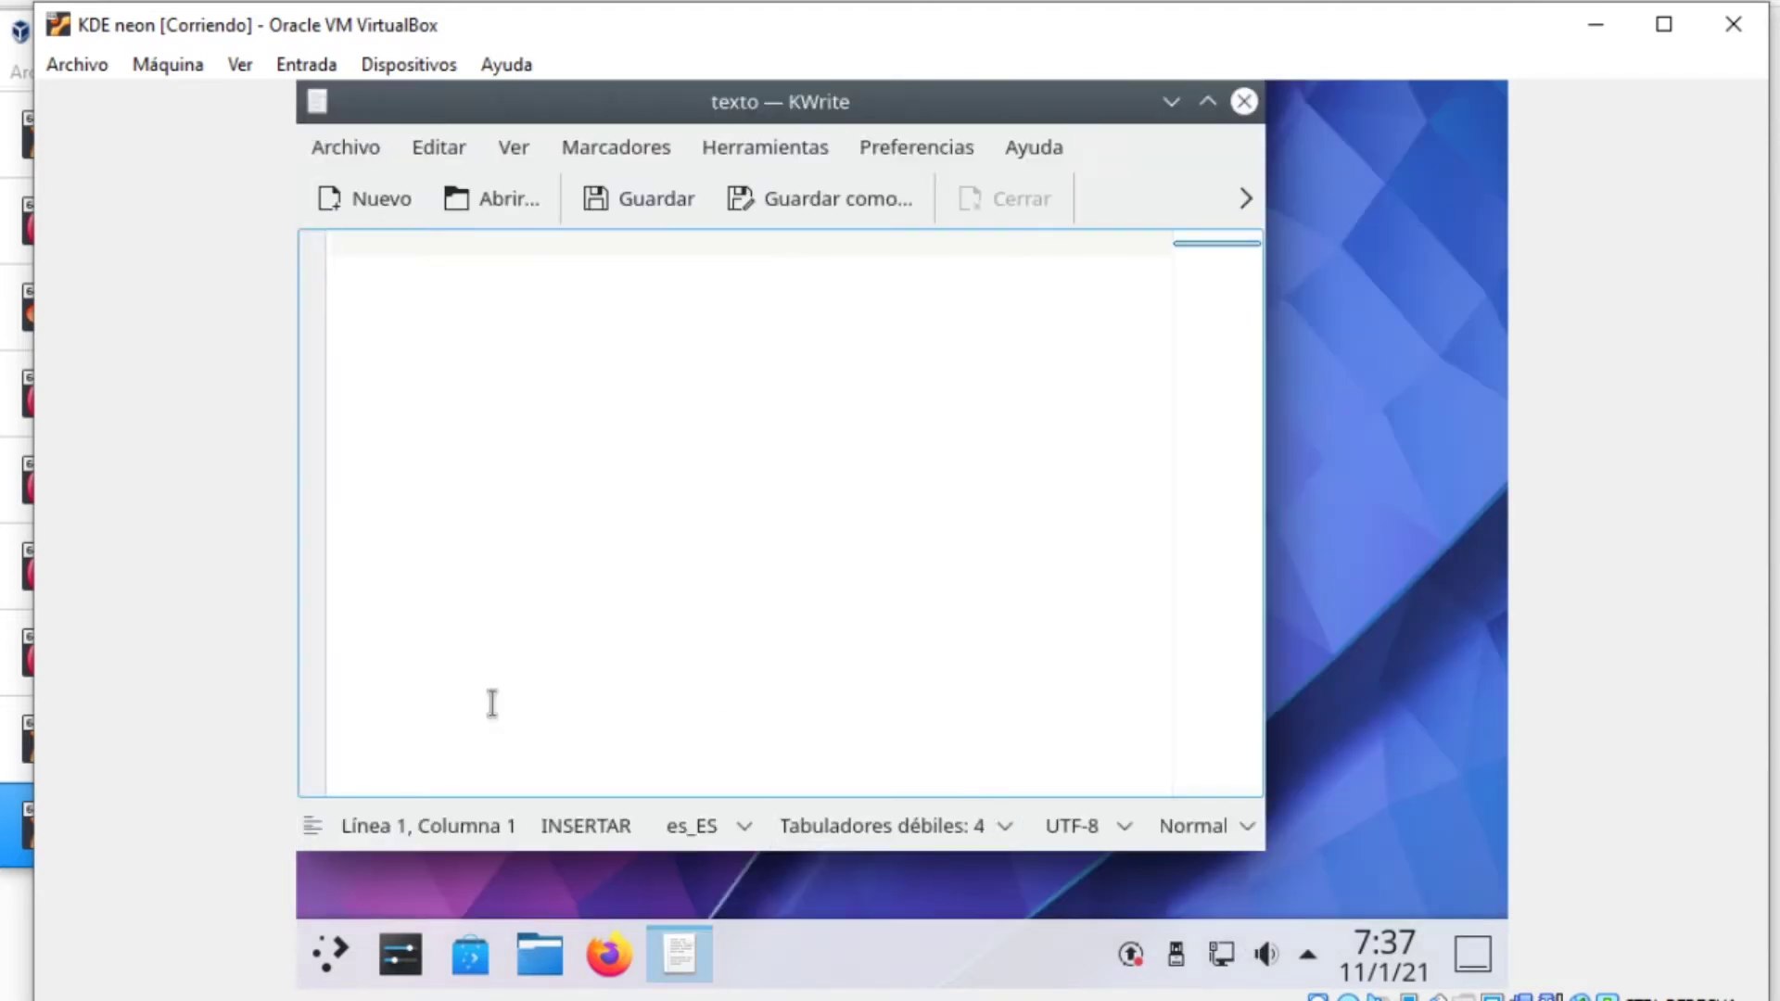
click(554, 969)
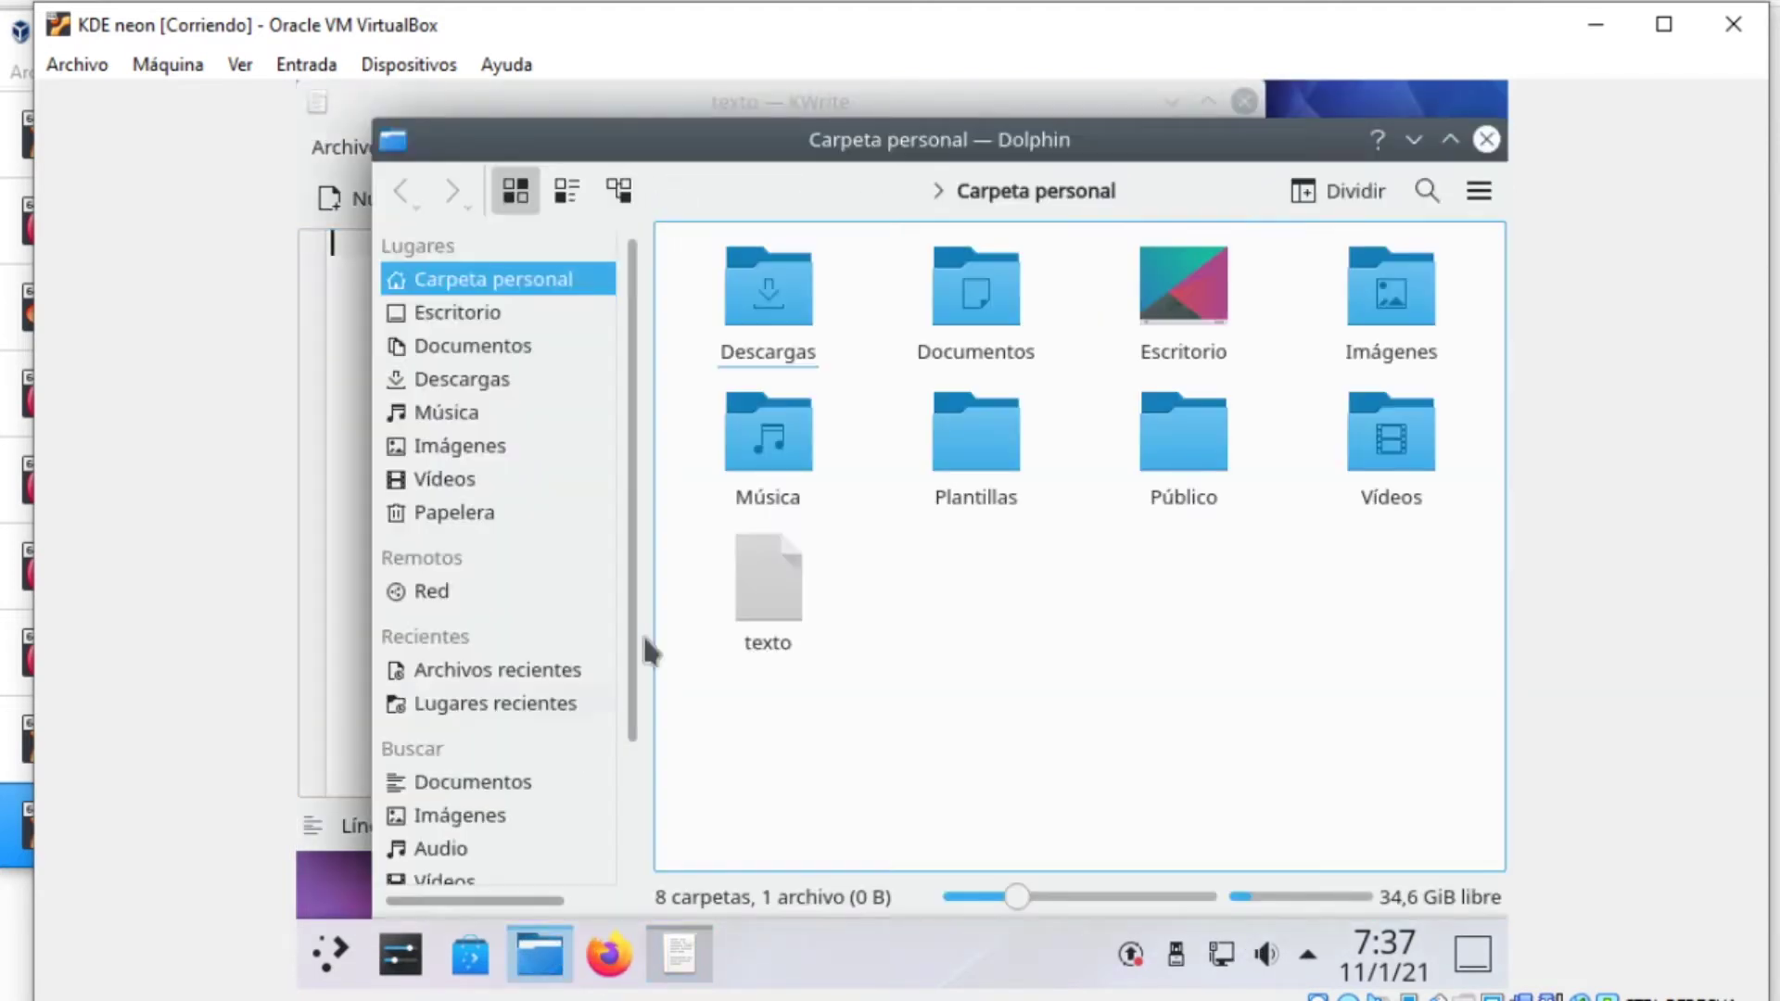
Check the texto file's Propiedades in Dolphin, then close the properties
double_click(771, 571)
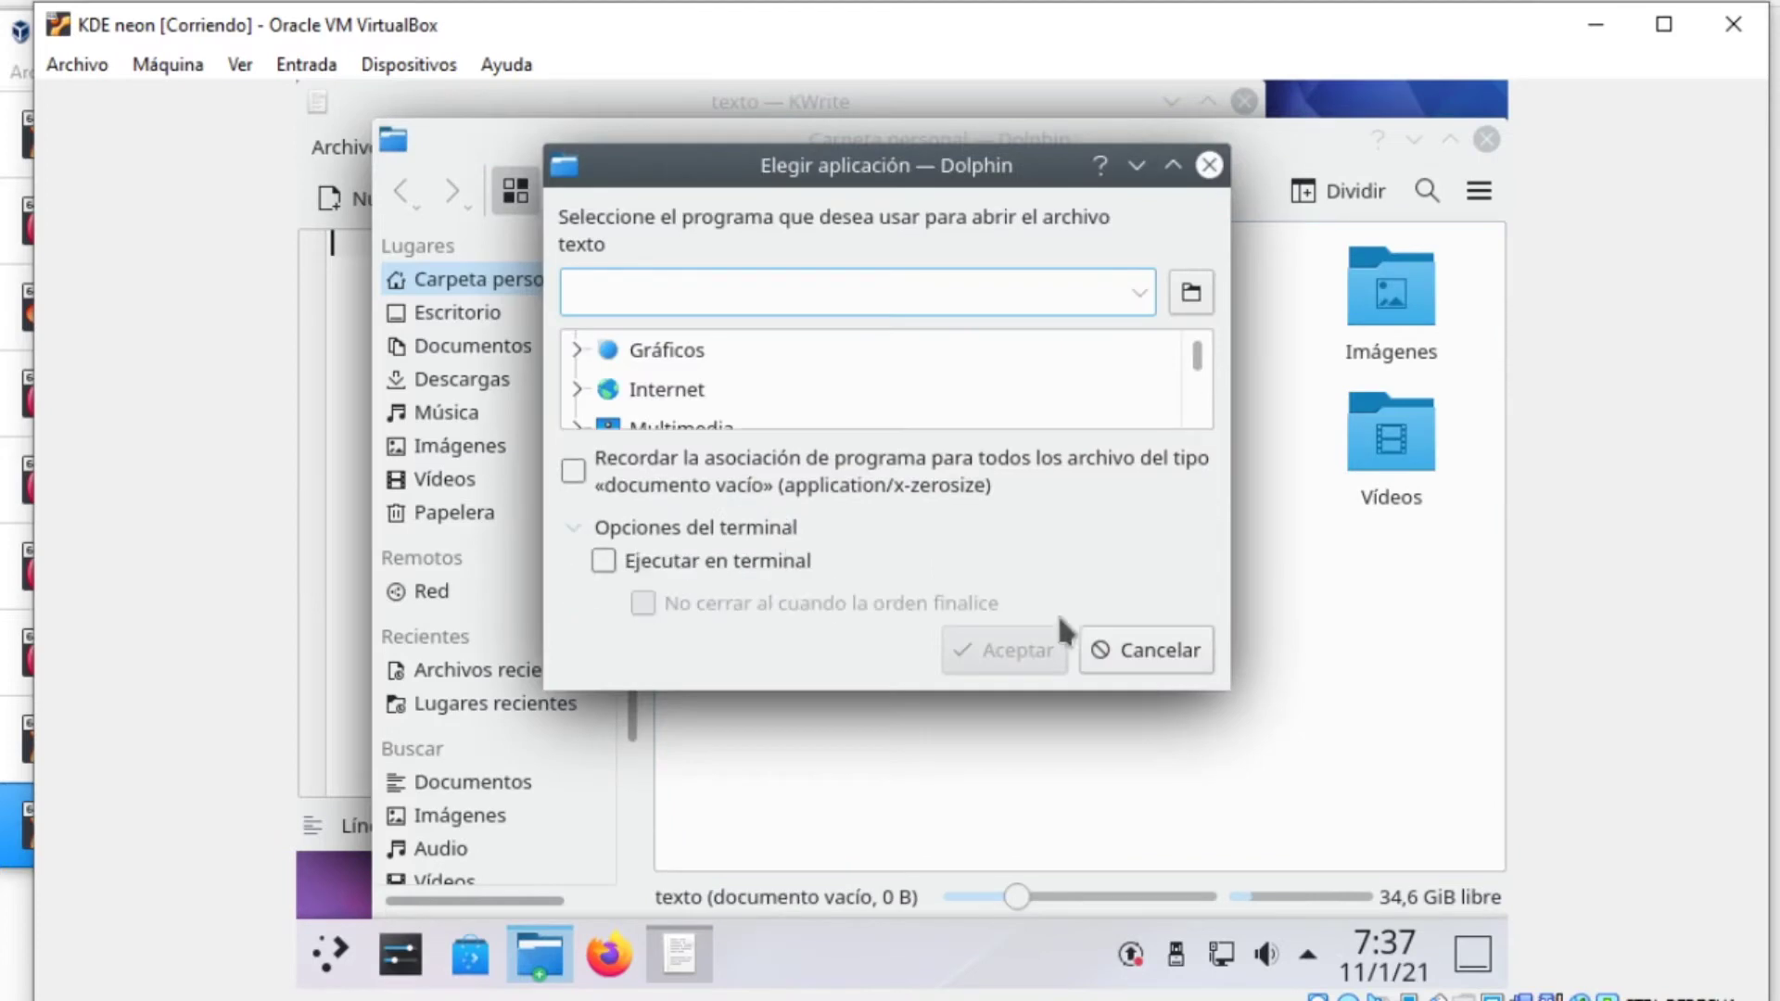
key(Escape)
right_click(758, 601)
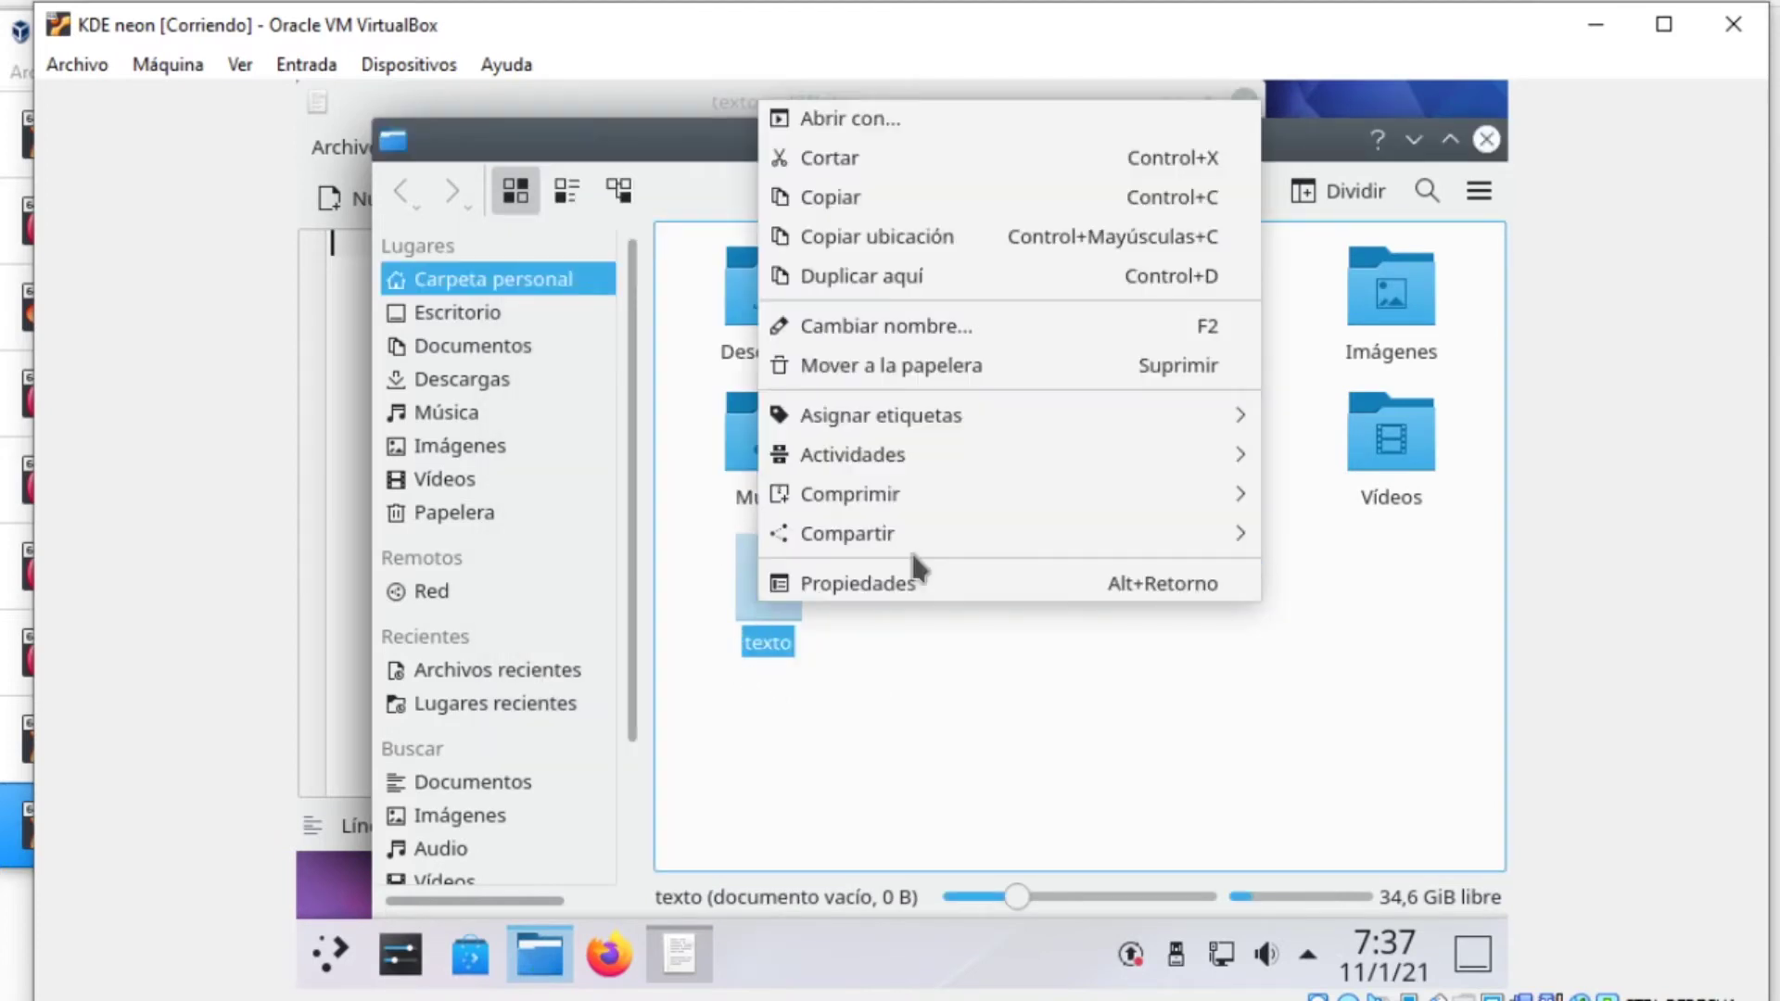
click(930, 584)
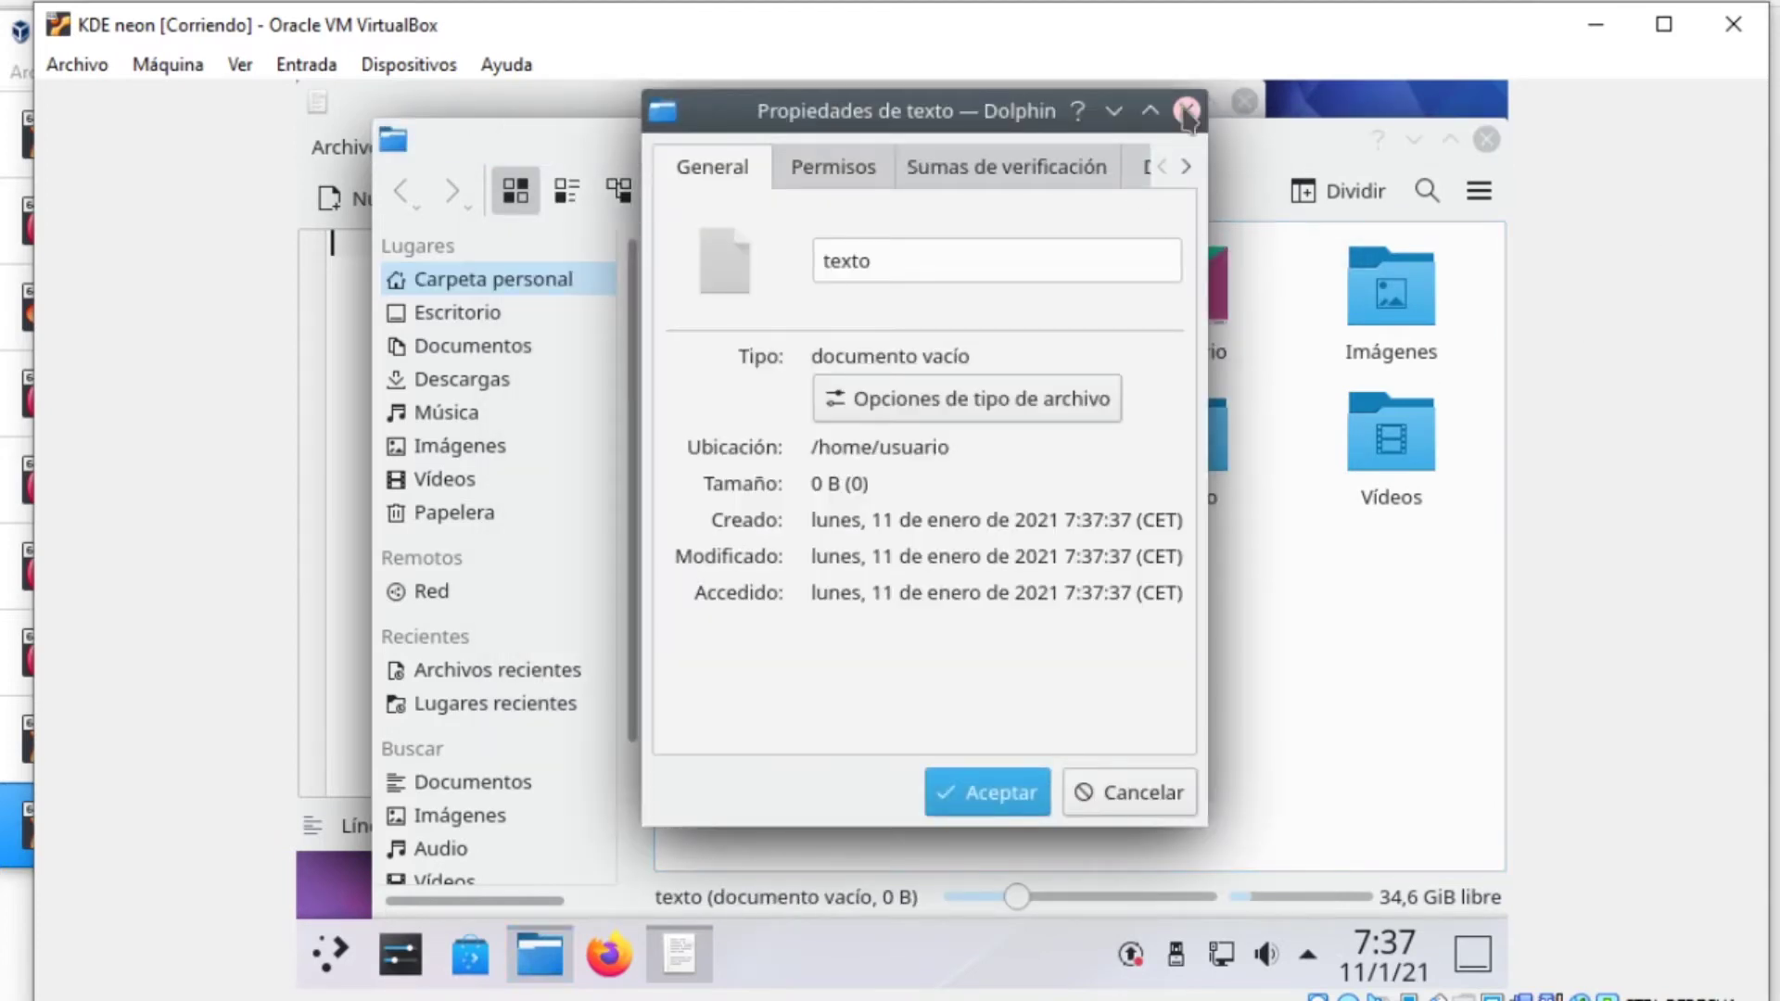
click(1184, 108)
Minimize Dolphin, close KWrite, start Firefox, and show all launcher categories
click(1451, 140)
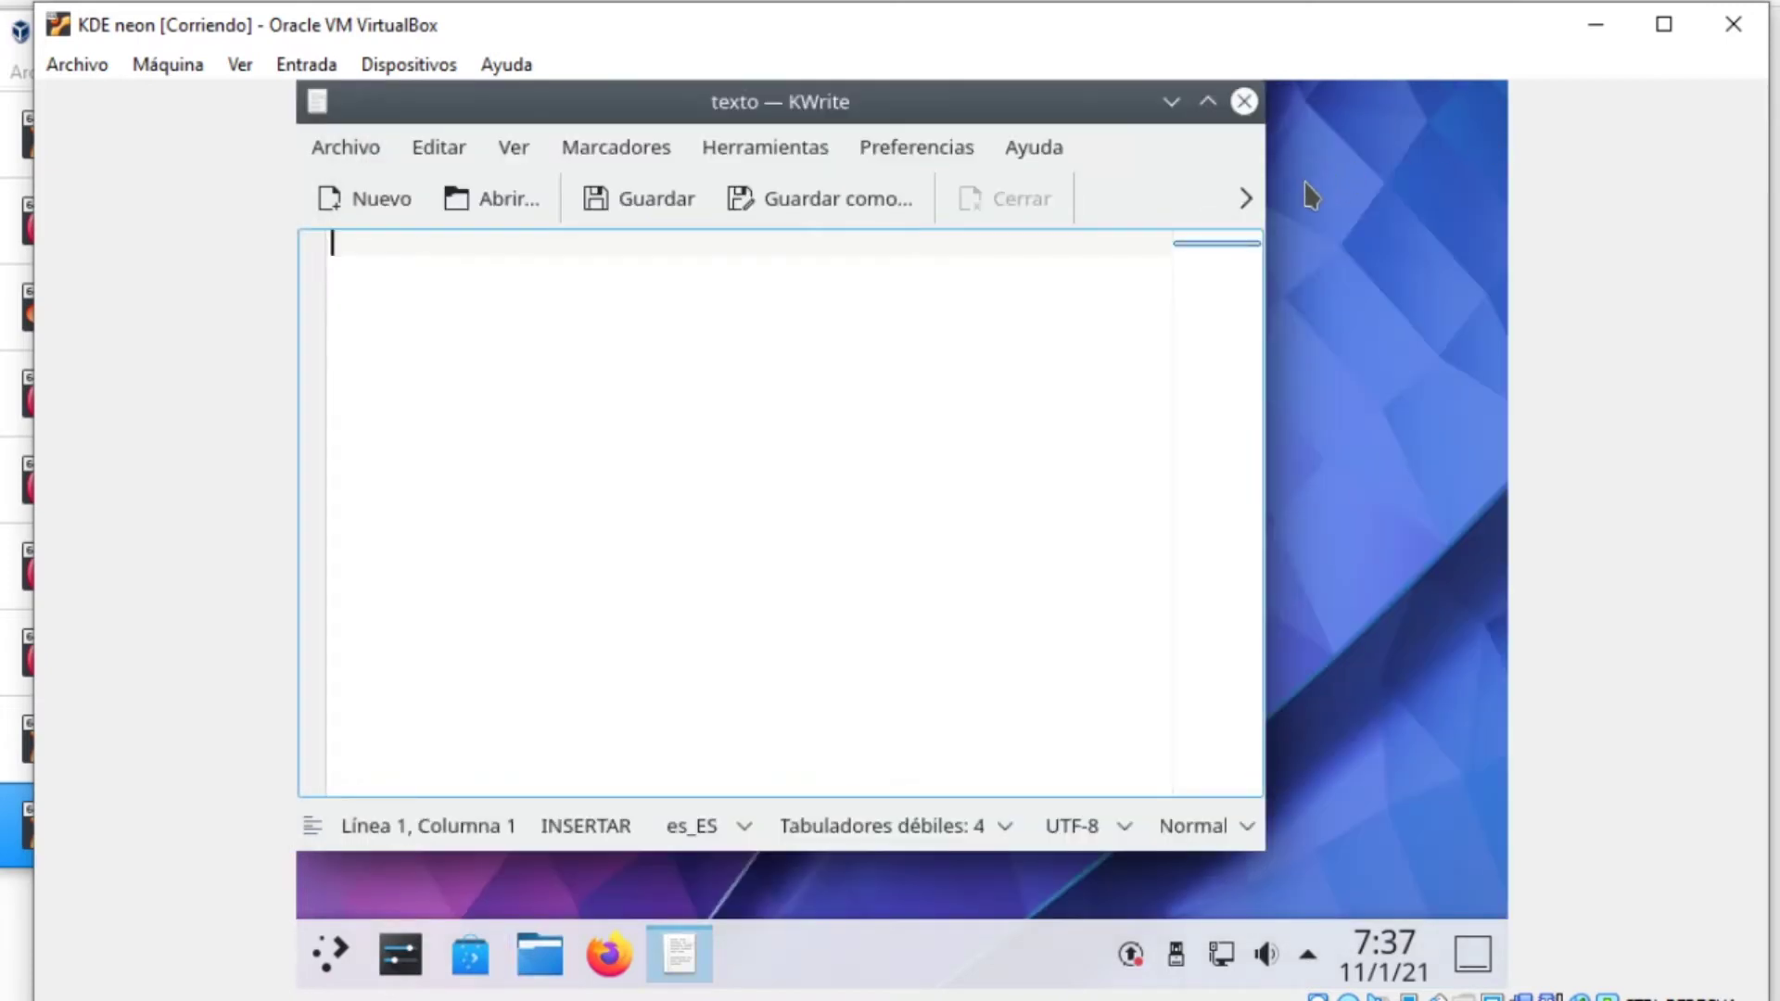
click(1245, 101)
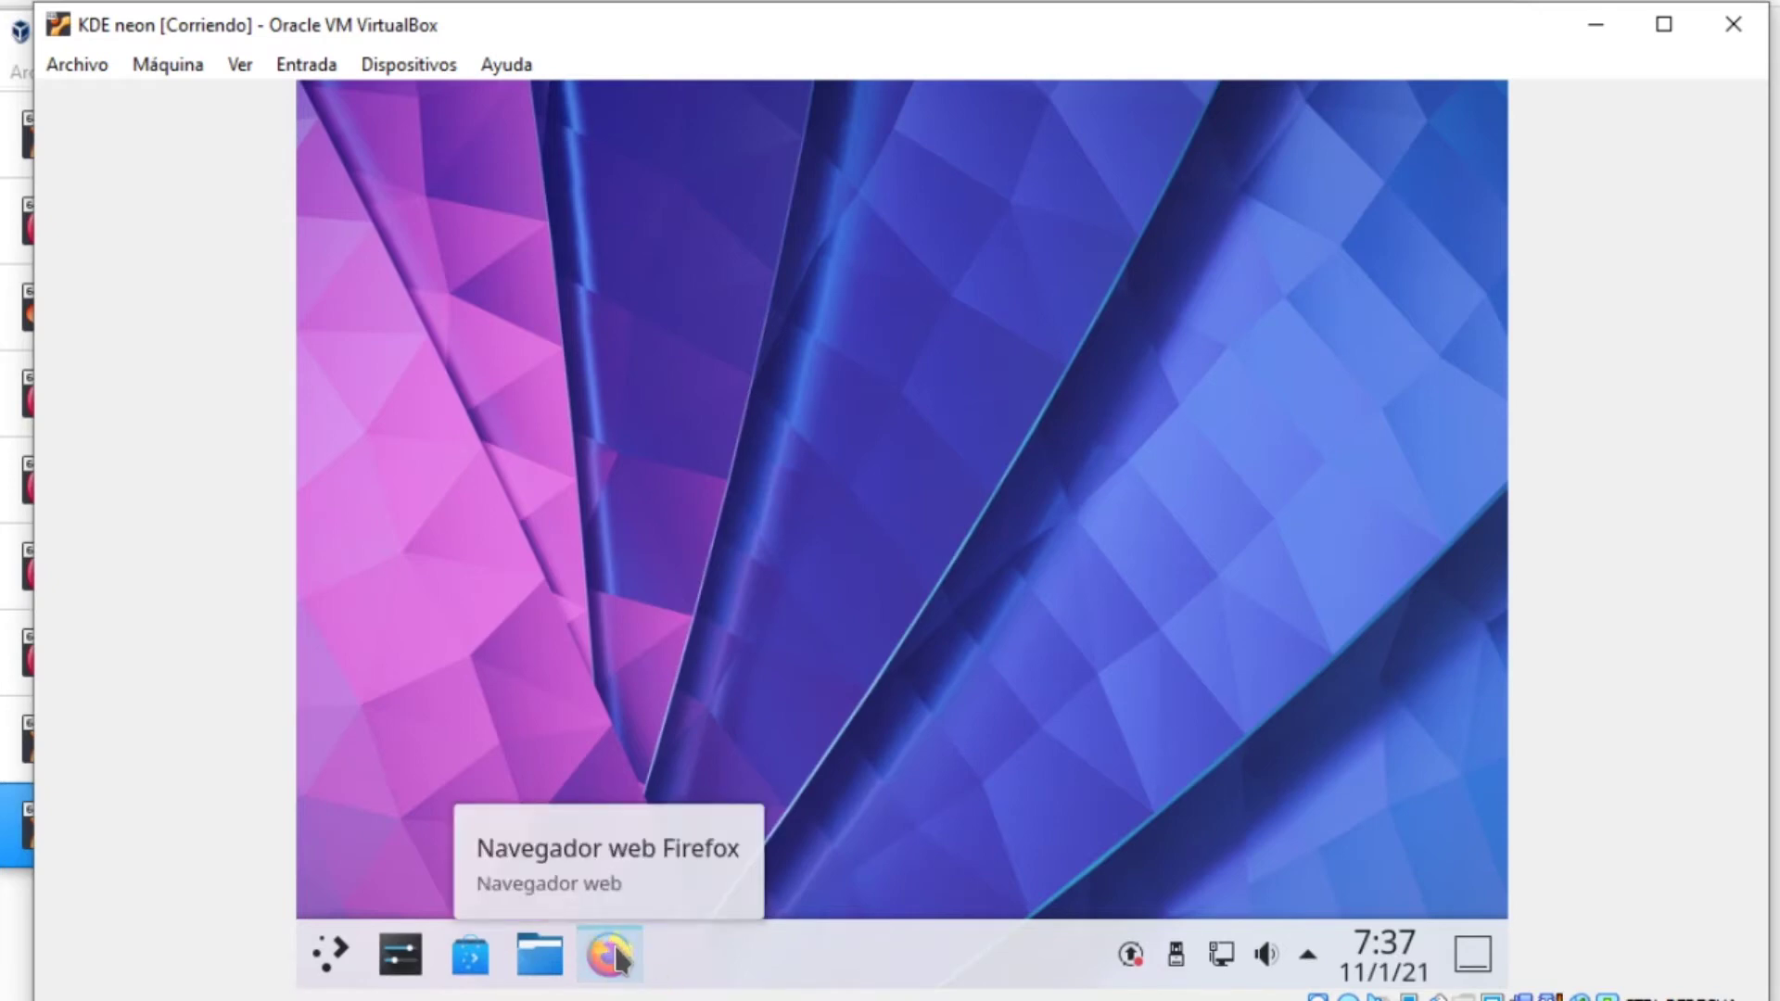
click(613, 948)
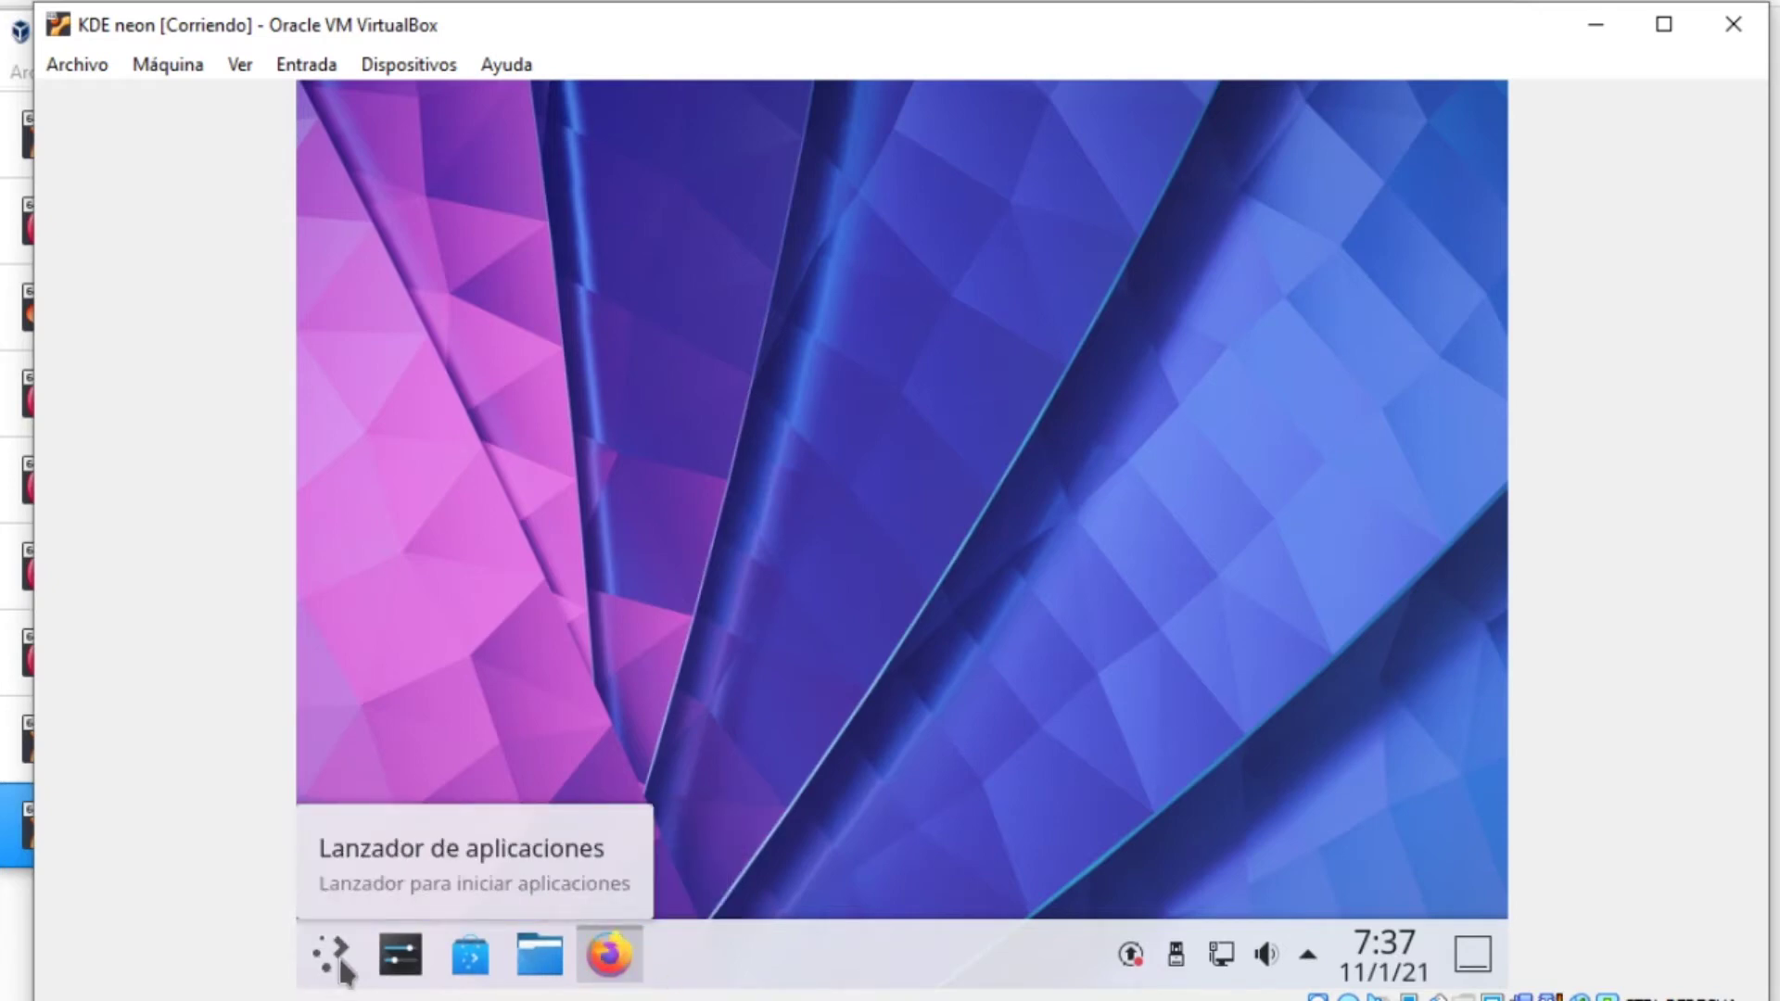
click(331, 953)
click(547, 839)
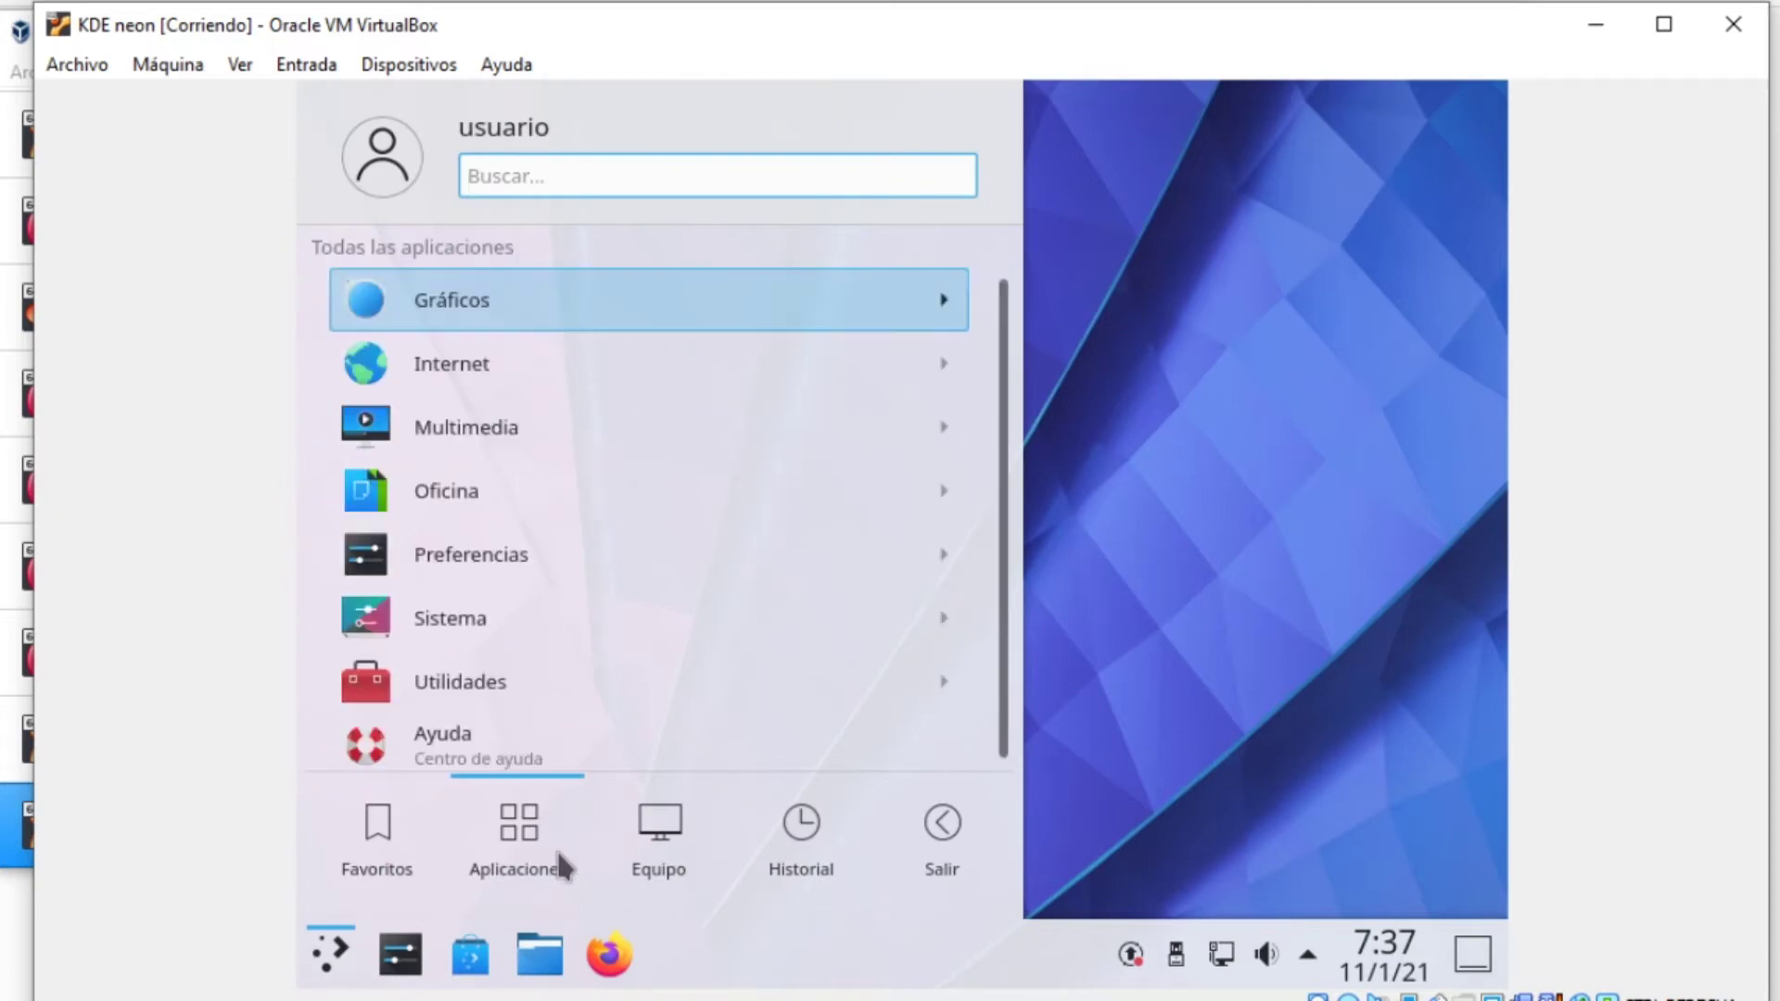
Launch Konsole from Sistema and enlarge its font twice with Ver > Agrandar la letra
click(569, 618)
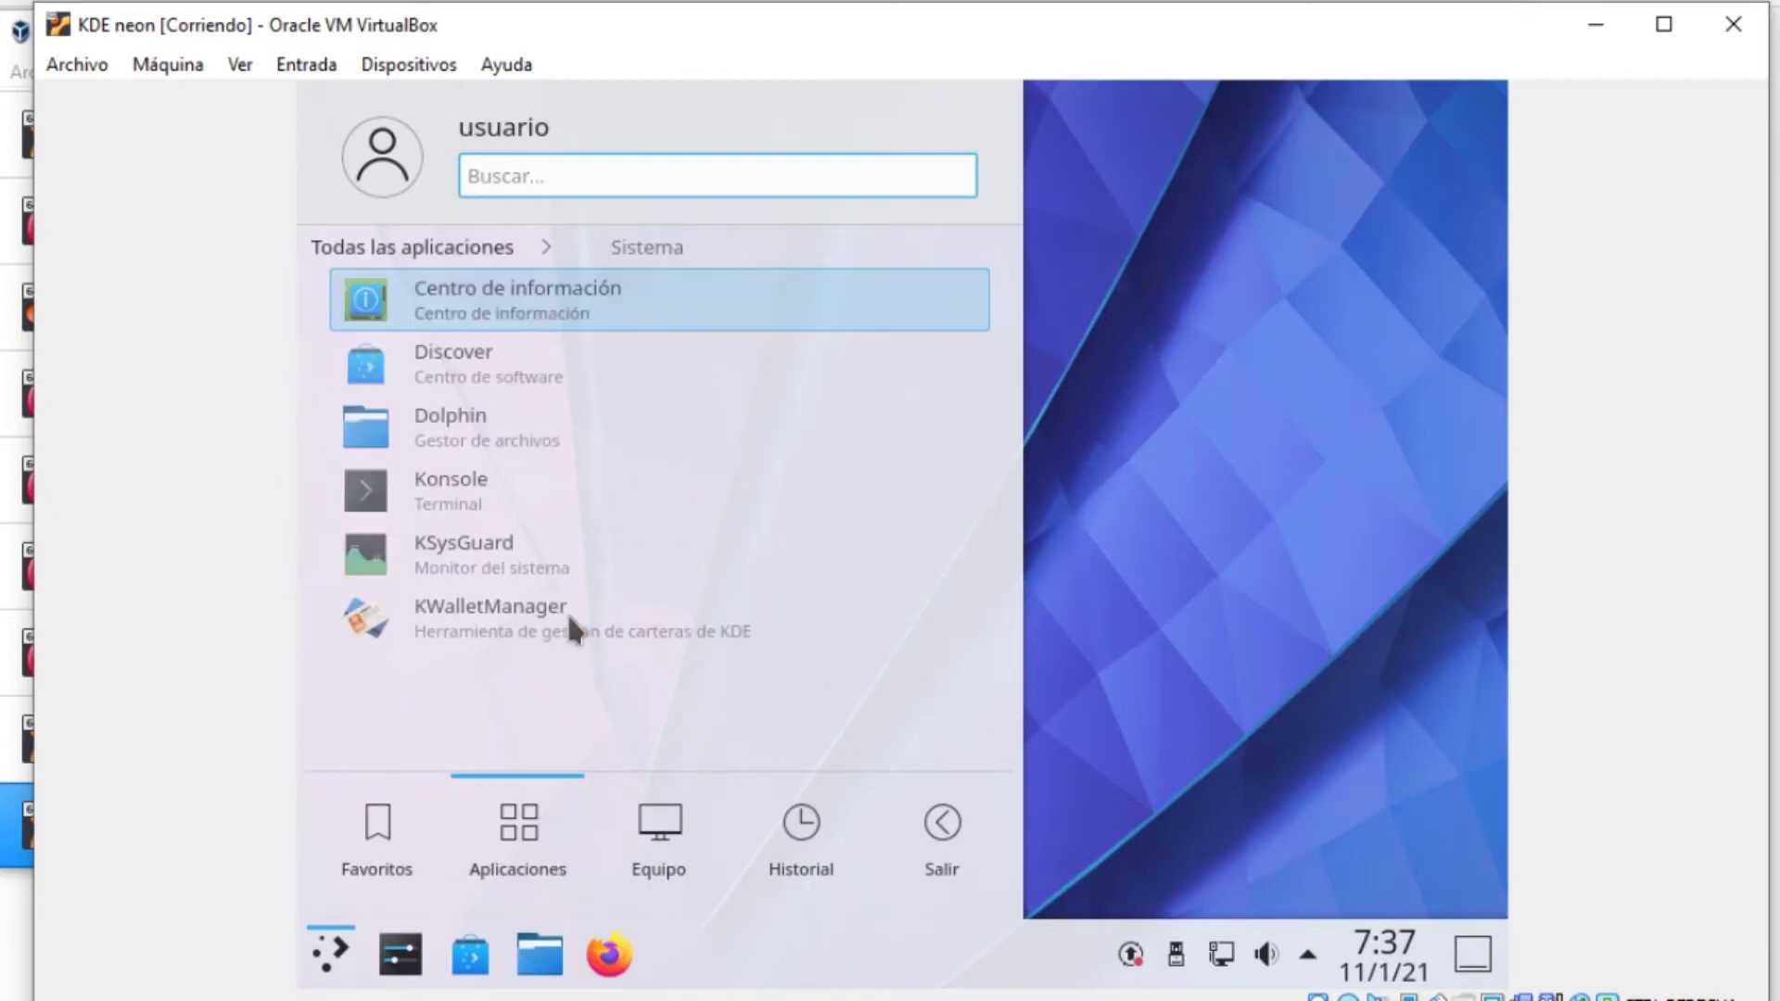
click(517, 471)
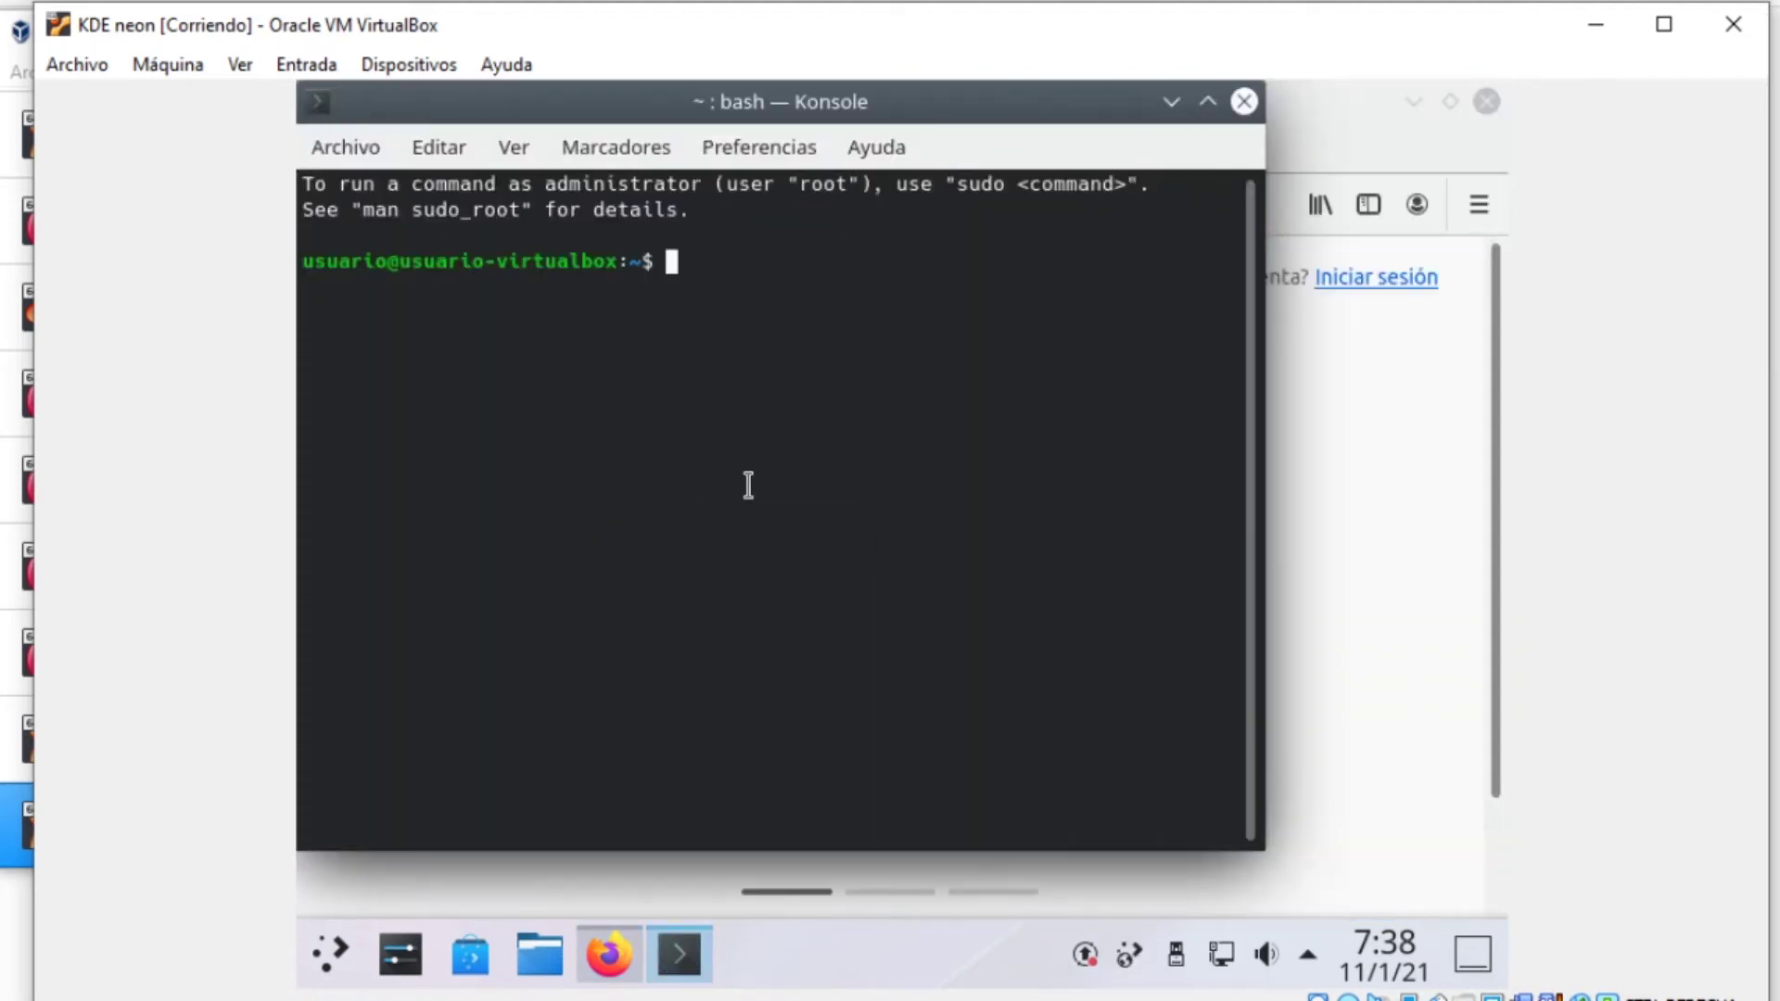
click(514, 146)
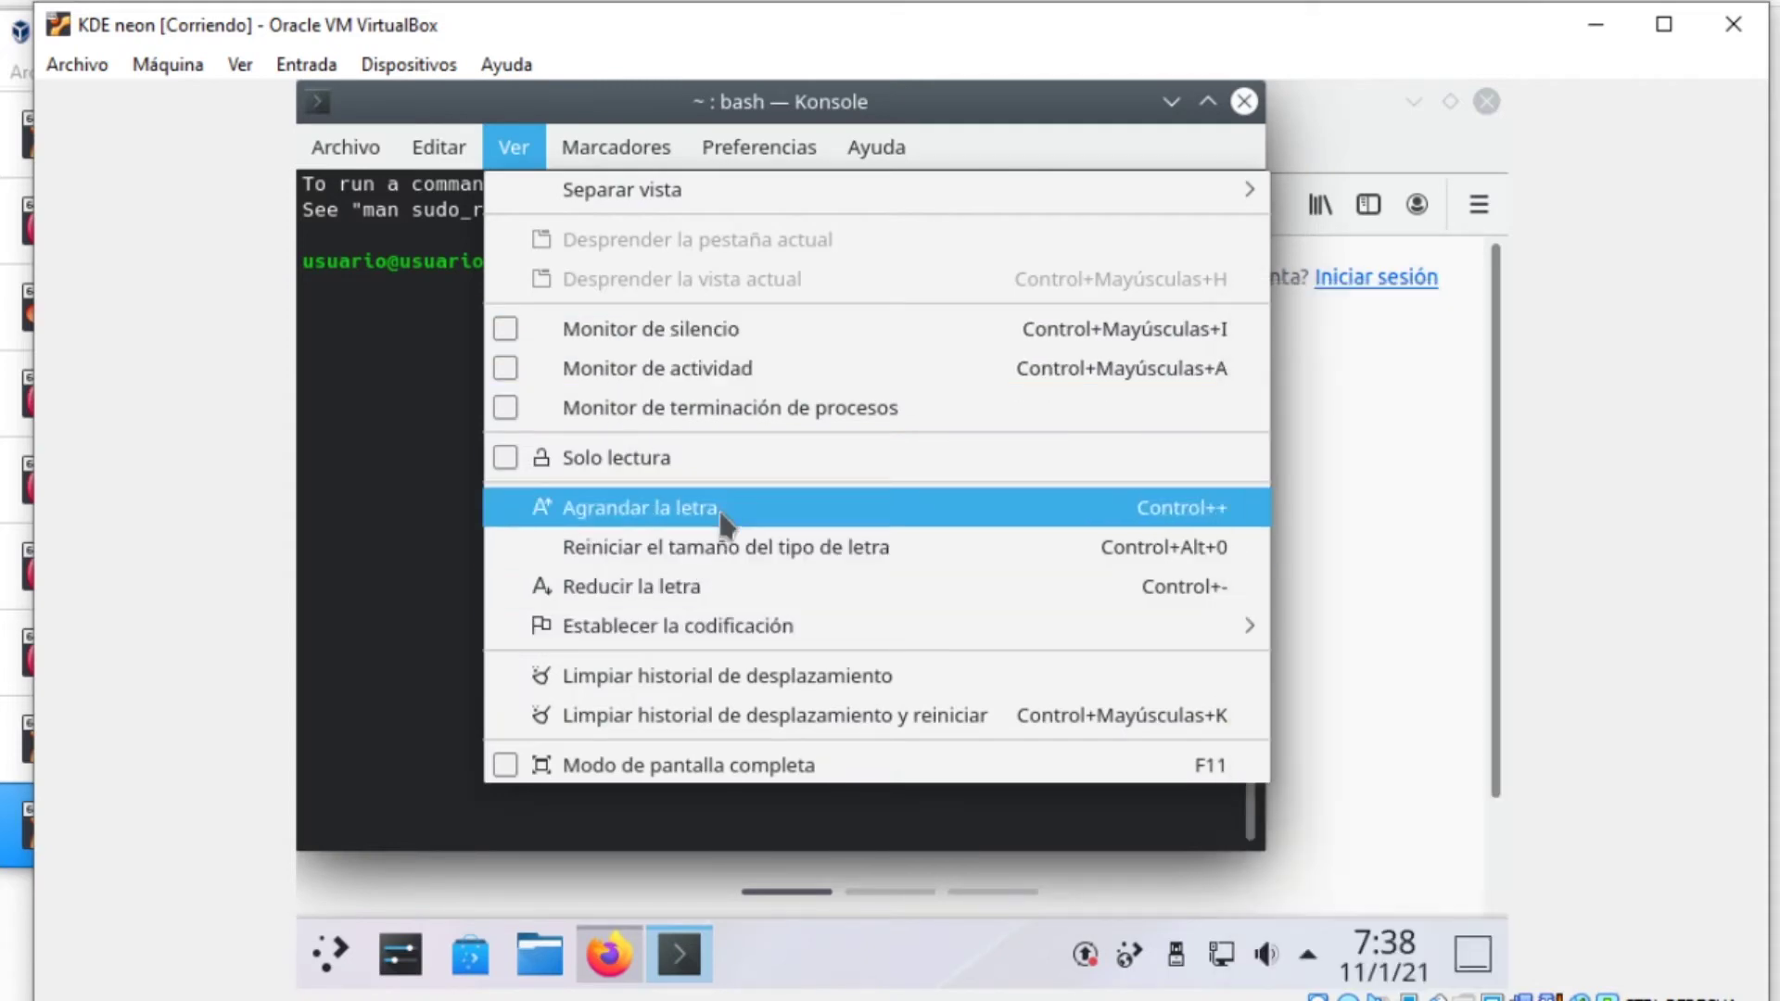
click(671, 505)
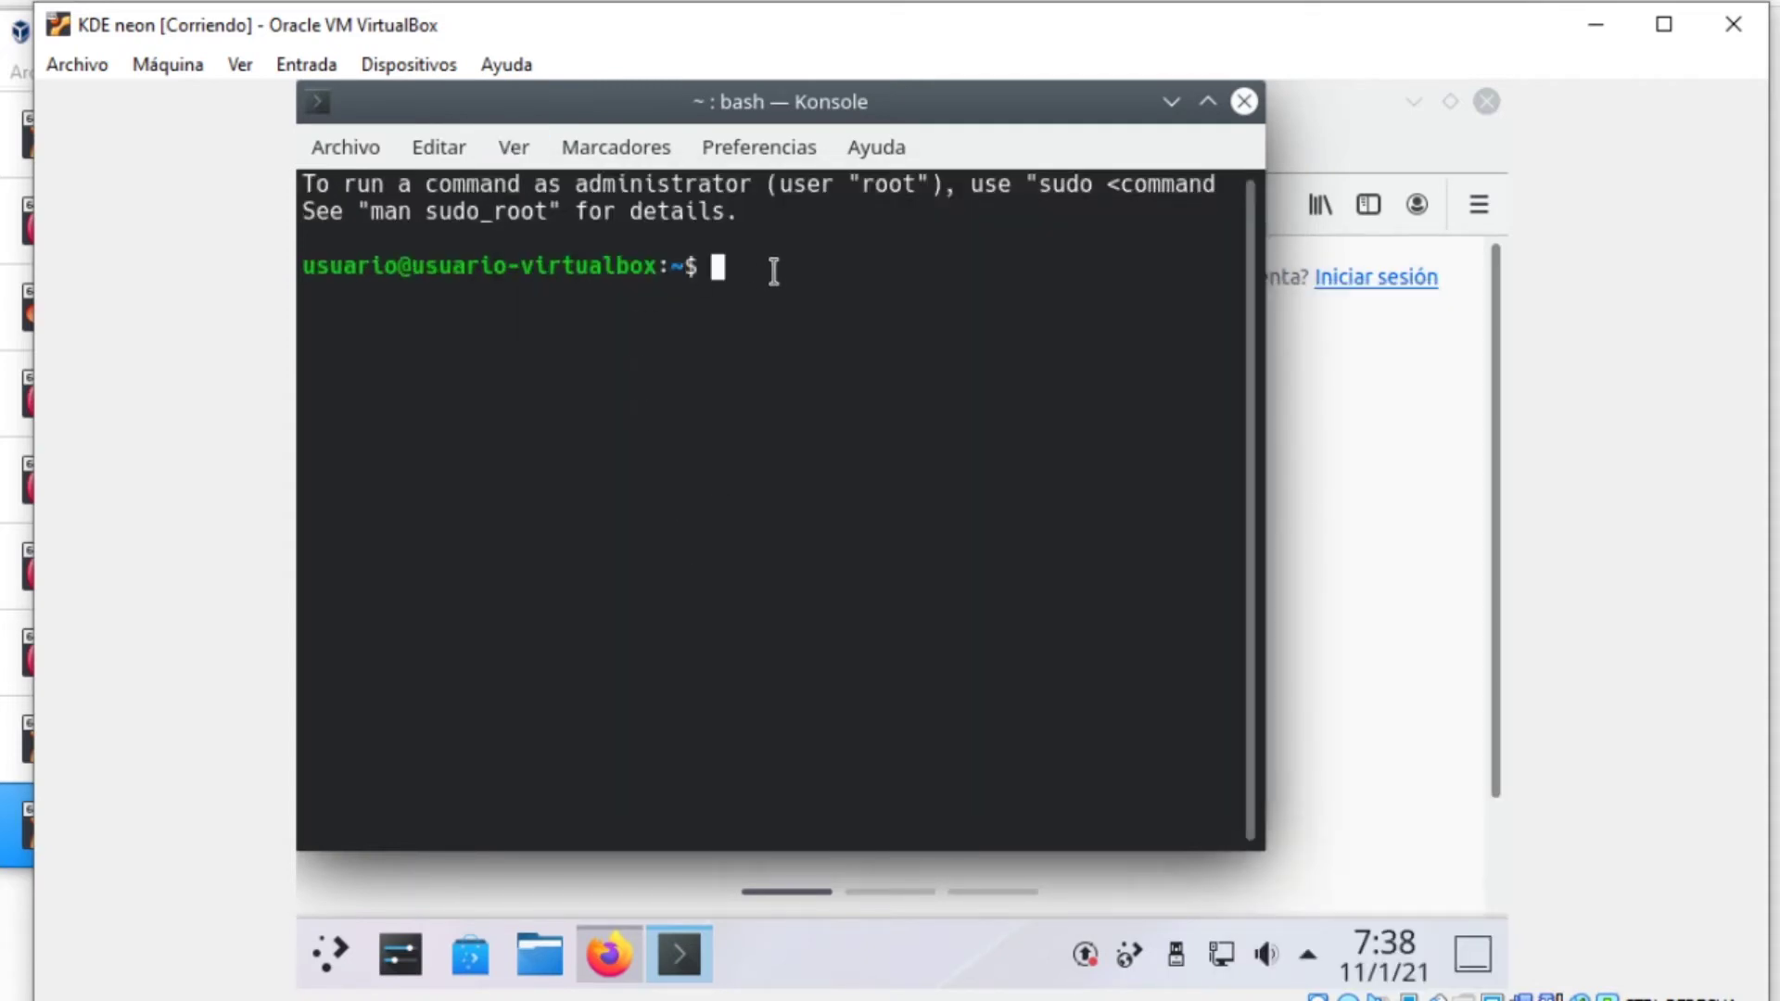
click(351, 147)
mouse_move(513, 147)
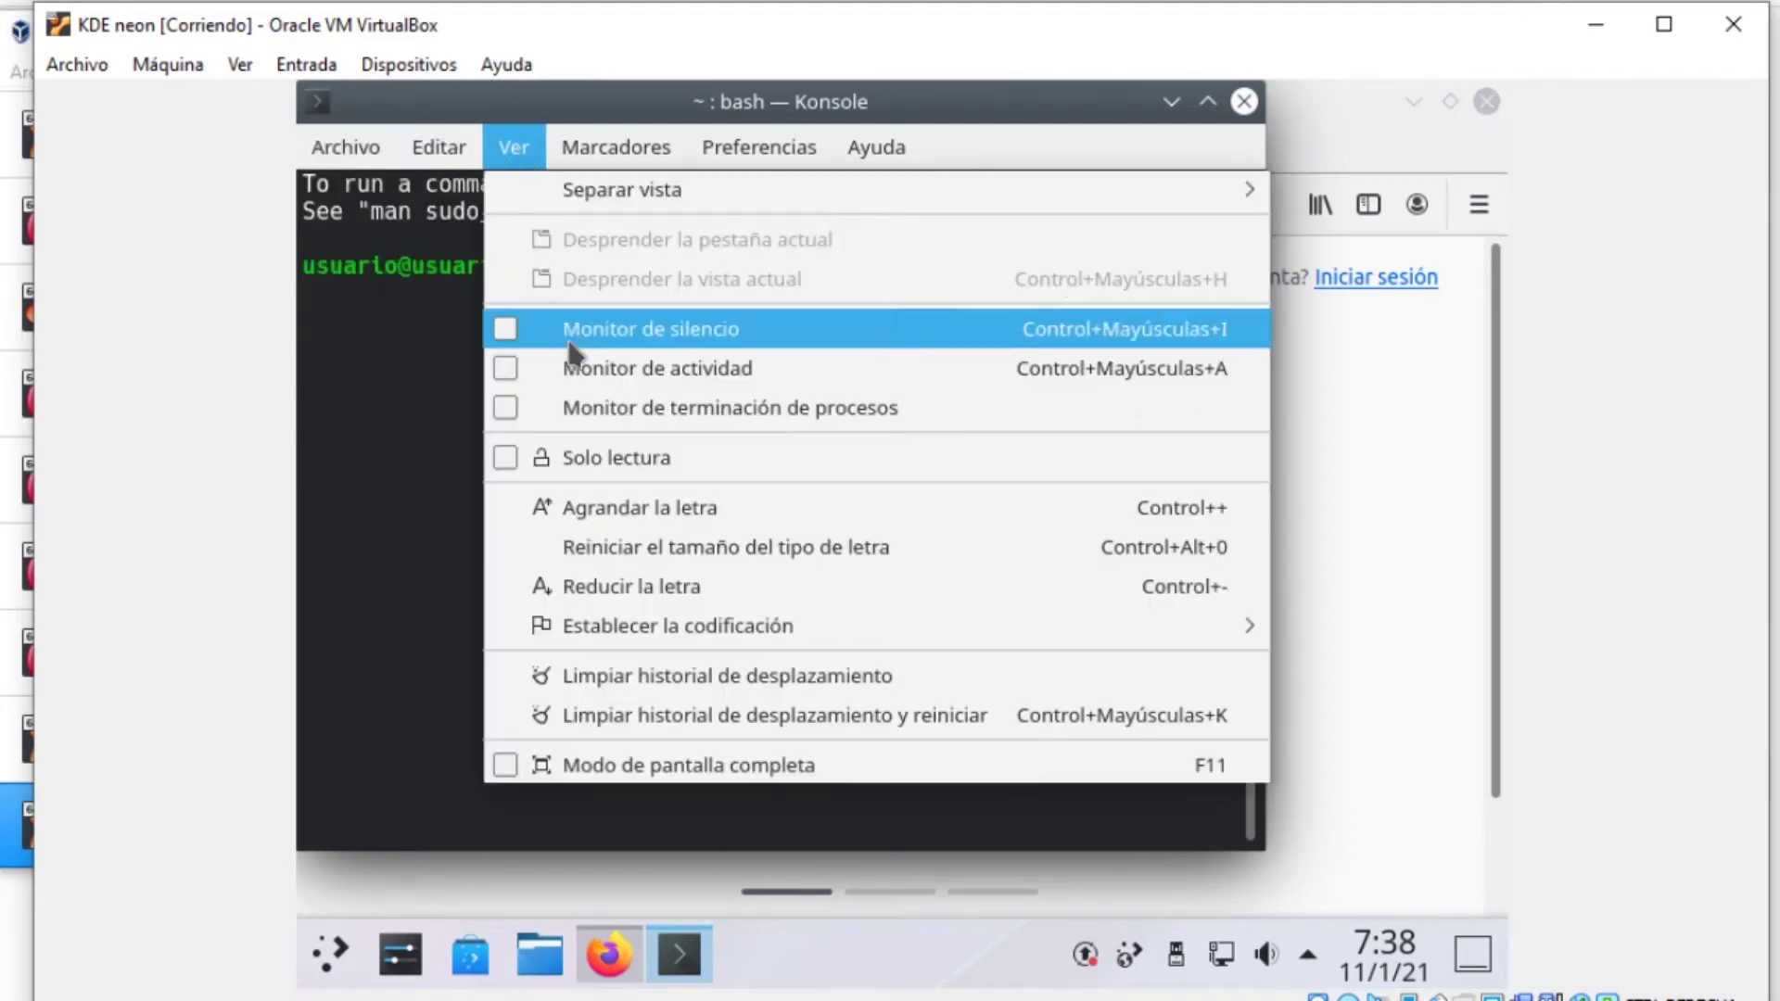
click(686, 521)
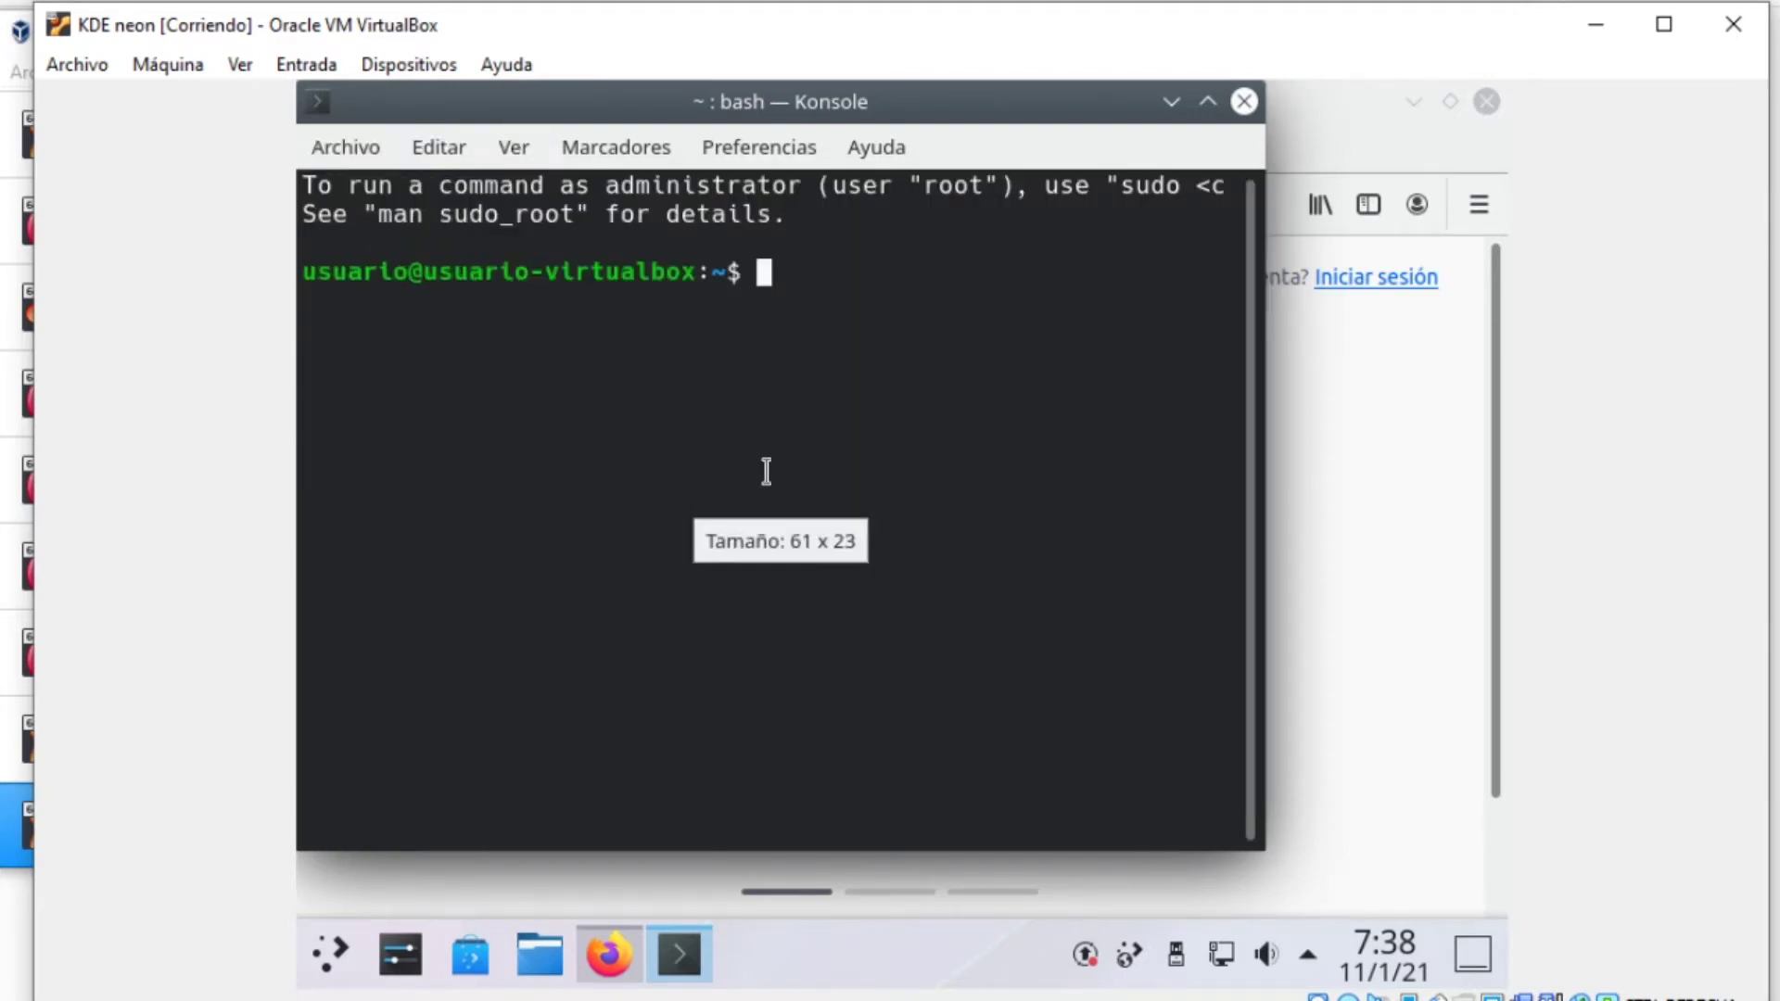
Open a root shell with sudo -s, entering the account password
text(sudo )
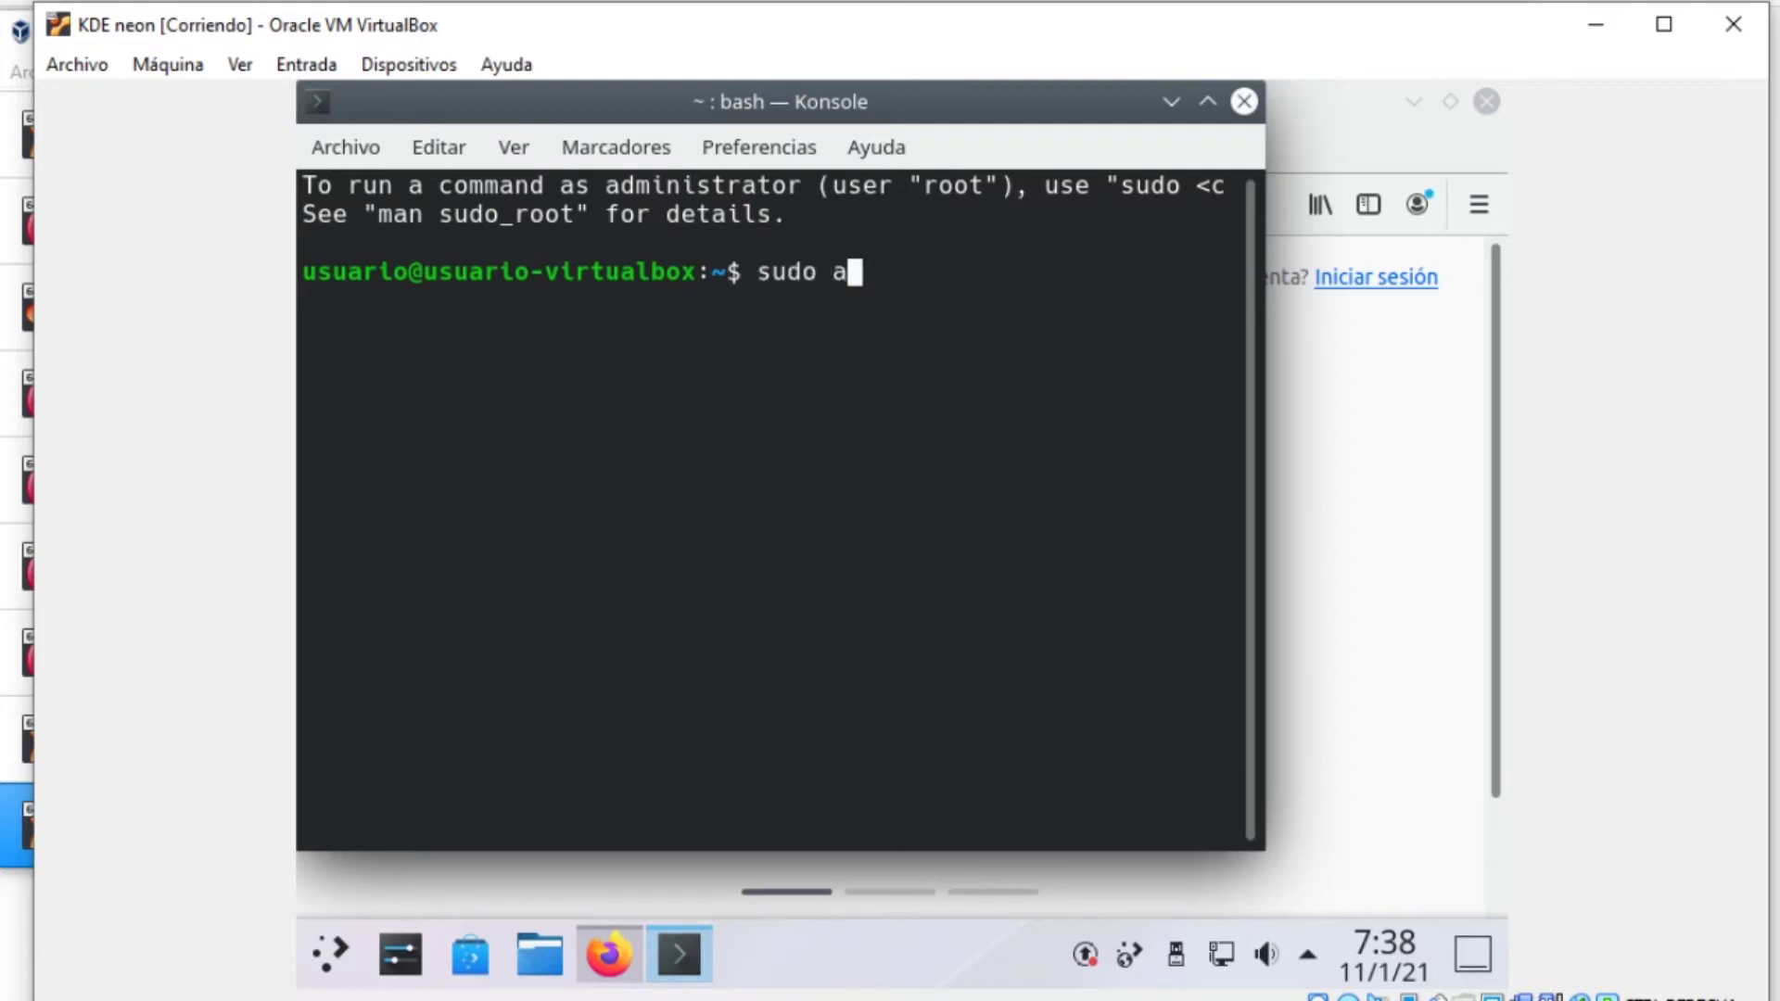
text(-s)
key(Return)
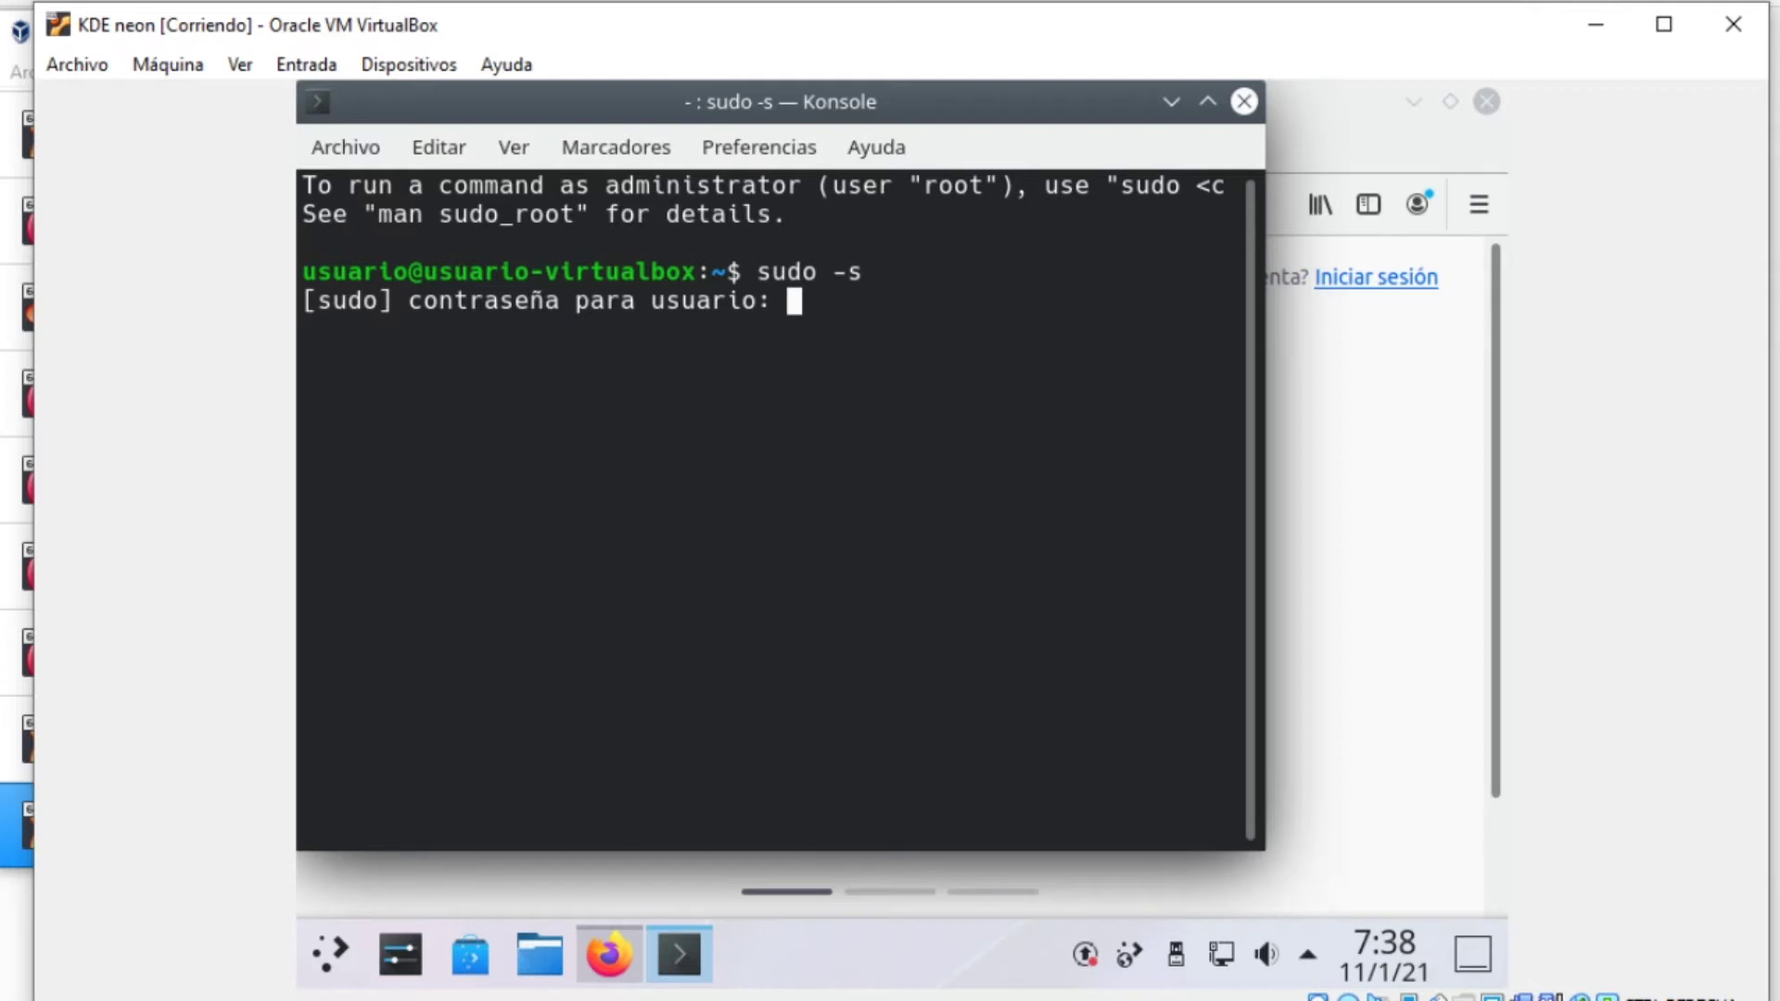
key(Return)
Run 'apt-get update ; apt-get -y upgrade', closing Firefox and its tabs so it updates
text(apt-get update ; apt-get)
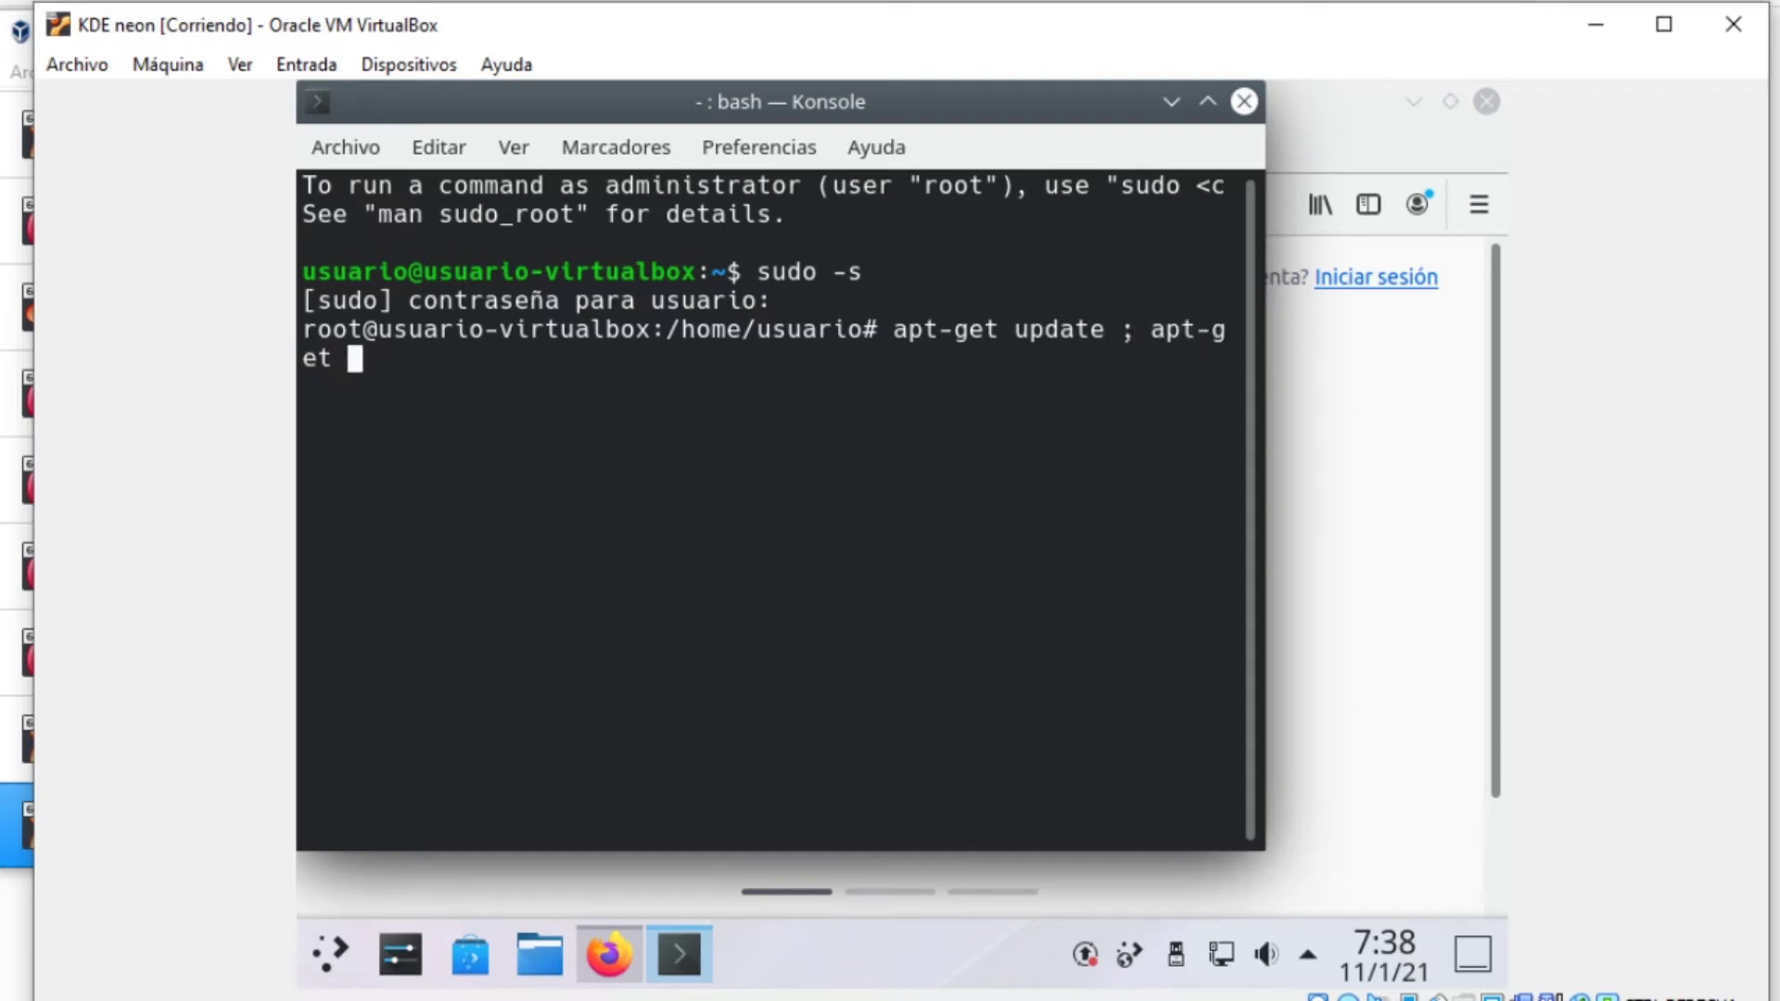
text( up)
text(gr)
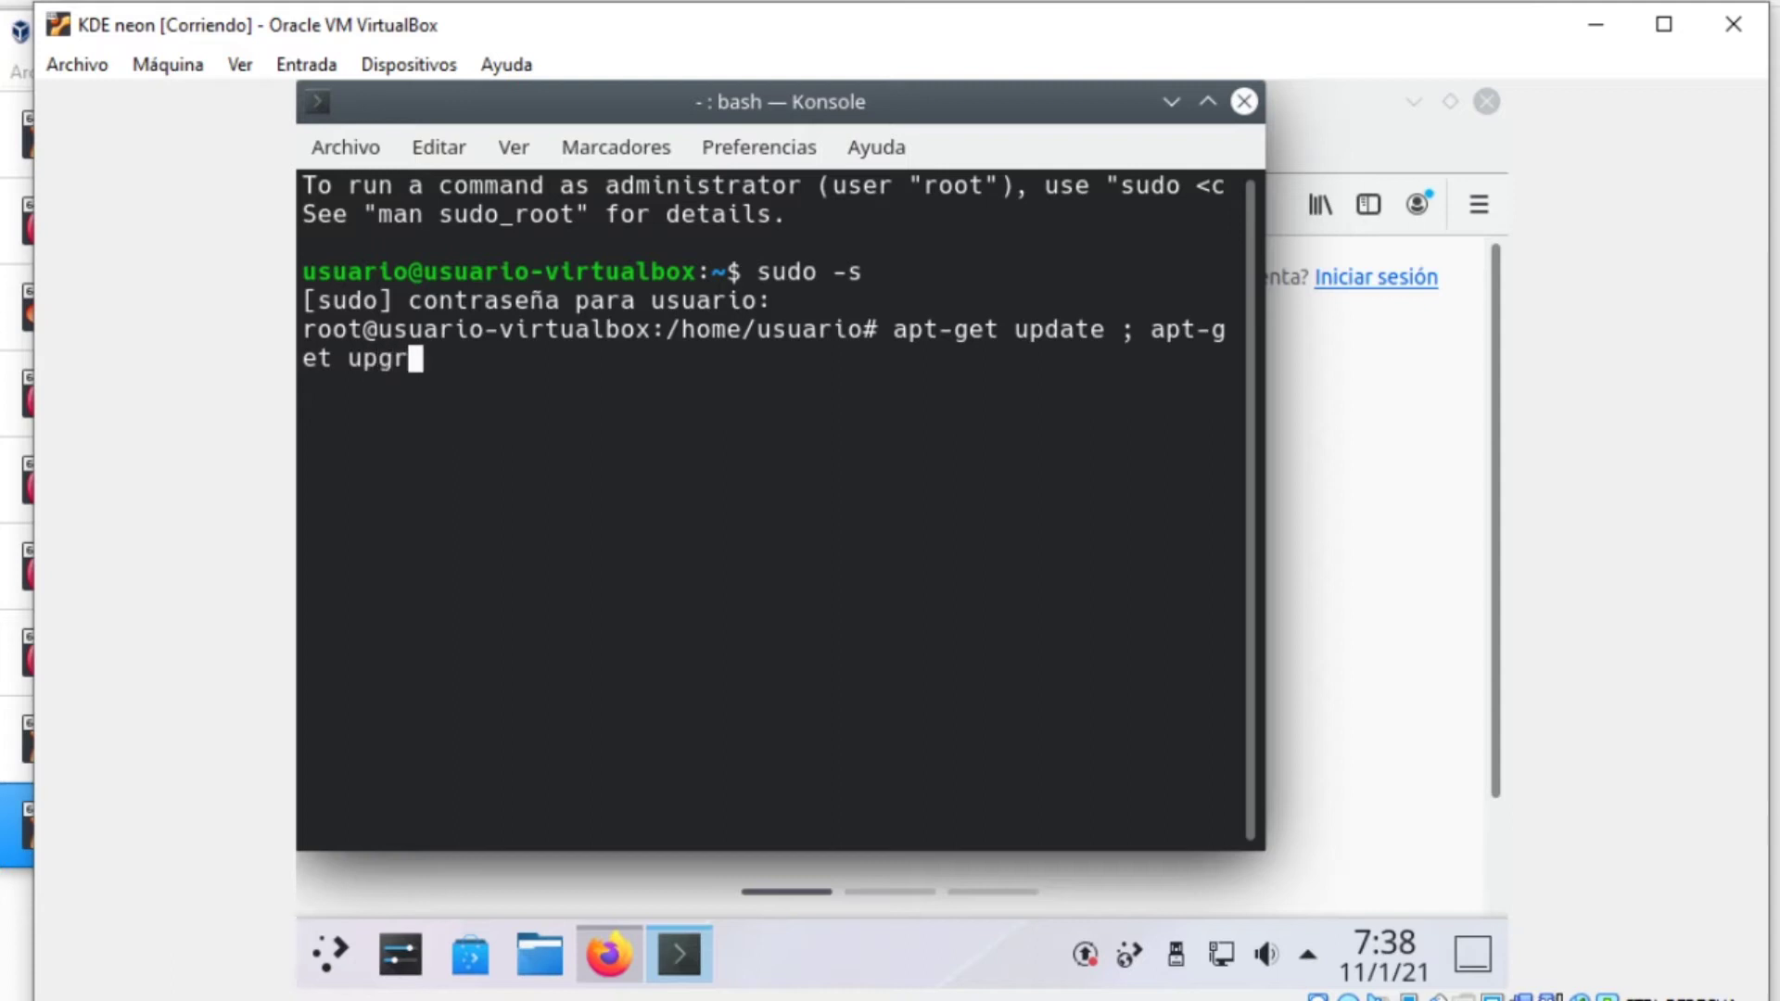
text(adr)
key(BackSpace)
text(e)
key(Left)
key(Left)
key(Left)
key(Left)
key(Left)
key(Left)
key(Left)
key(Left)
text(.)
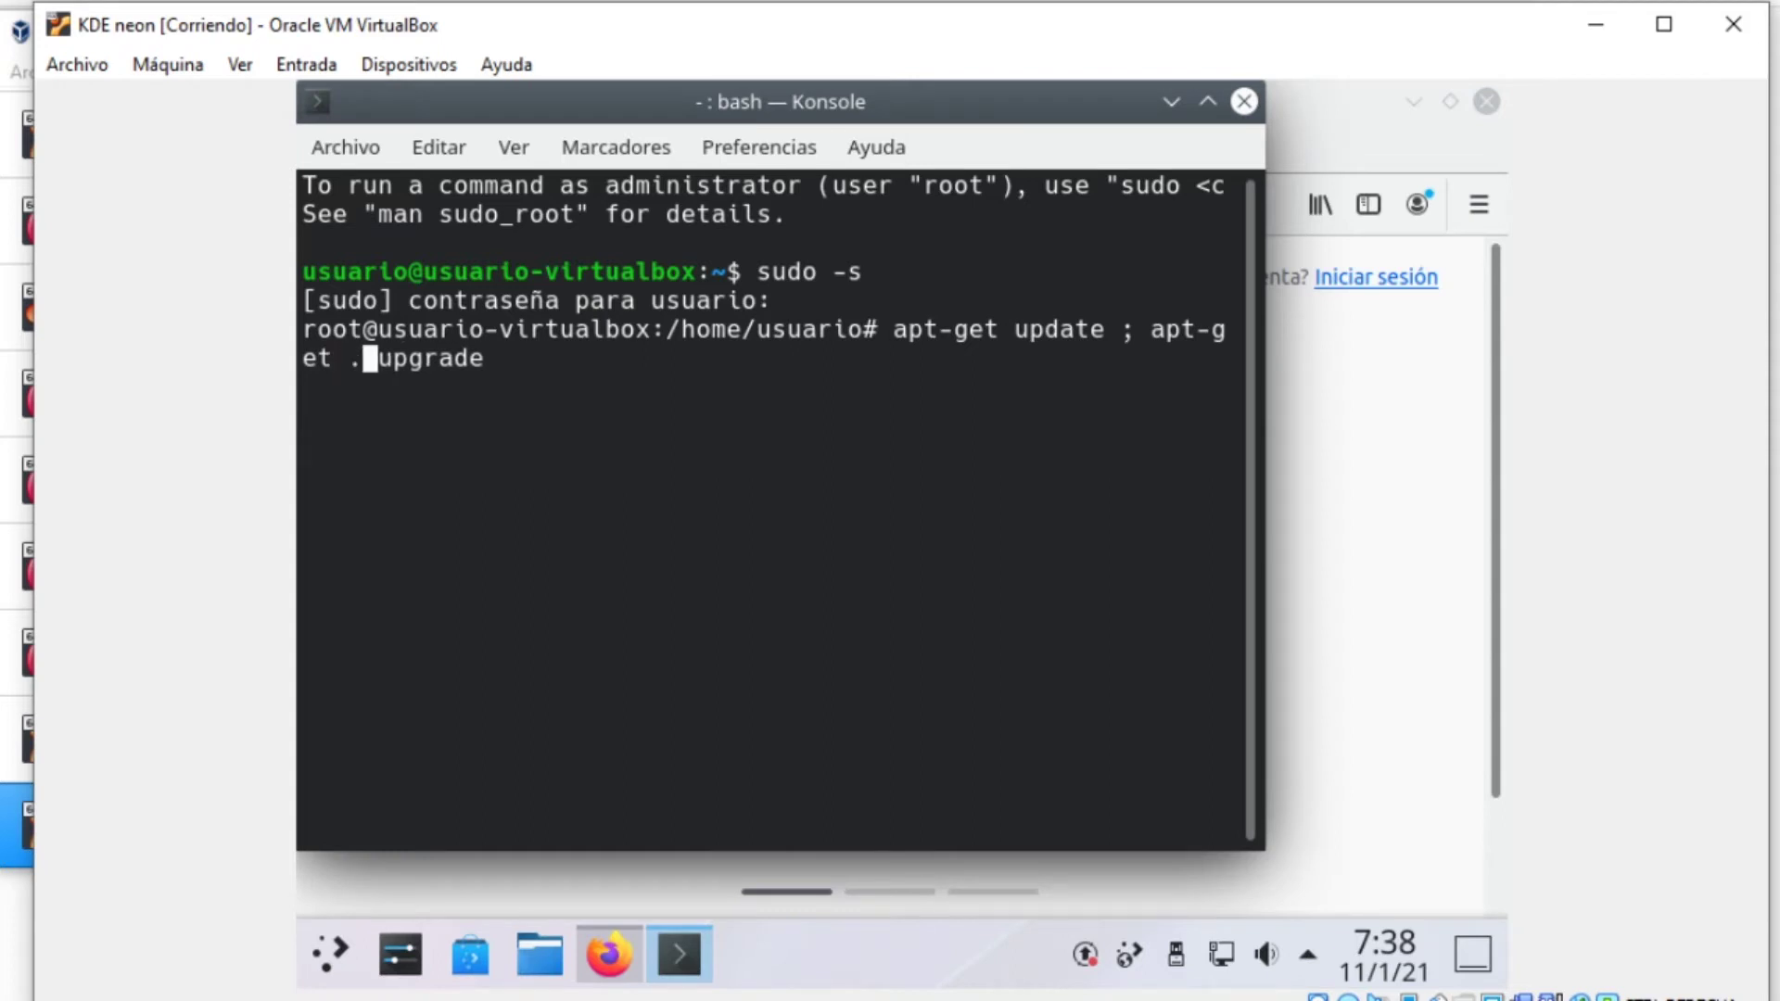
key(BackSpace)
text(-y)
key(Right)
key(Right)
key(Right)
key(Right)
key(Right)
key(Right)
key(Right)
key(Right)
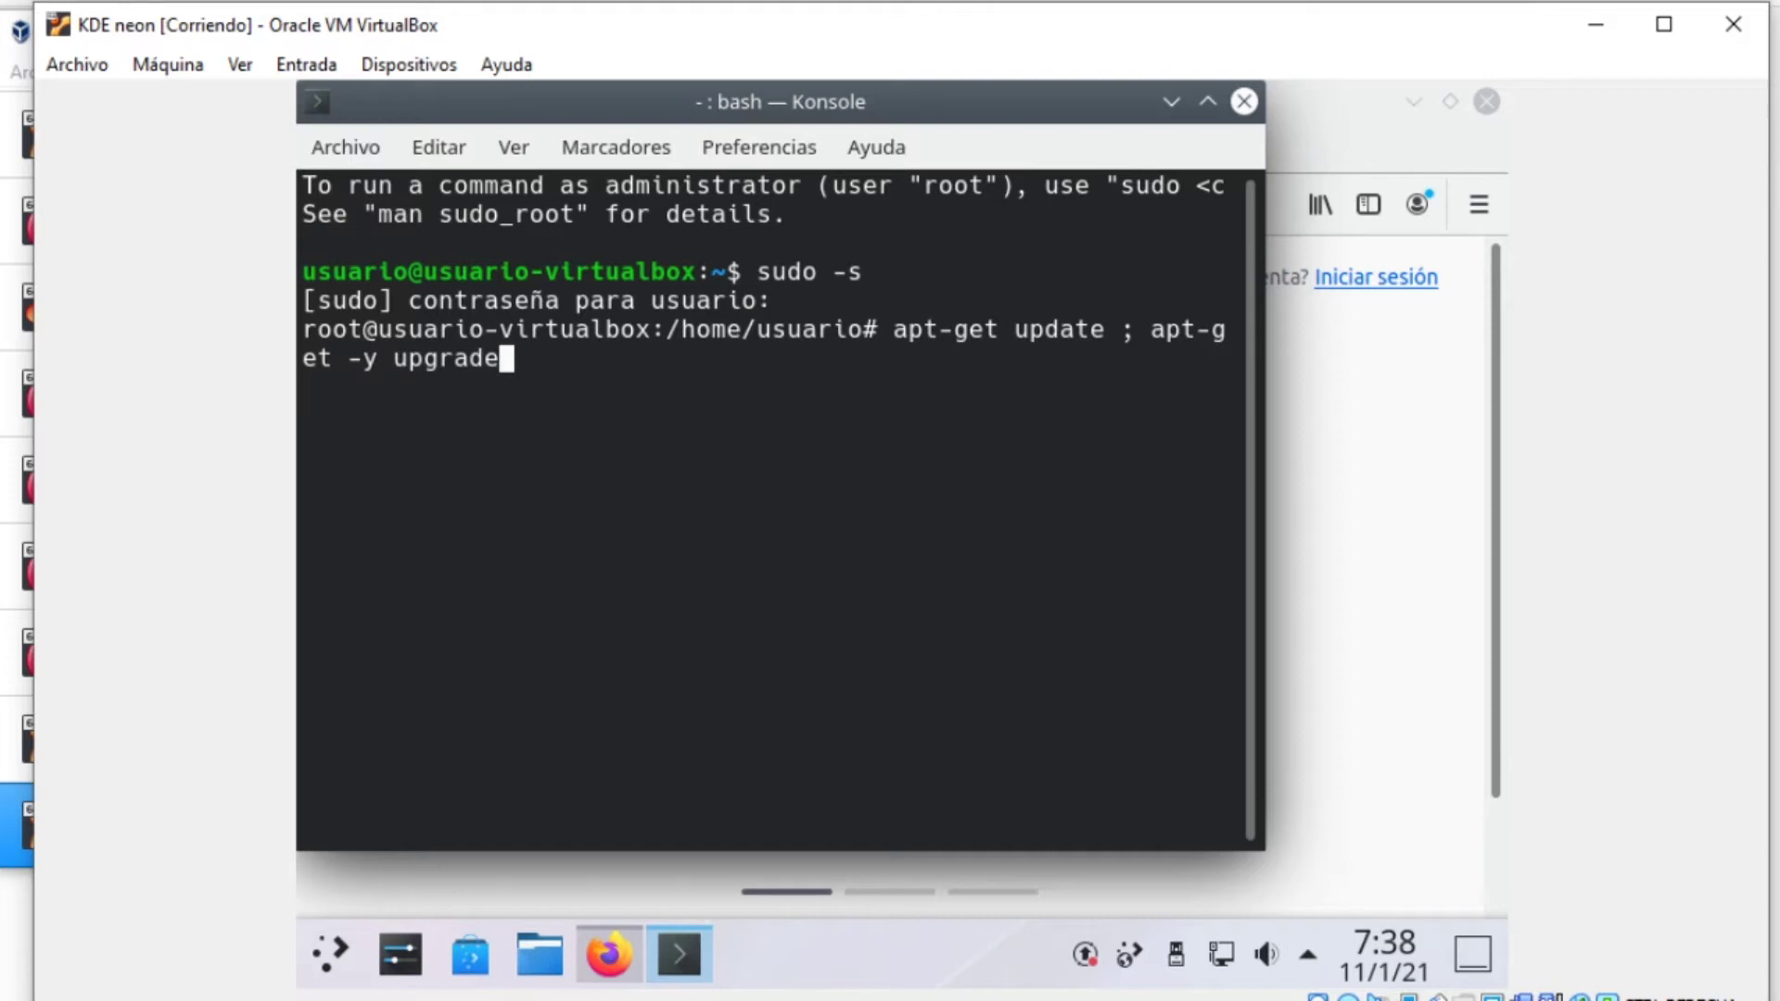
key(Return)
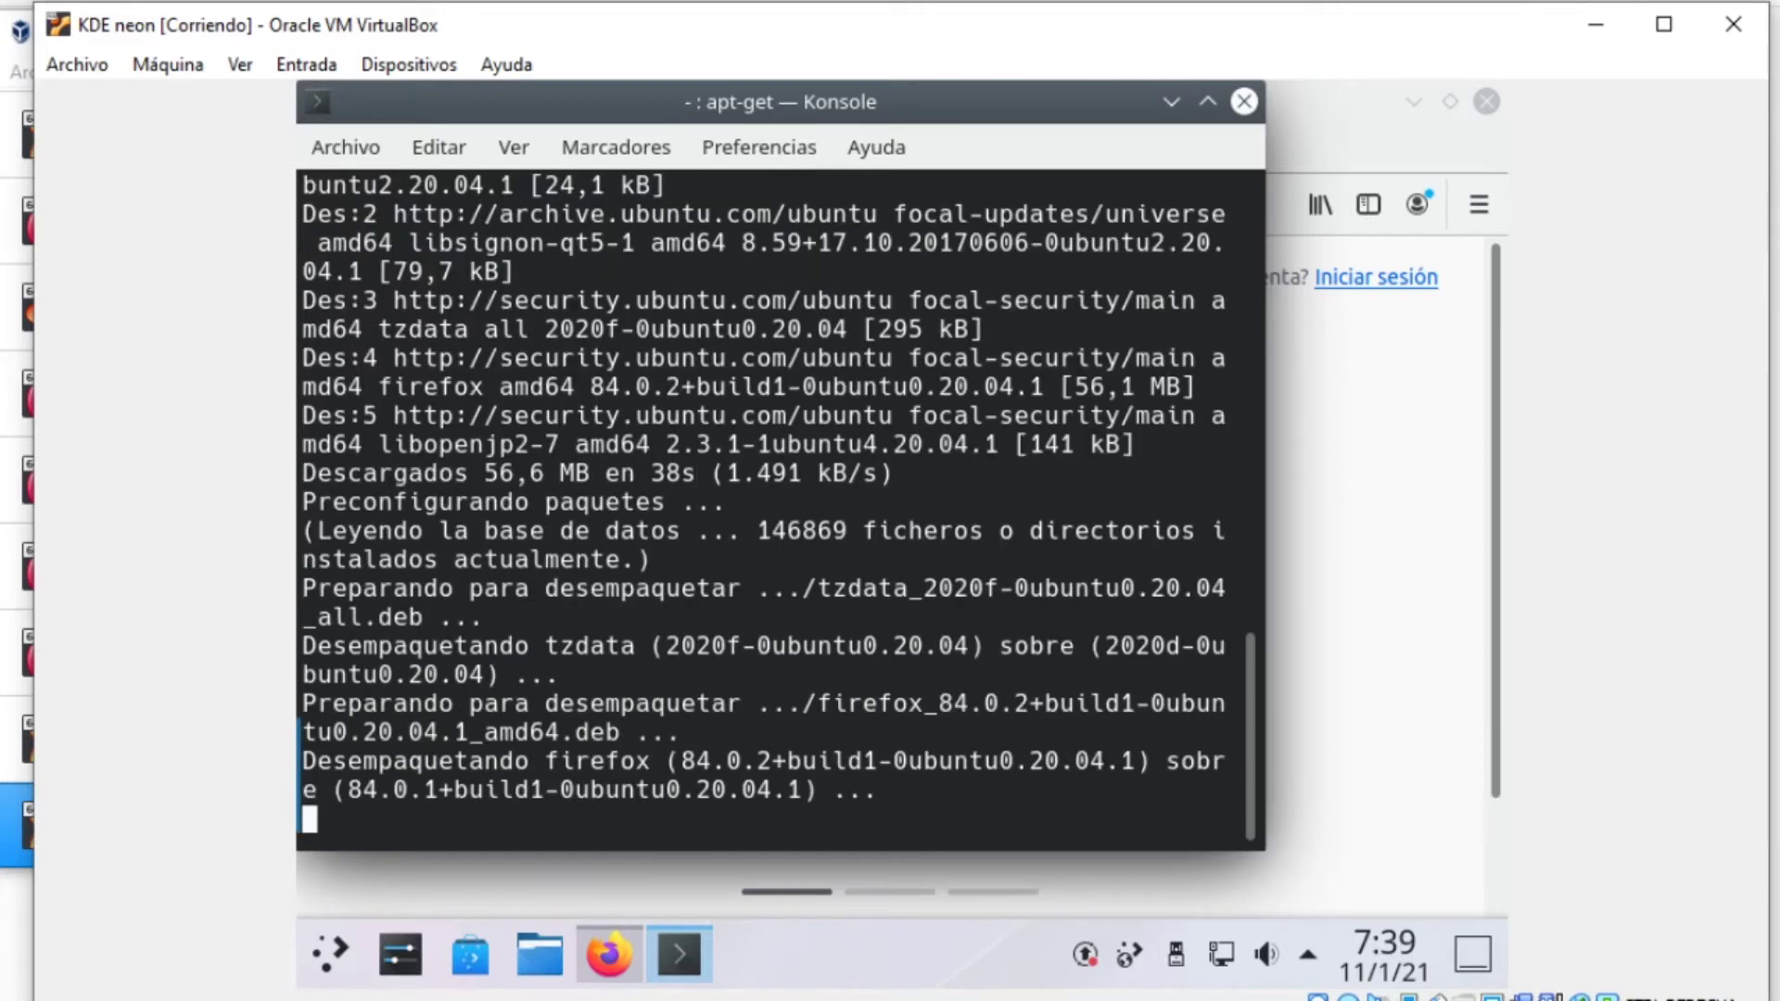
click(1487, 100)
click(1206, 603)
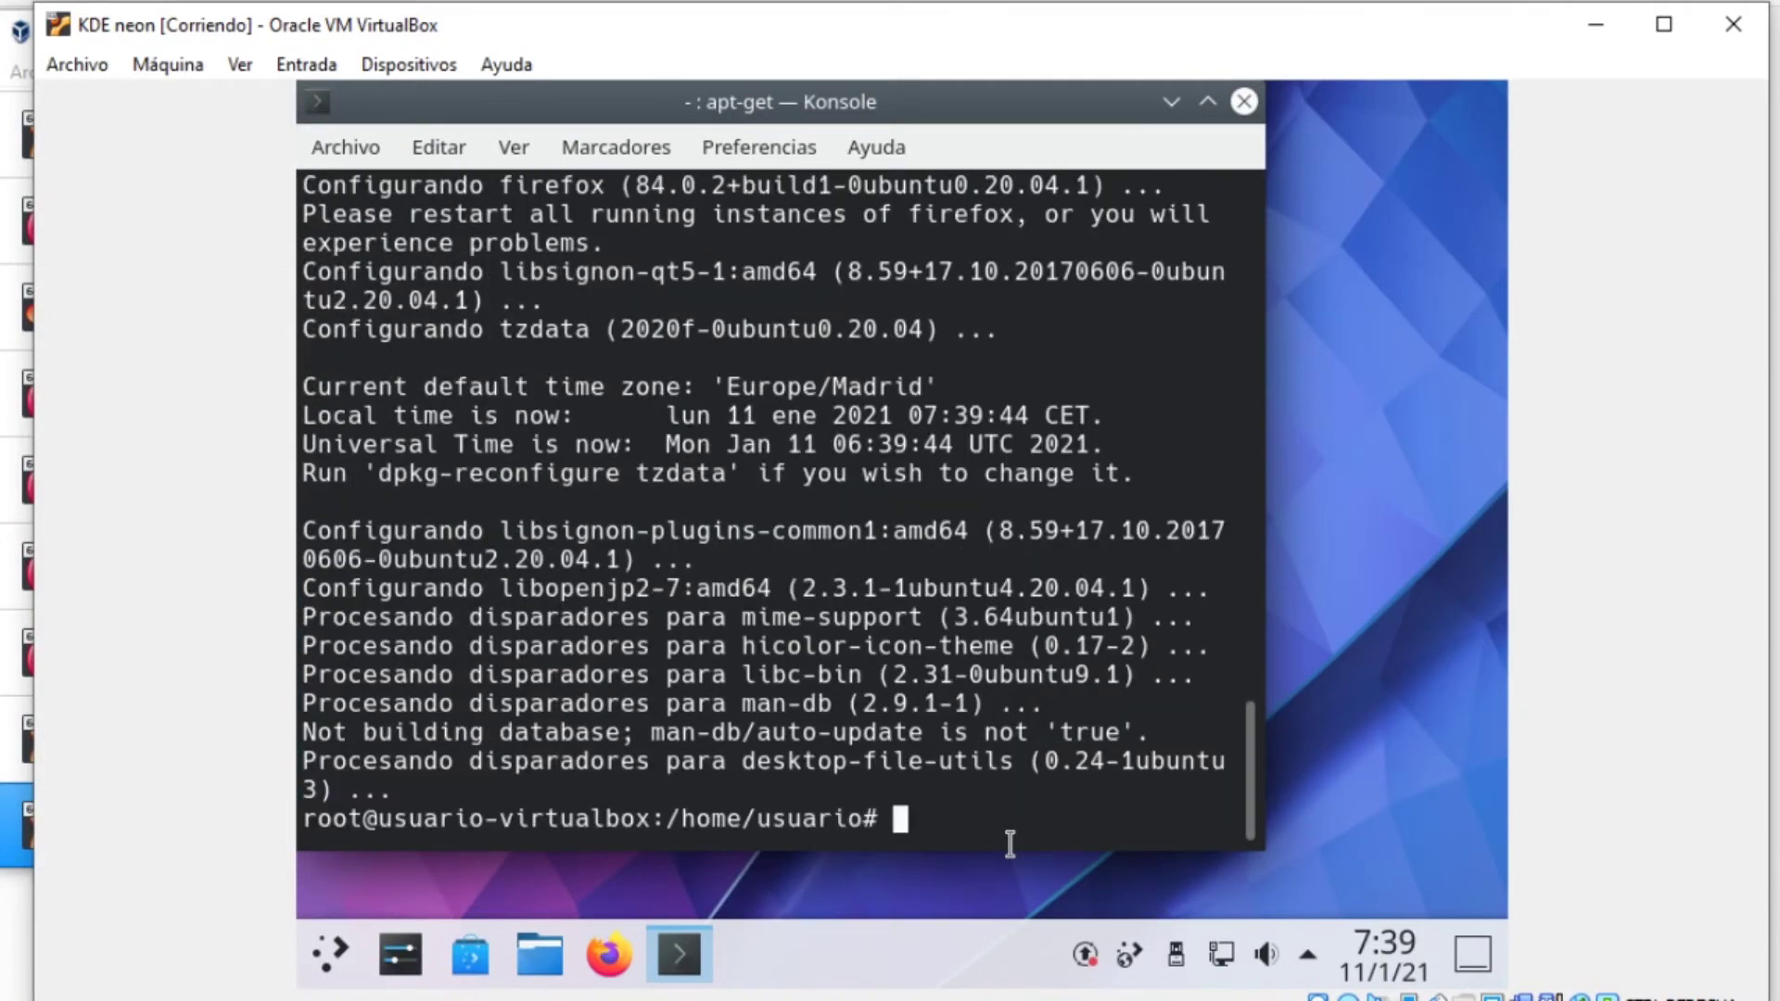
Install gcc, g++ and build-essential with apt-get, answering S for 35 new packages
text(apt-g)
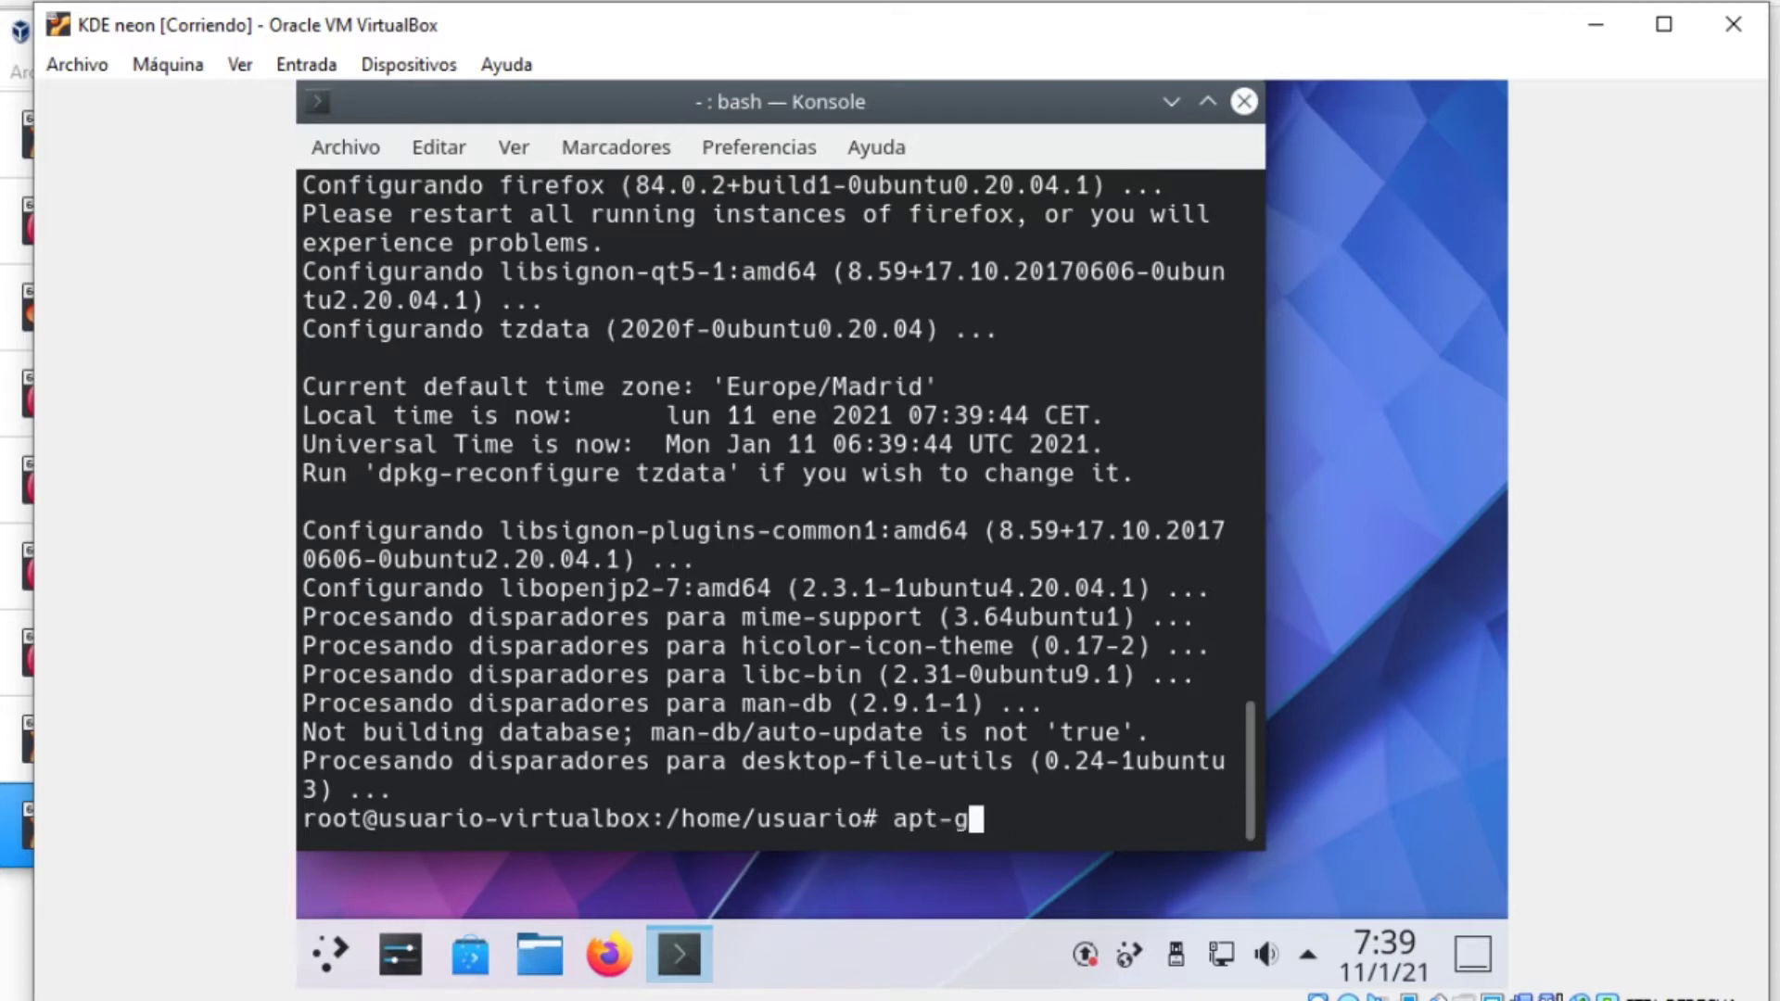
text(et instal)
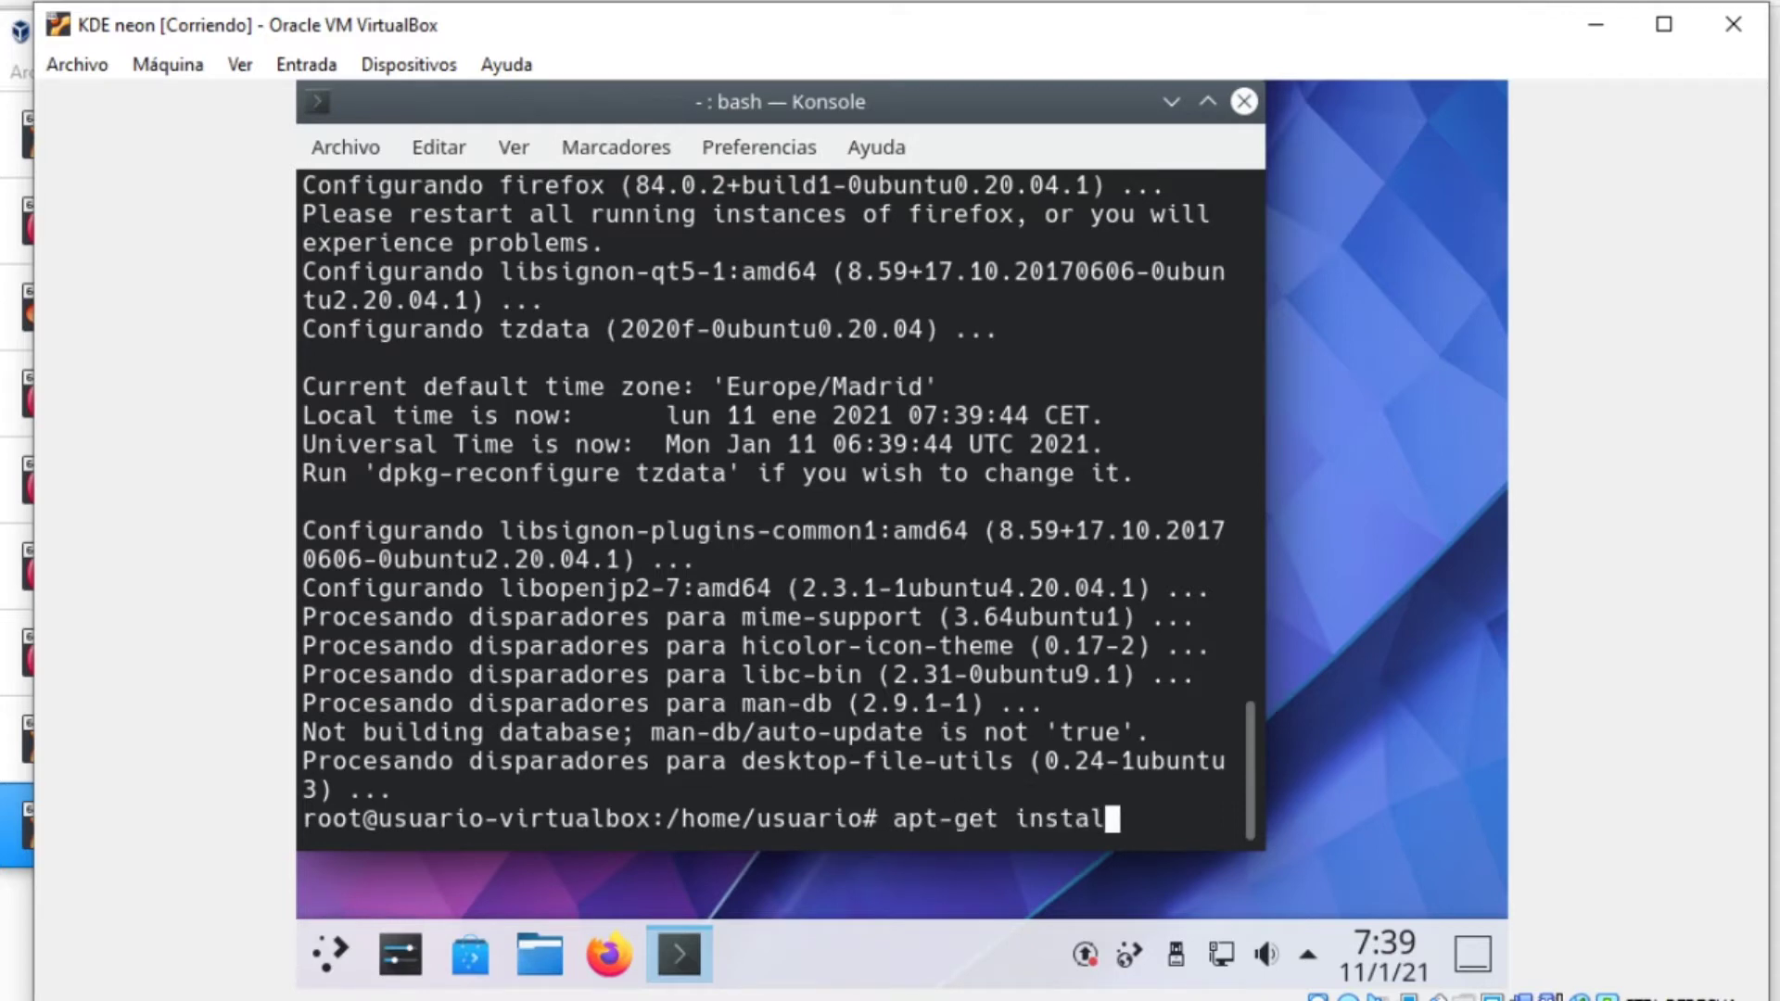
text(l gcc g++ build)
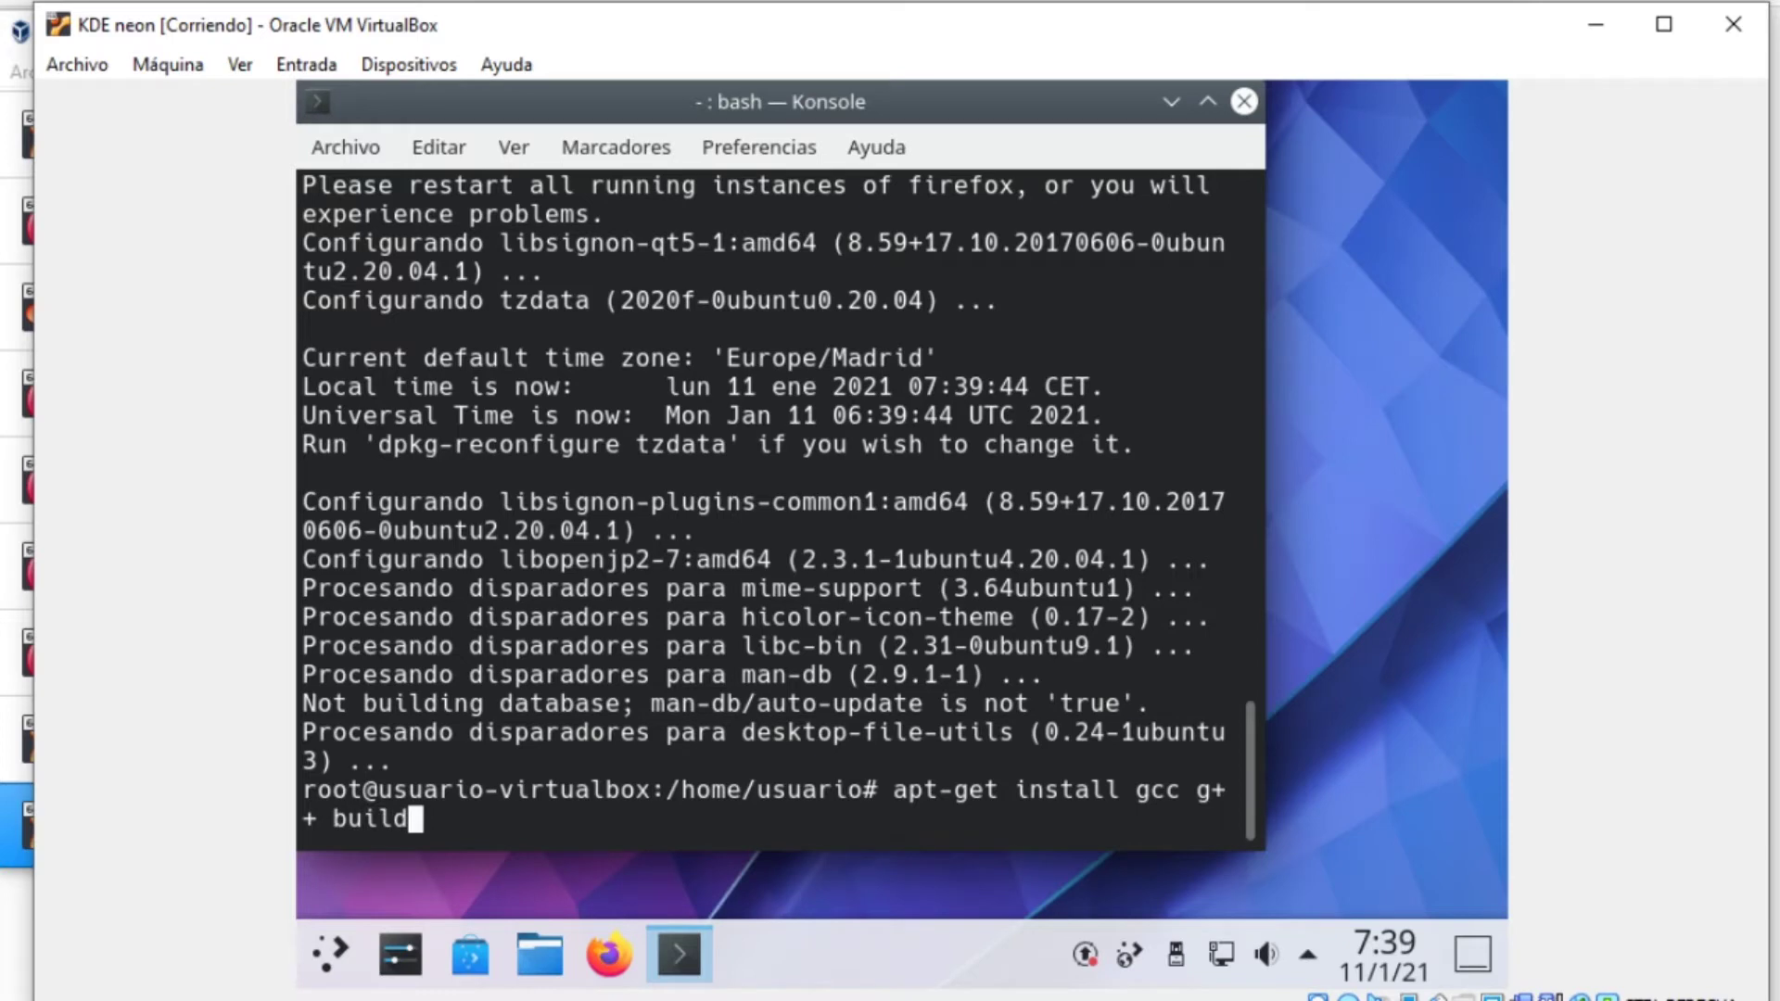
text(-sss*)
key(Return)
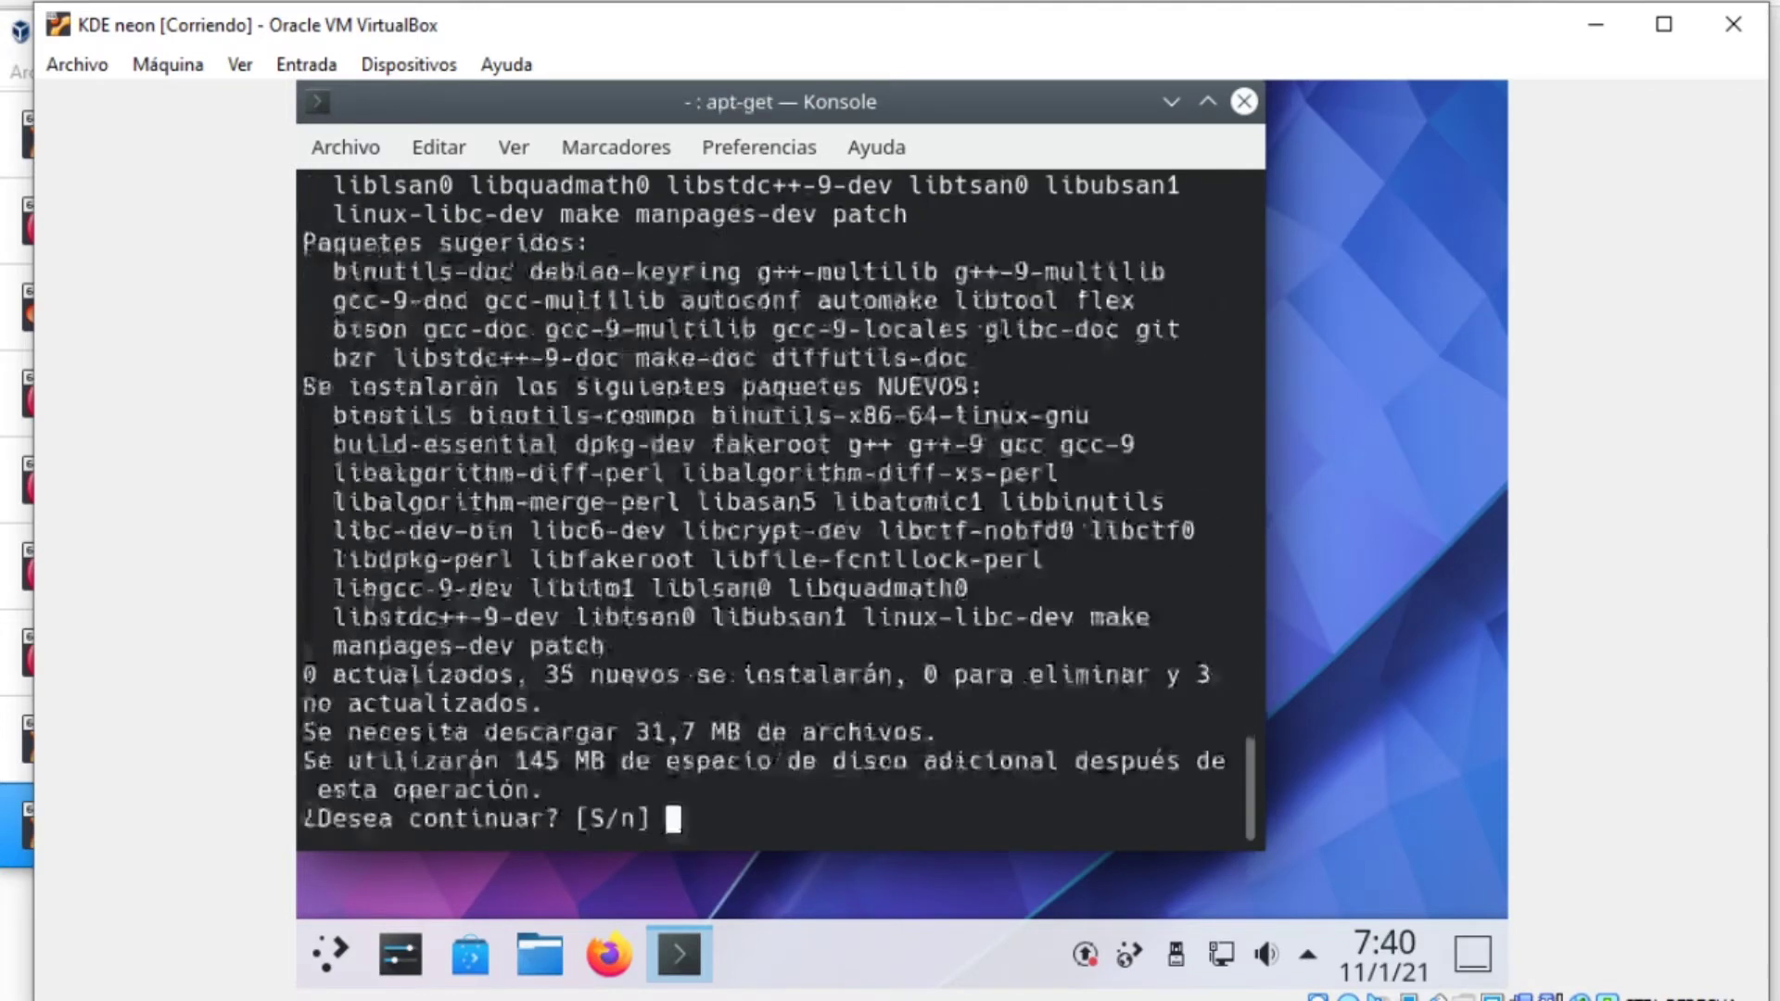
text(S)
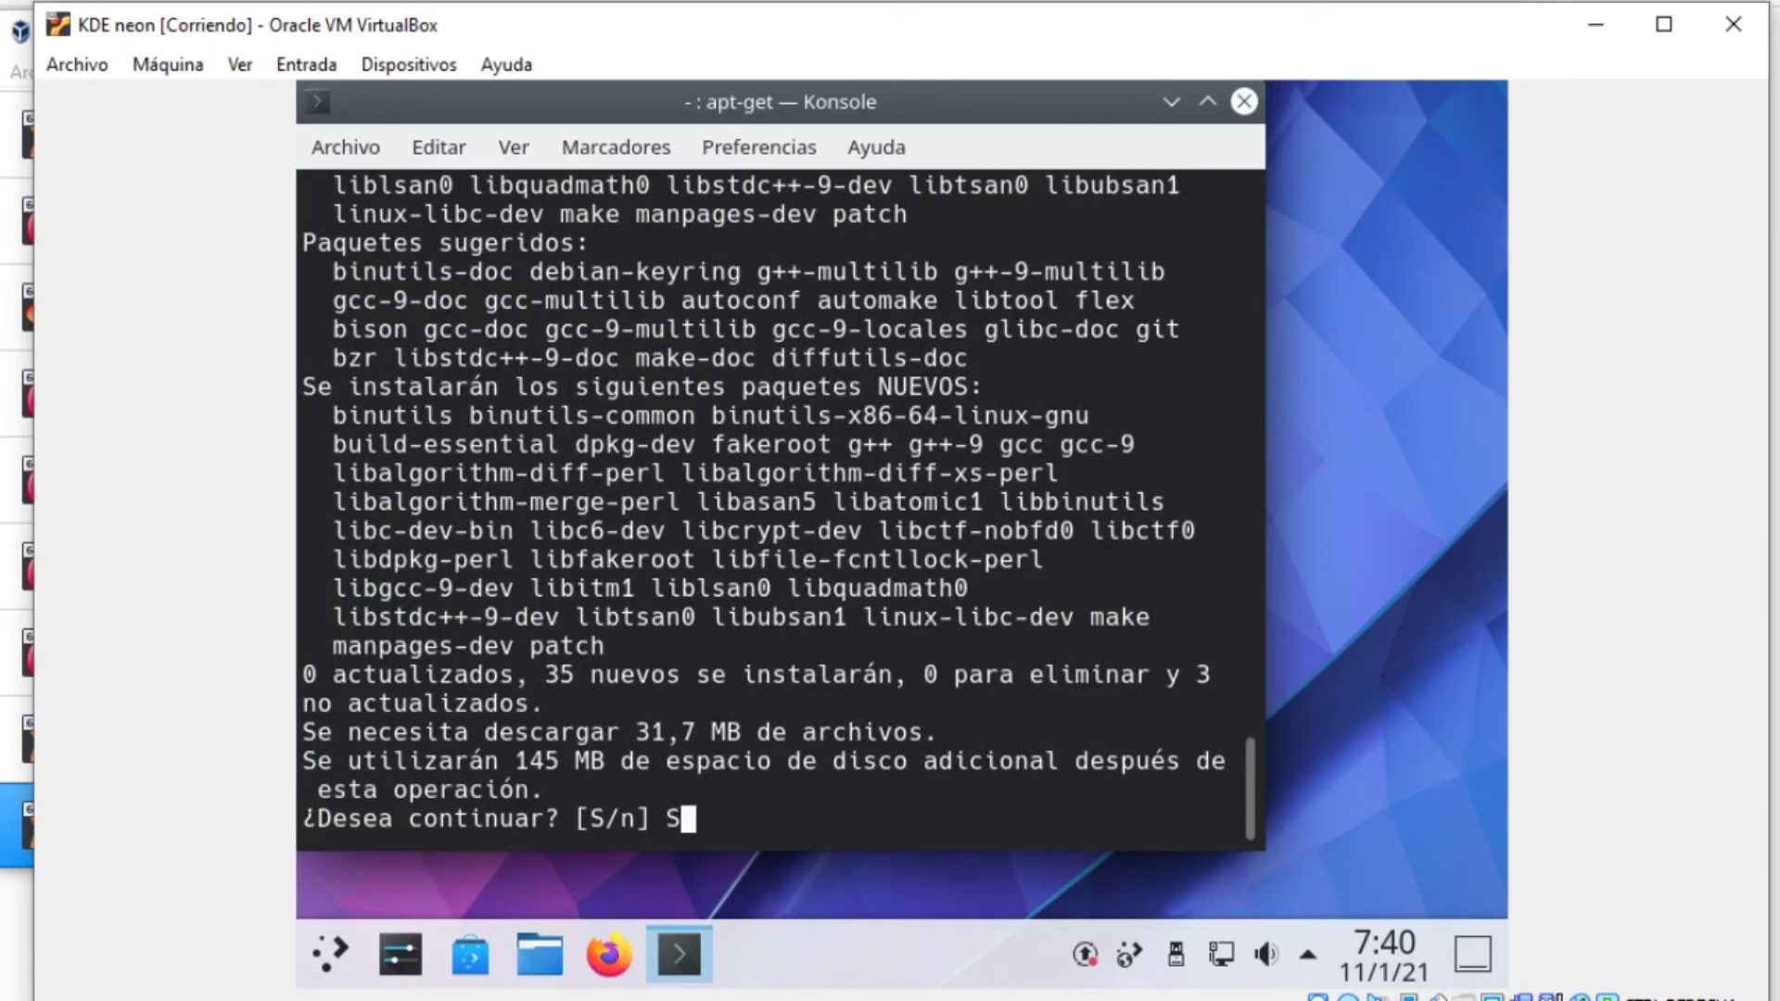
key(Return)
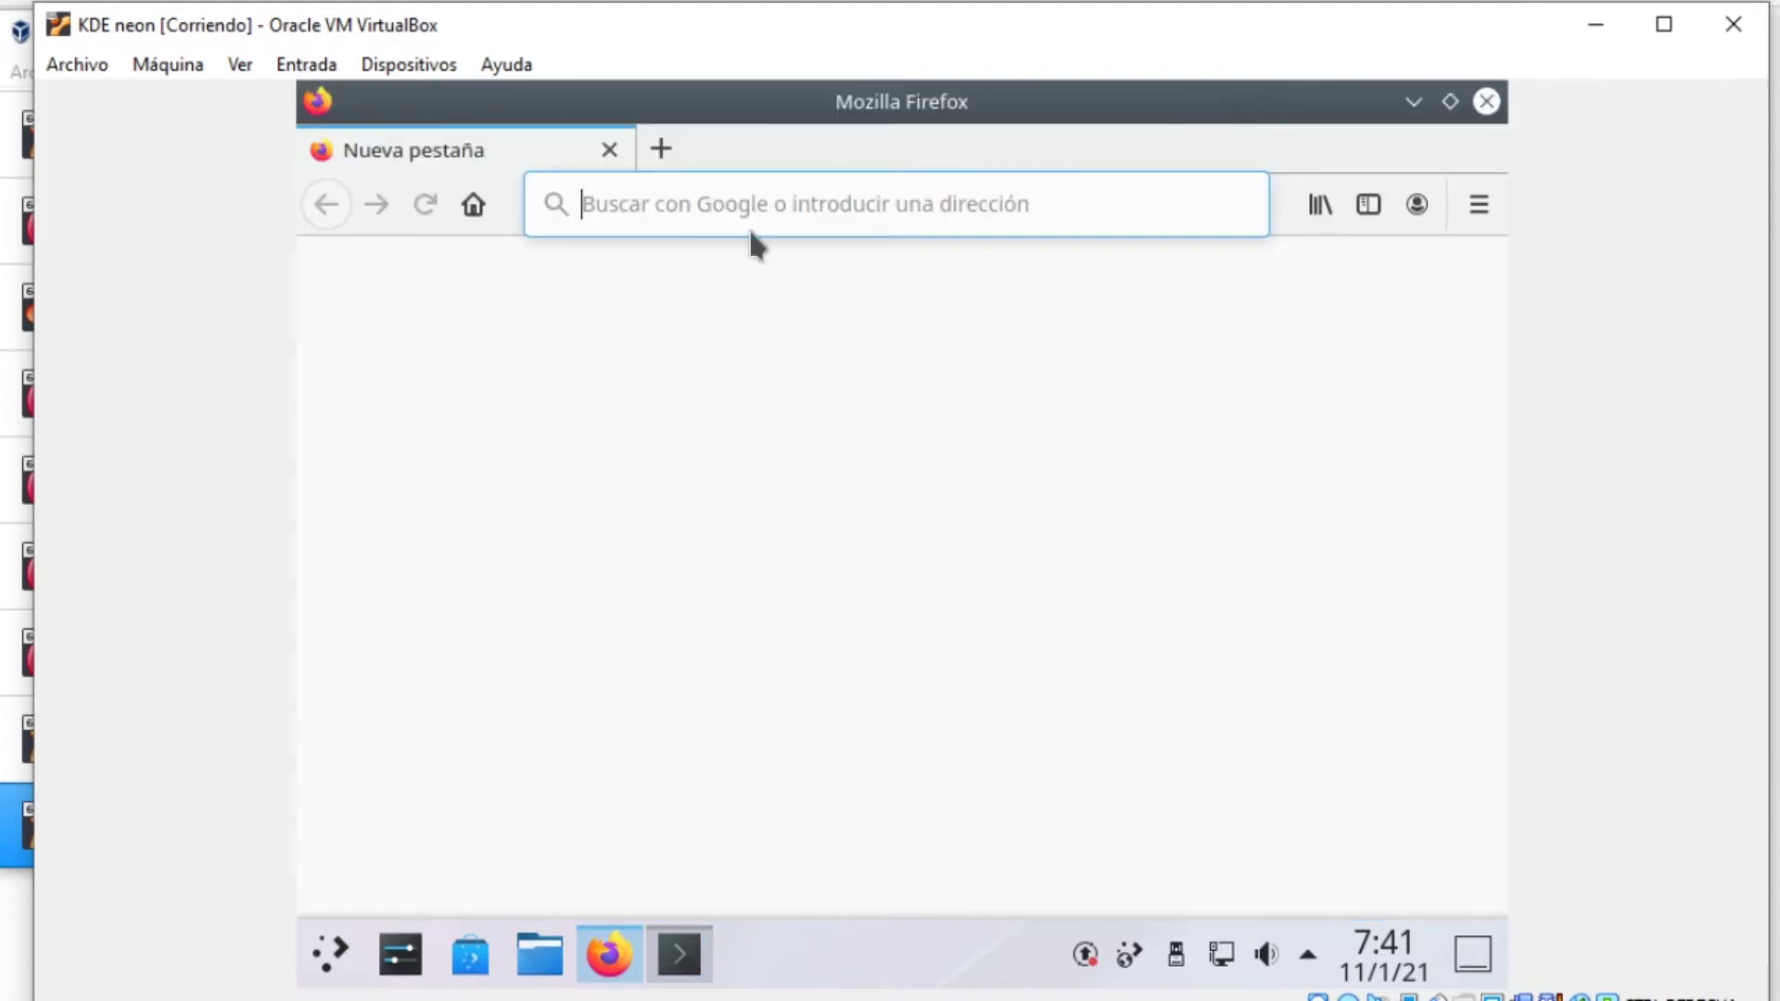
Google 'vbox guest additions iso' and accept Google's cookie consent
click(753, 205)
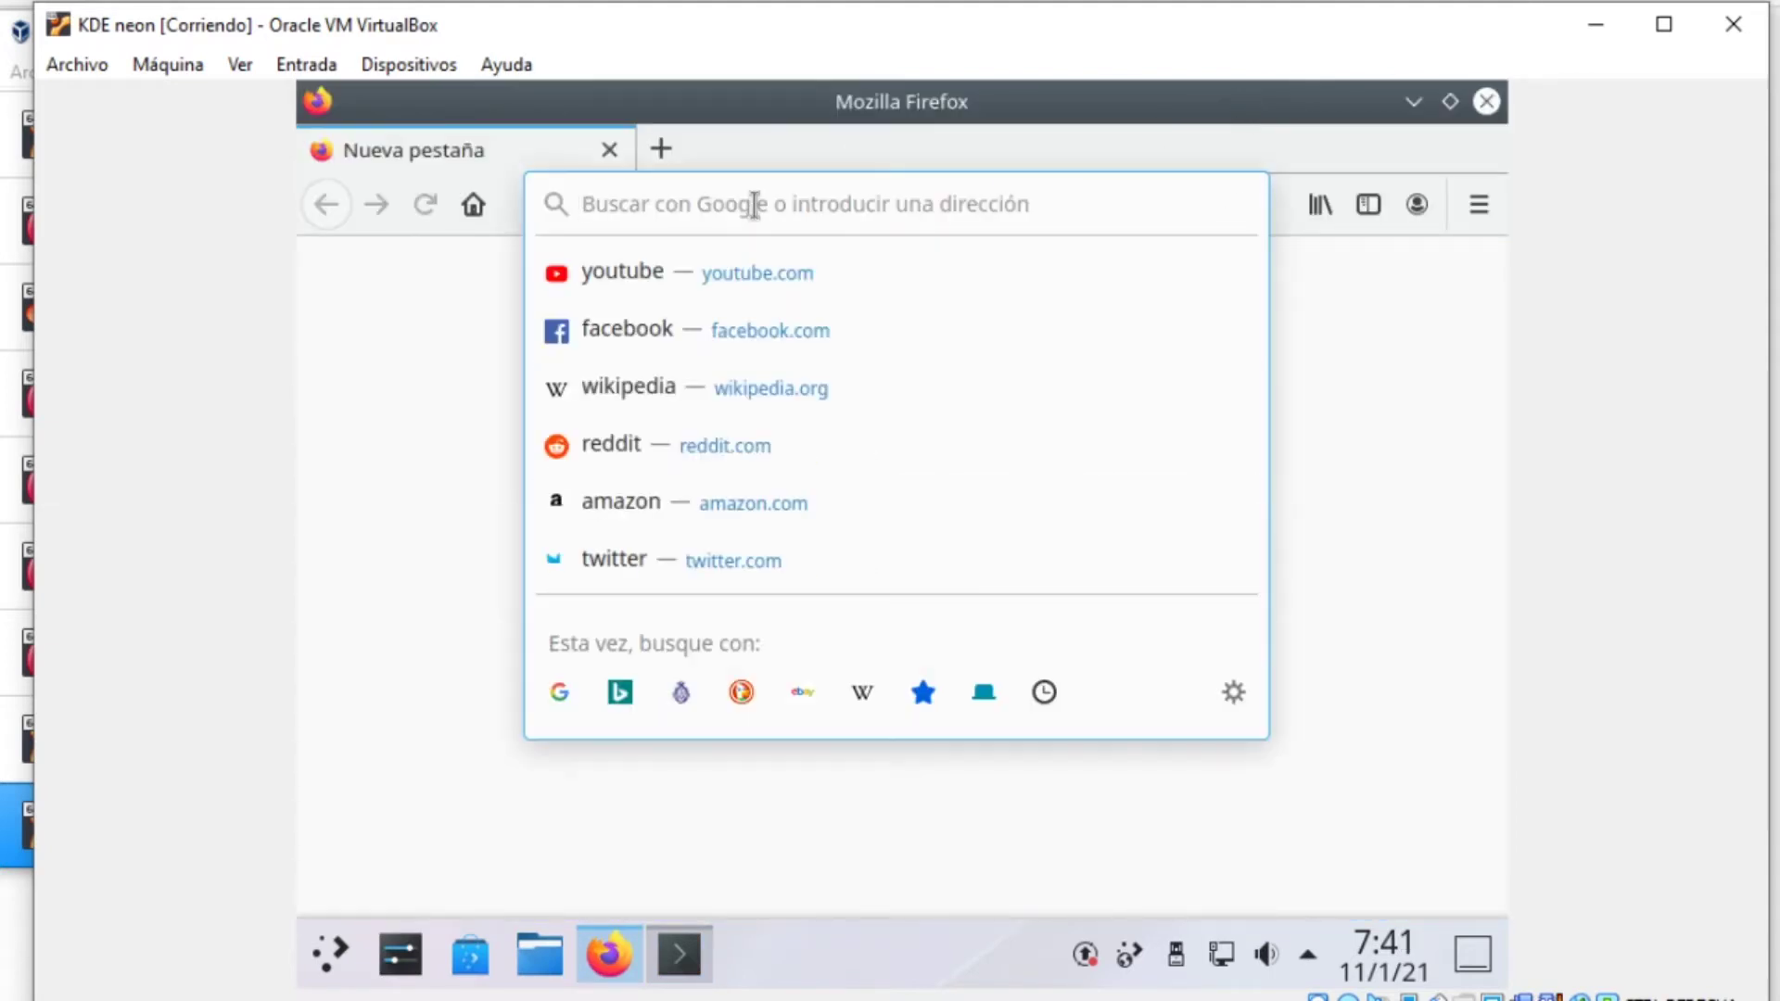
text(vbox)
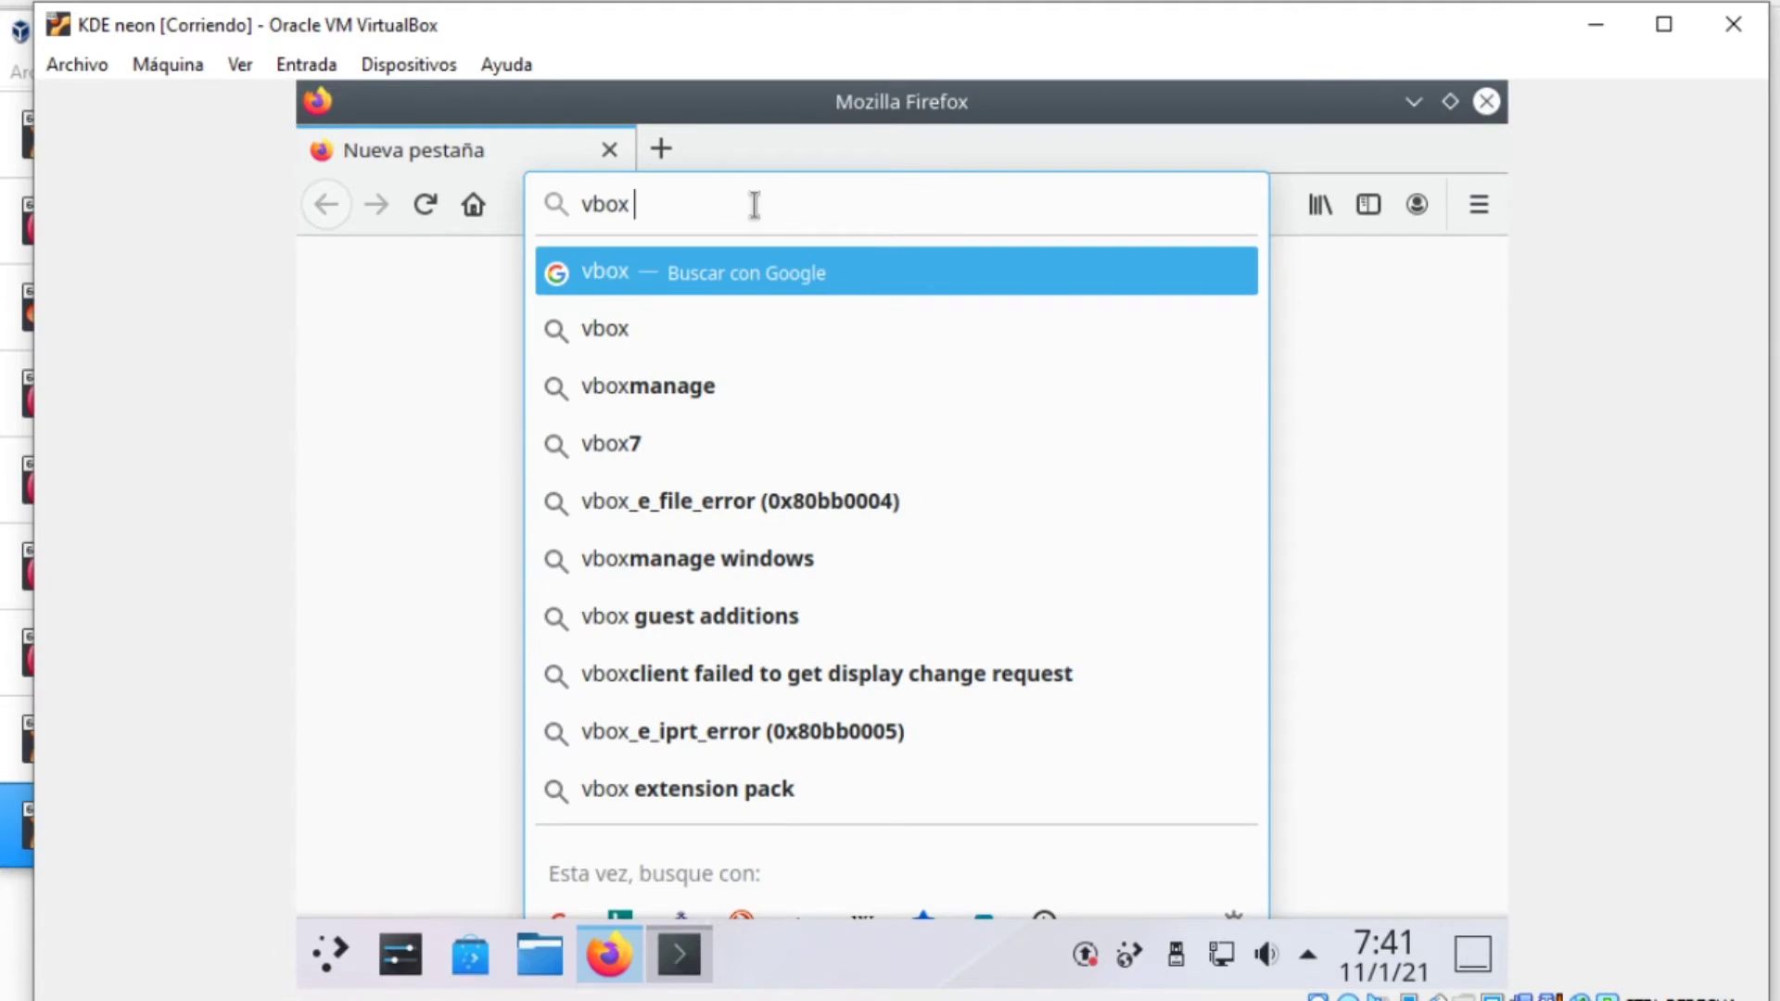
text( guest a)
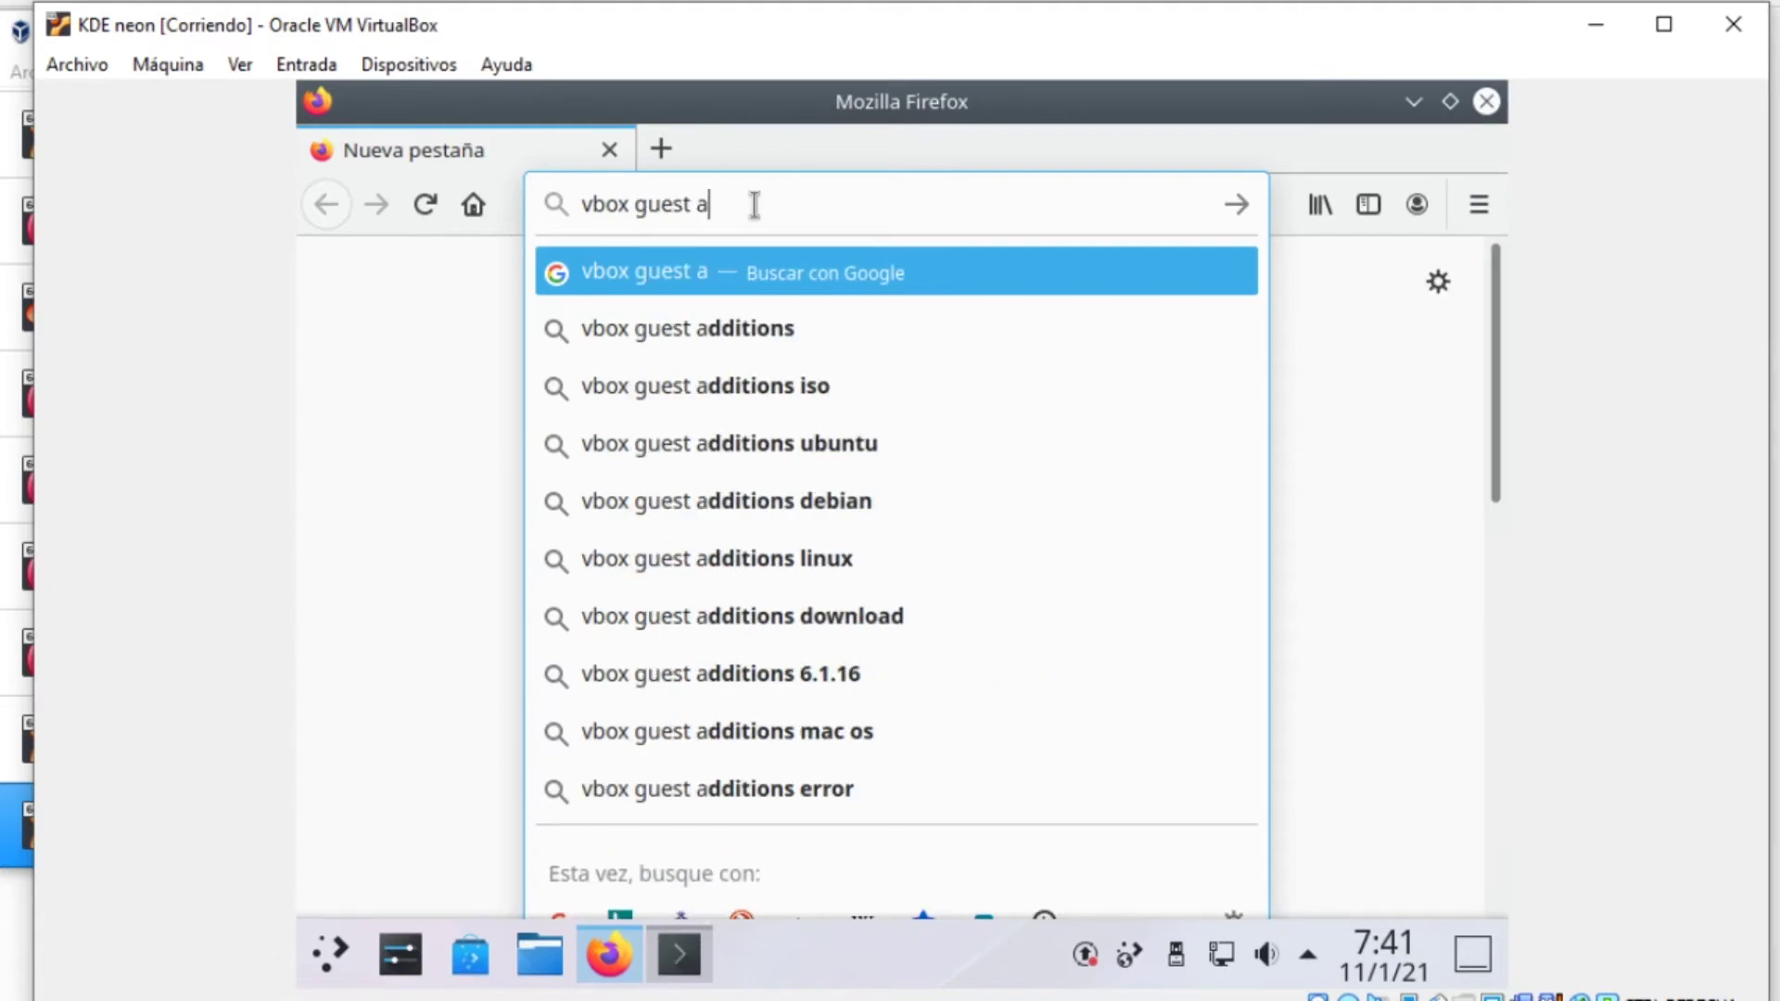
key(Down)
key(Down)
key(Return)
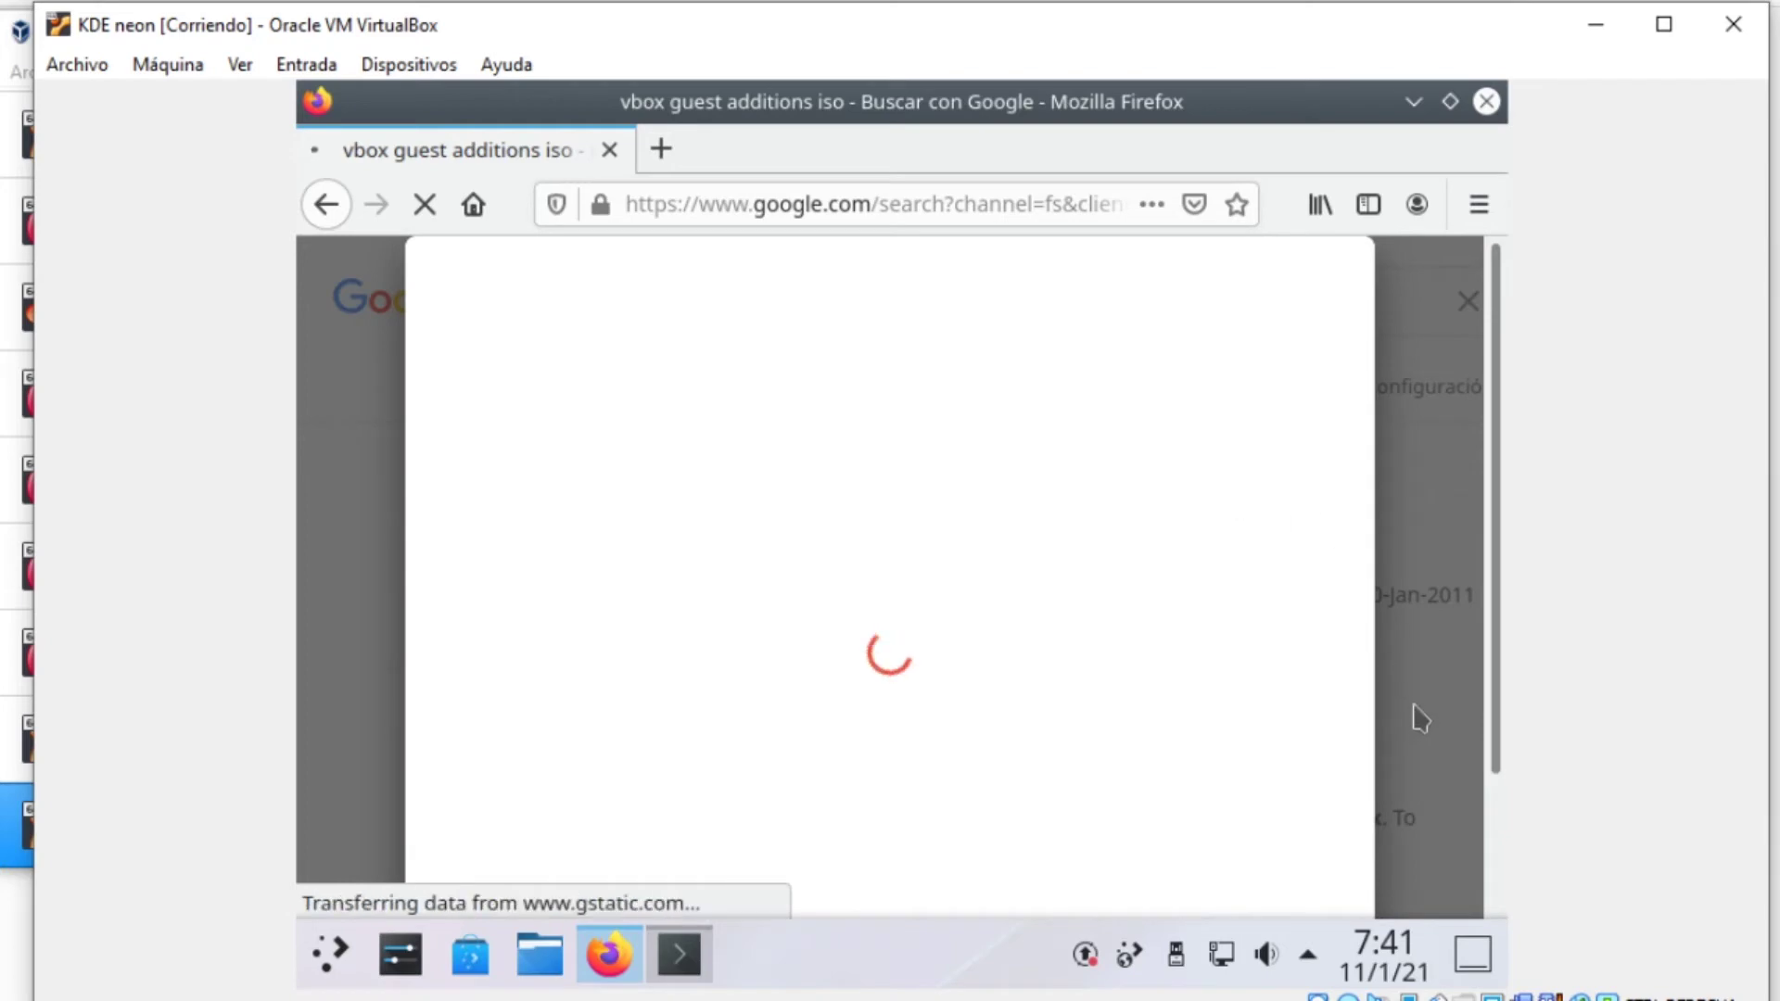
scroll(1184, 775, down, 2)
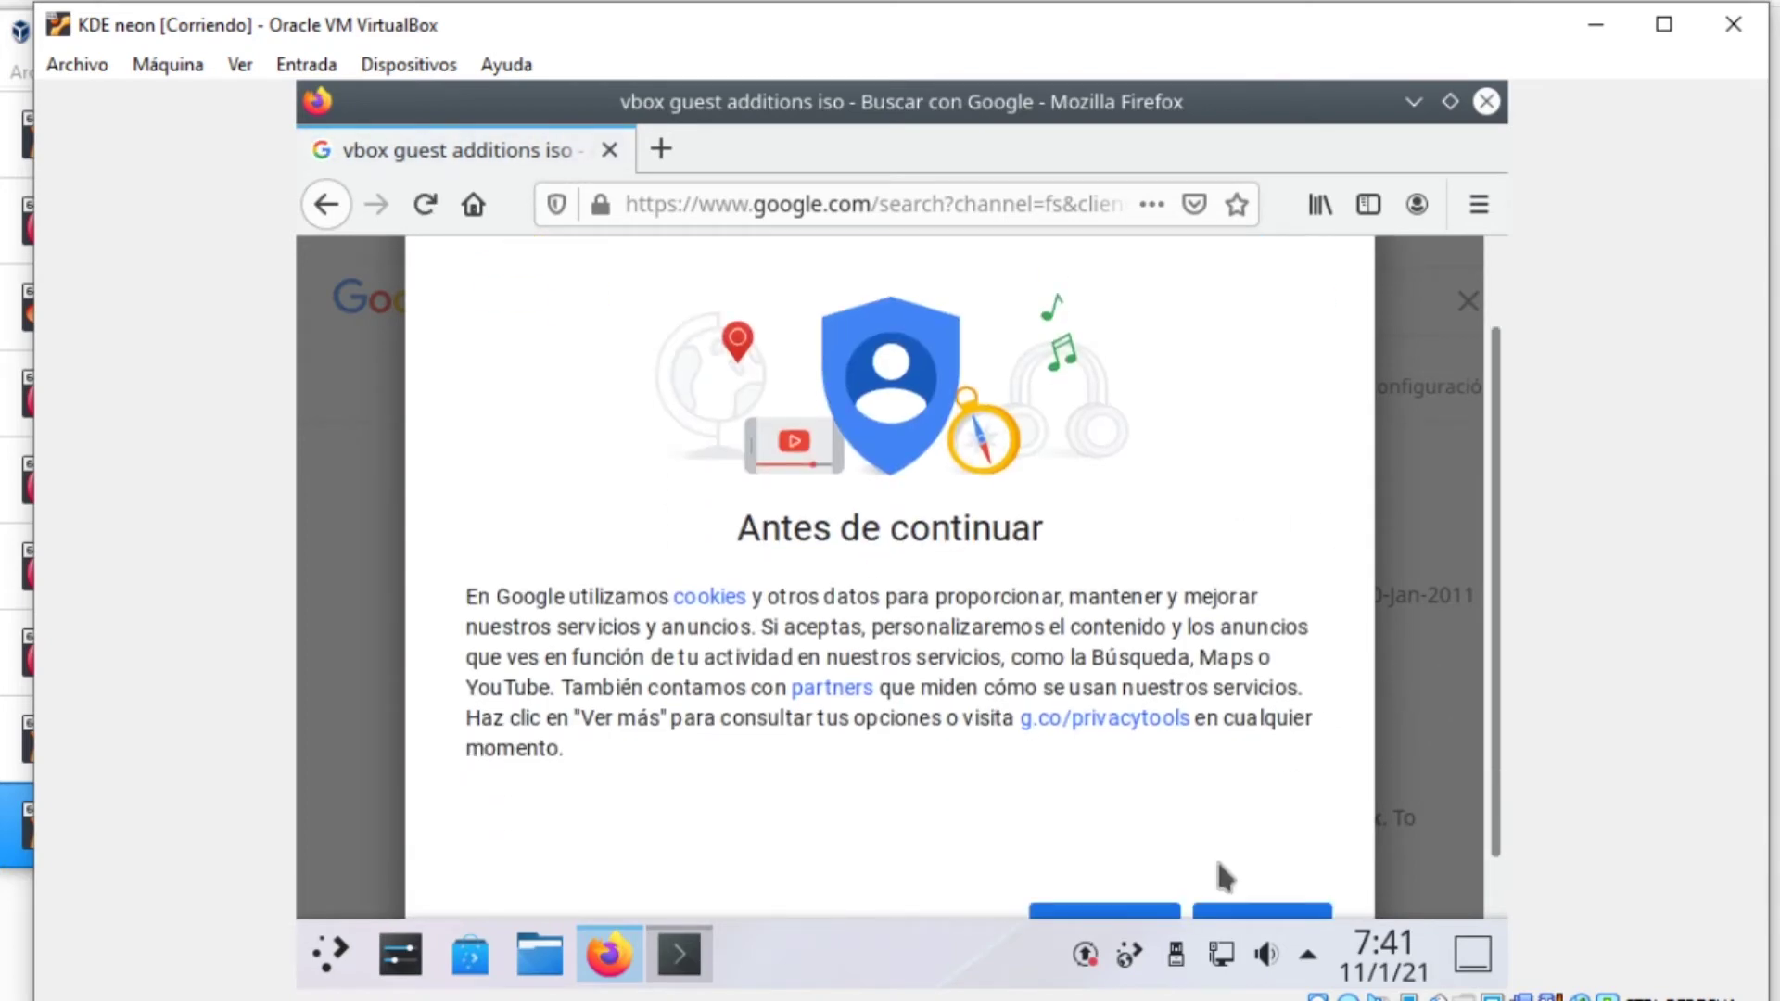
click(1254, 912)
Open the download.virtualbox.org index result and enter the 6.1.16 folder
click(728, 554)
scroll(724, 538, down, 5)
scroll(627, 629, down, 20)
scroll(670, 612, down, 18)
click(422, 647)
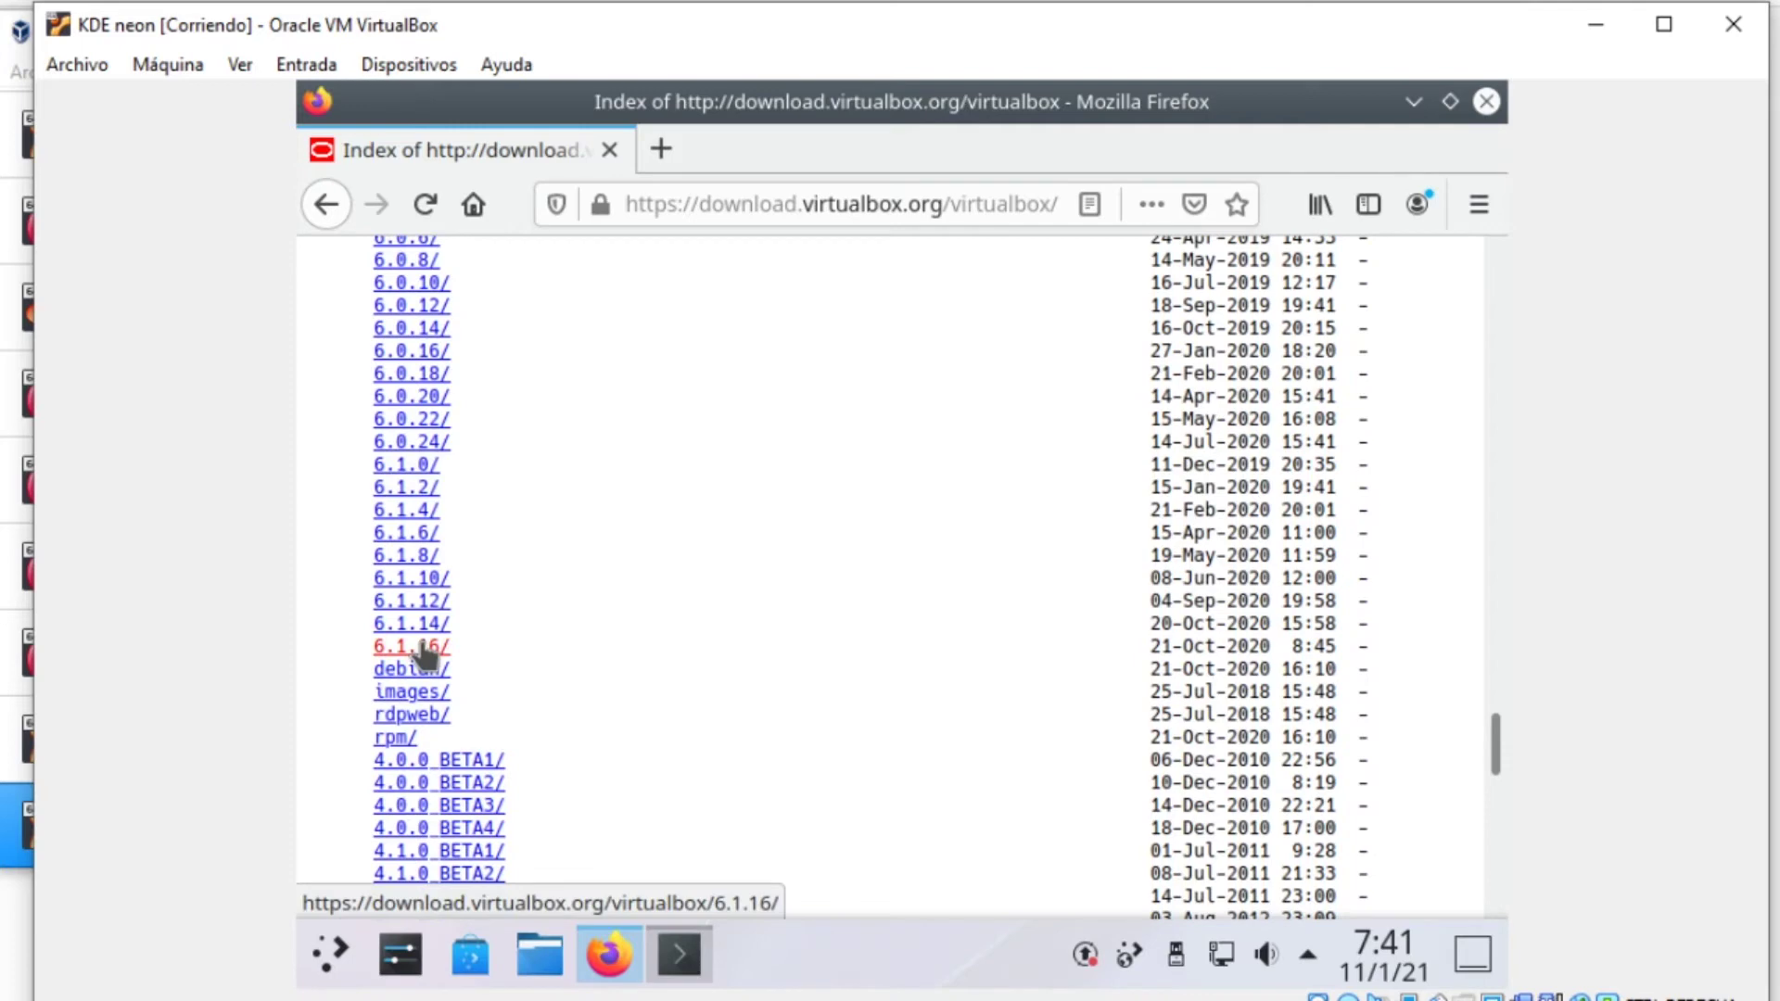
Save VBoxGuestAdditions_6.1.16.iso with Guardar archivo and open its Descargas folder
click(652, 545)
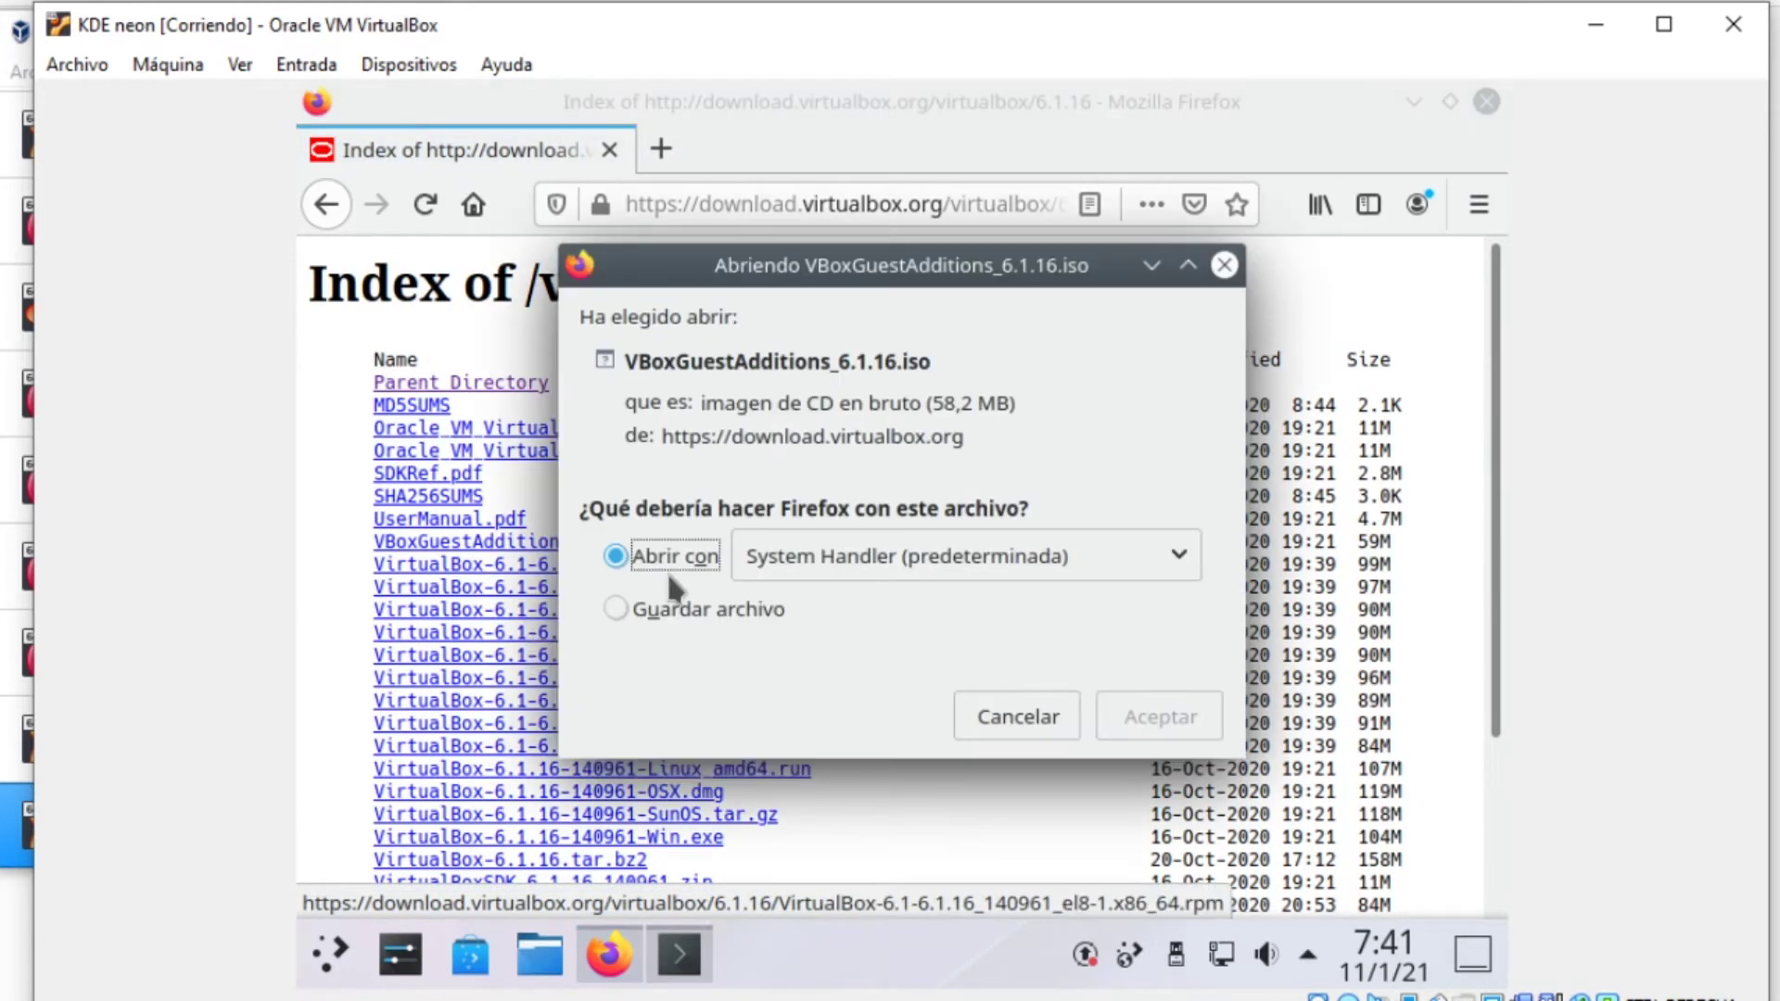
click(682, 610)
click(1161, 719)
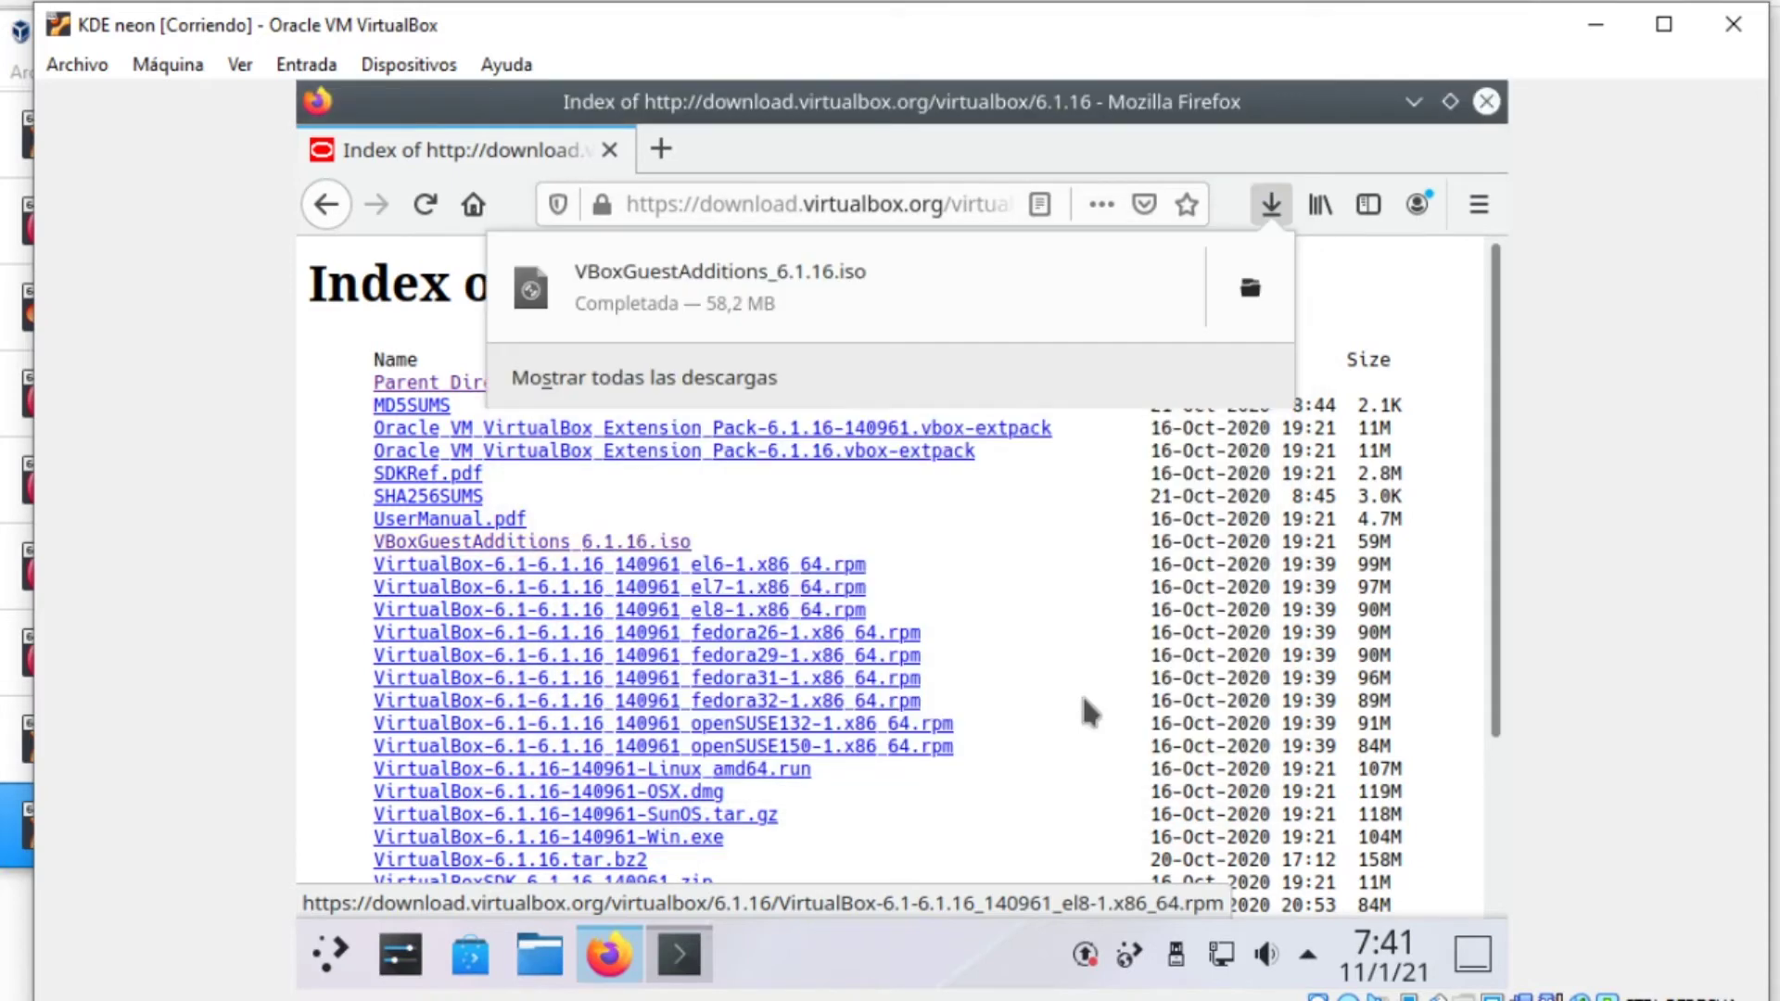
click(1267, 283)
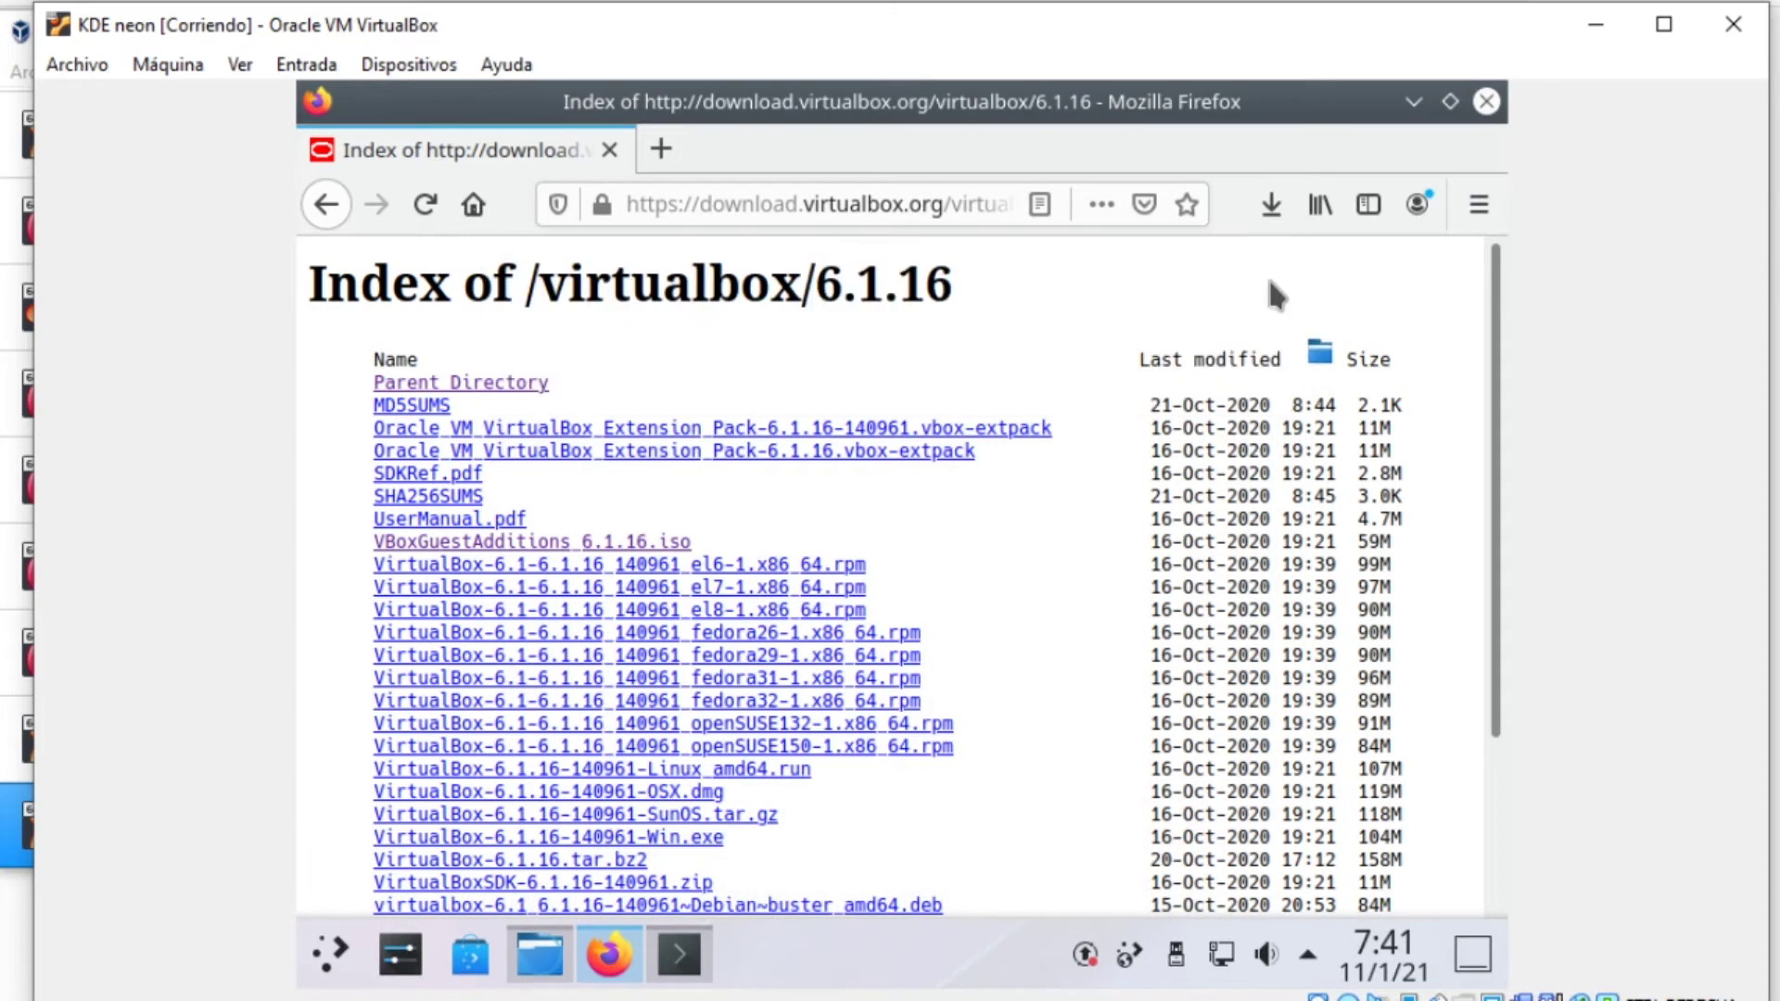
right_click(861, 546)
click(754, 434)
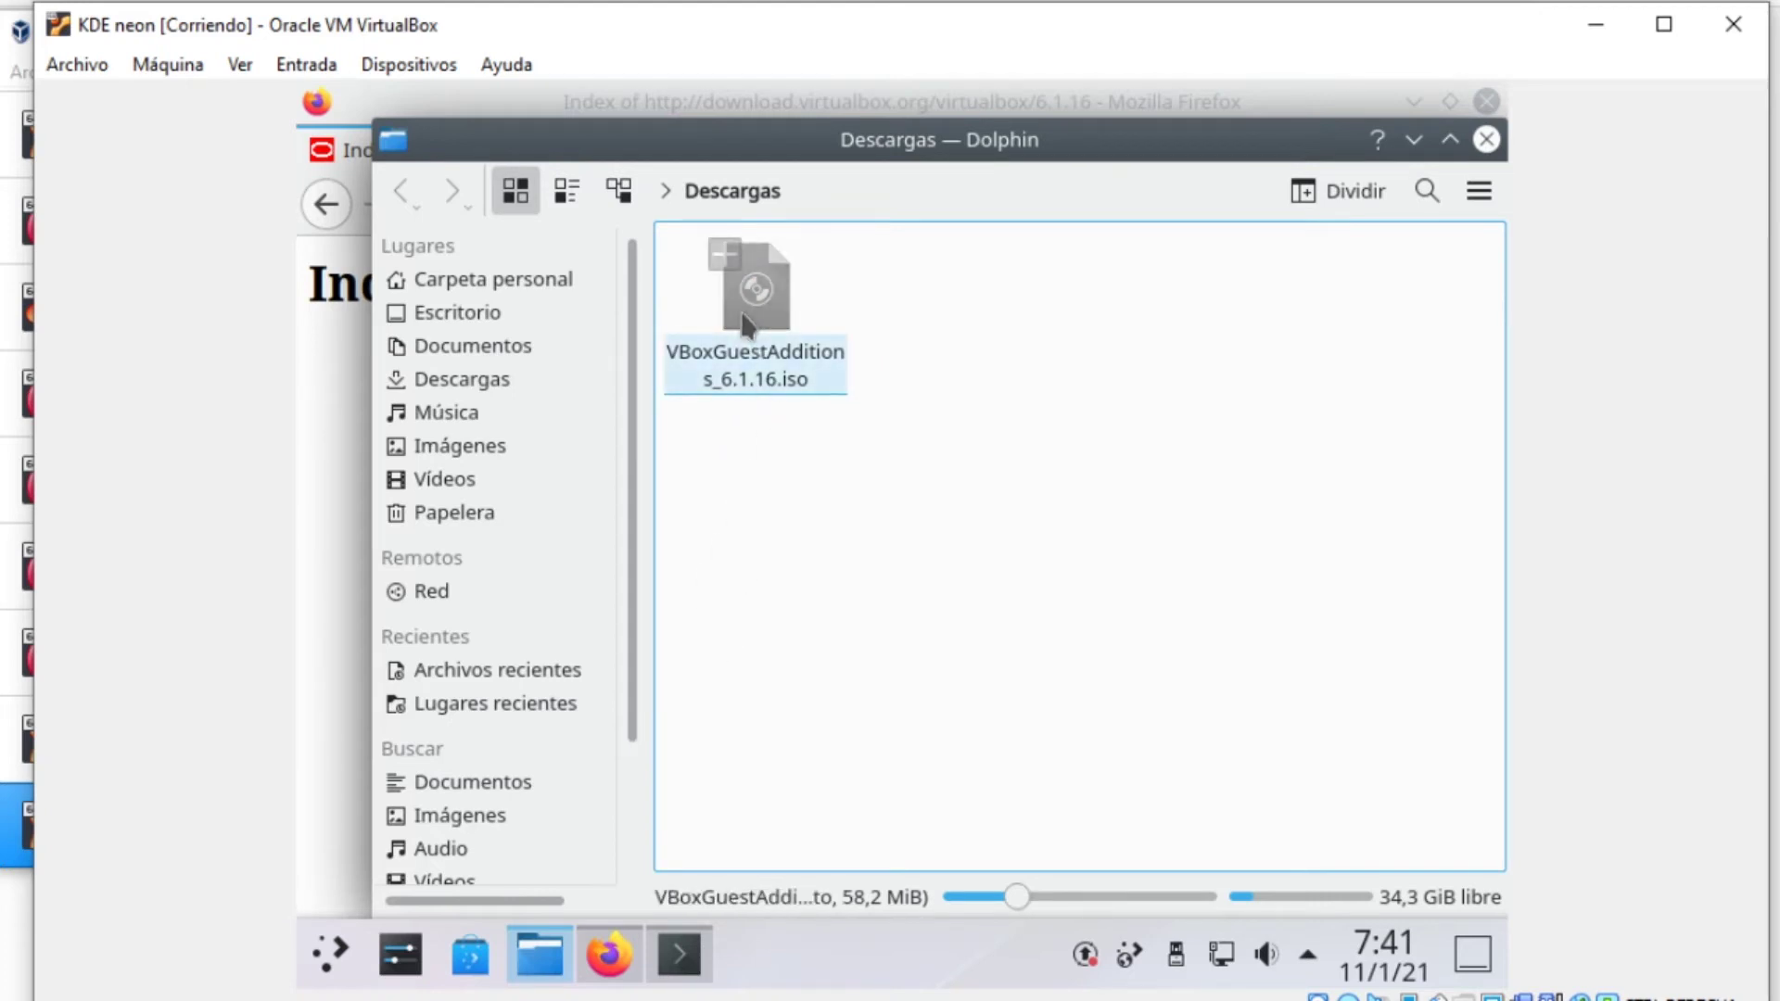
Open the ISO read-only in Ark, quit it, and choose 'Abrir terminal aquí' in Descargas
double_click(743, 318)
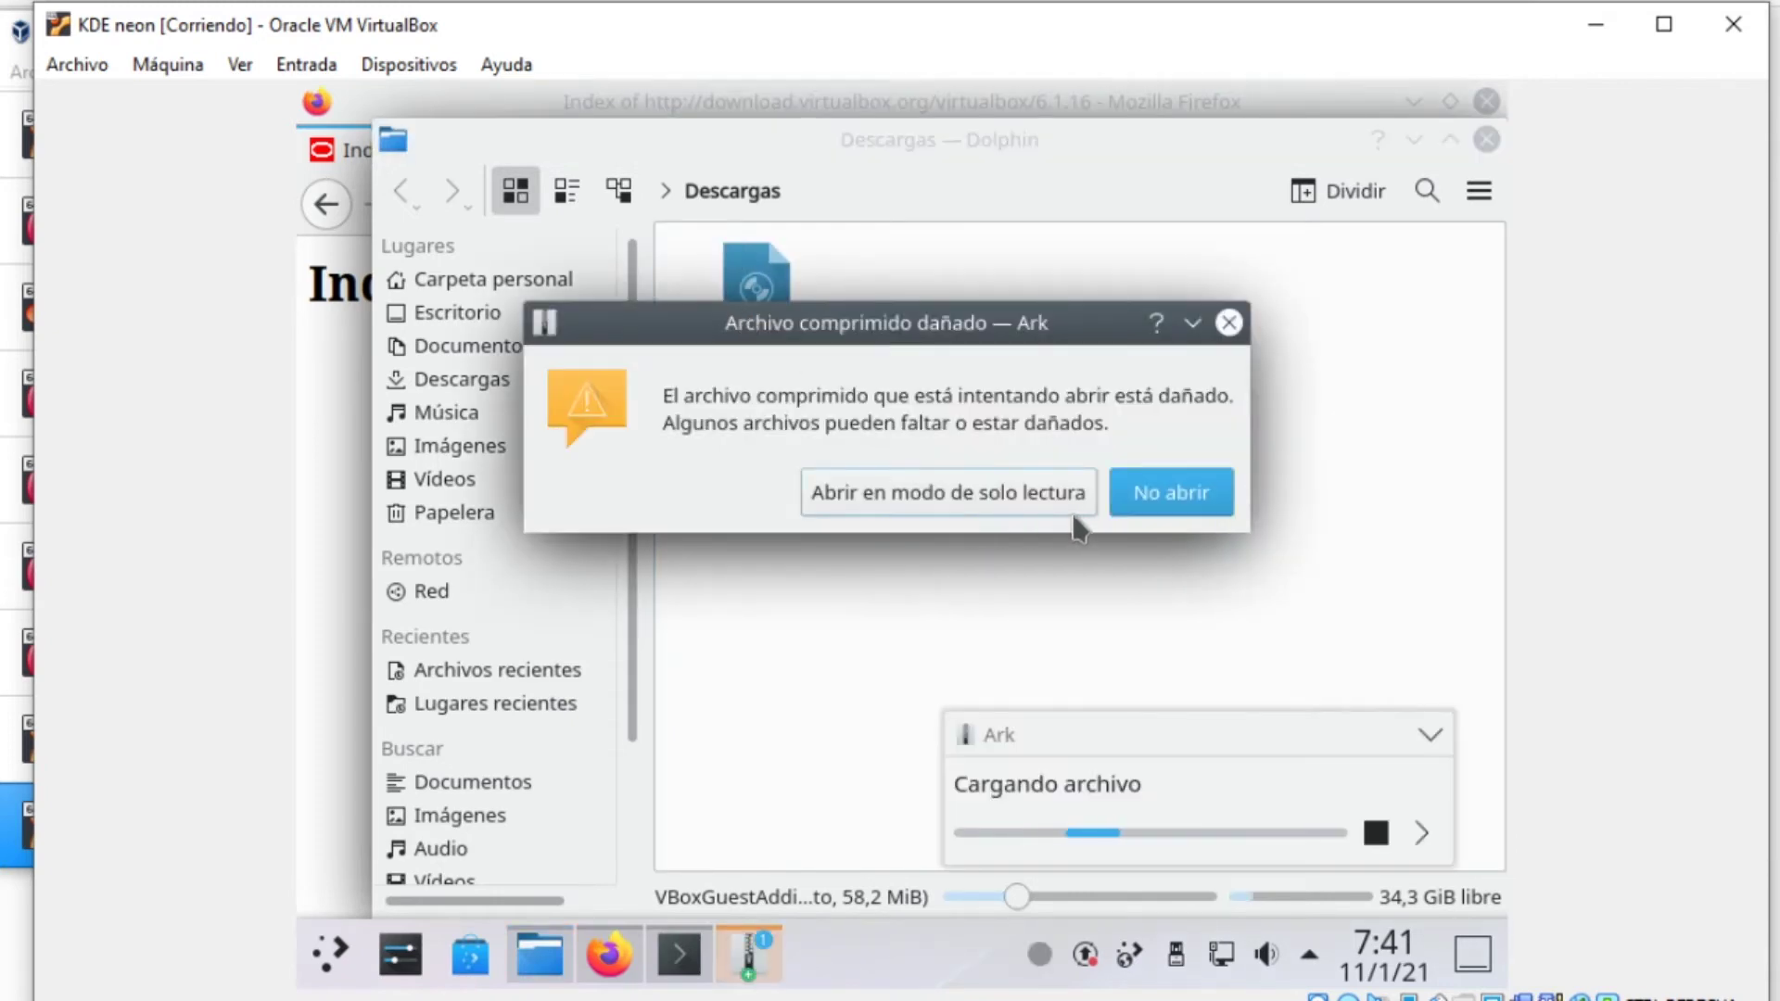
click(1045, 494)
key(ctrl+q)
right_click(864, 492)
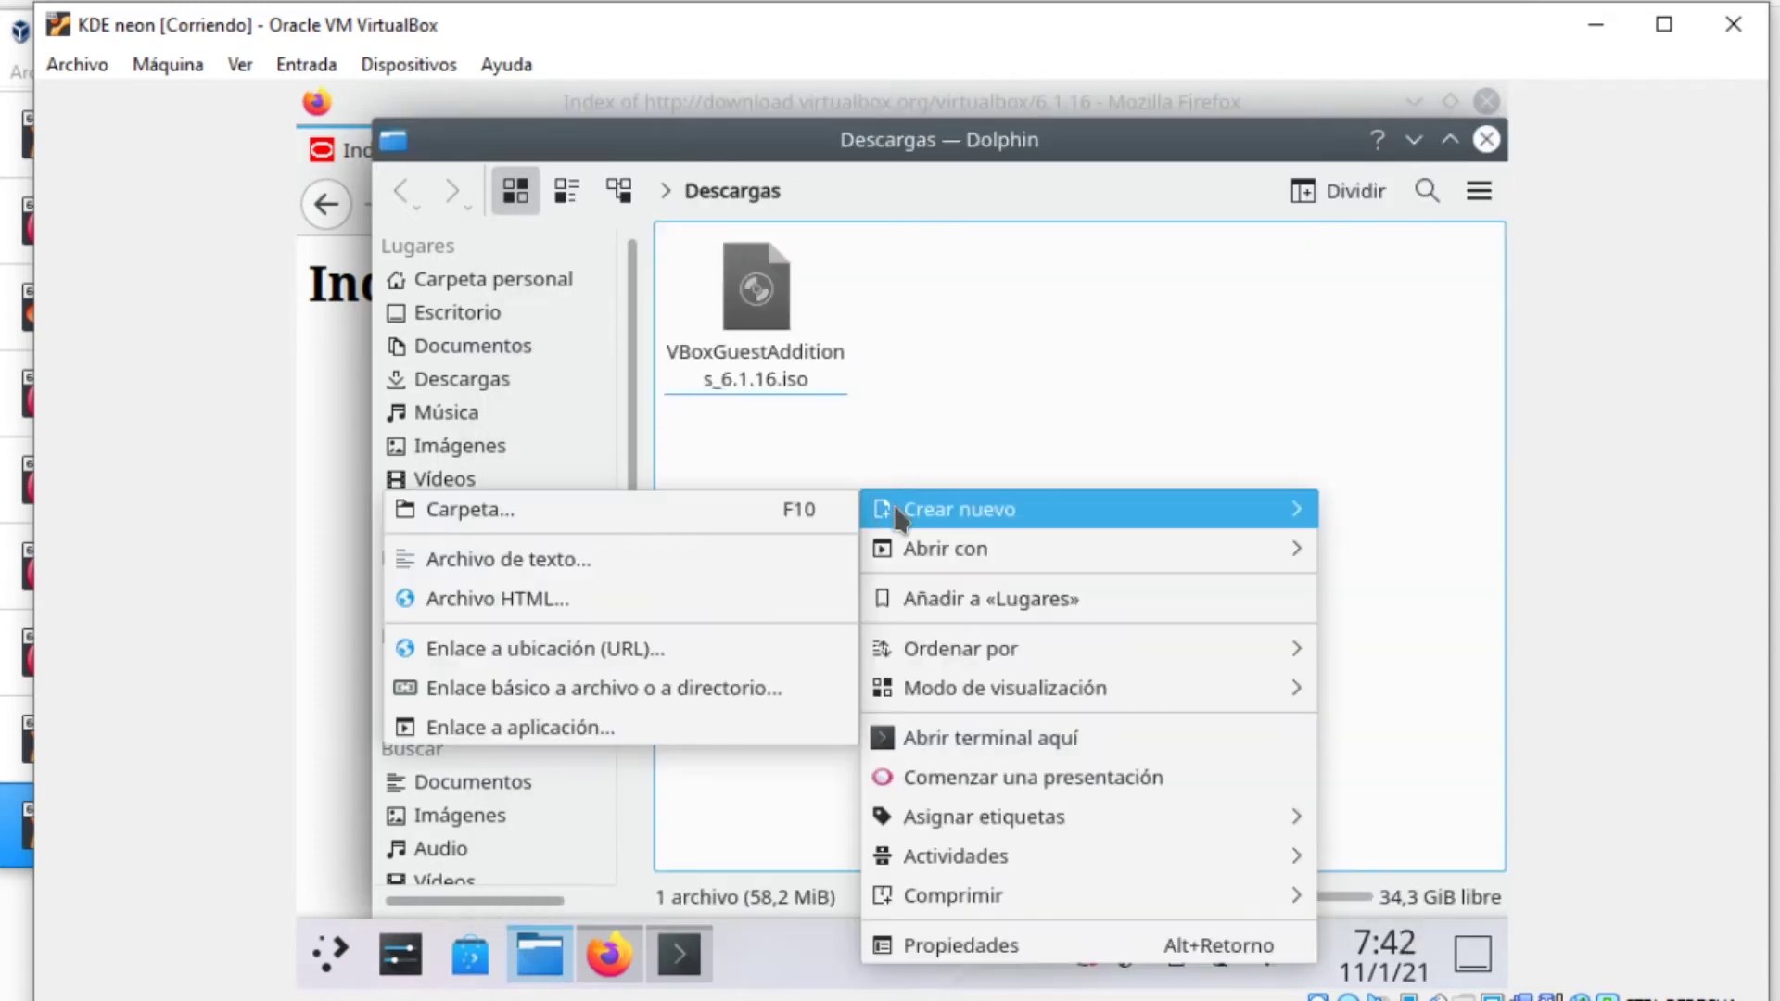
click(1002, 741)
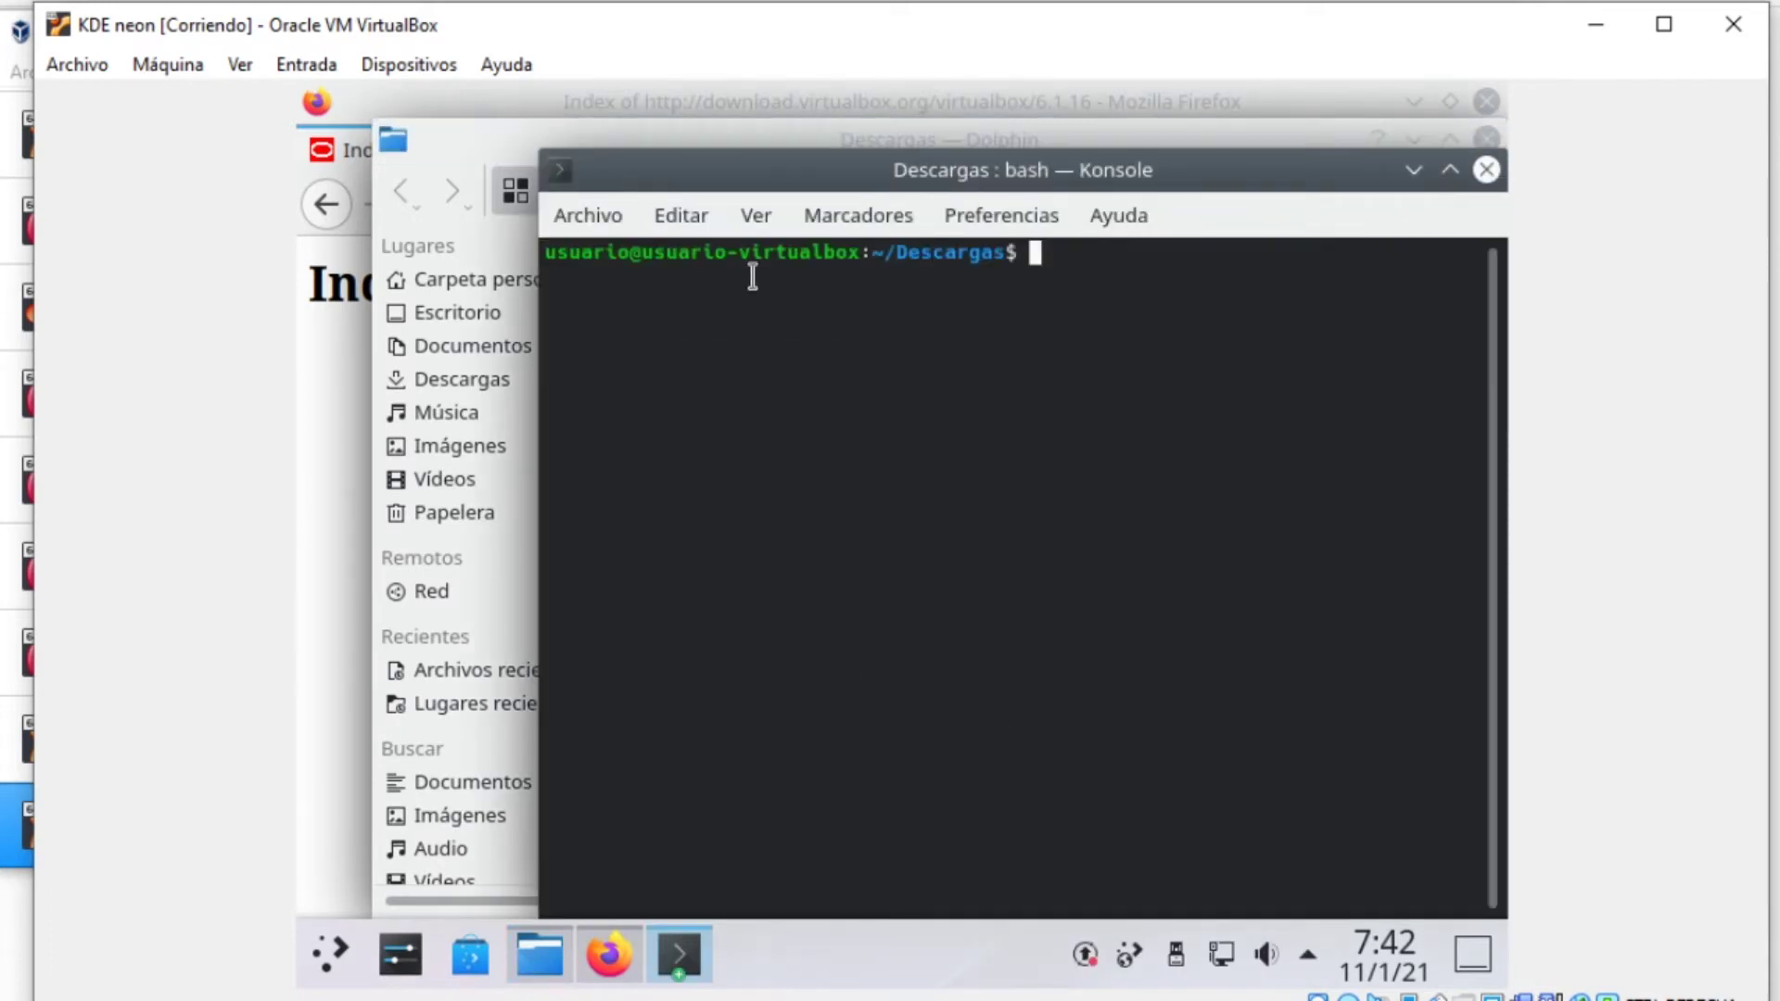
Enlarge the Konsole font with Ver > Agrandar la letra
click(757, 216)
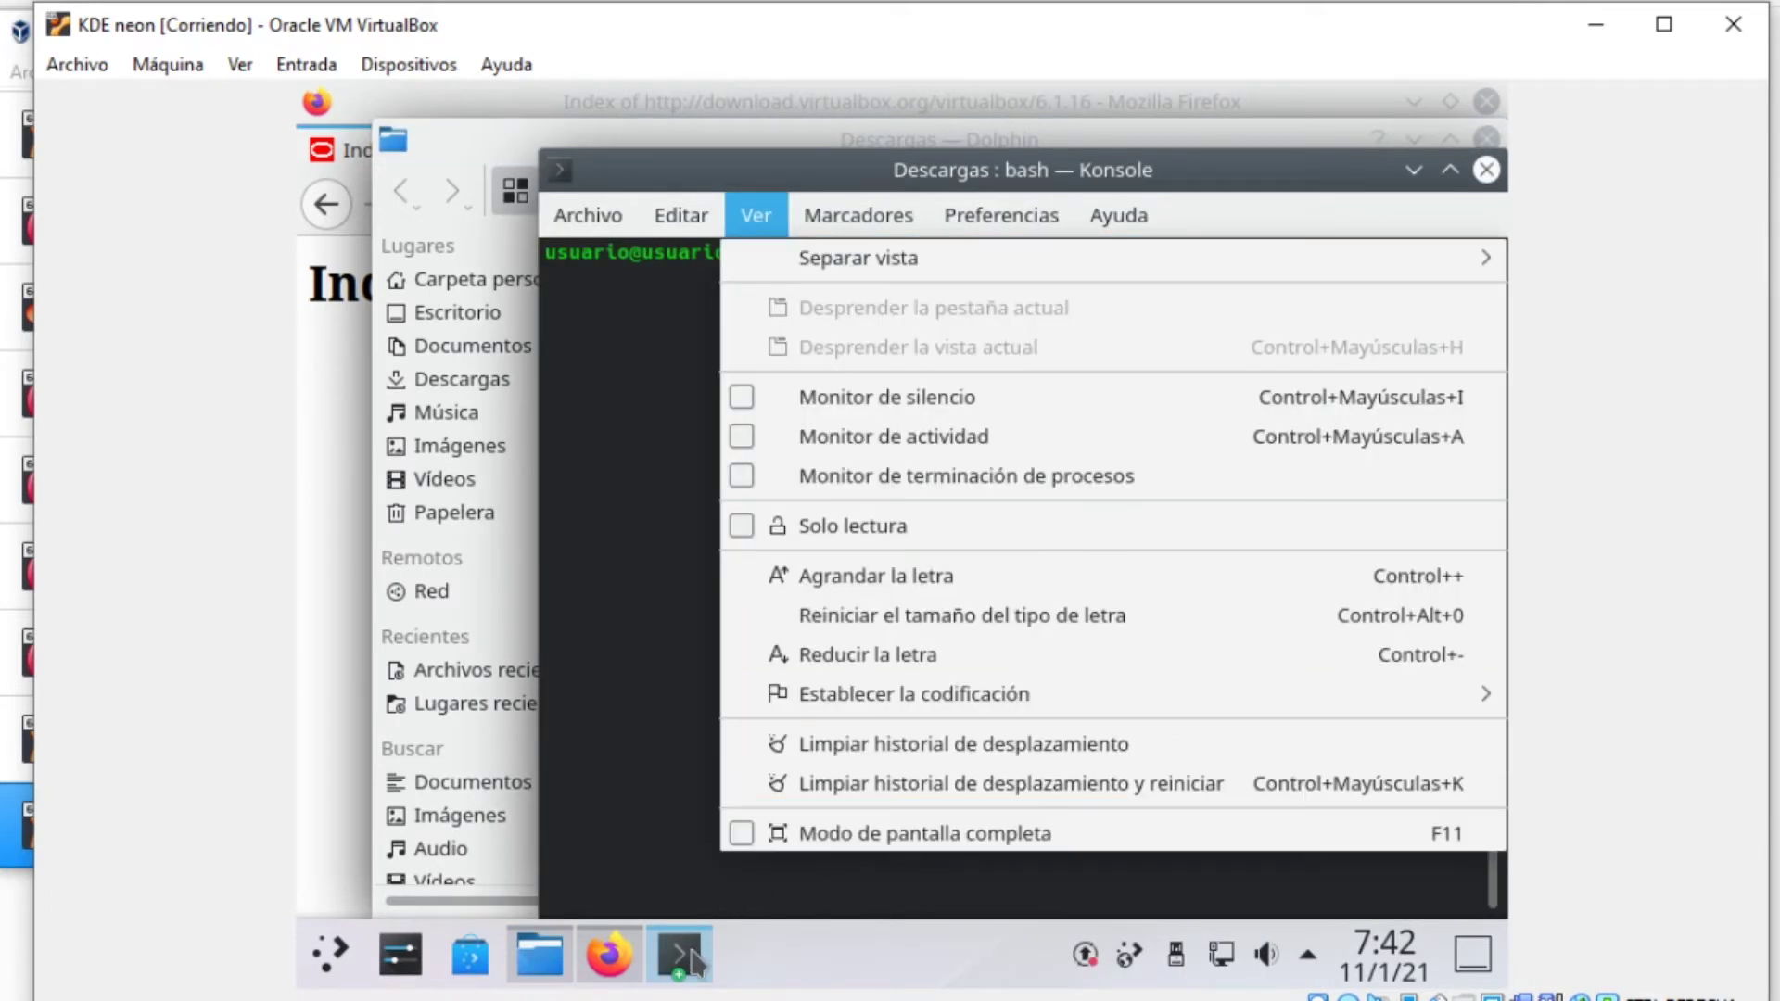
click(728, 904)
click(757, 216)
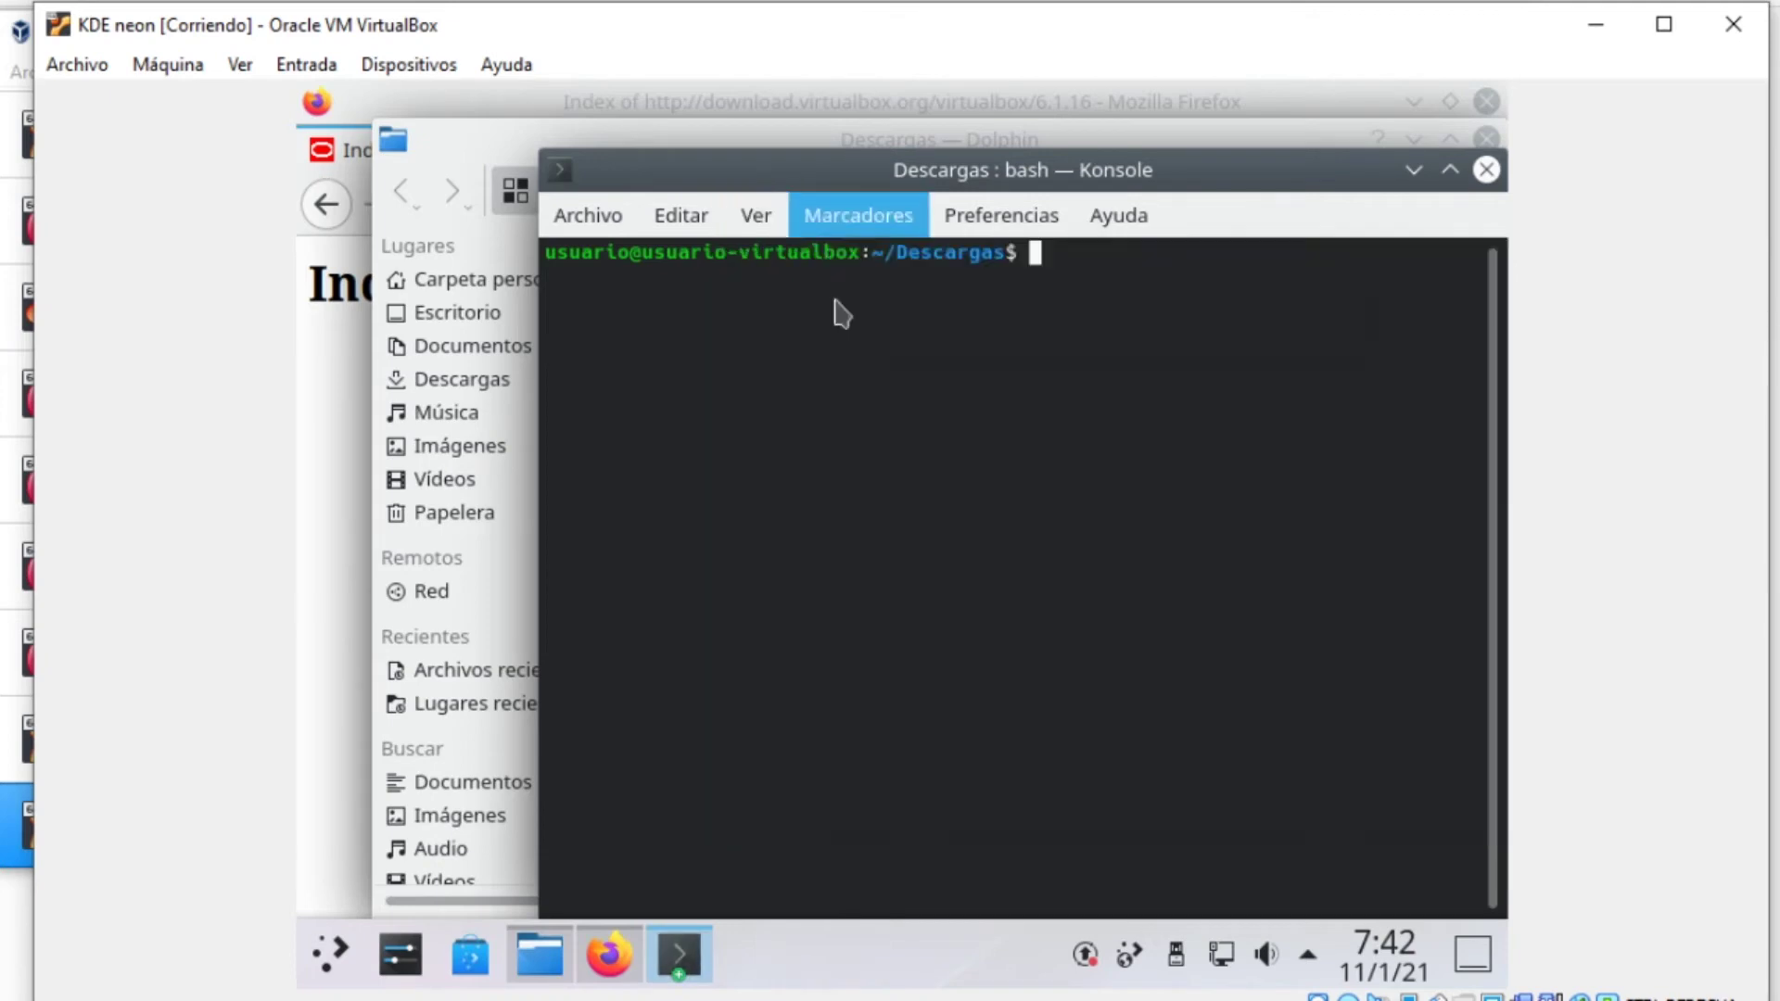
click(784, 576)
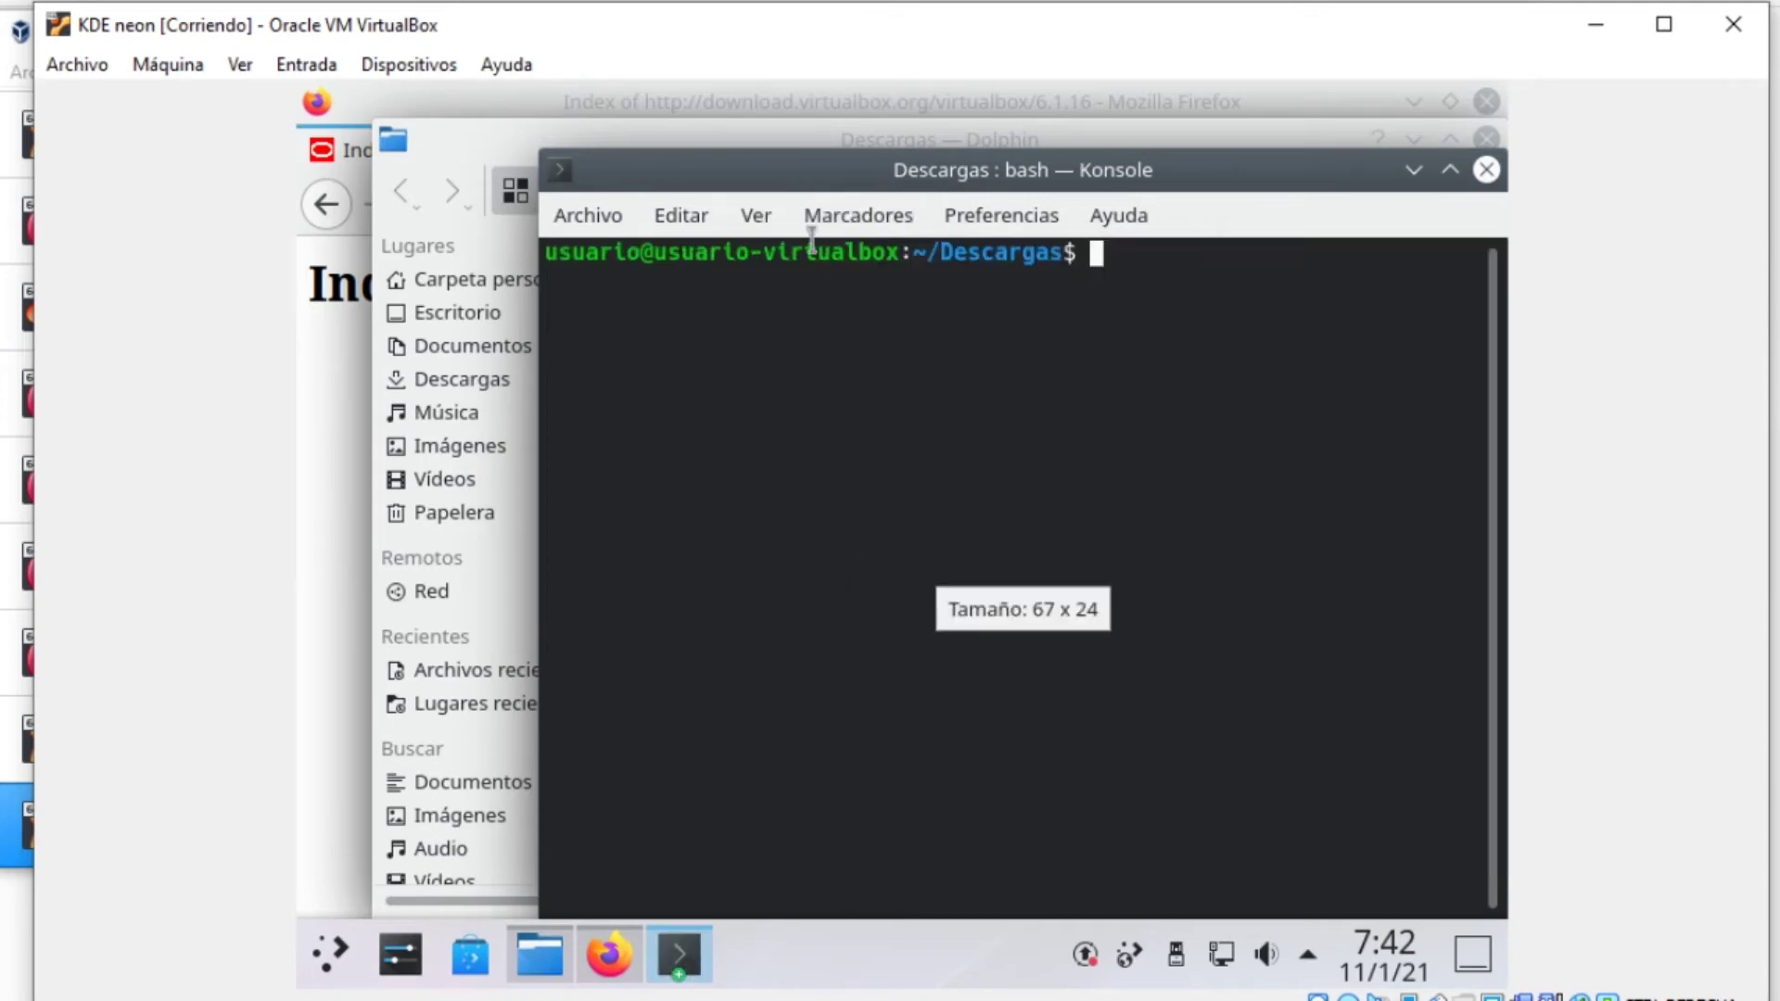
click(751, 218)
click(867, 576)
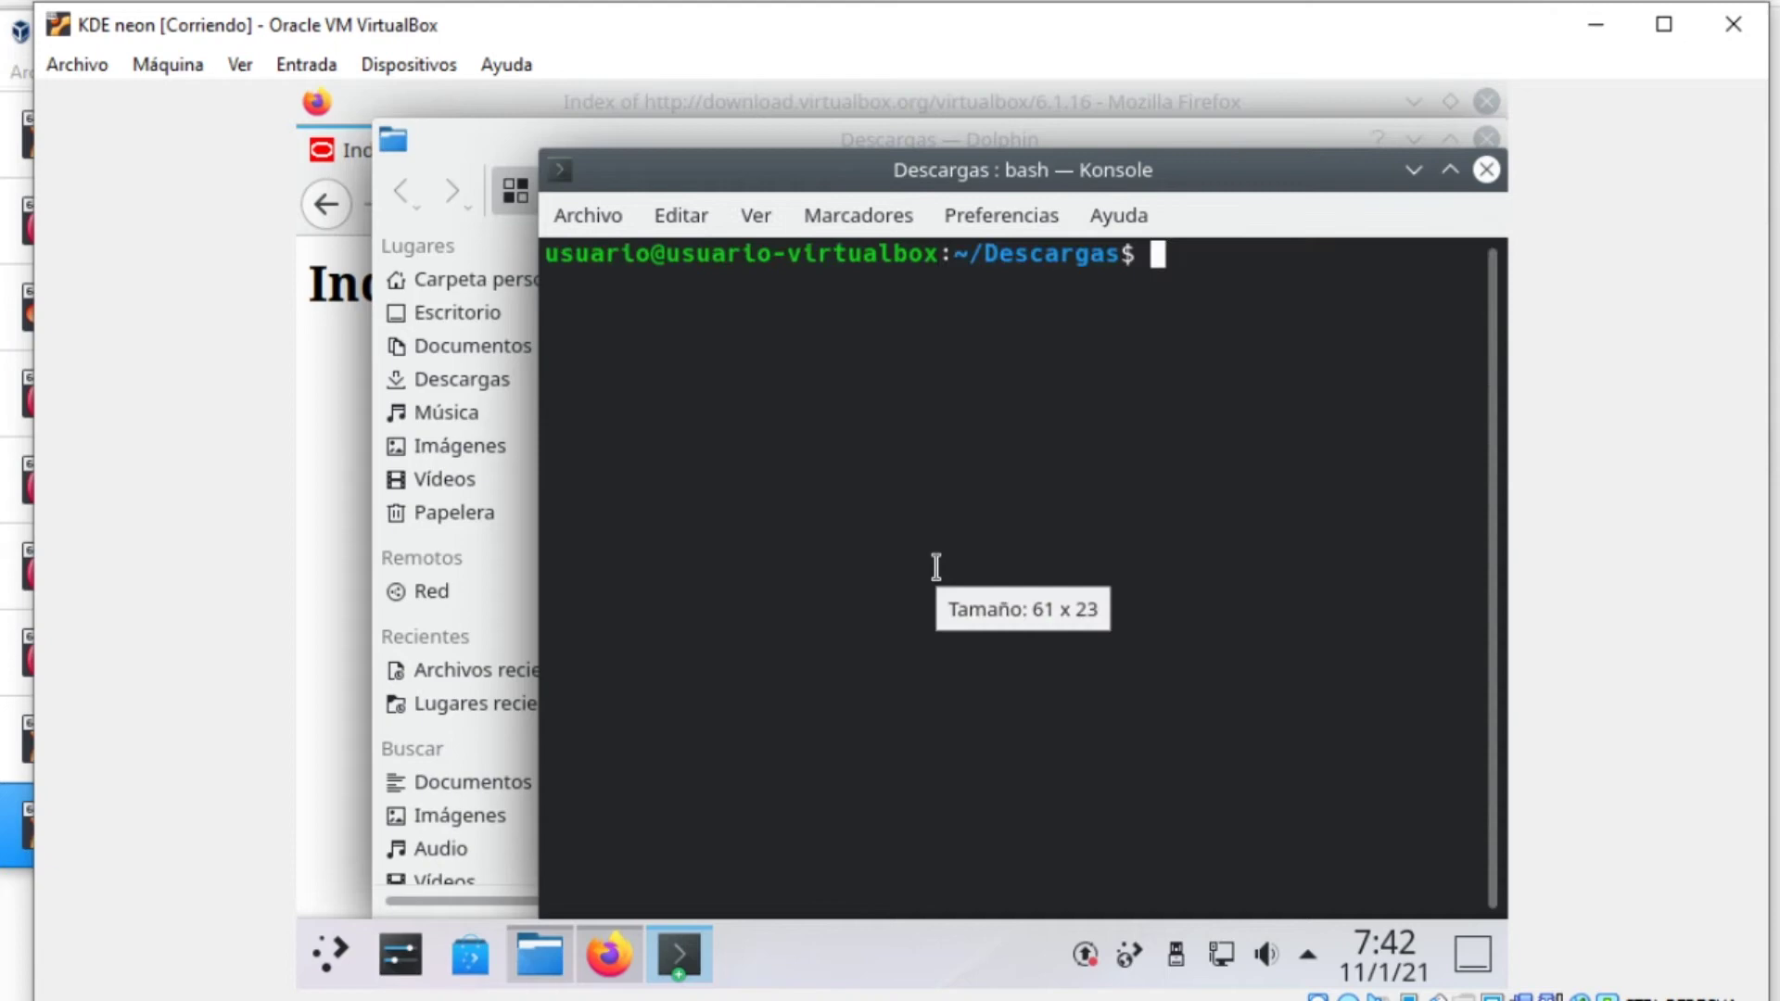
Become root with sudo -s and list the Descargas files with ls
text(sudo )
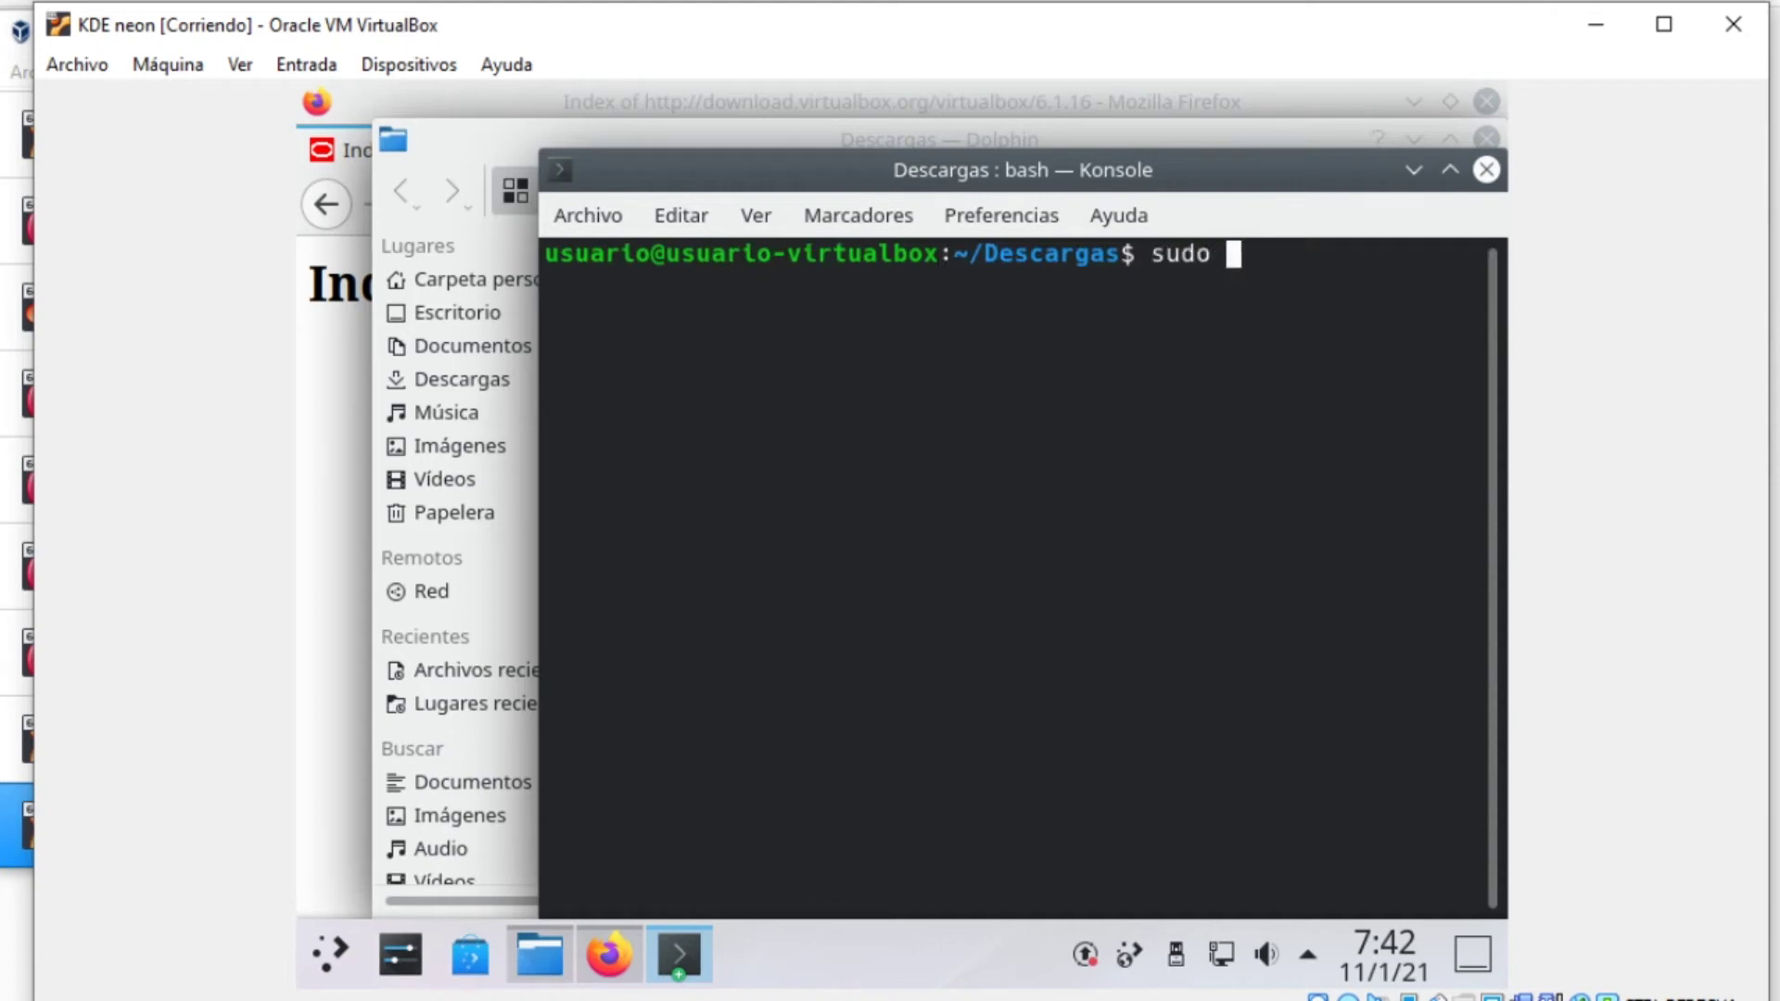
text(-s)
key(Return)
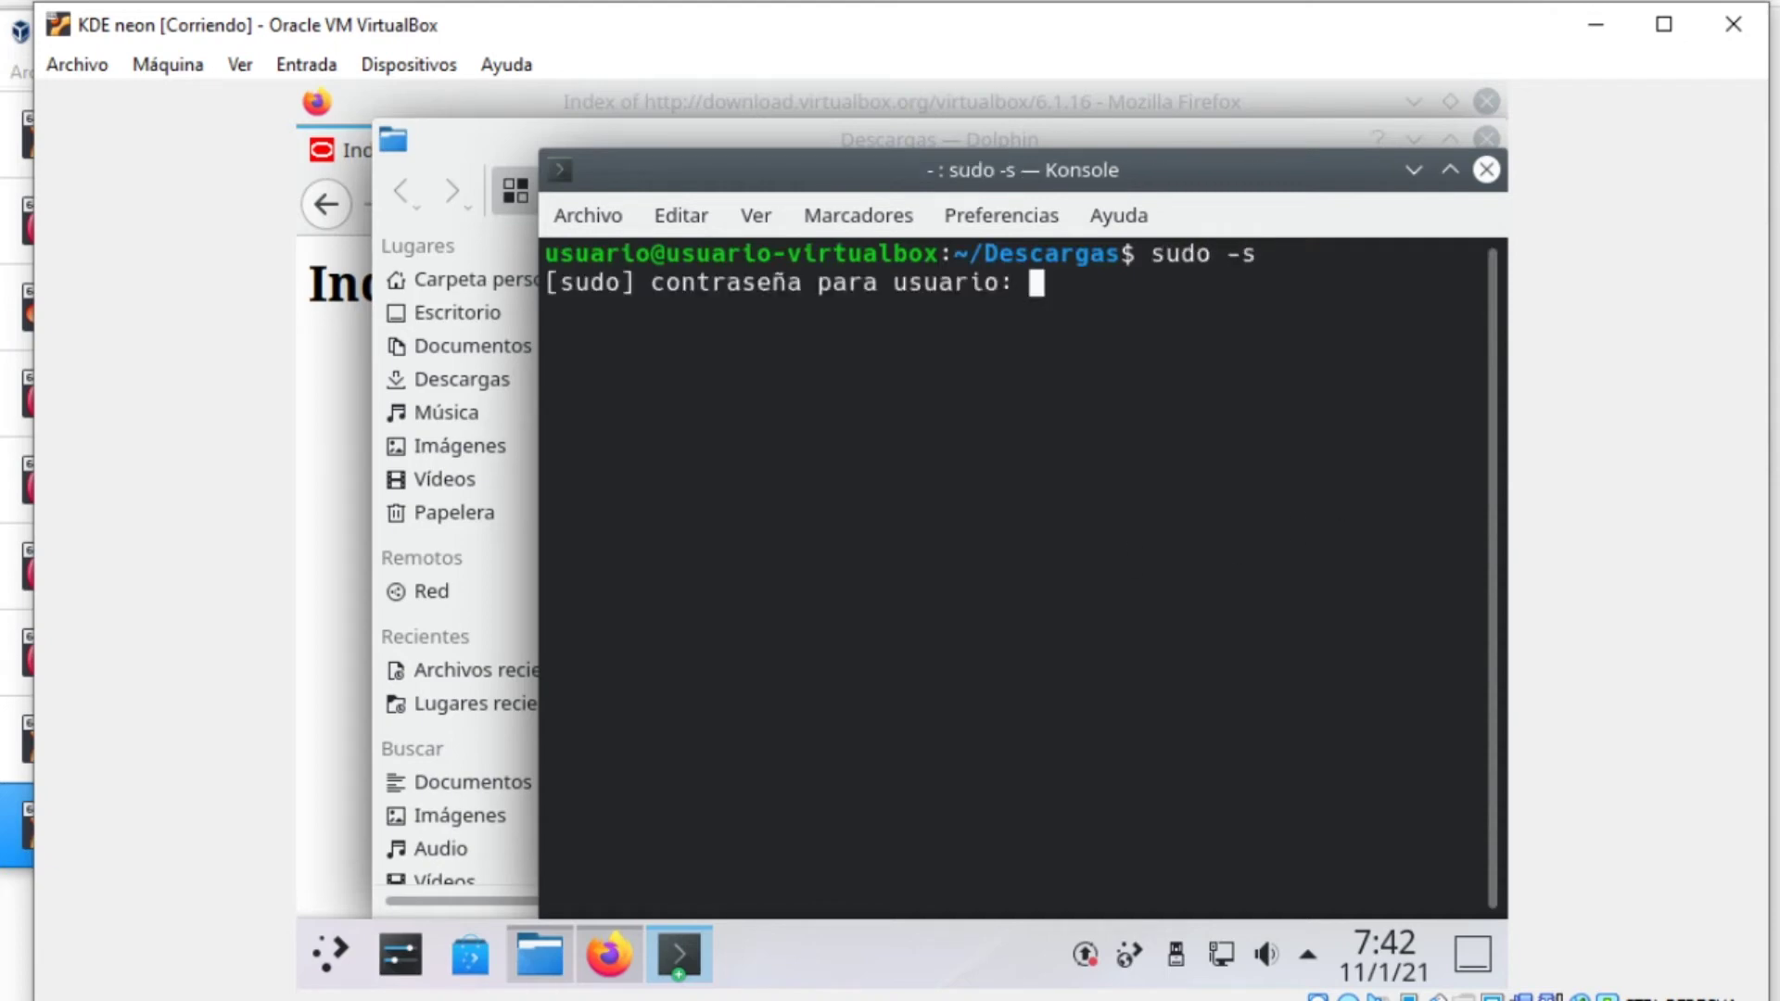
key(Return)
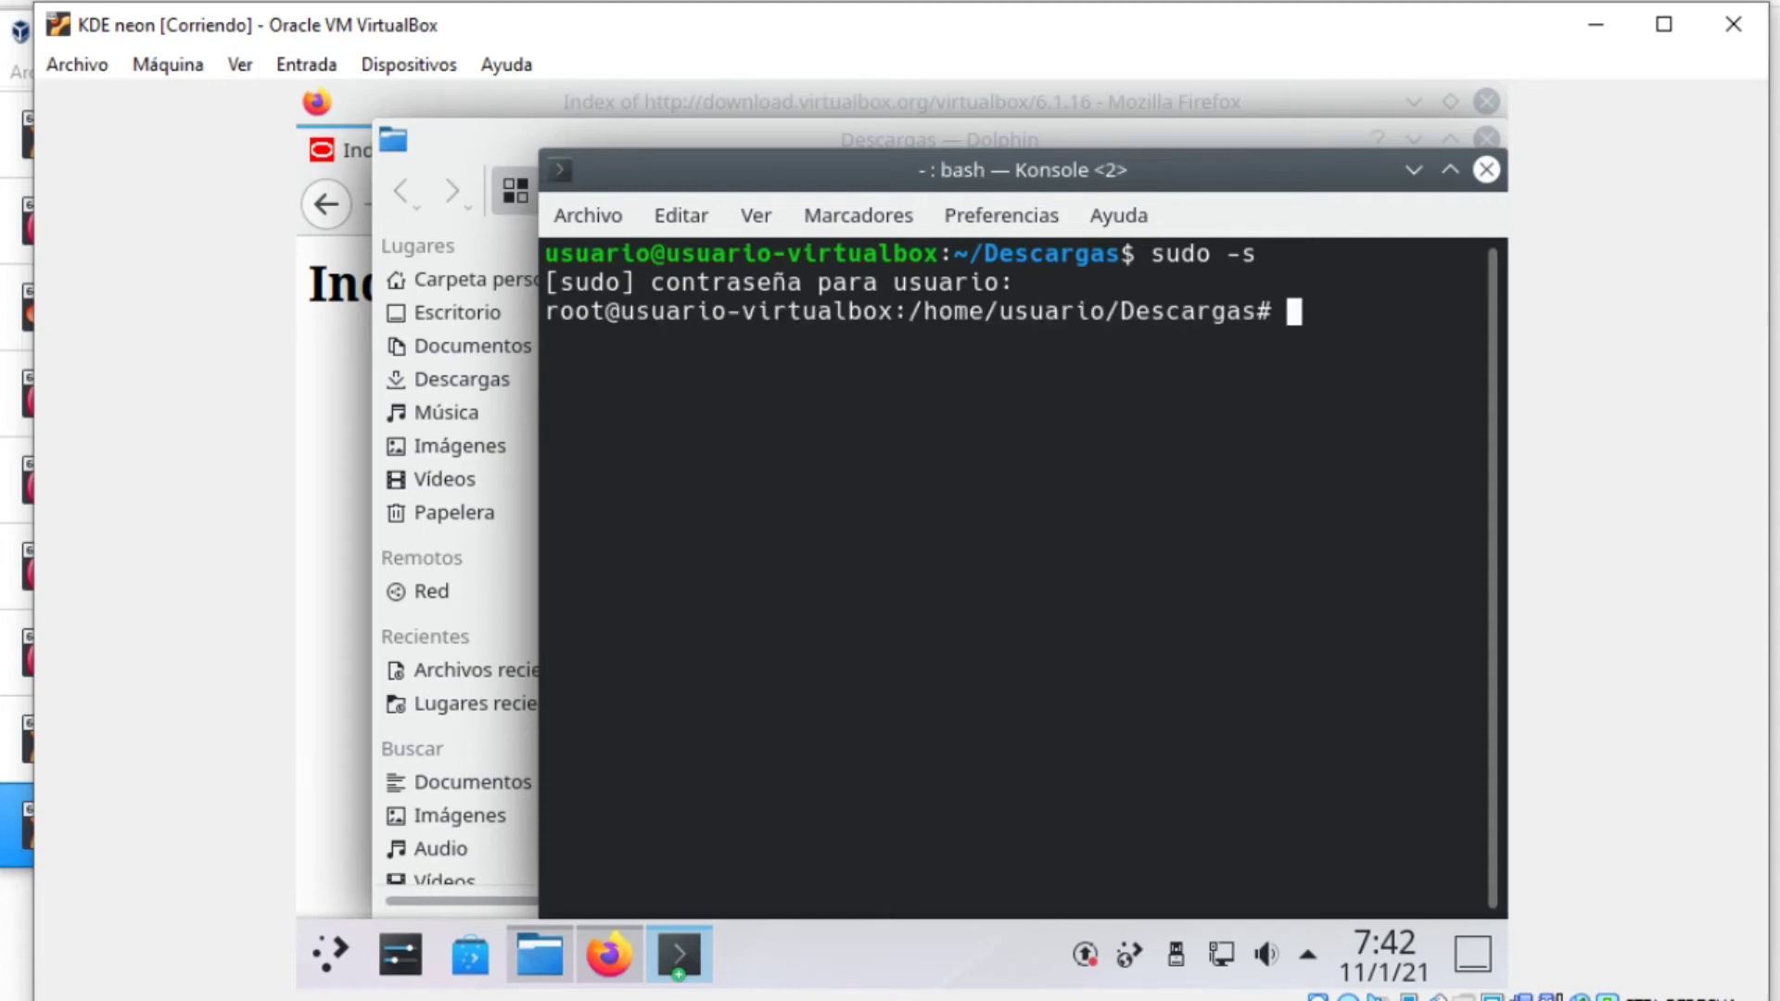
text(ls)
key(Return)
Create an iso folder and mount VBoxGuestAdditions_6.1.16.iso read-only on it
text(mkk)
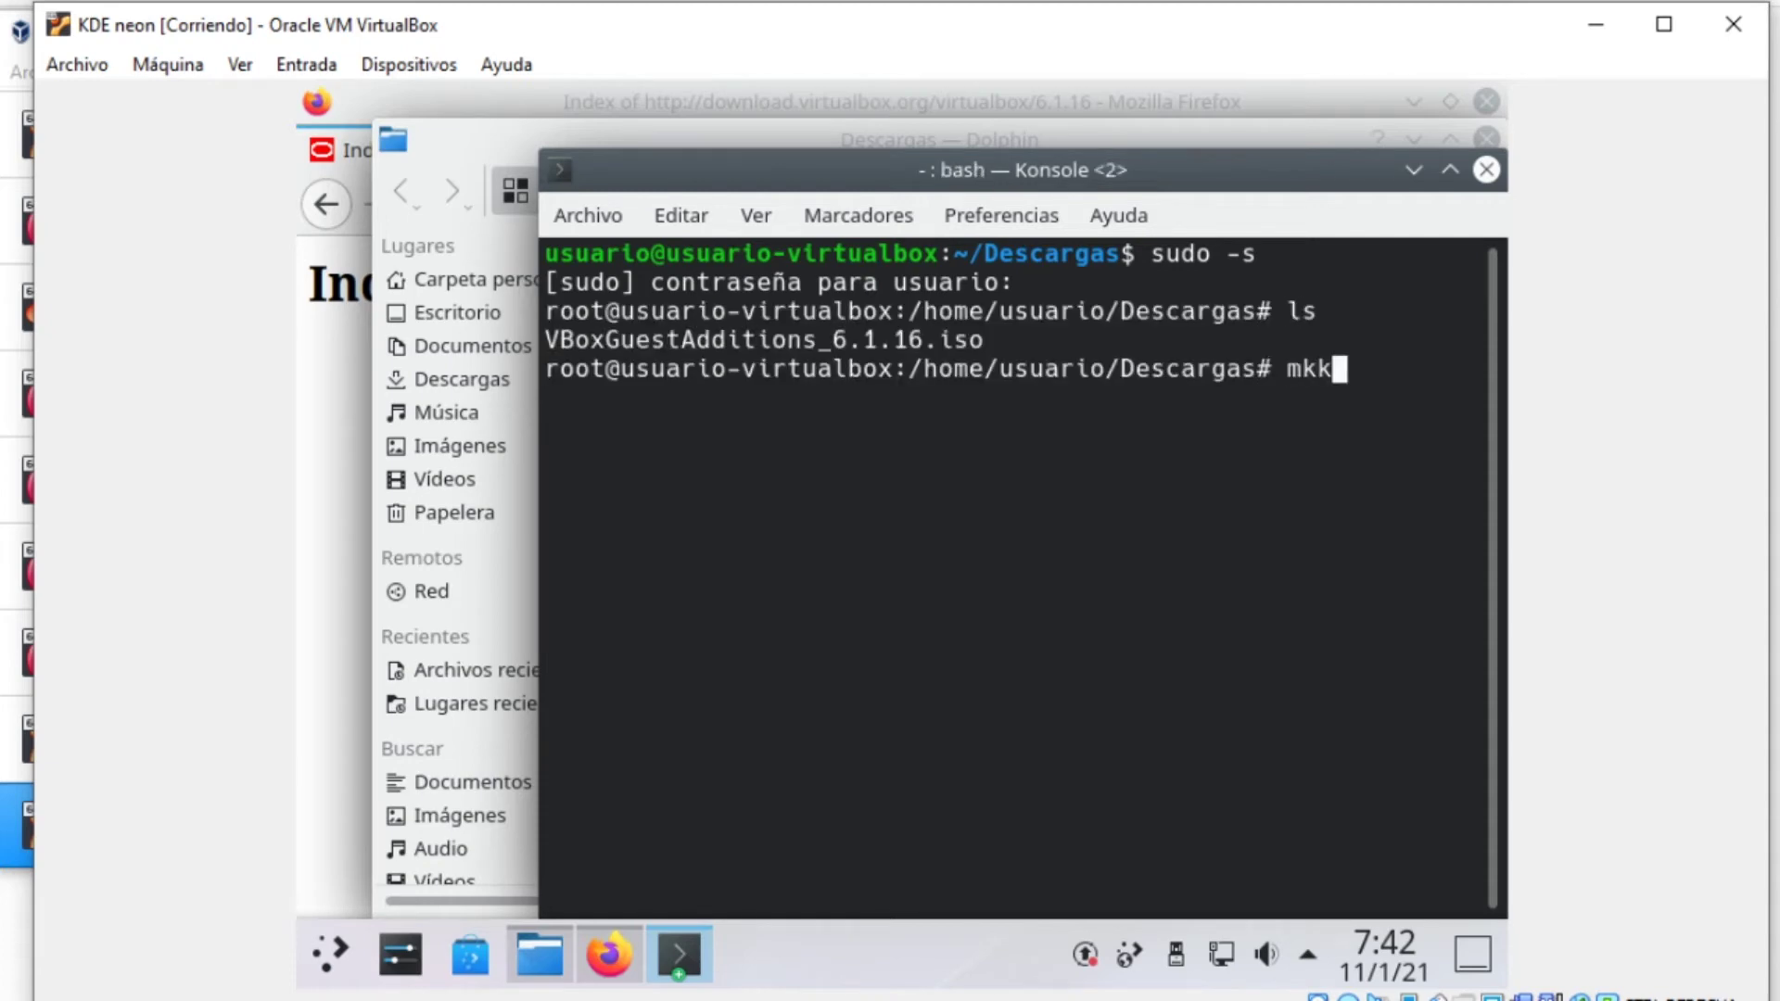
key(BackSpace)
text(dir iso)
key(Return)
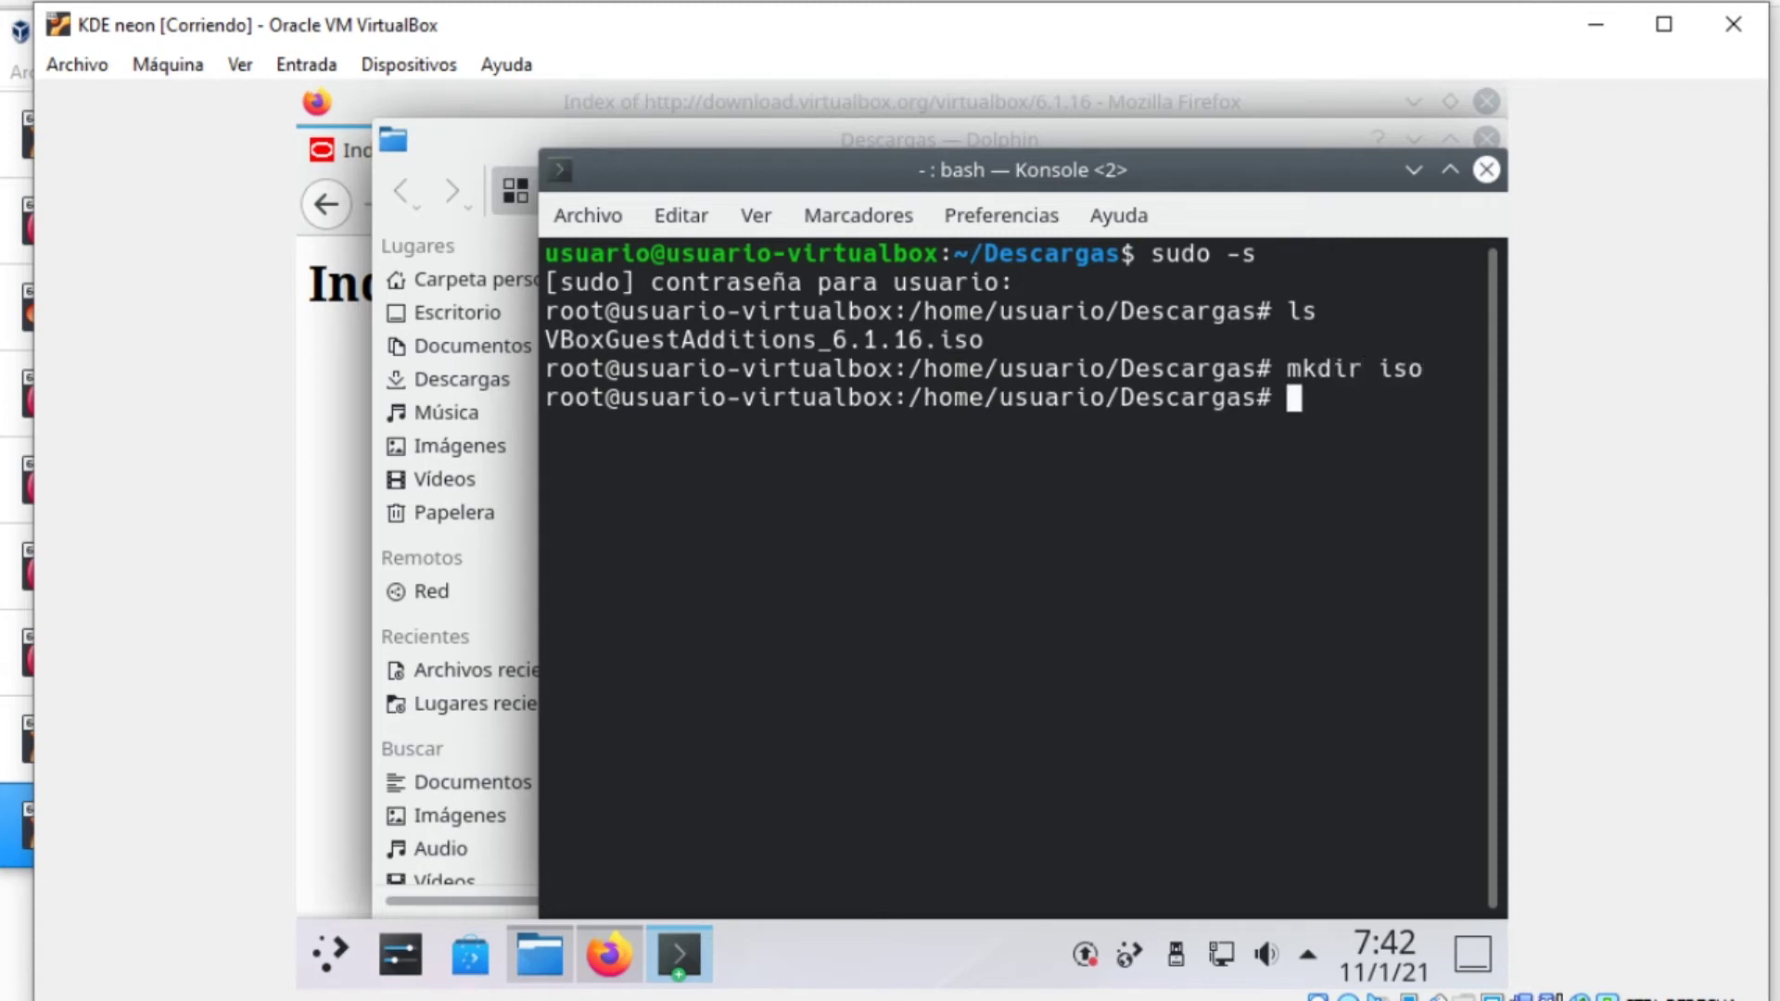
text(moun)
key(BackSpace)
text(nt -r )
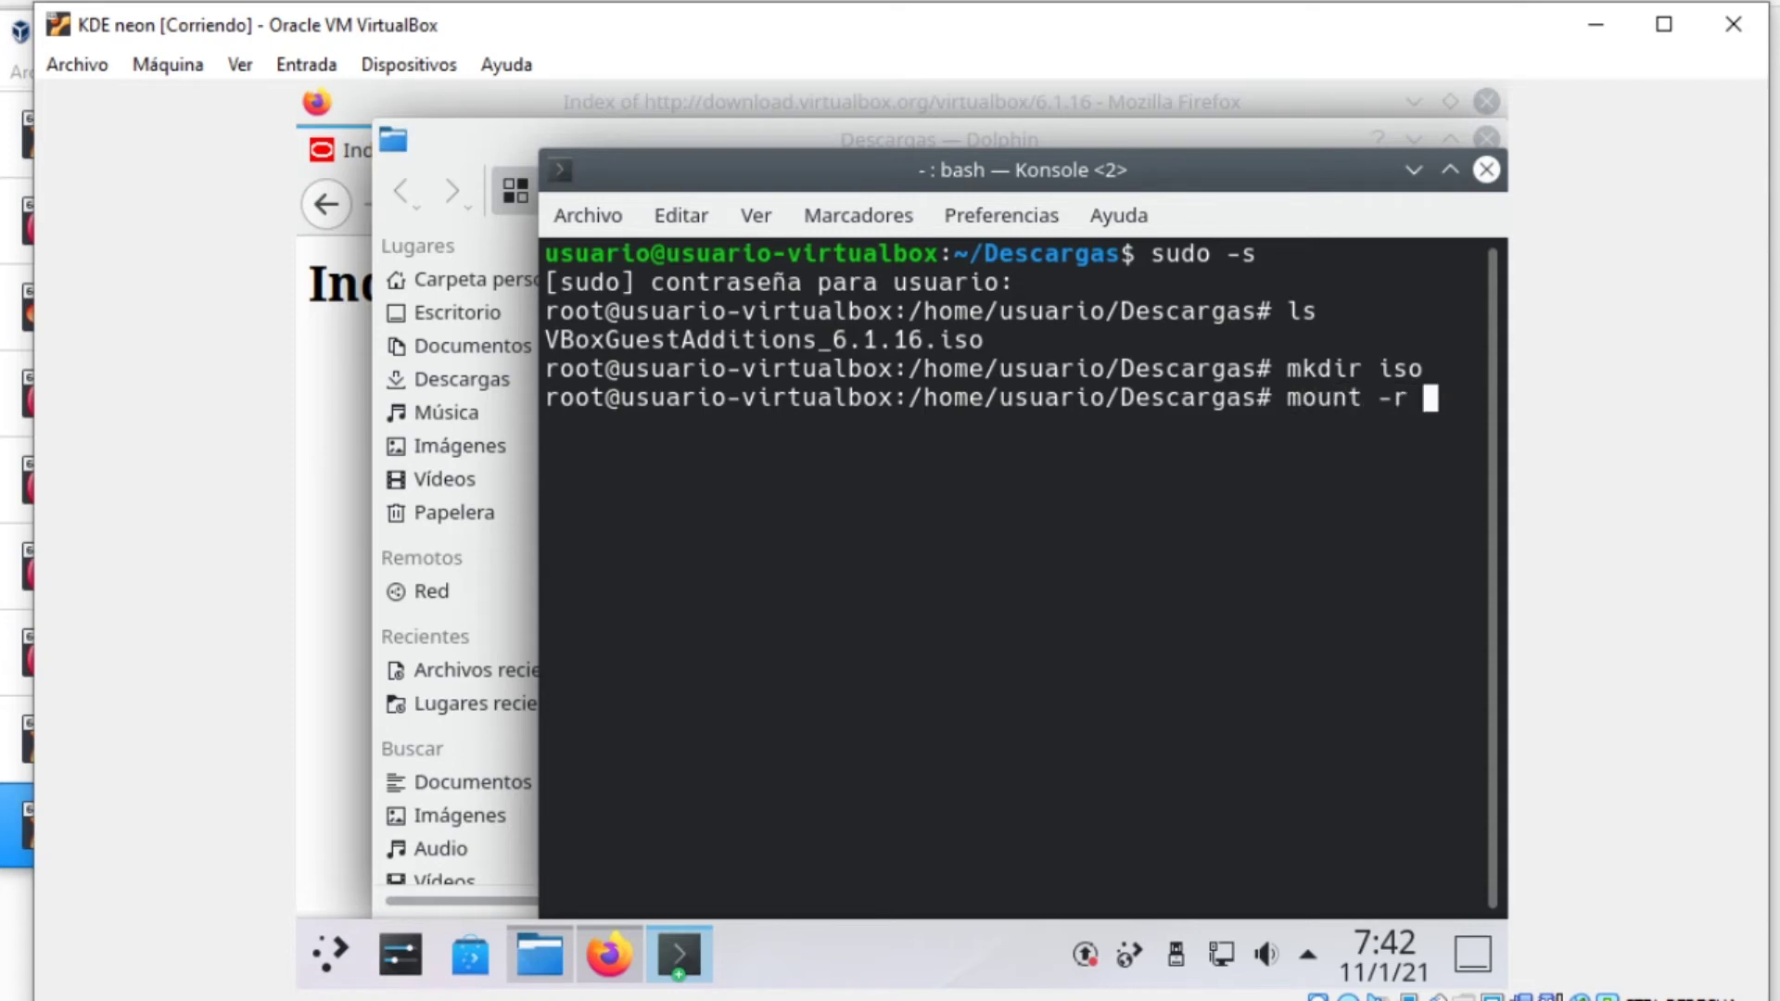
text(VB)
key(Tab)
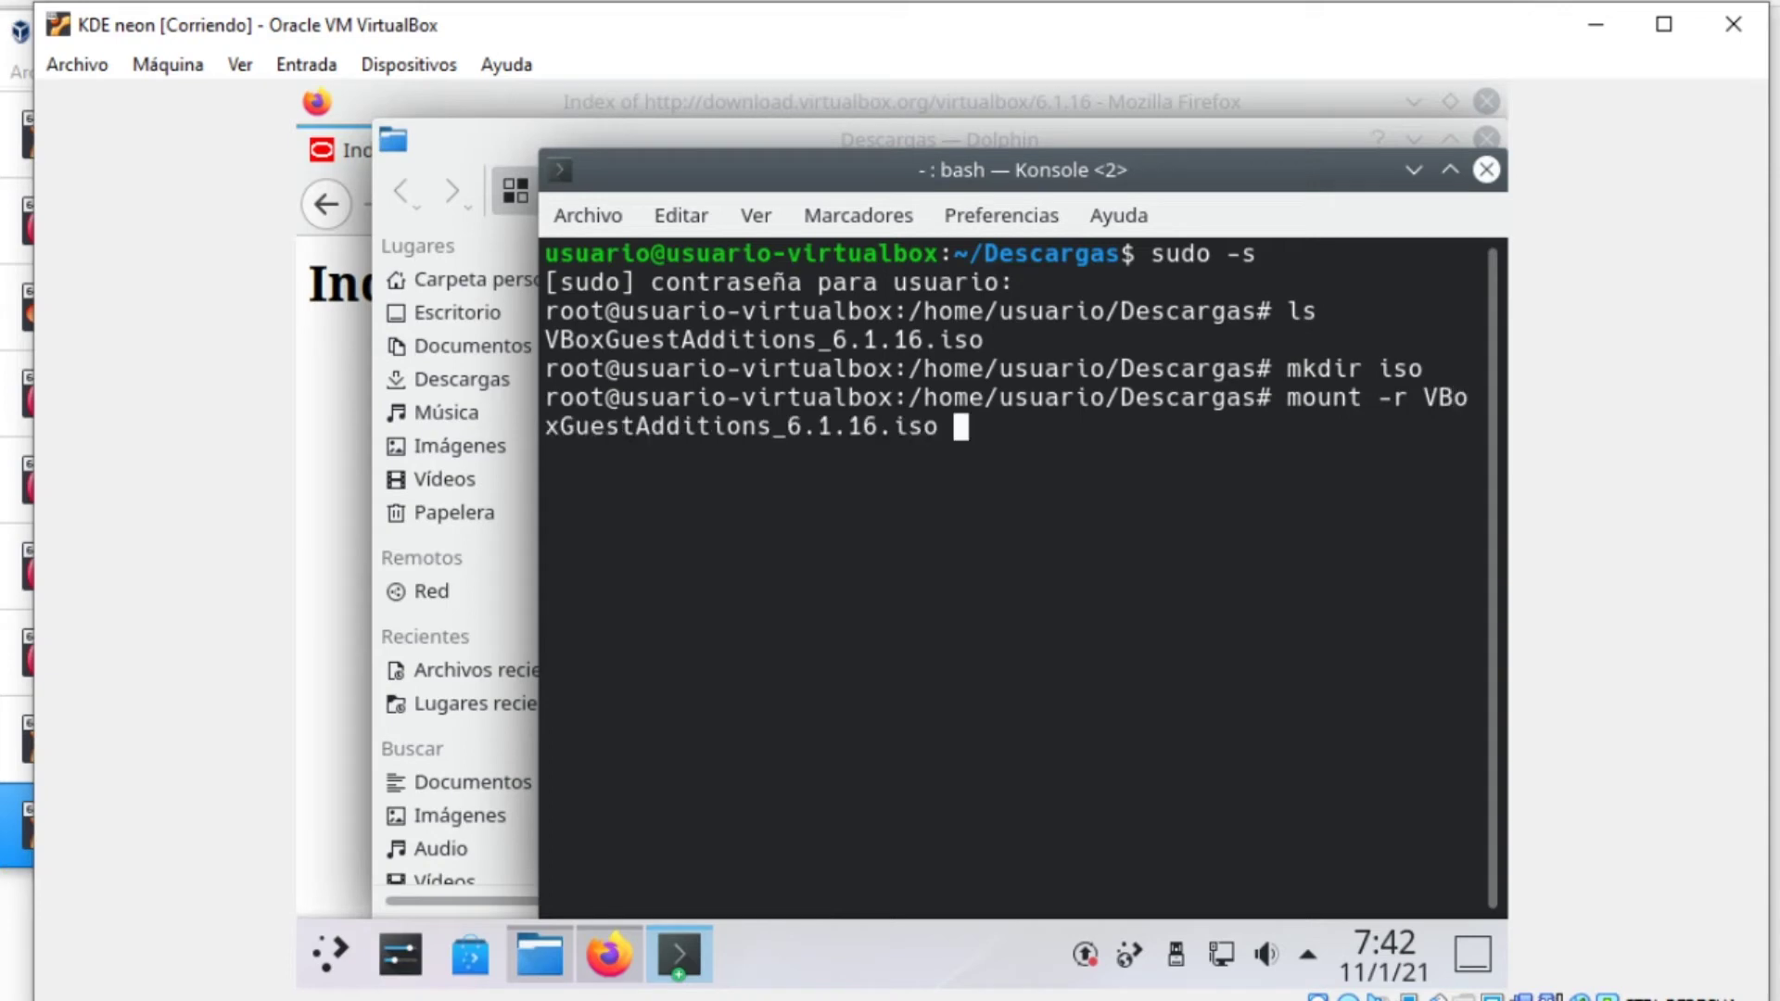
text(is)
key(Tab)
key(Return)
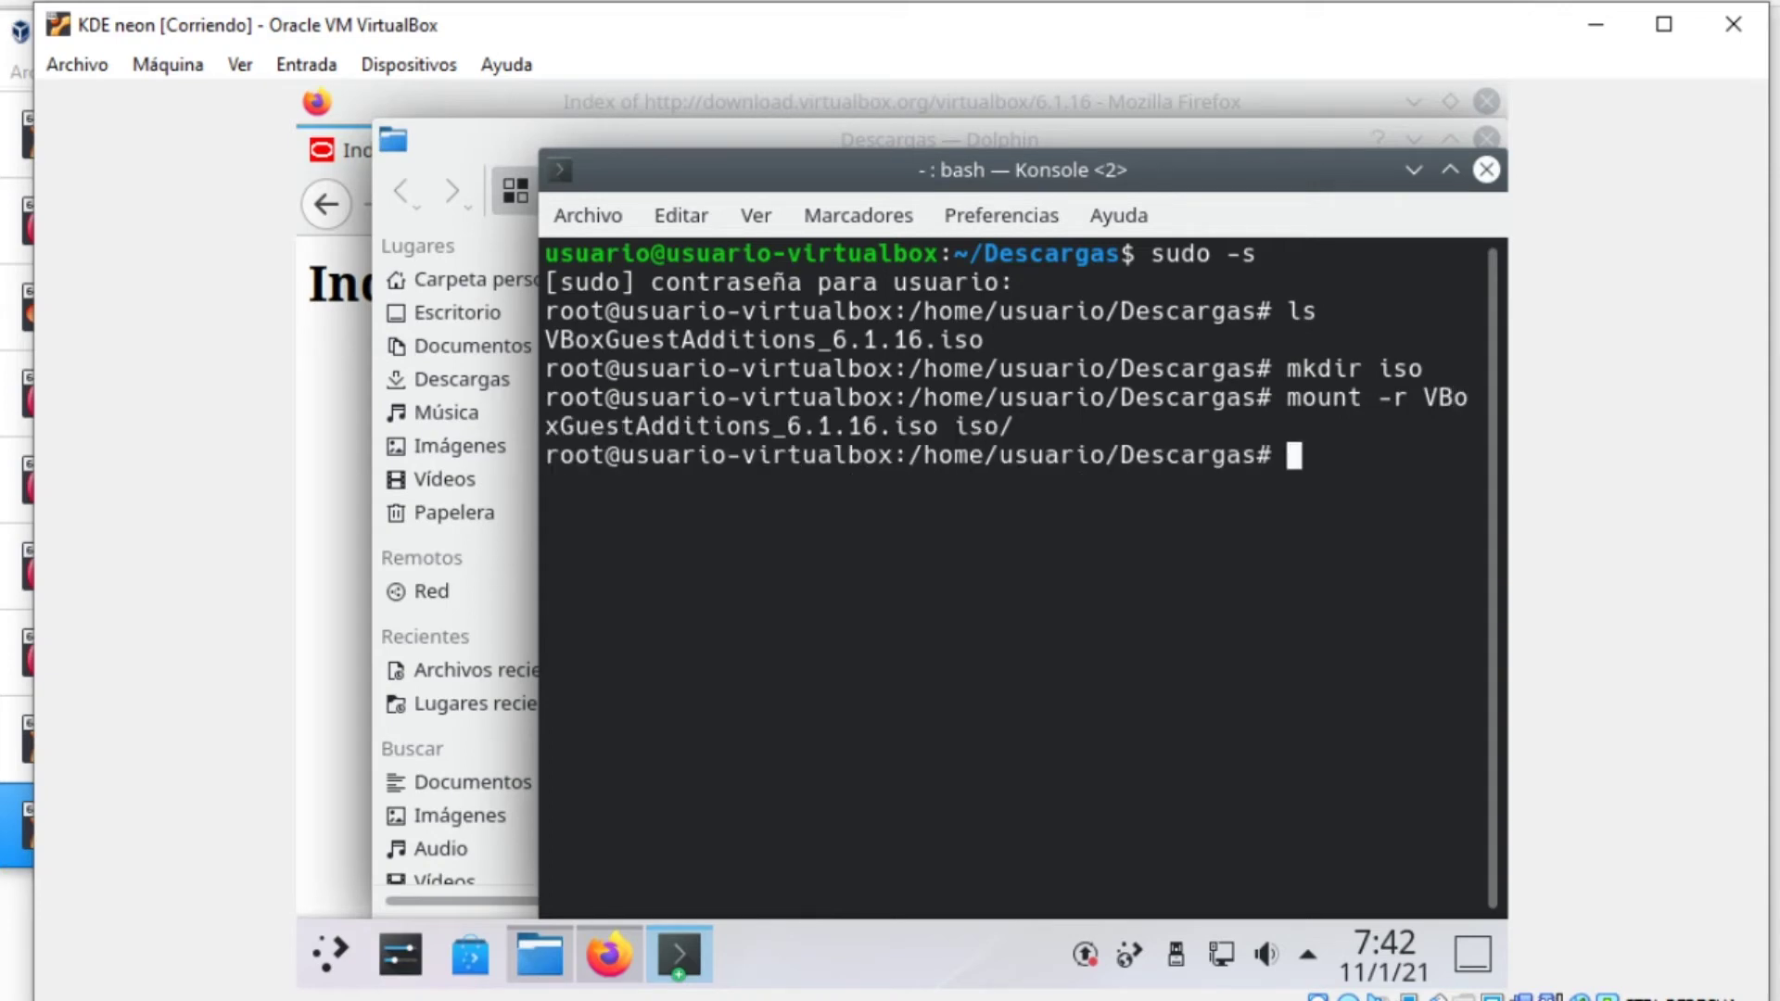
Change into the iso folder and begin typing 'bash ./VBoxL'
text(cd iso)
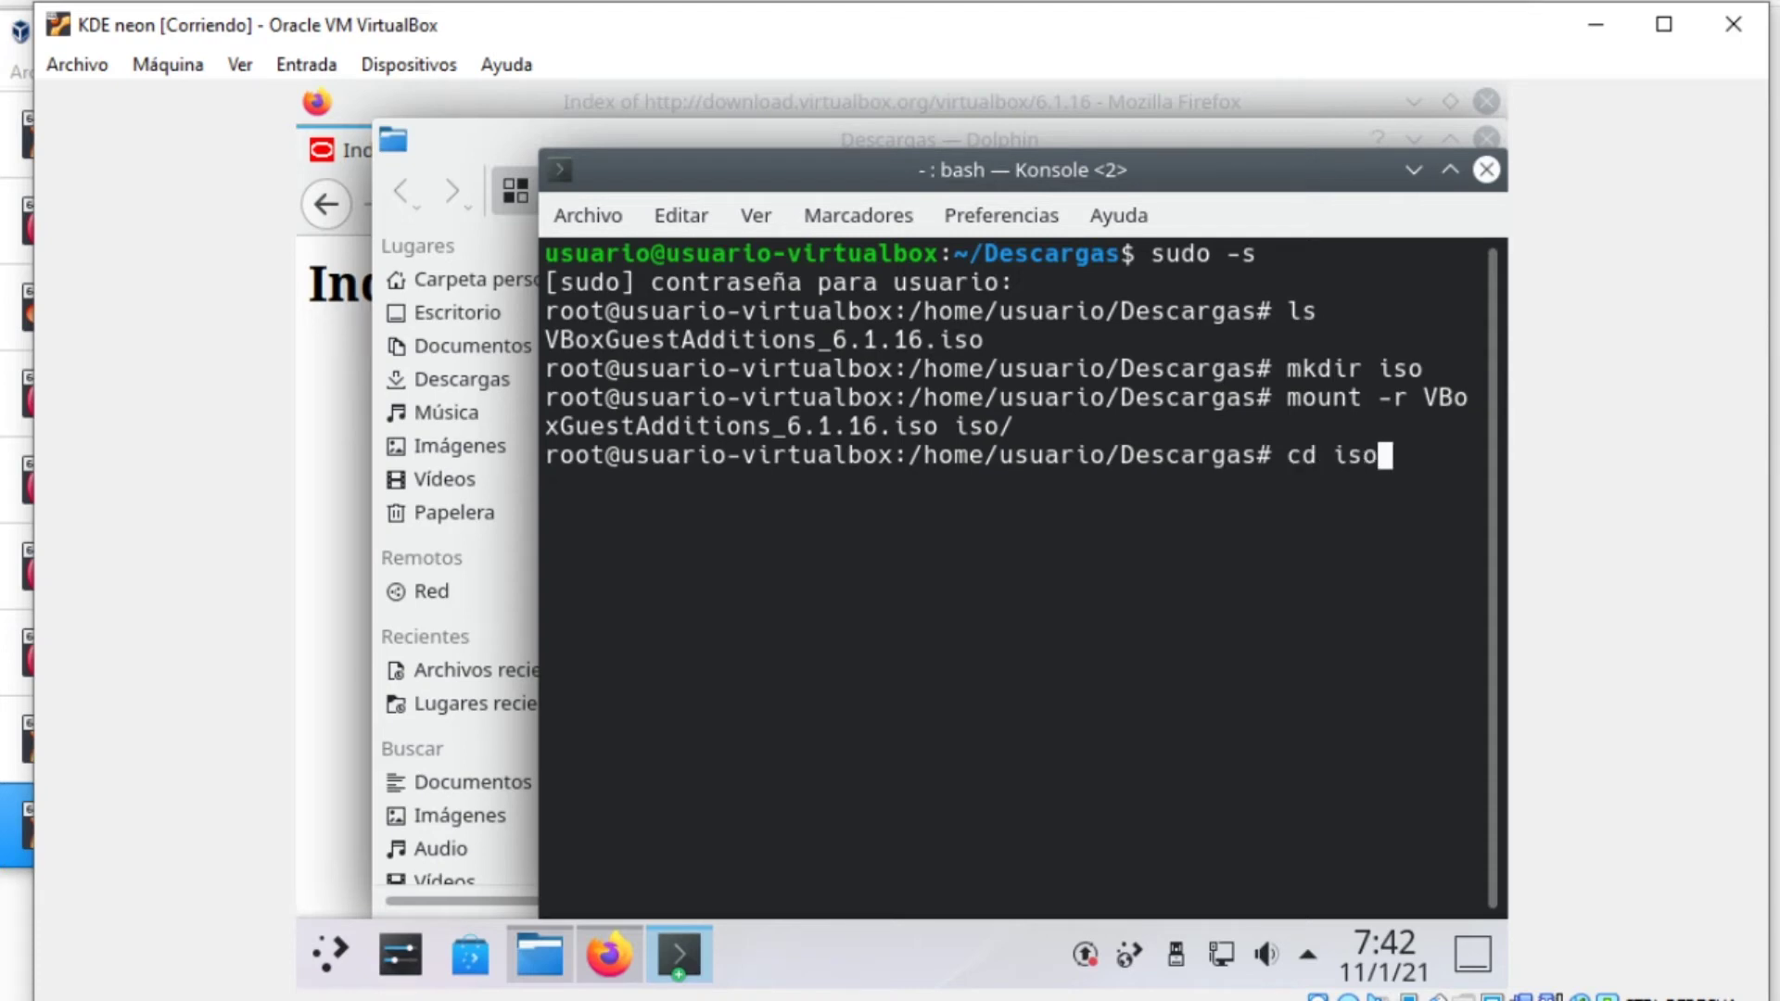
key(Return)
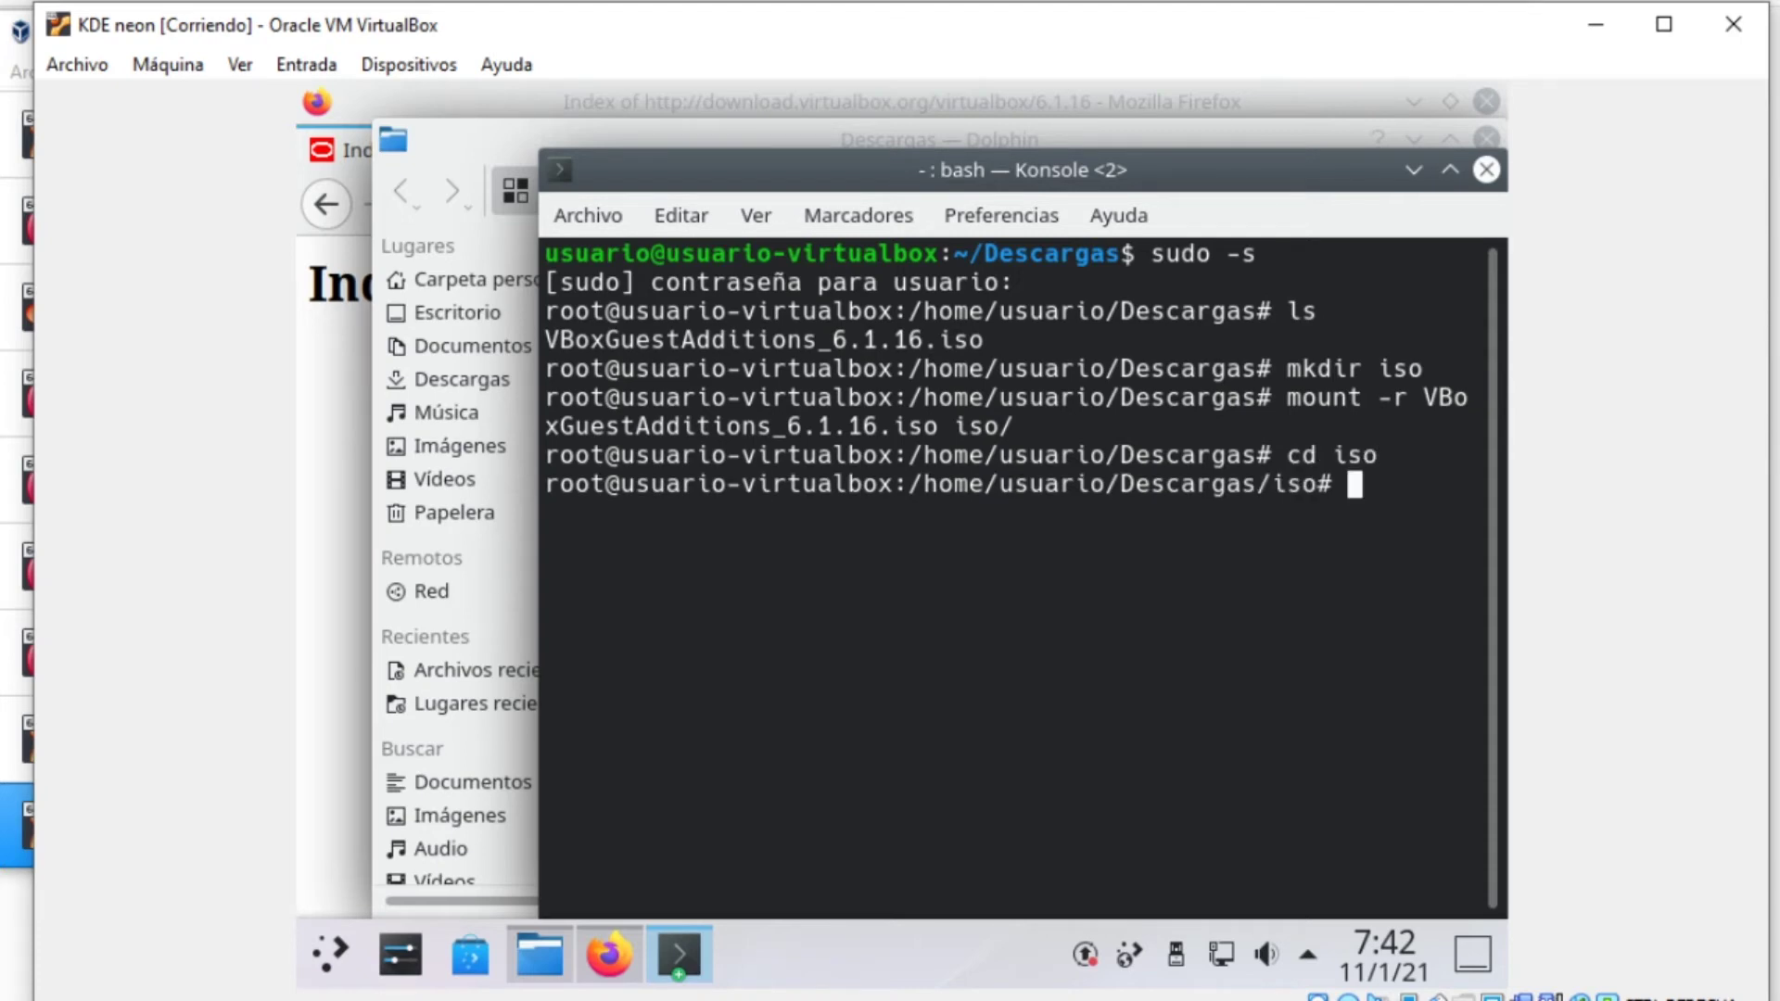
text(bash ./)
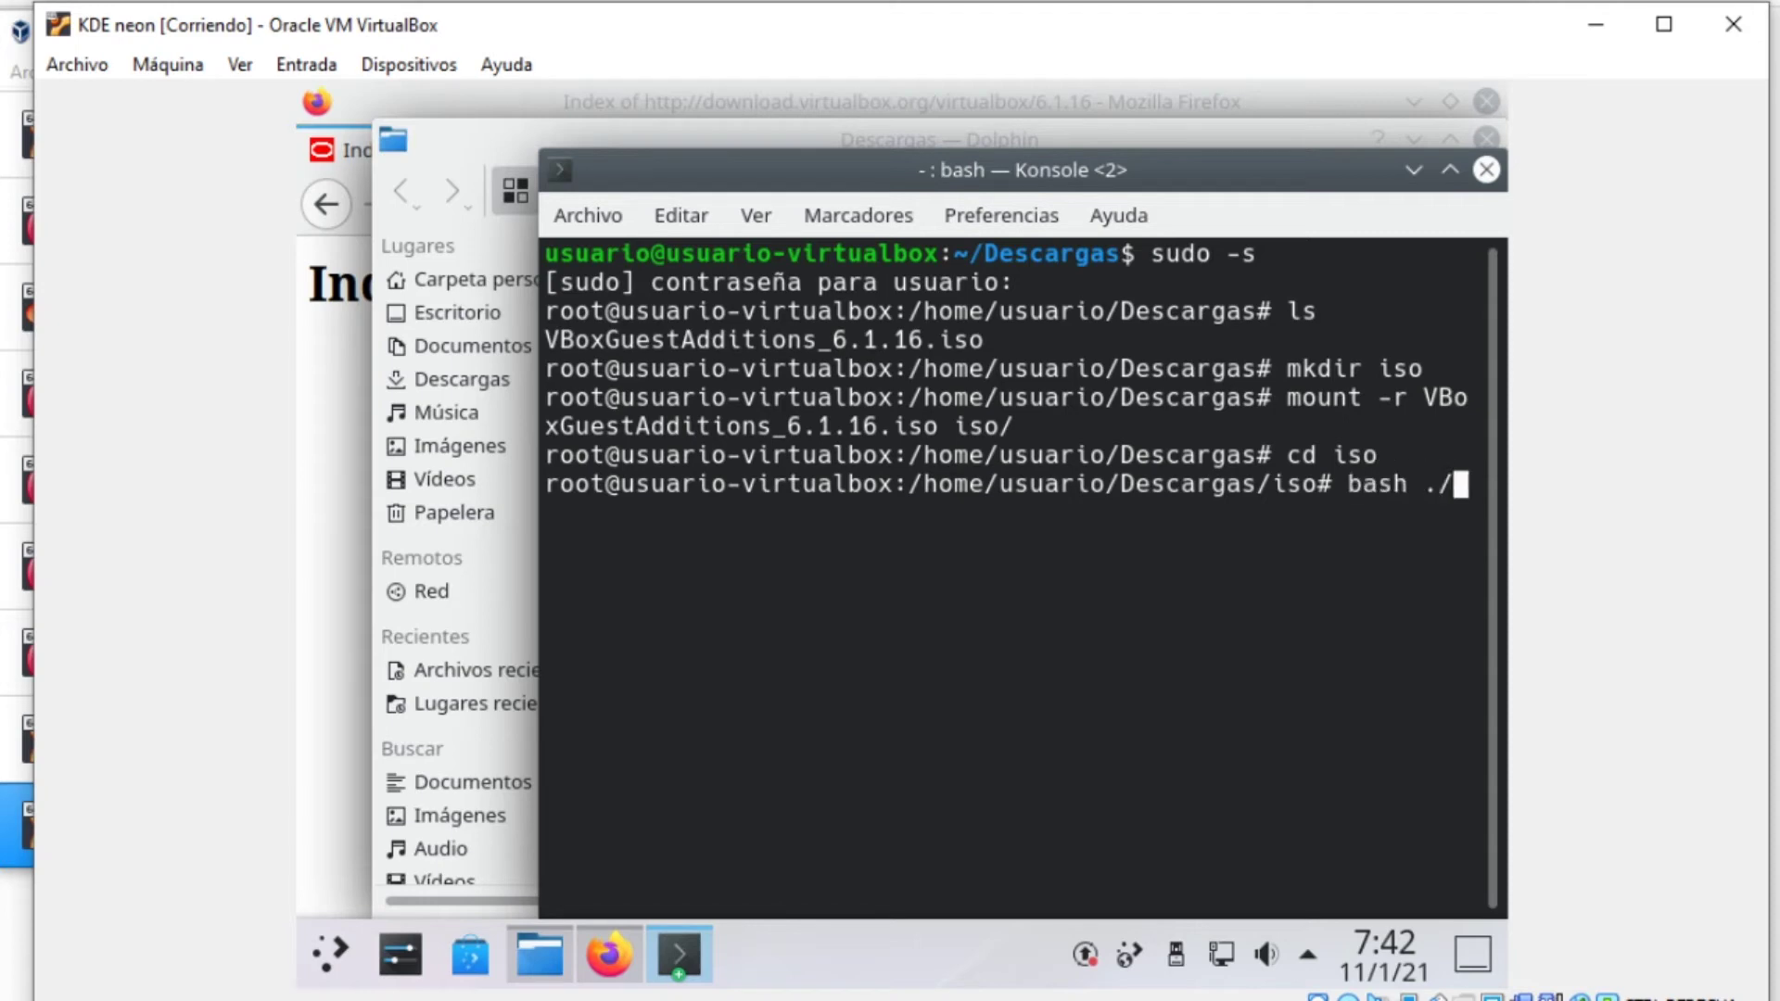
text(VBoxL)
Run VBoxLinuxAdditions.run to build Guest Additions 6.1.16 modules for kernel 5.4.0-59-generic, then enter reboot
key(Tab)
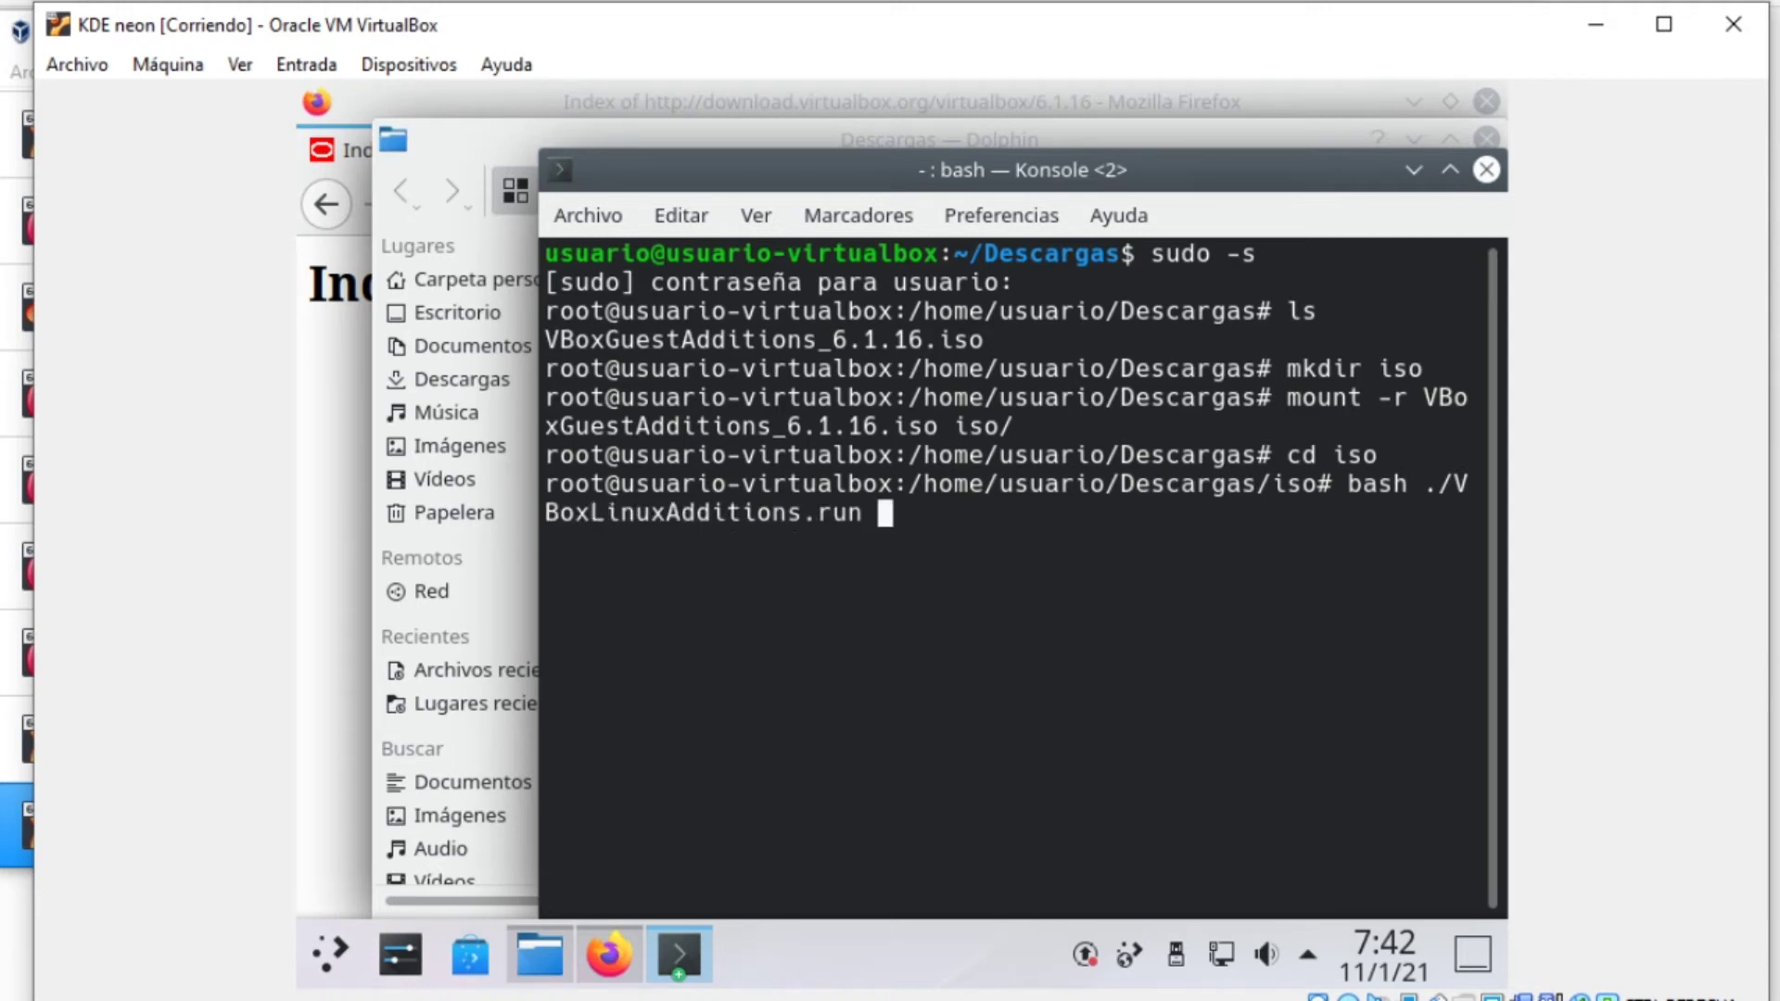
key(Return)
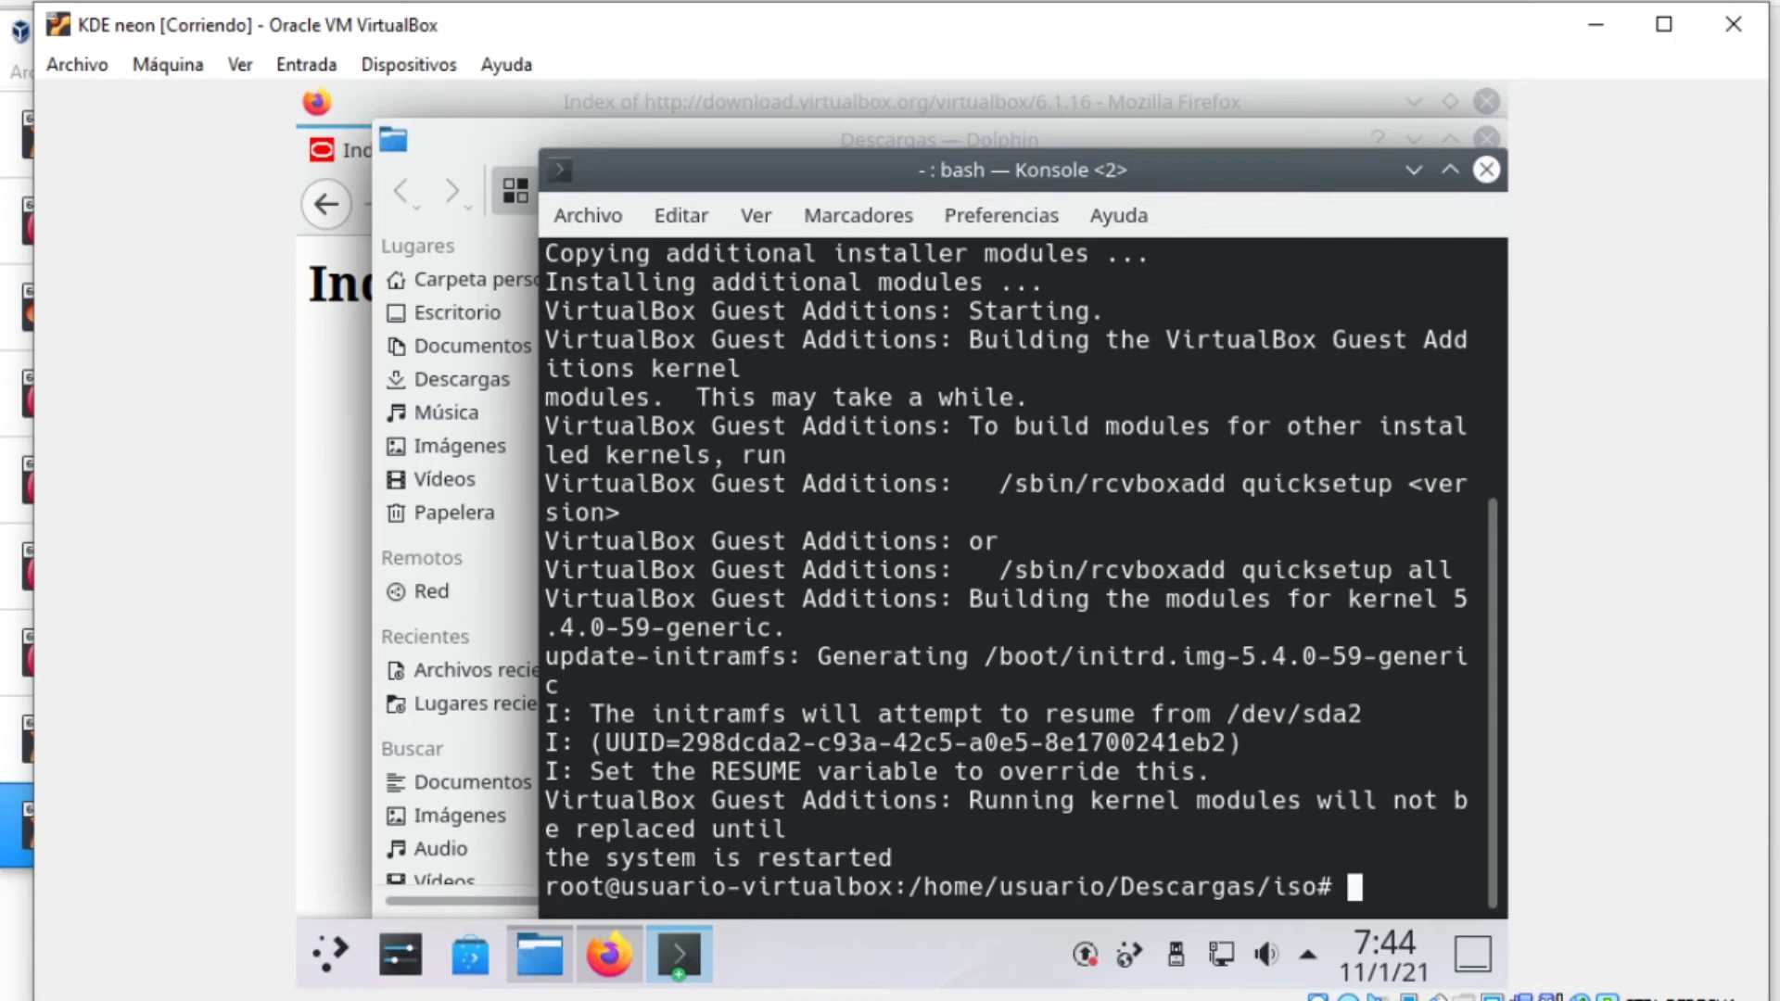
text(reboot)
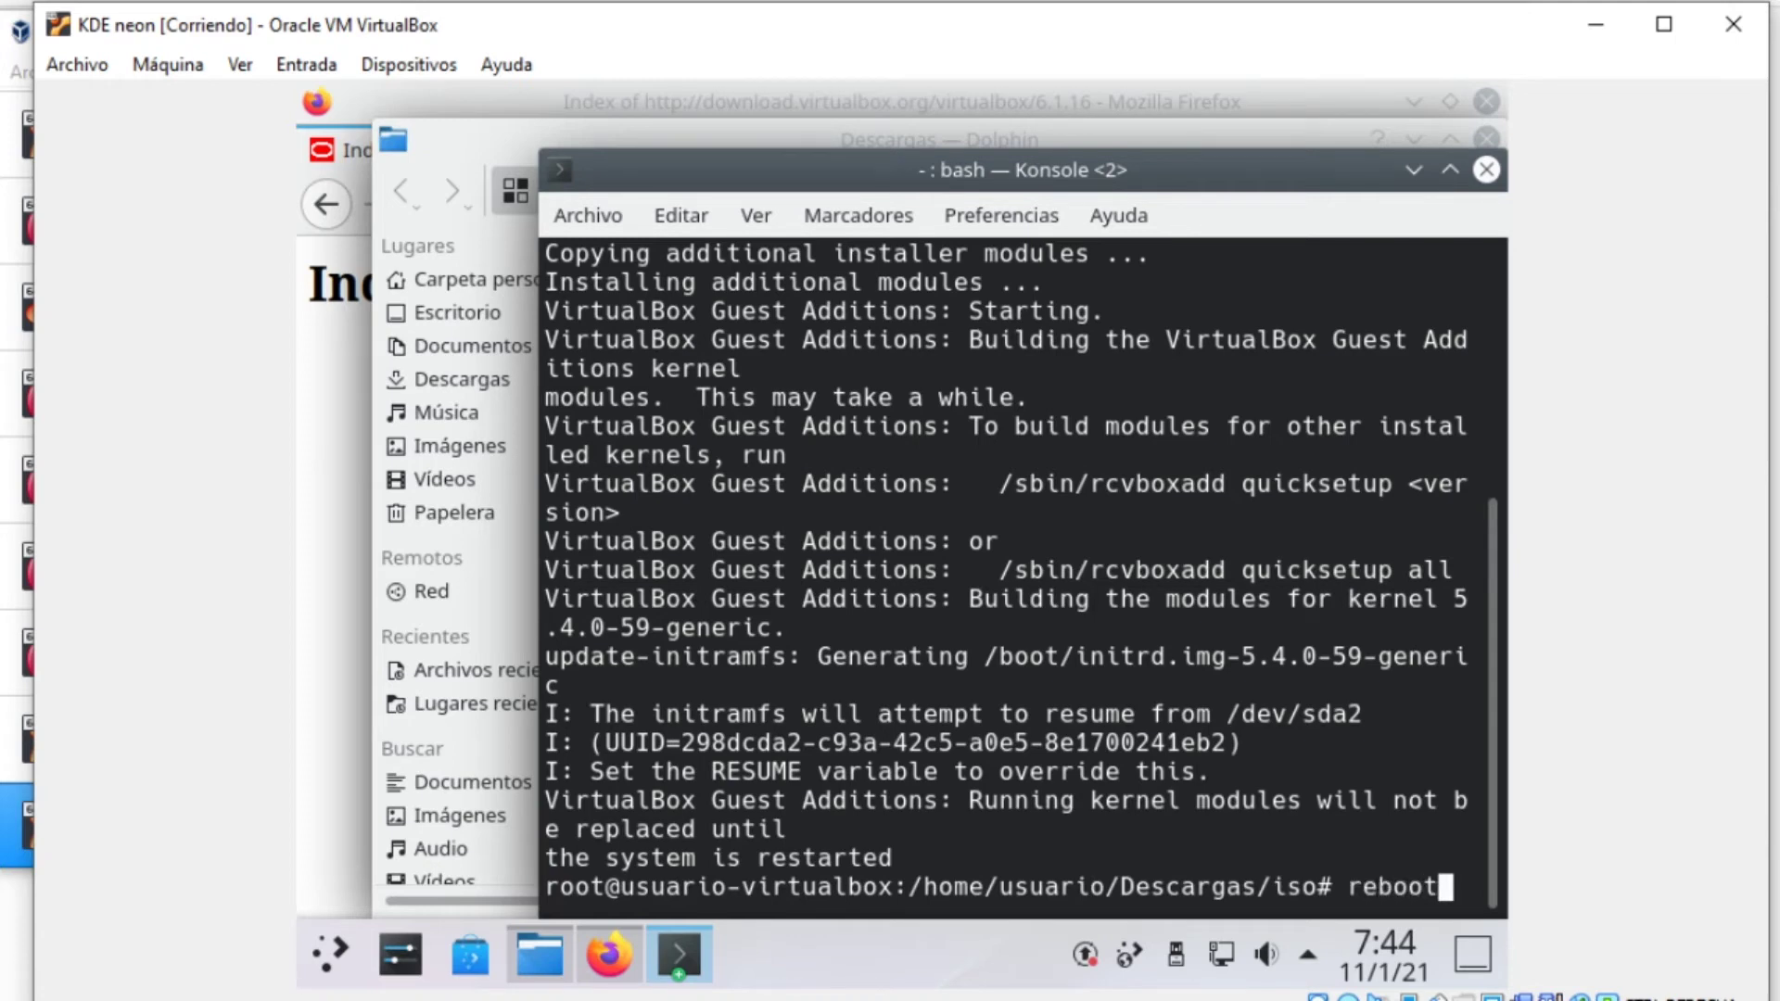
Reboot the guest, log back into KDE with the account password, and widen the VM window
key(Return)
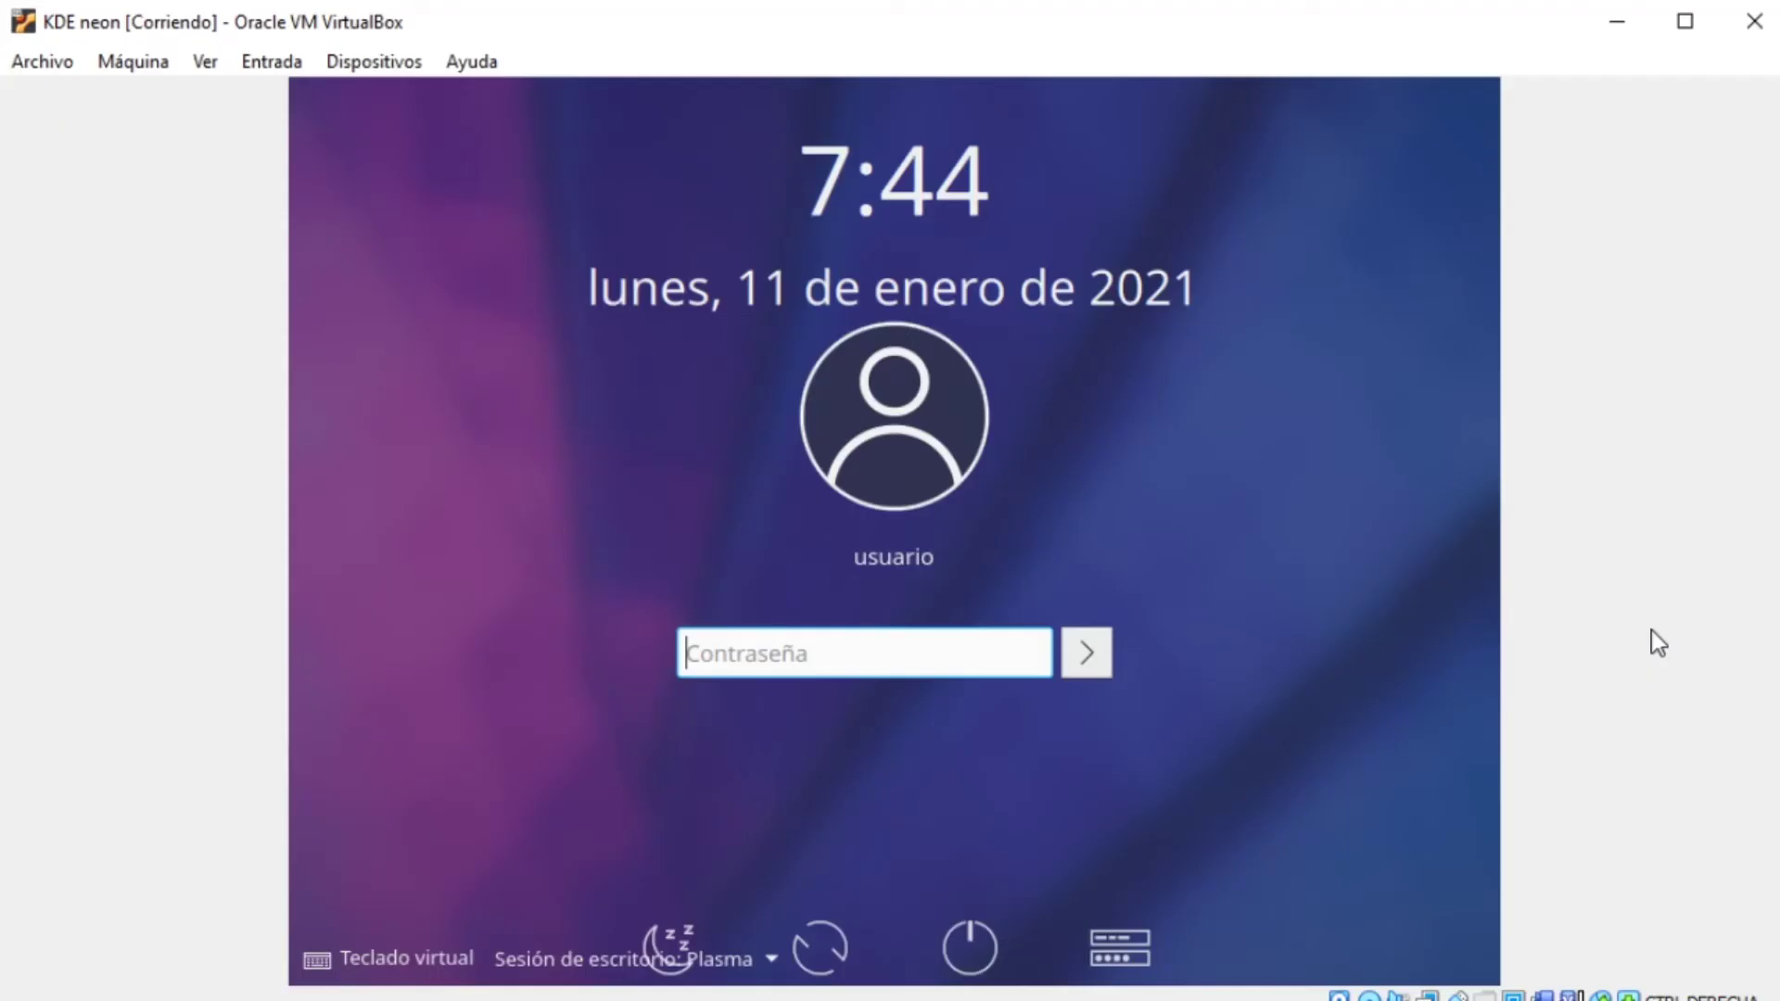
text(1234)
key(BackSpace)
key(BackSpace)
key(BackSpace)
key(BackSpace)
text(123456789)
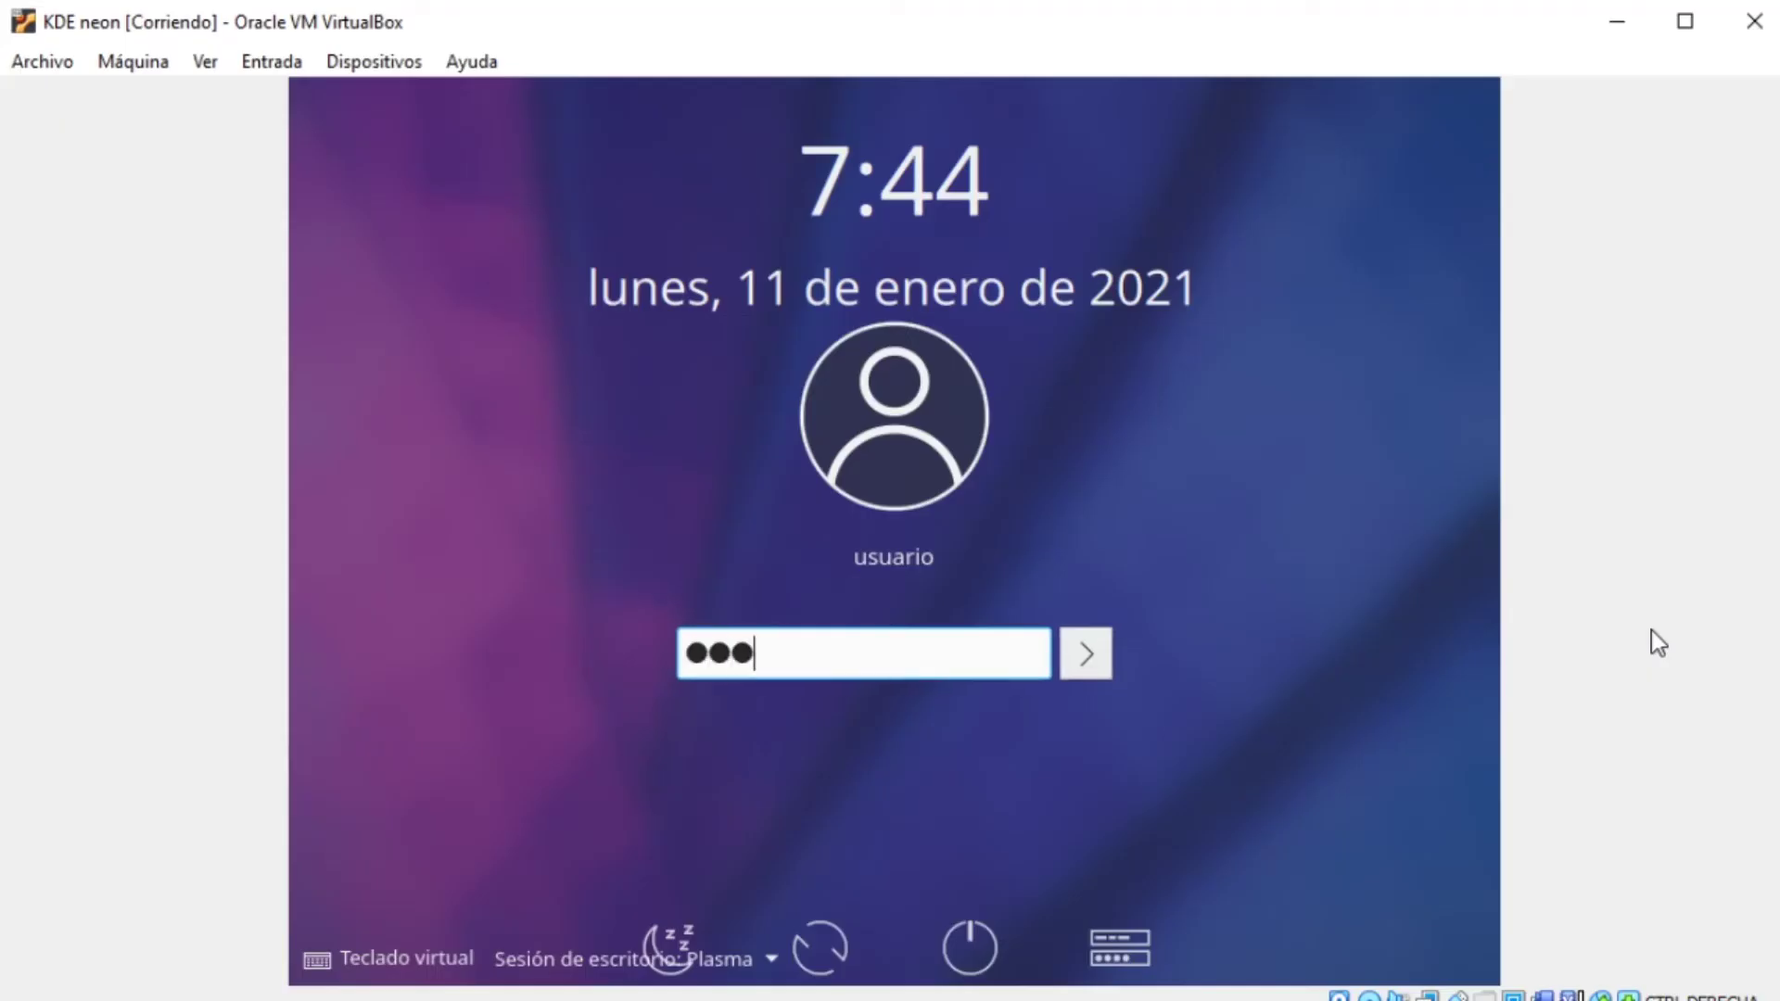
text(0)
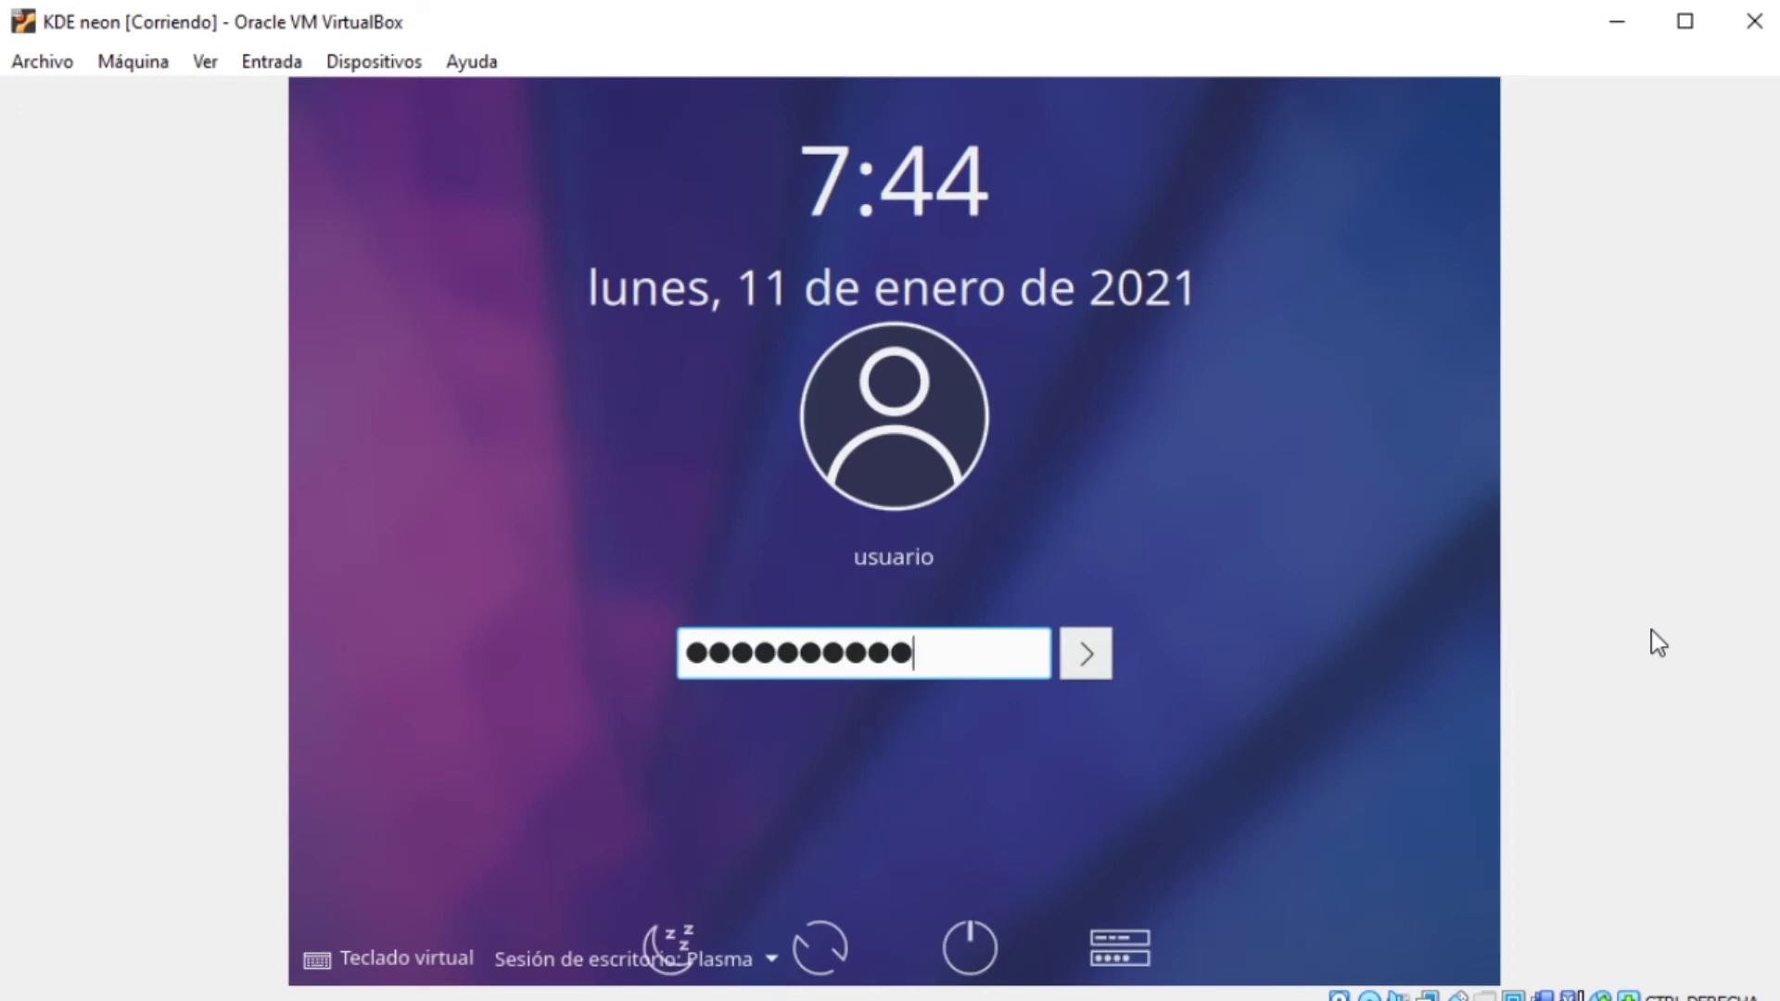
key(Return)
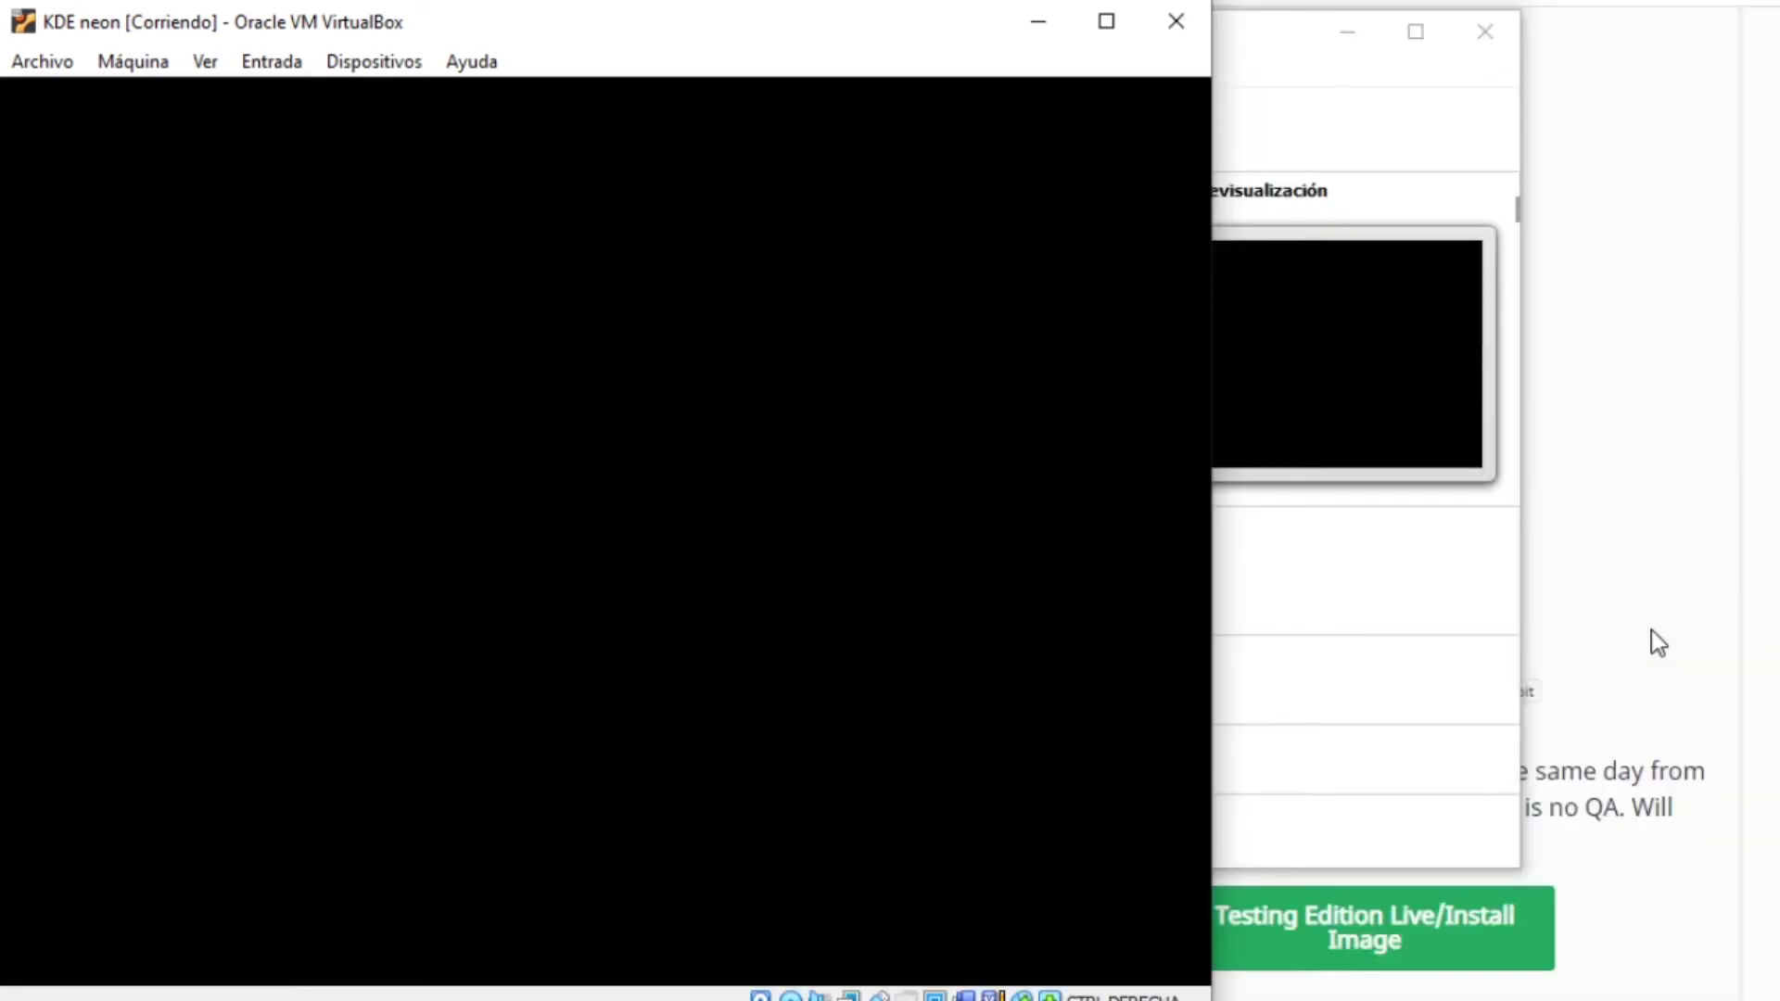
drag(1211, 938, 1777, 963)
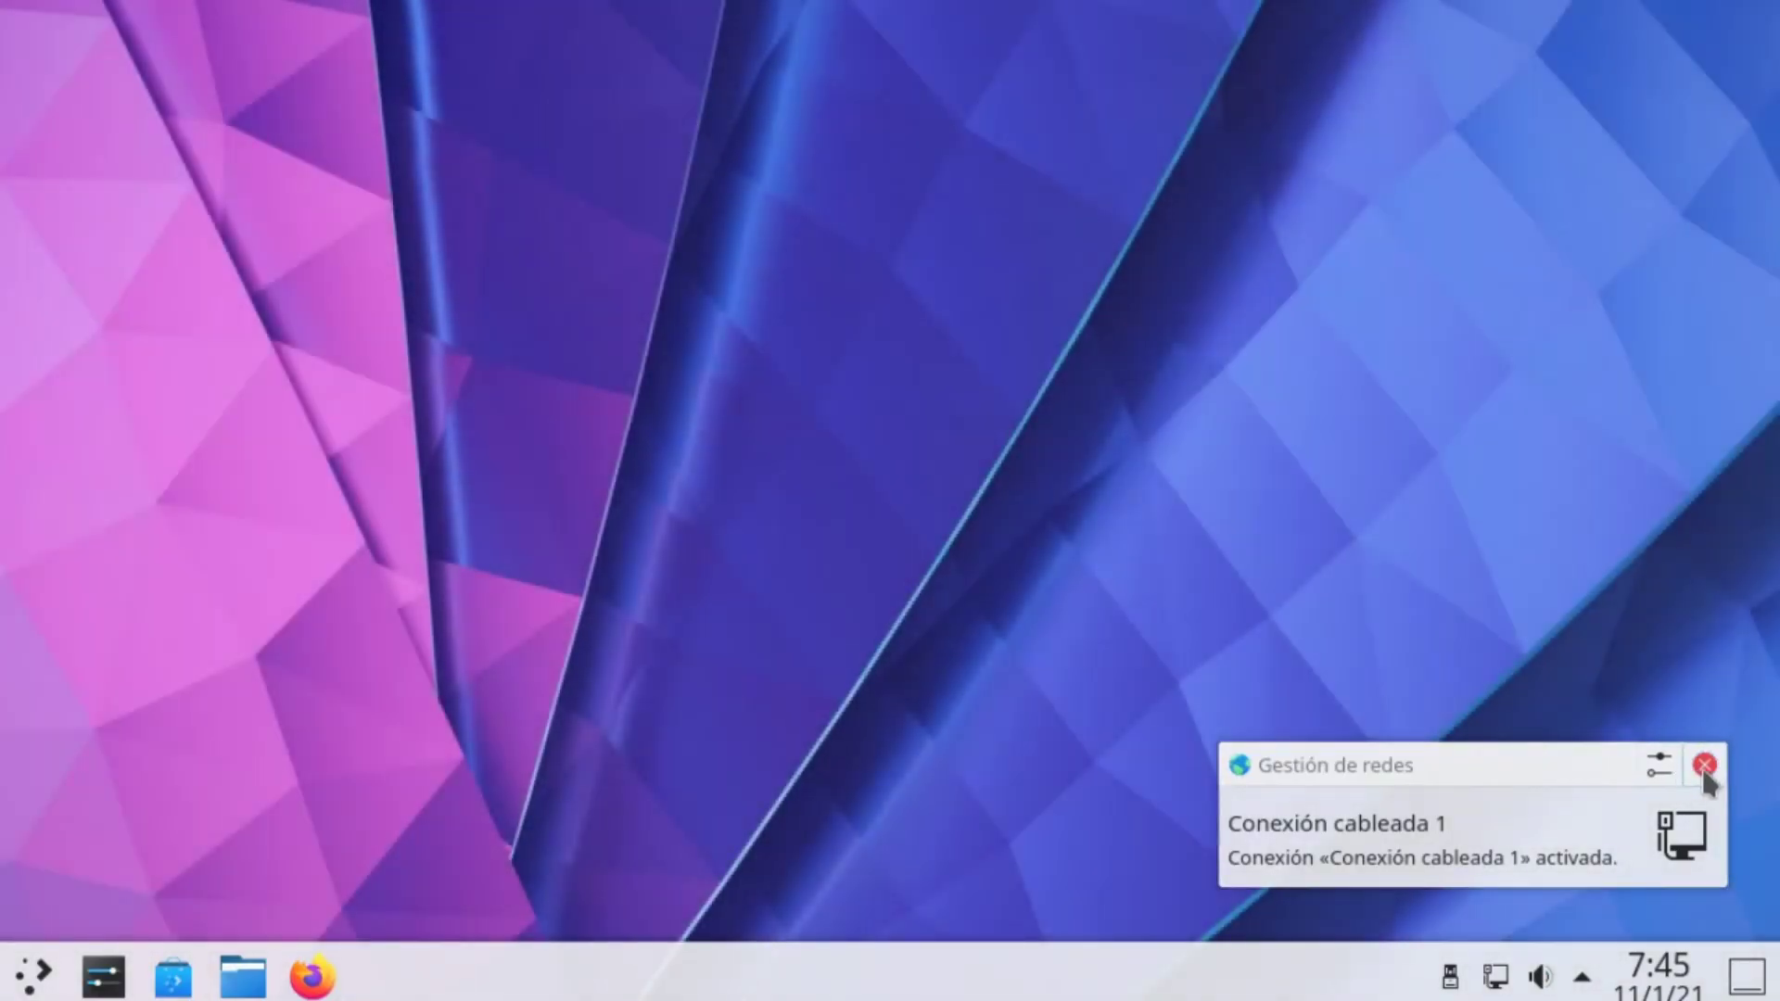
Dismiss the network notification and launch Firefox from the application launcher
click(1705, 764)
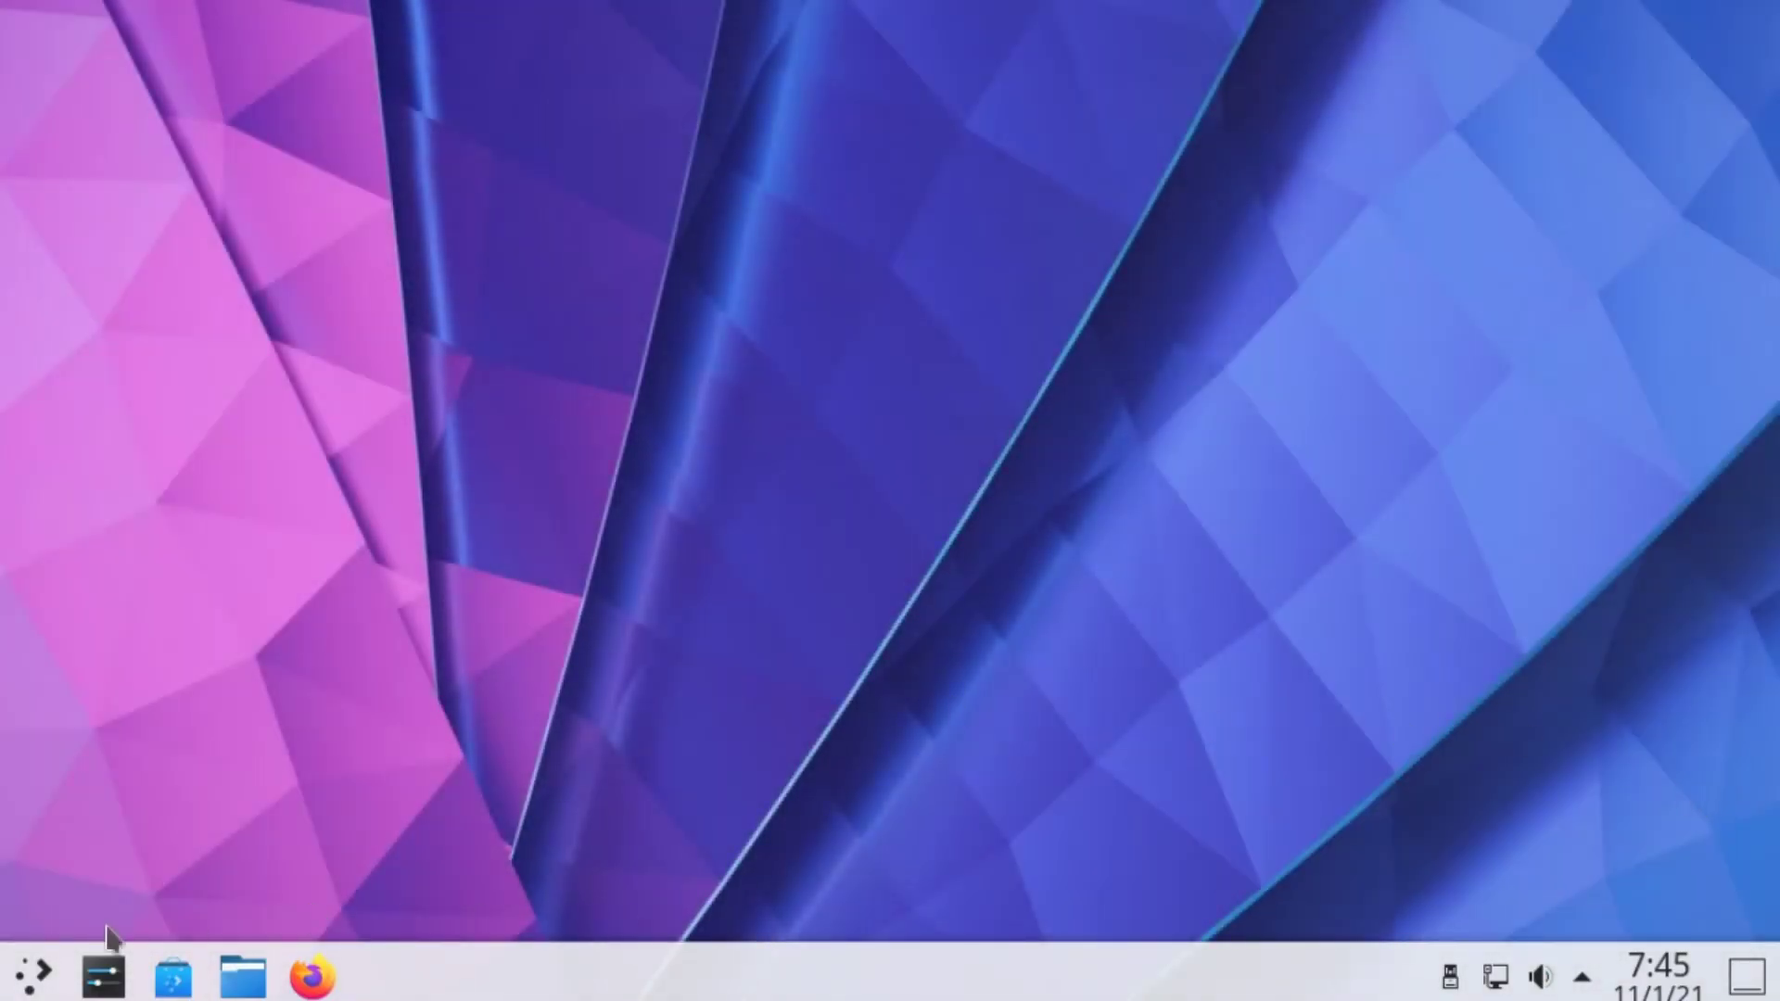
click(37, 976)
click(260, 848)
click(360, 860)
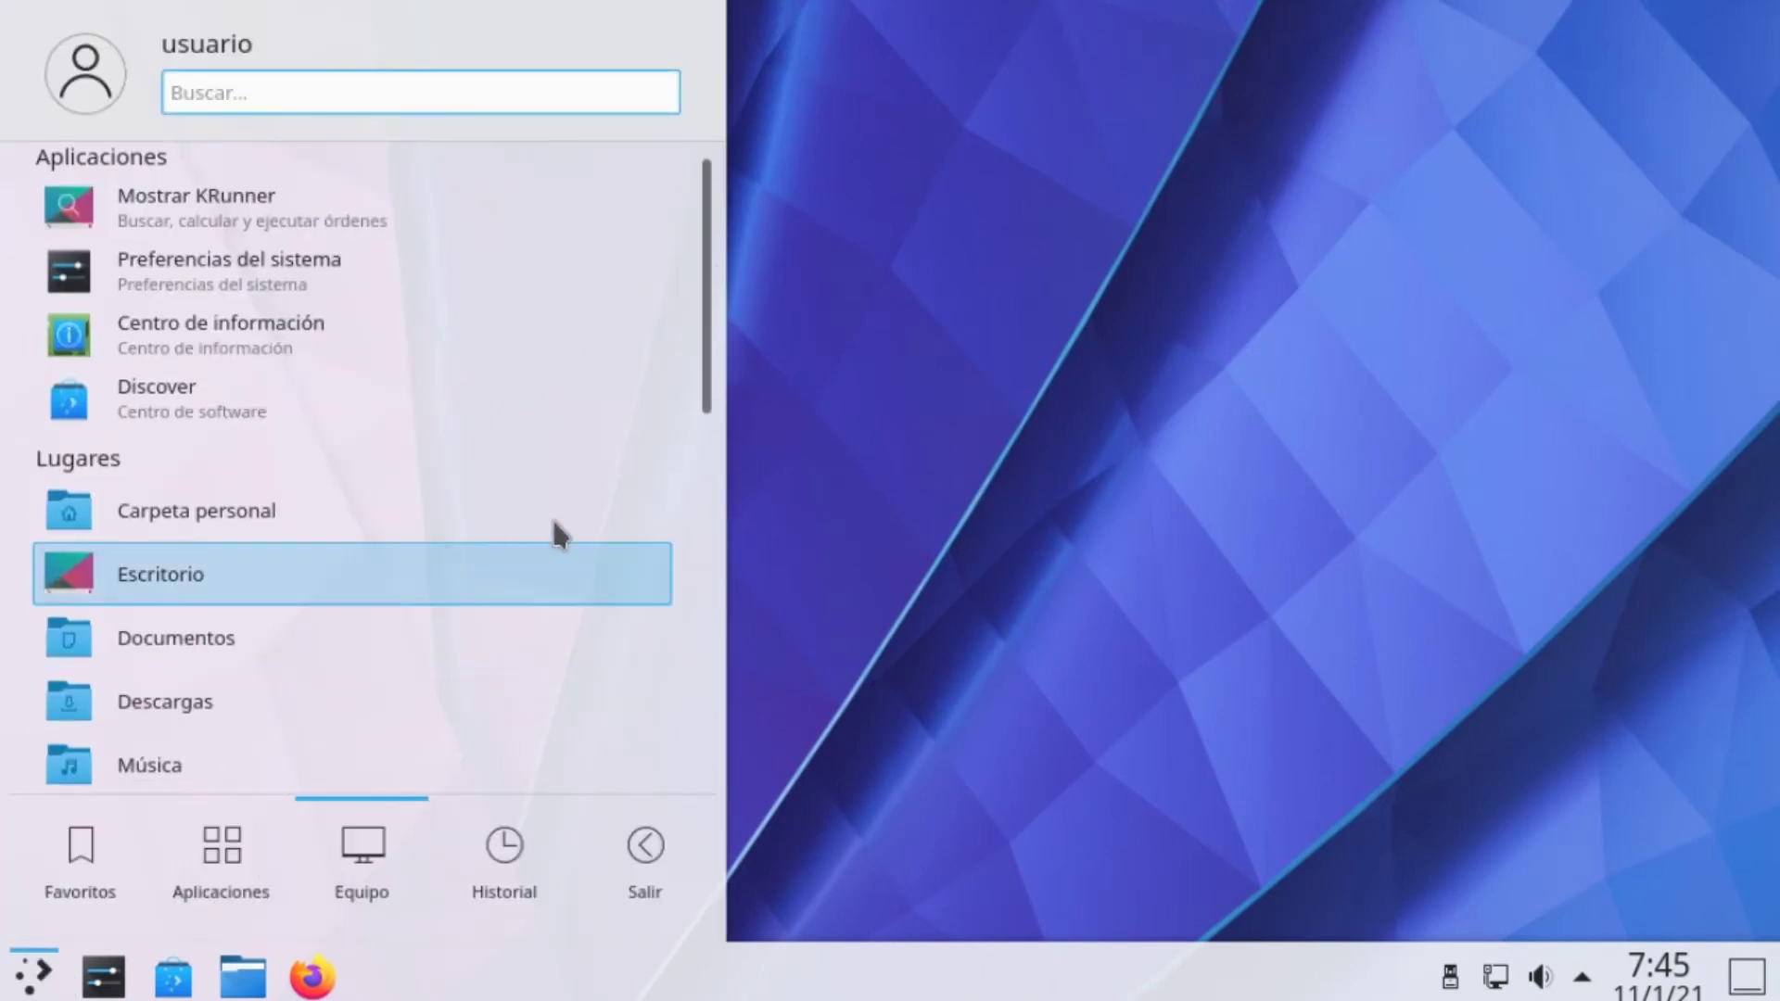
scroll(575, 528, down, 10)
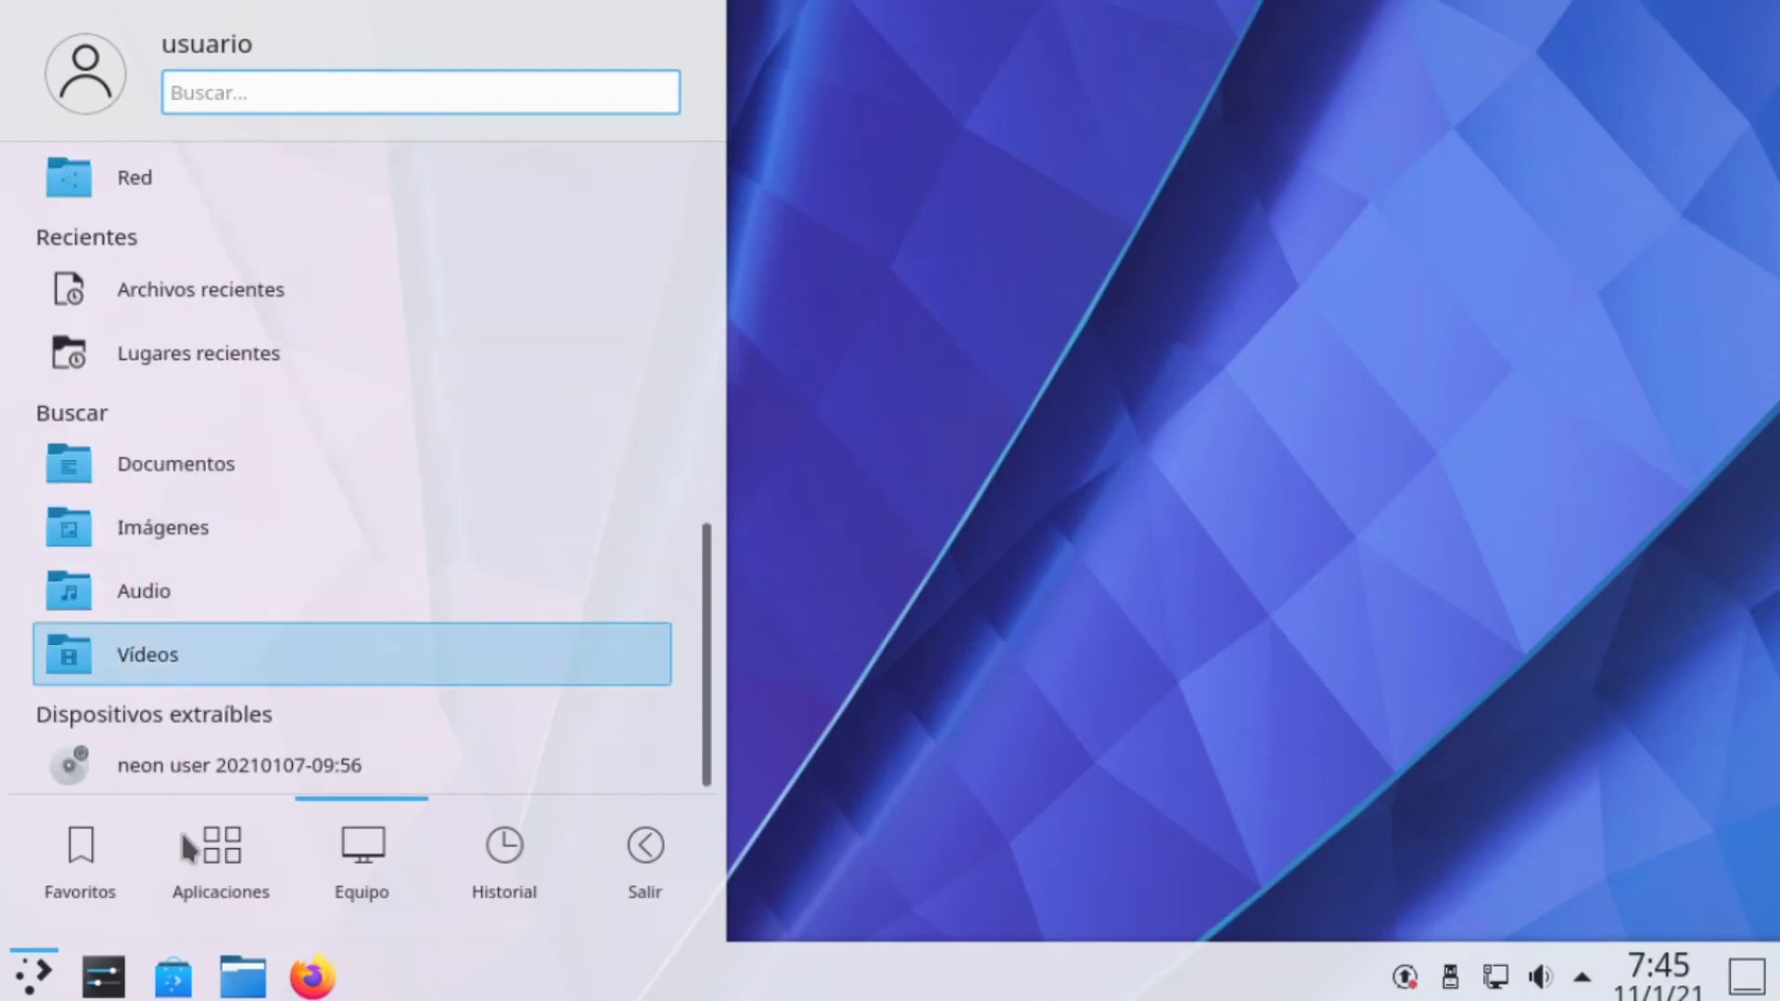
click(316, 978)
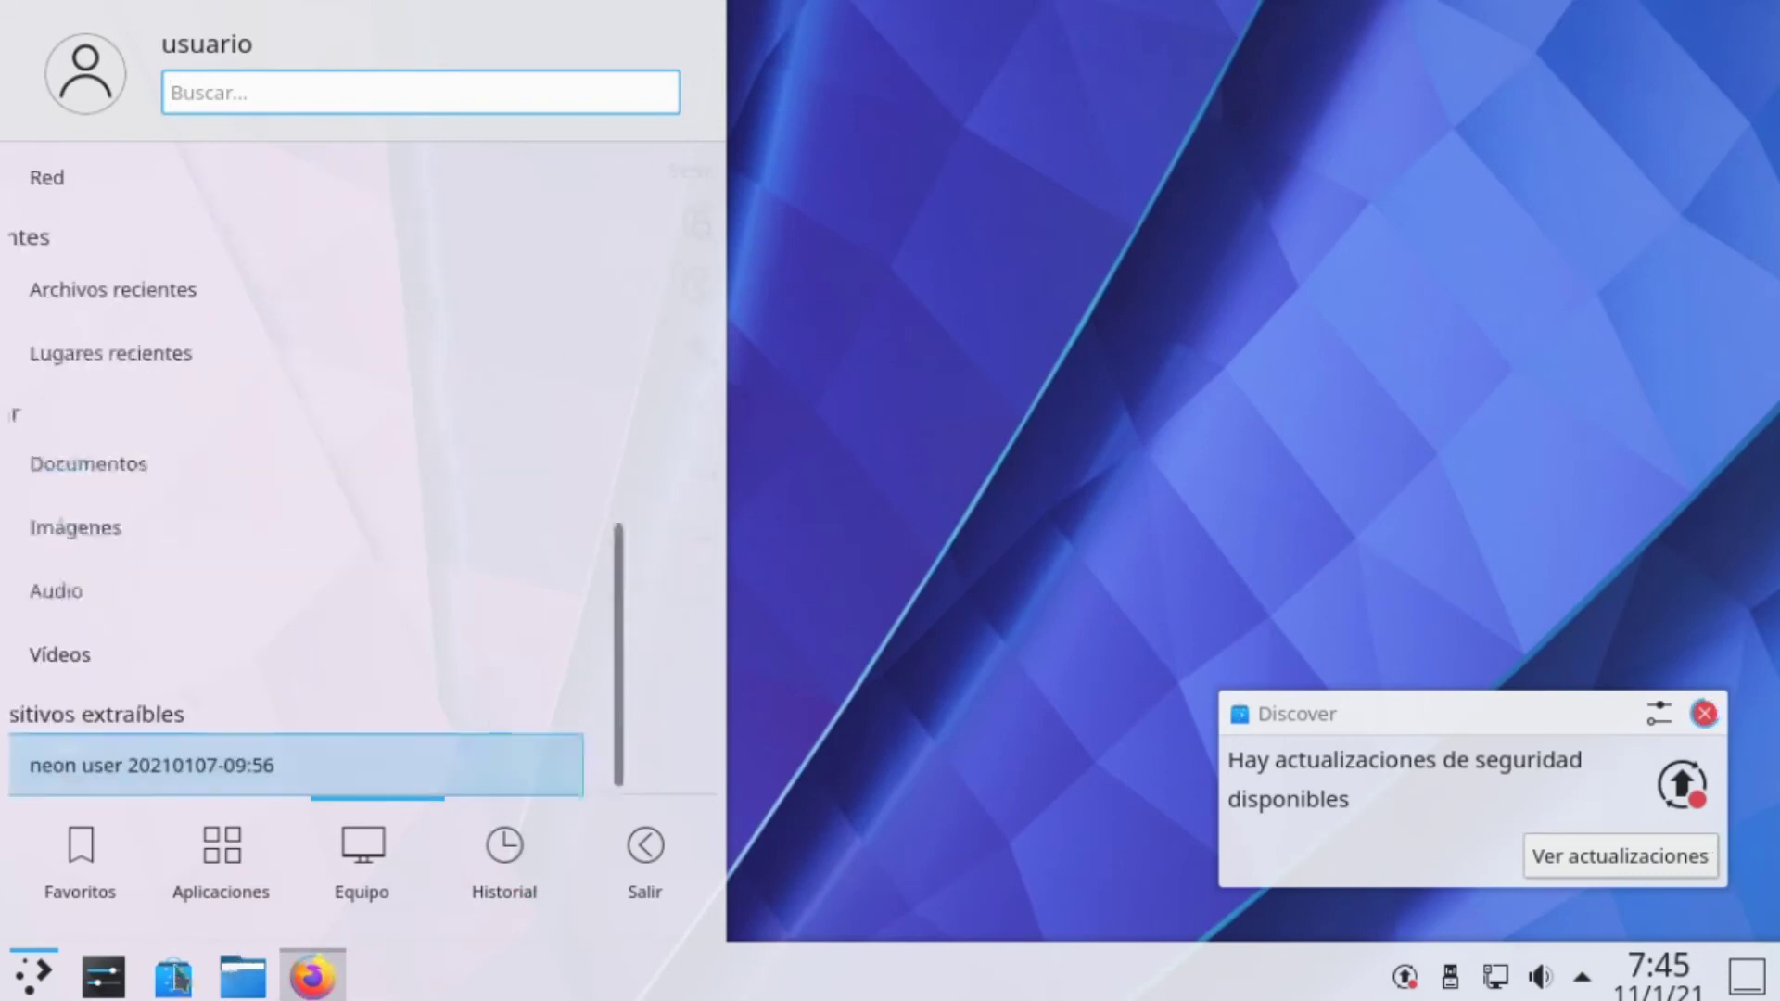
Open Konsole from the launcher's Aplicaciones > Sistema category
click(33, 974)
click(32, 974)
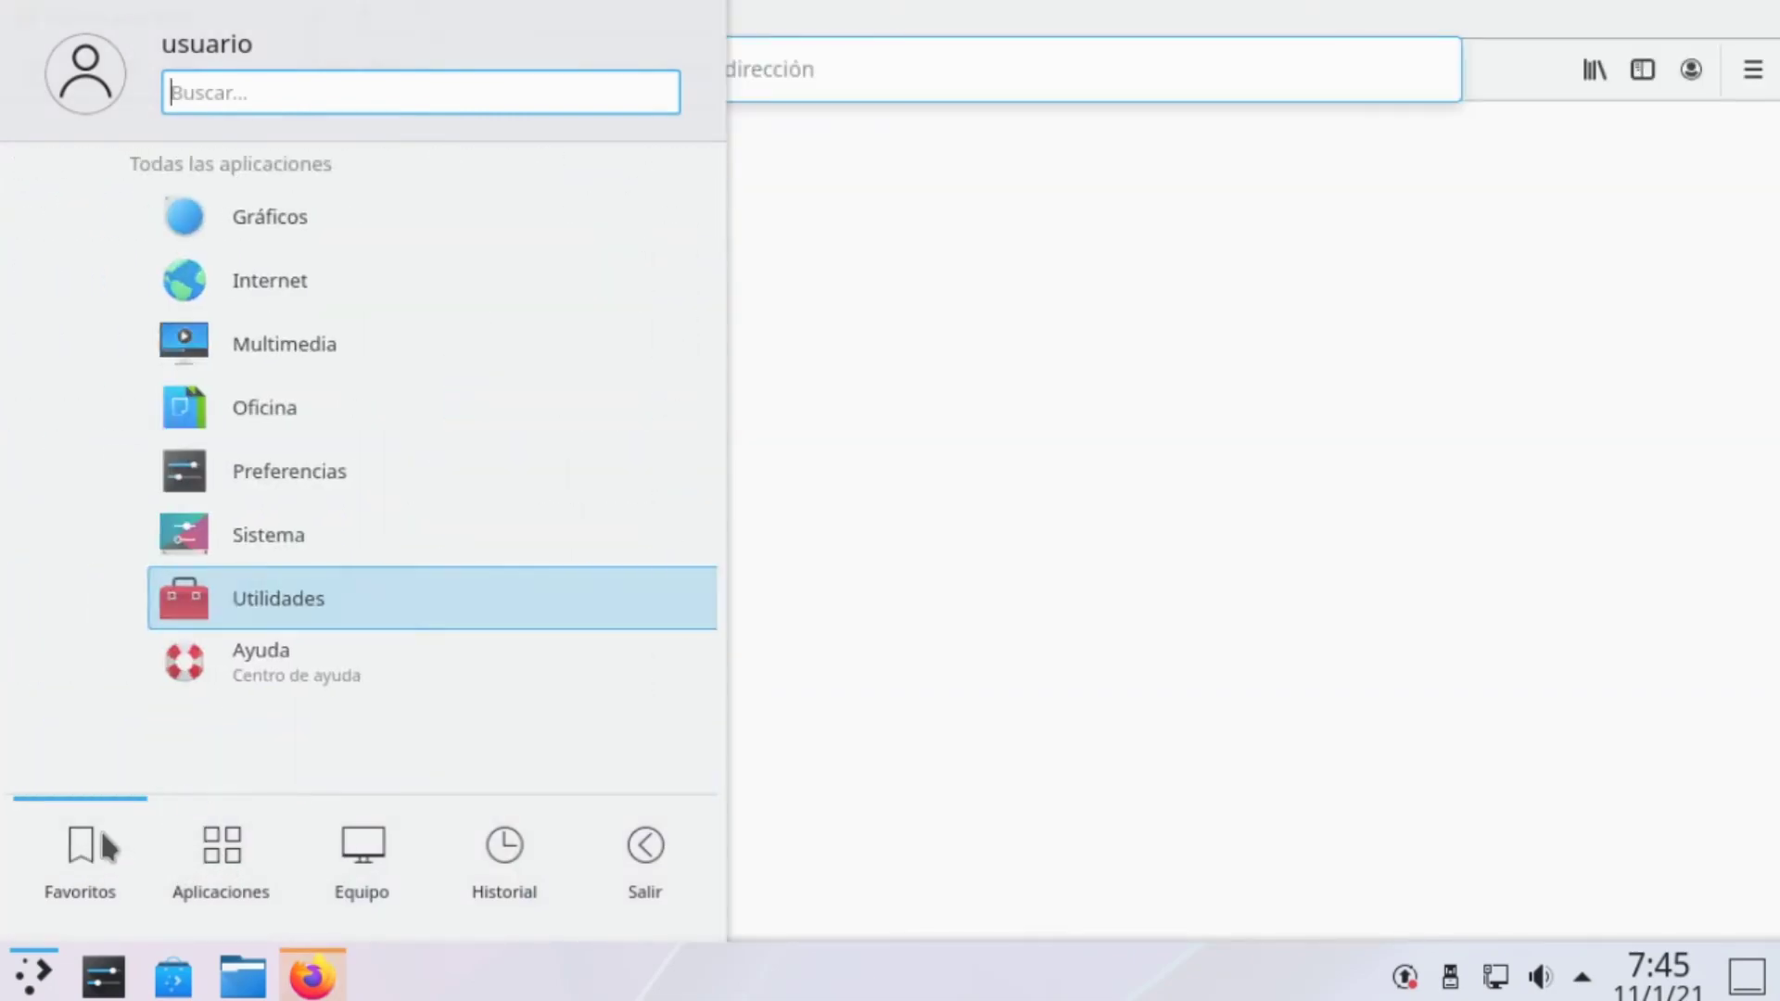
mouse_move(221, 846)
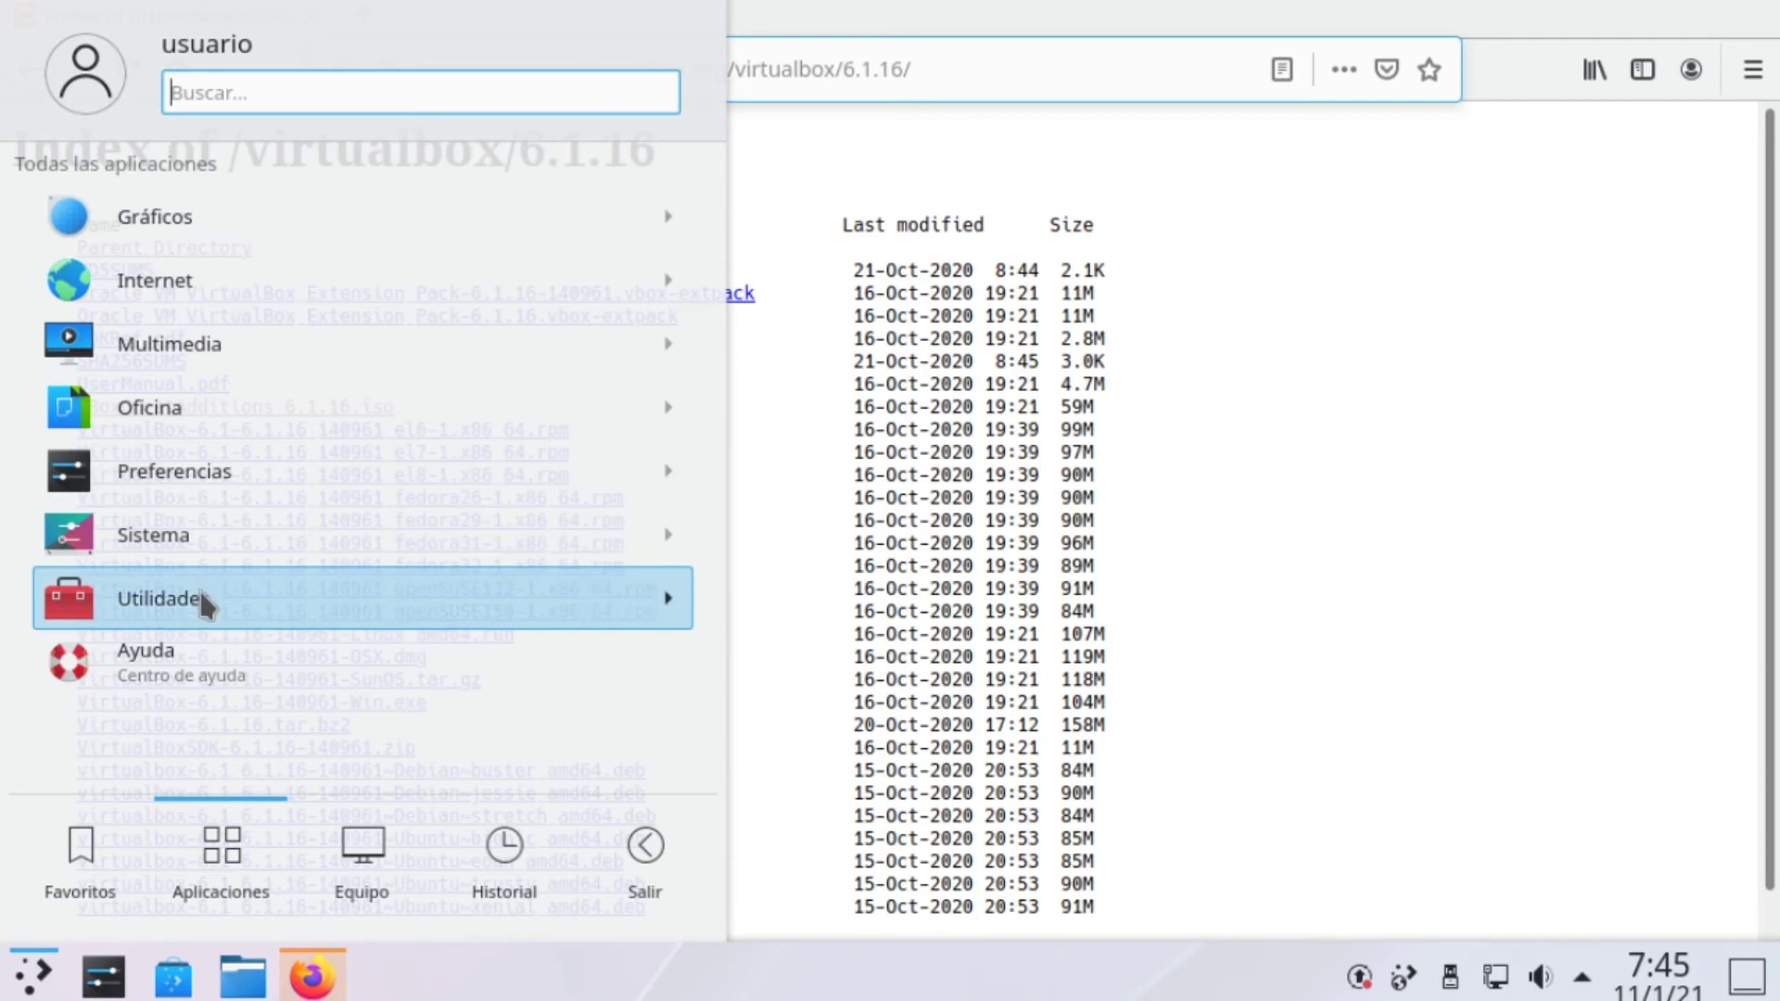
click(198, 547)
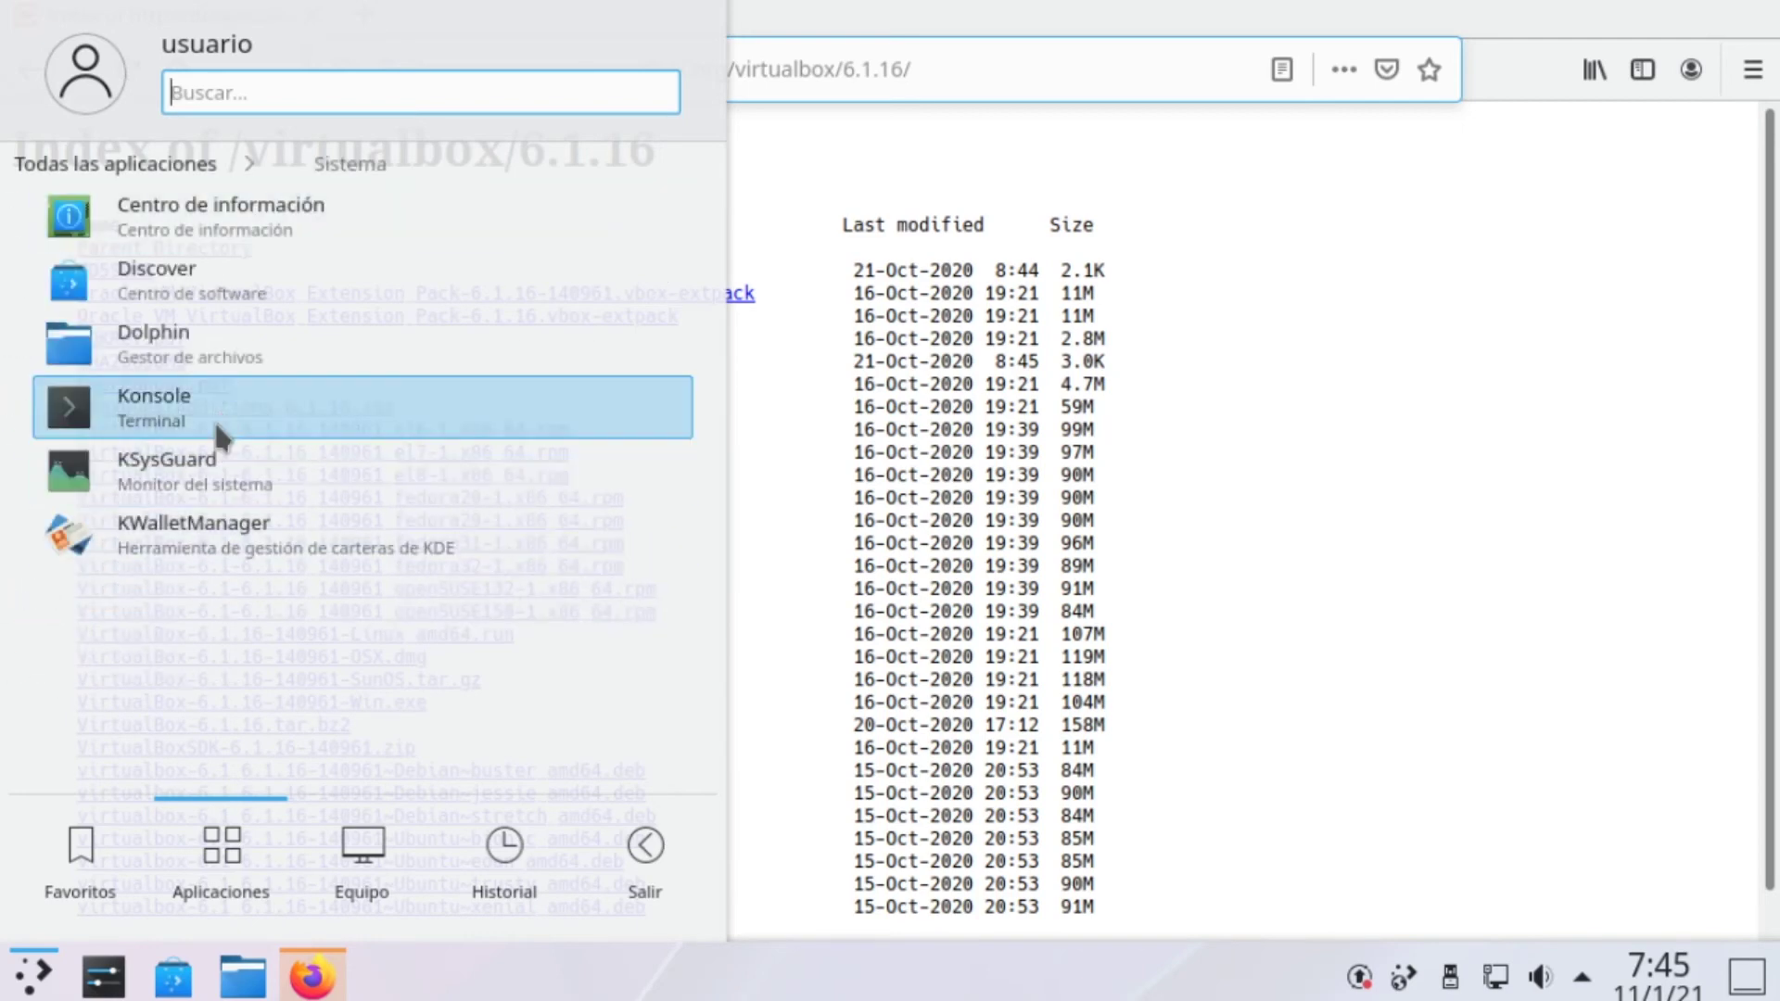
click(219, 404)
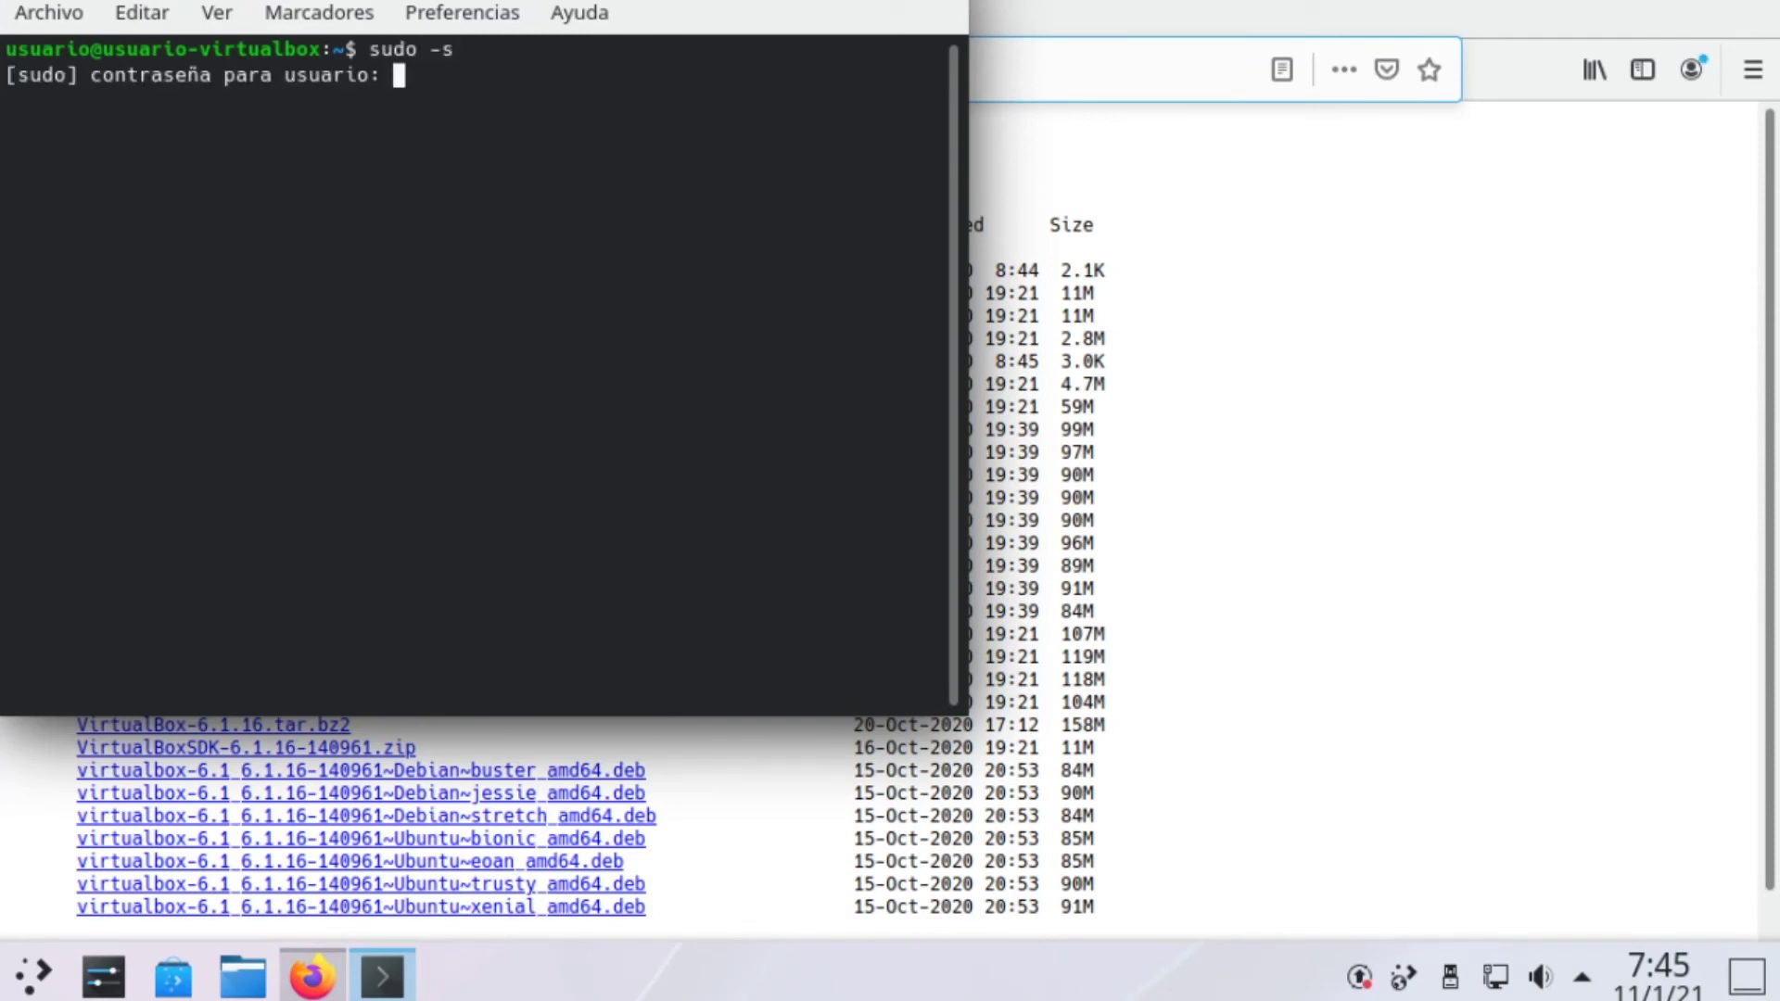
Authenticate as root, confirm installing the 117 LibreOffice packages with S, and quit Firefox
key(Return)
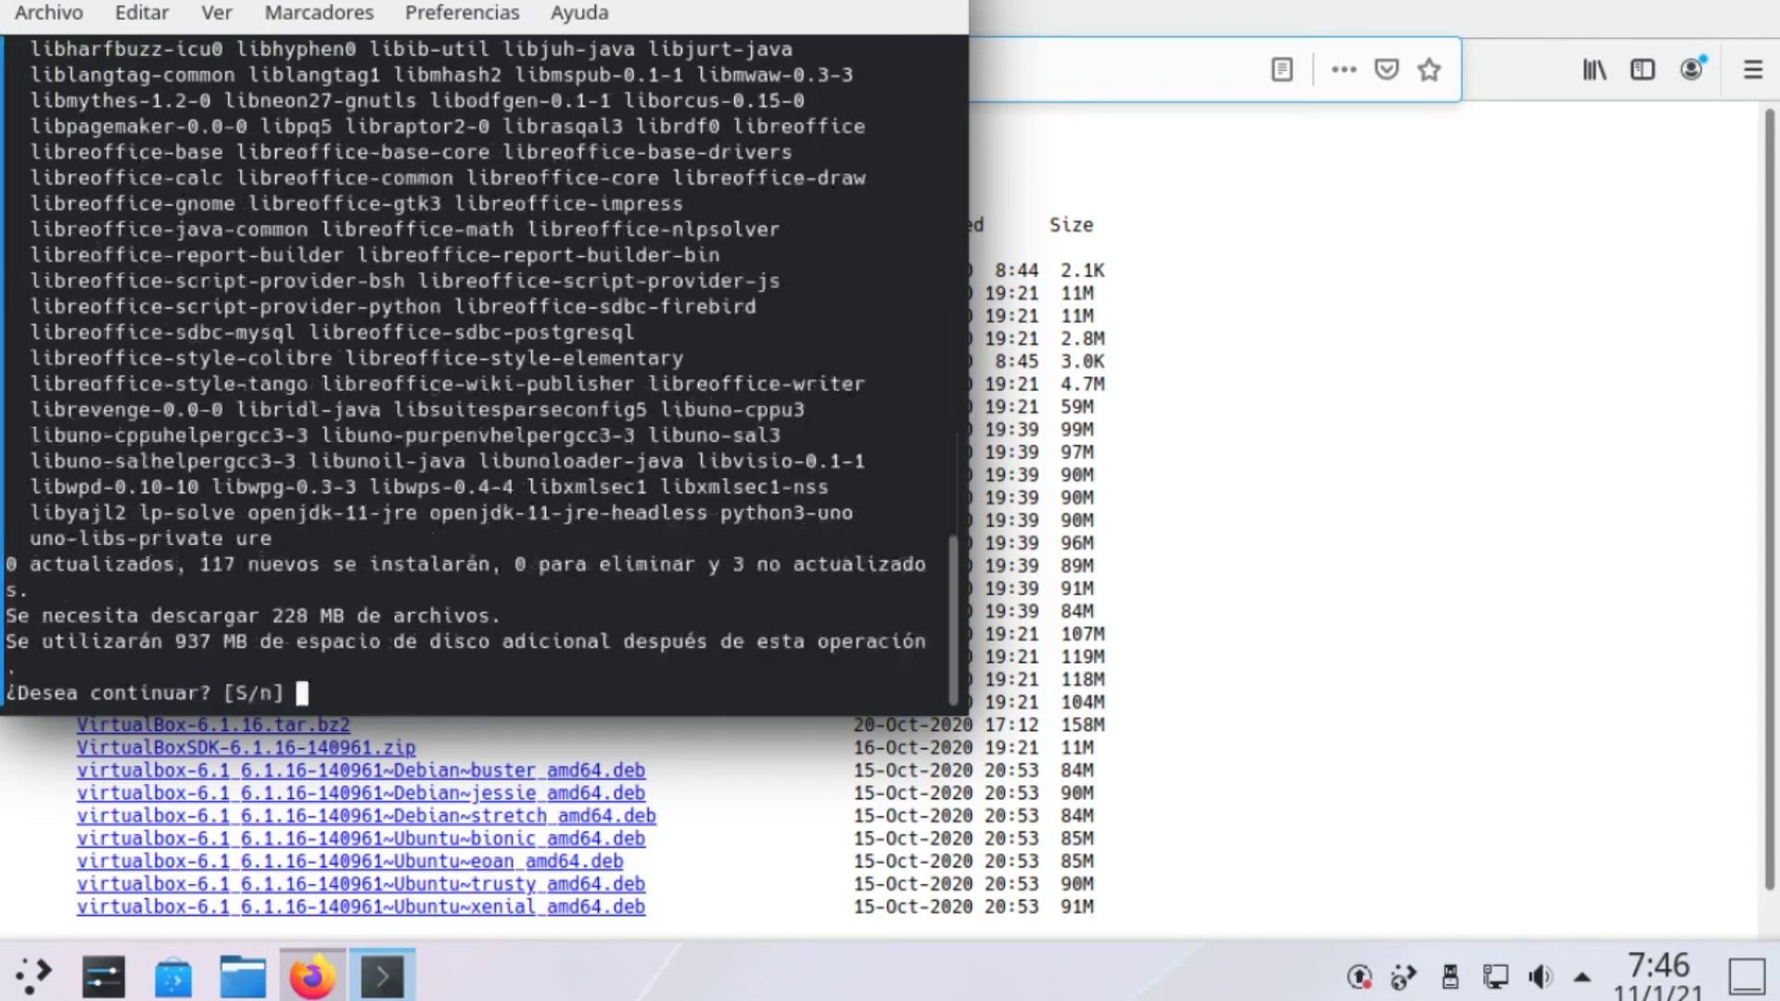
text(S)
key(Return)
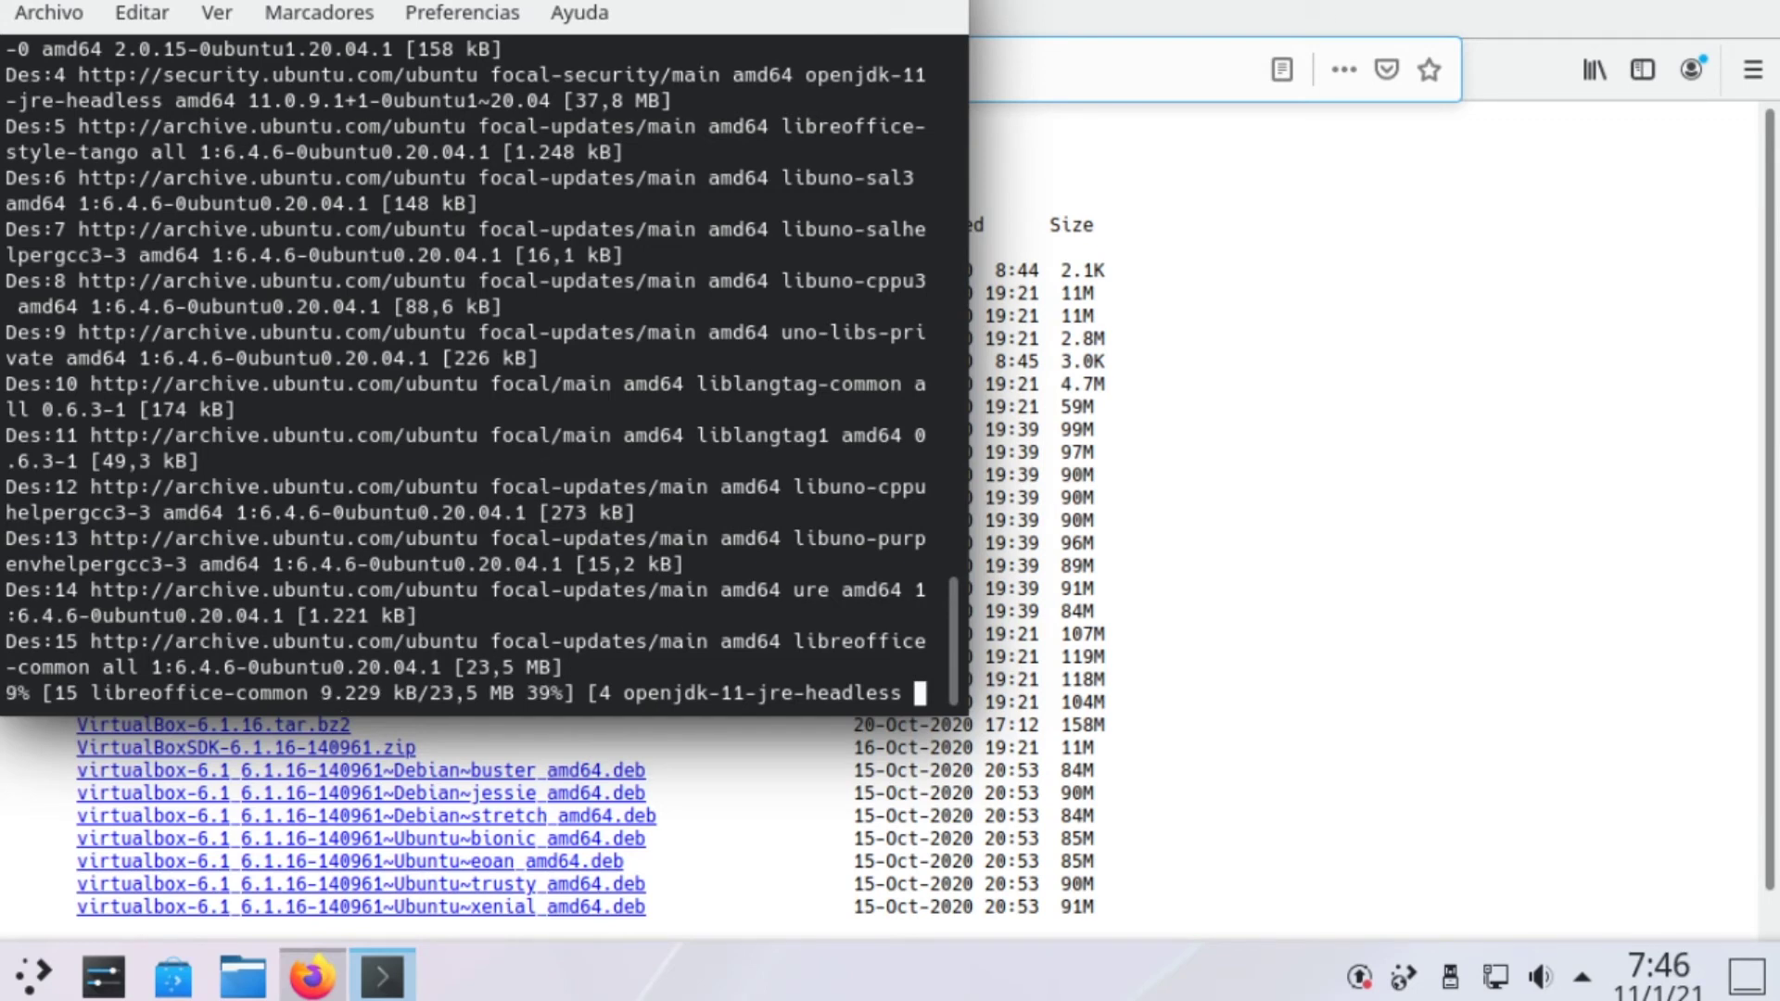
key(ctrl+q)
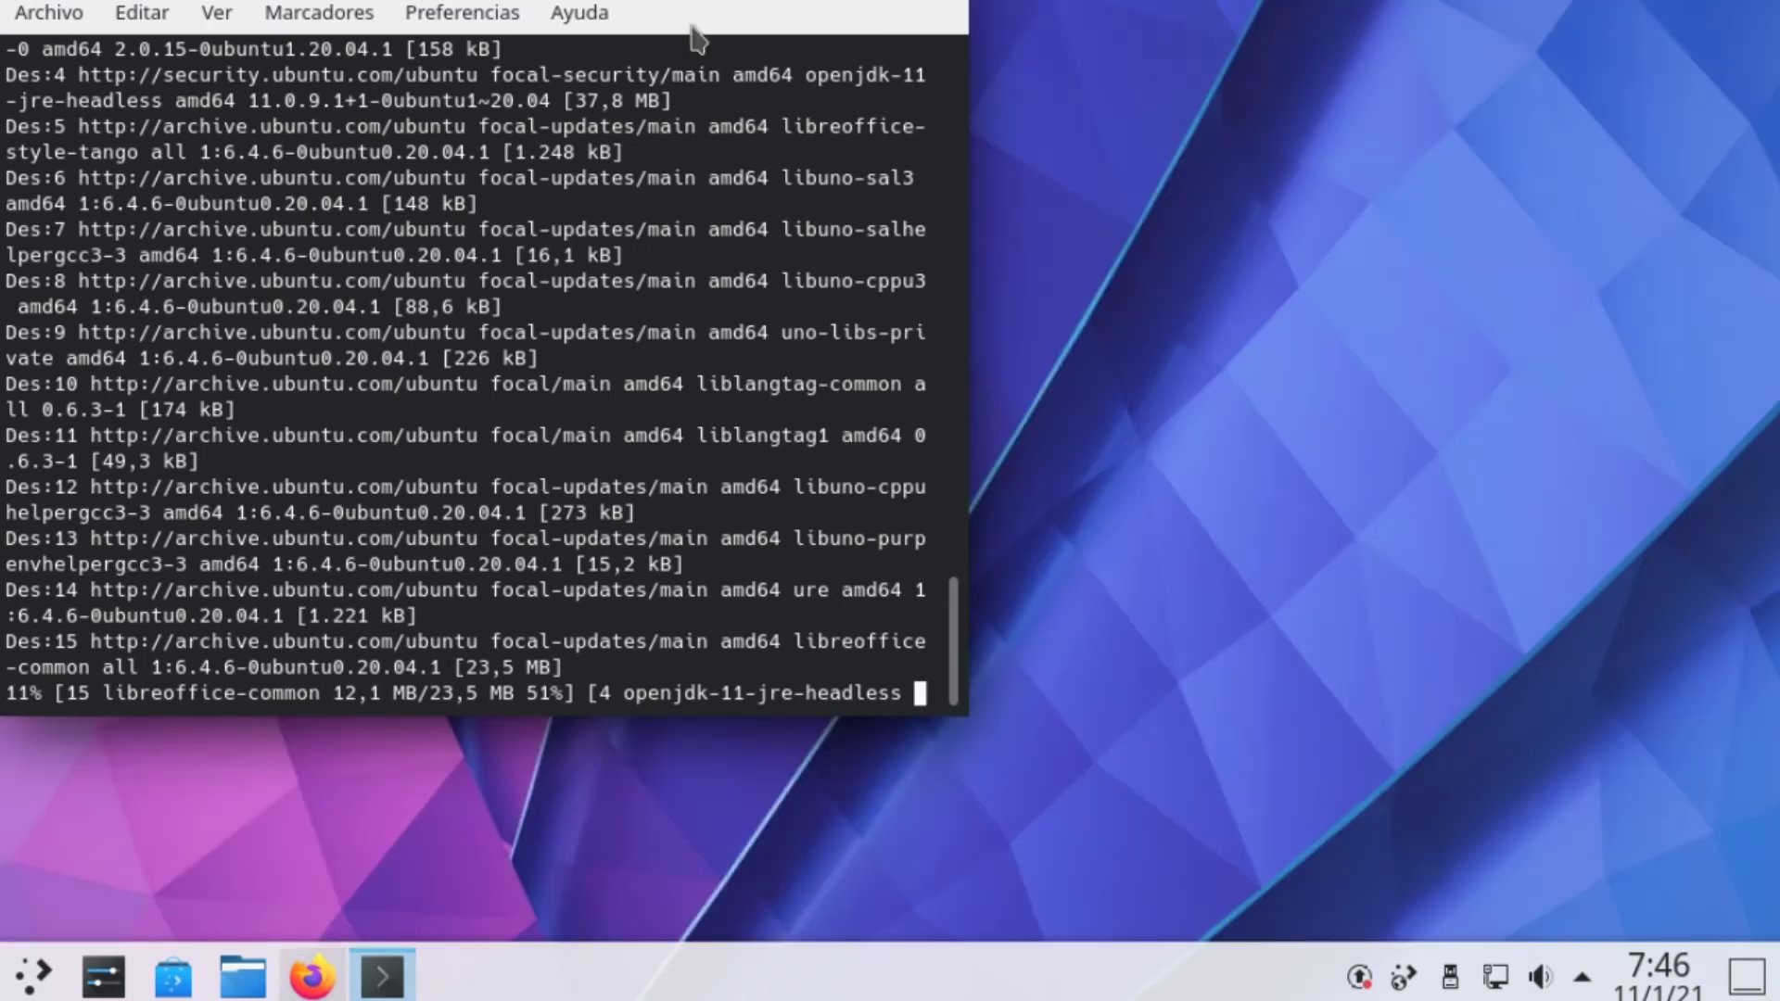
Move Konsole to the screen centre and try searching the launcher for htop
drag(700, 5, 997, 213)
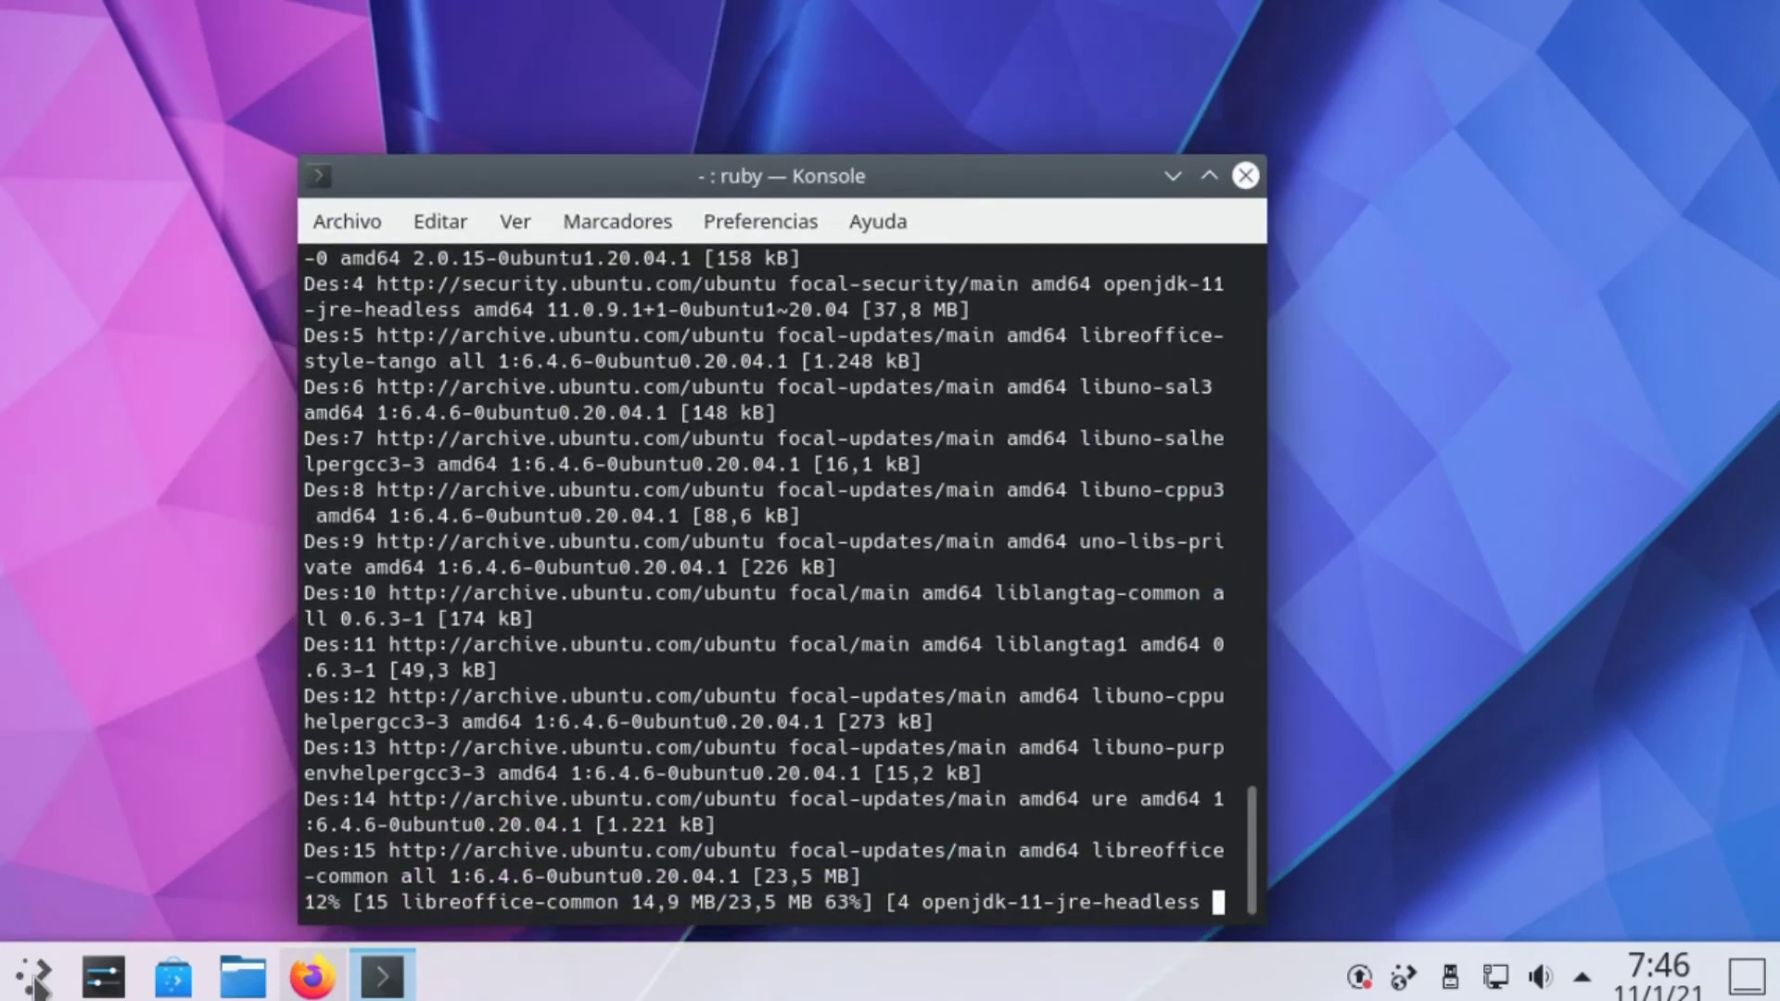
click(34, 981)
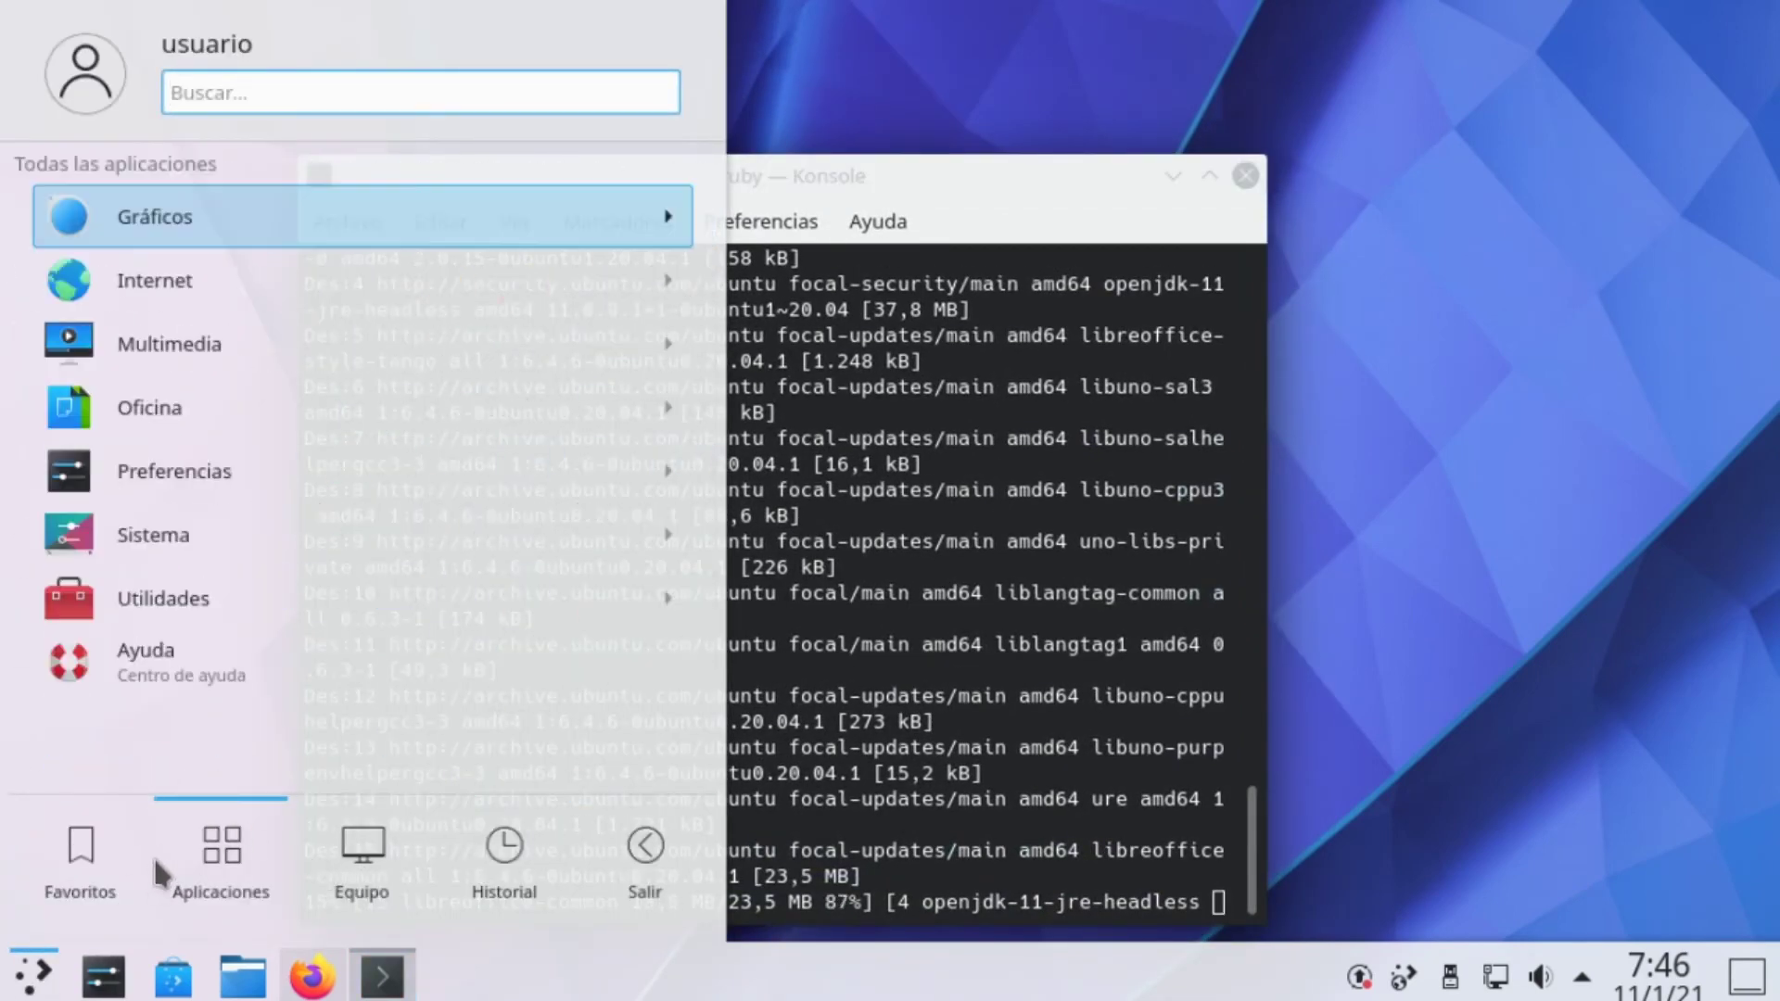
mouse_move(241, 594)
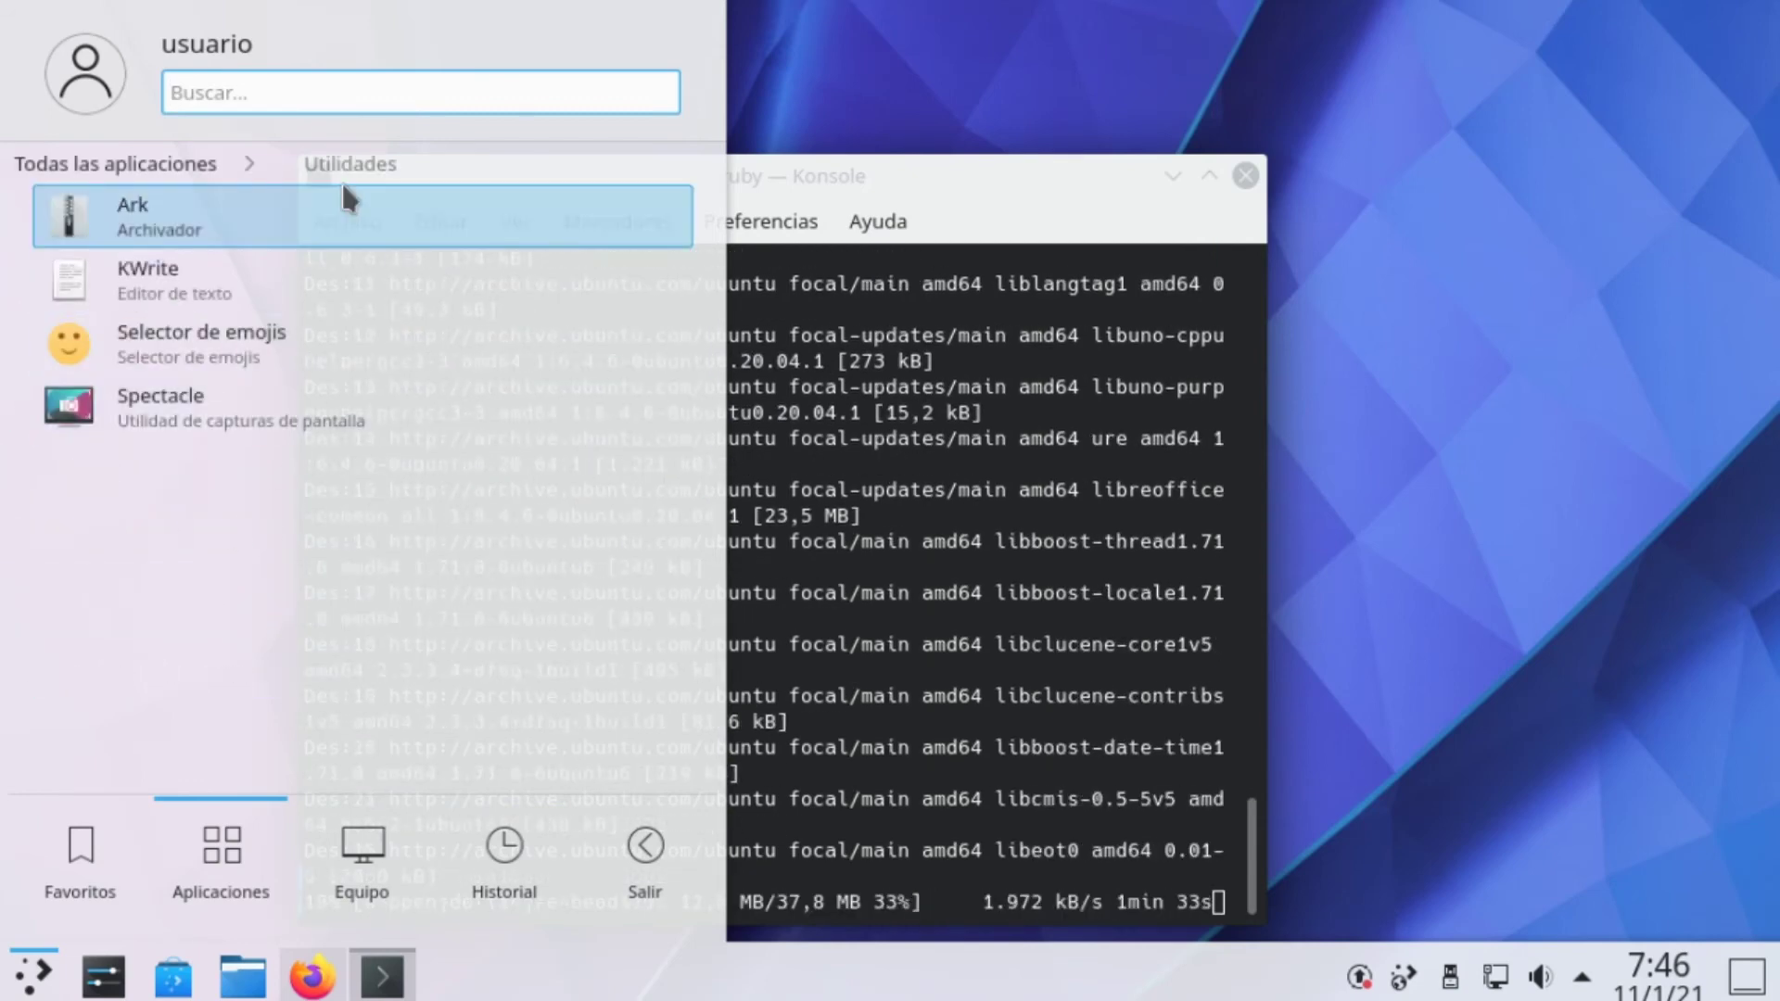
text(htop)
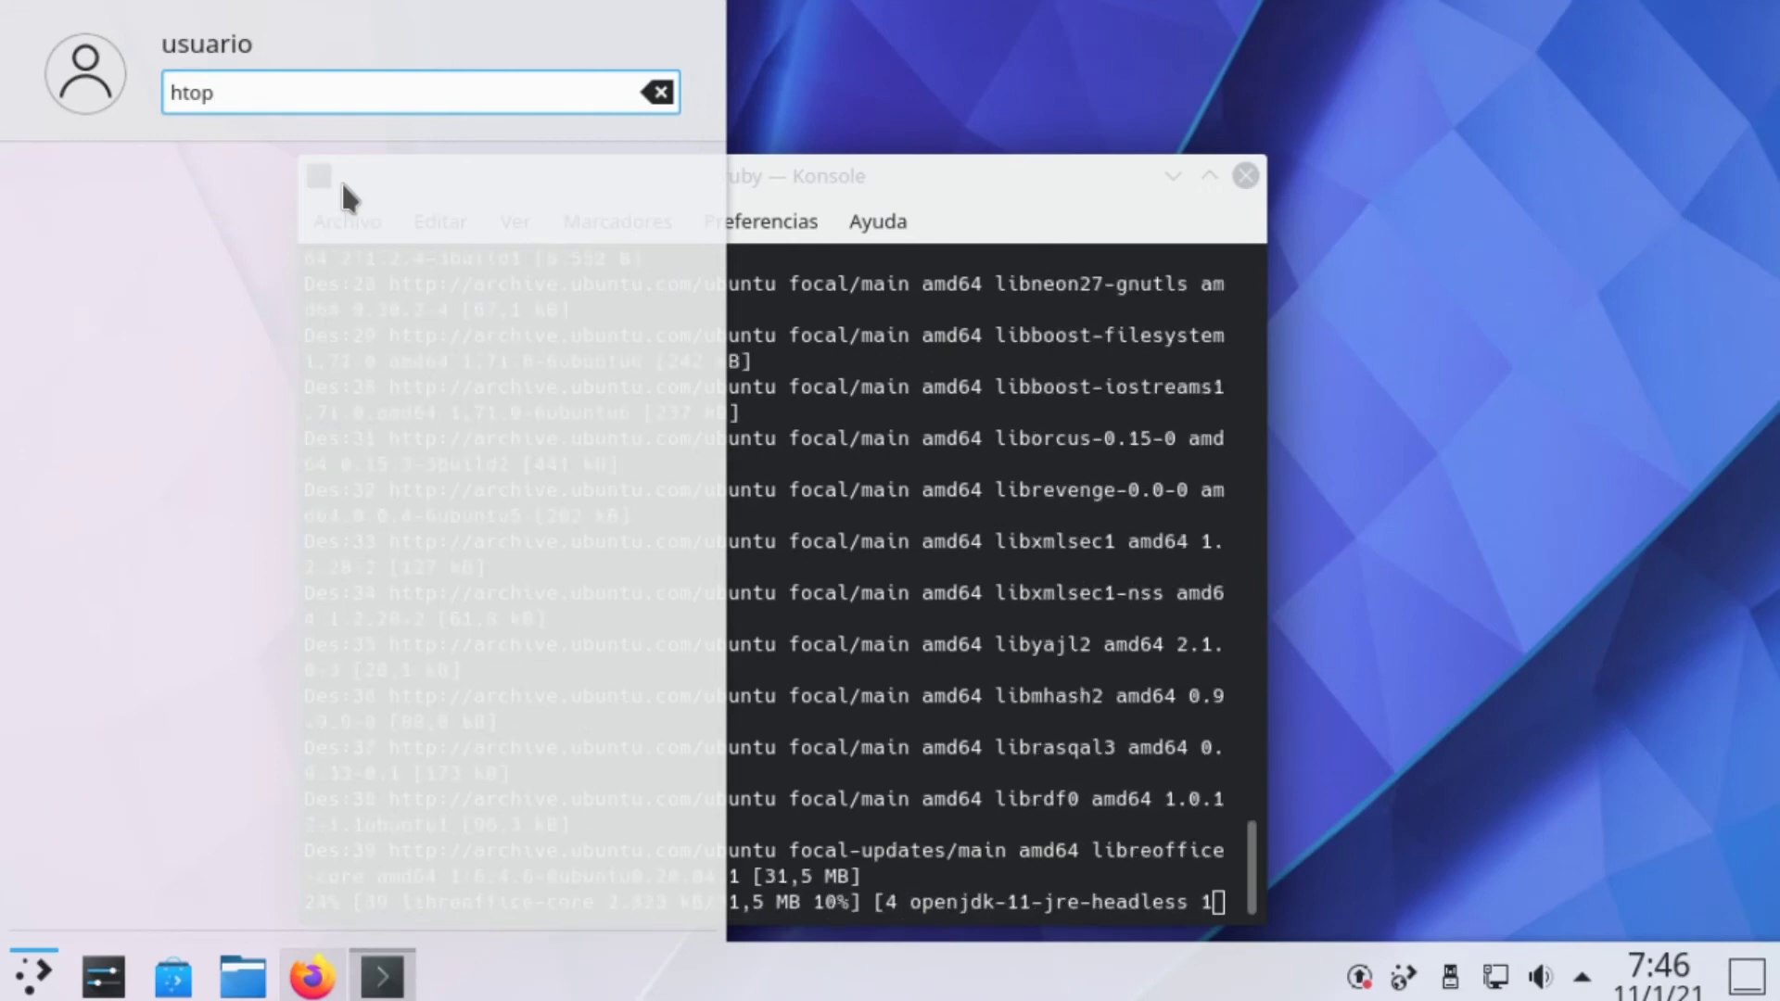
key(BackSpace)
key(BackSpace)
key(BackSpace)
key(BackSpace)
Launch KSysGuard from Aplicaciones > Sistema and show its Carga del sistema load graphs
mouse_move(360, 903)
mouse_move(259, 892)
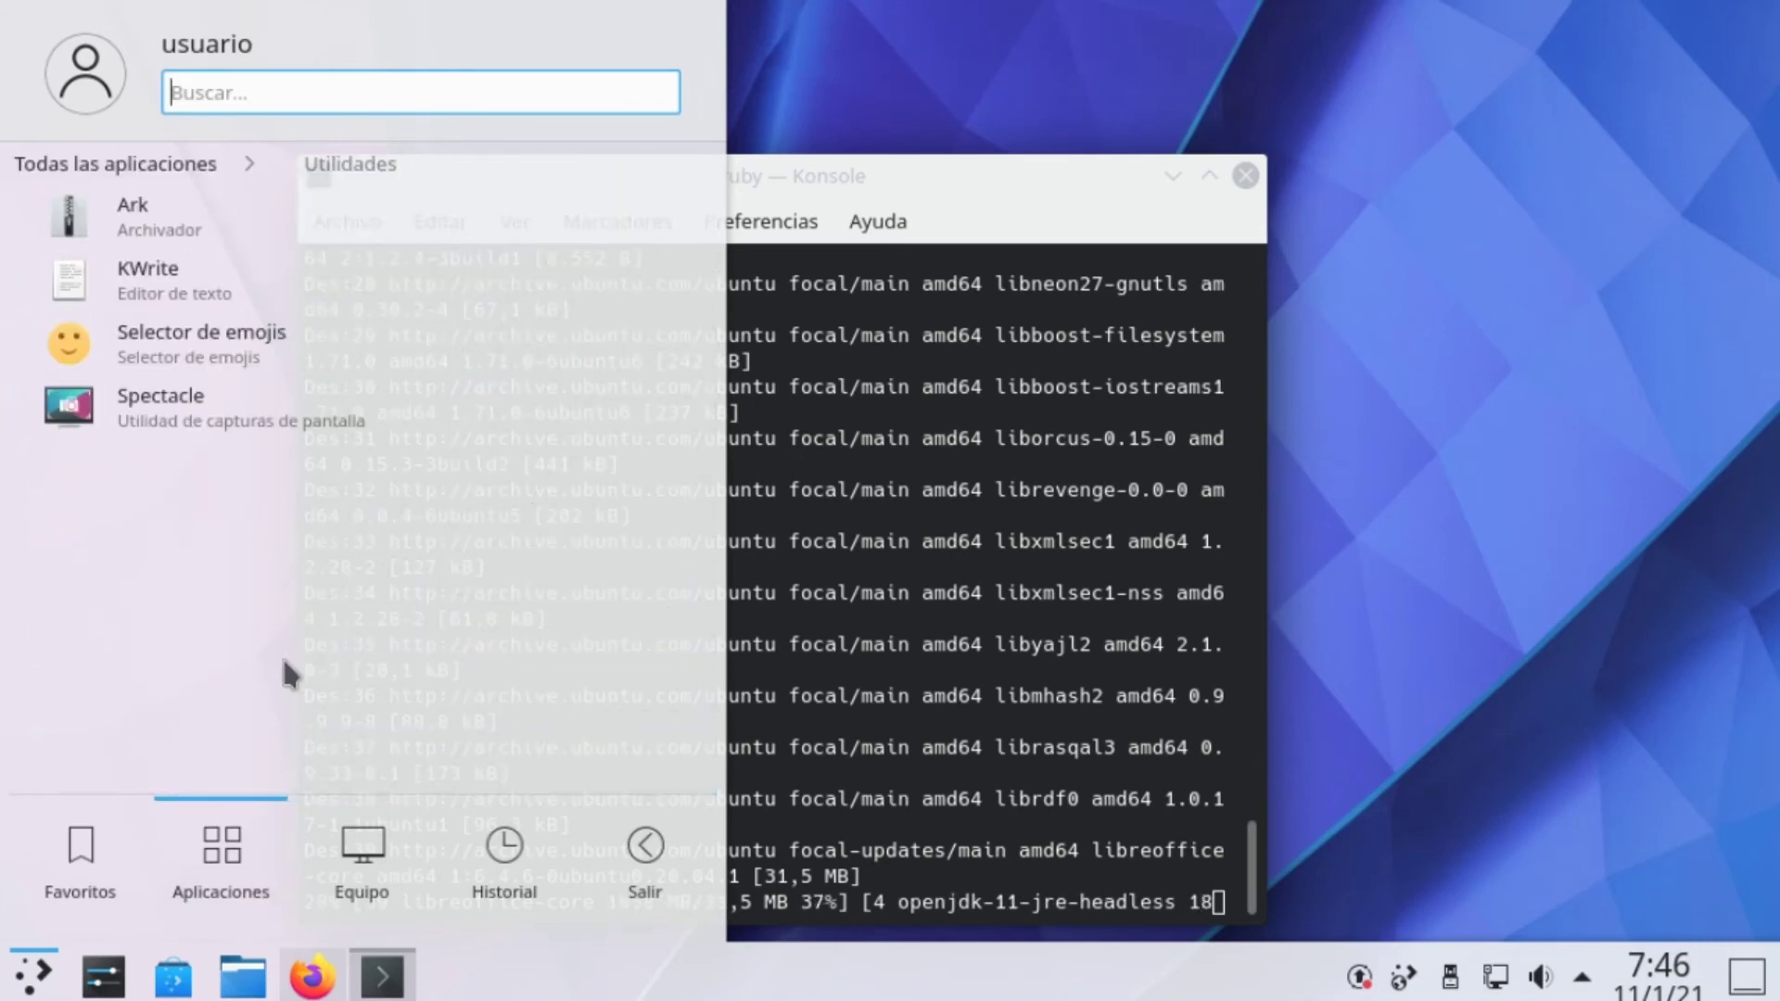
click(173, 164)
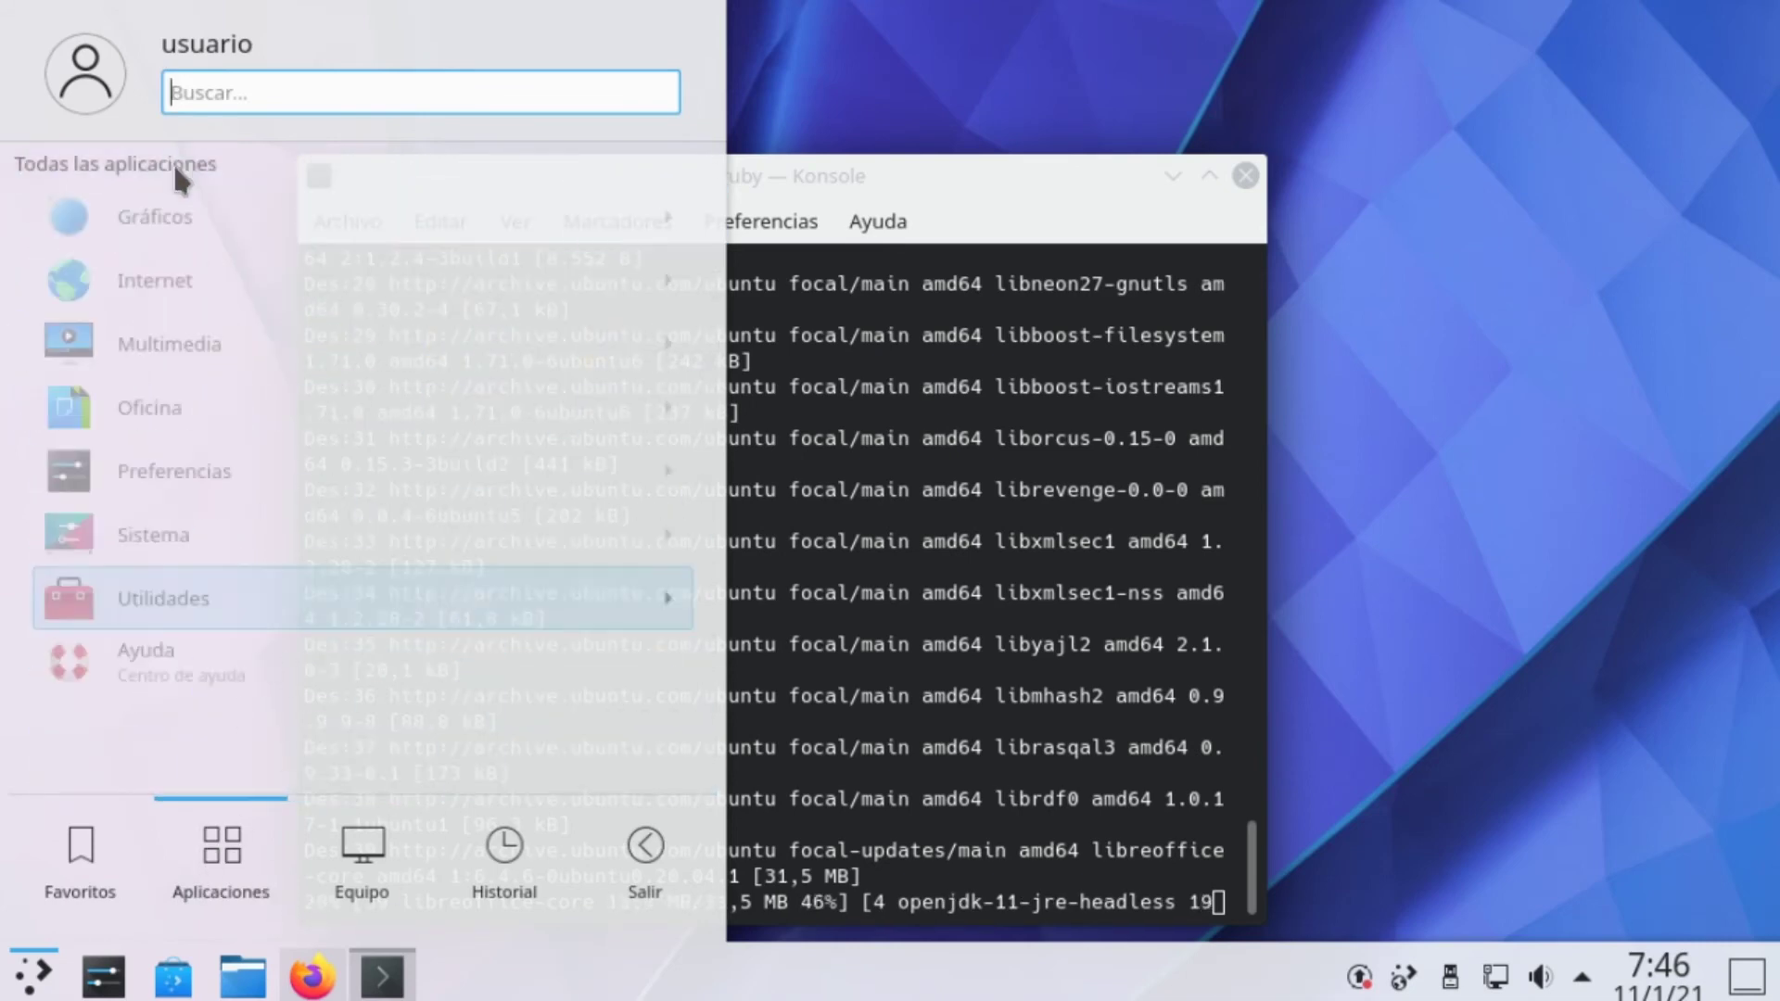
click(108, 601)
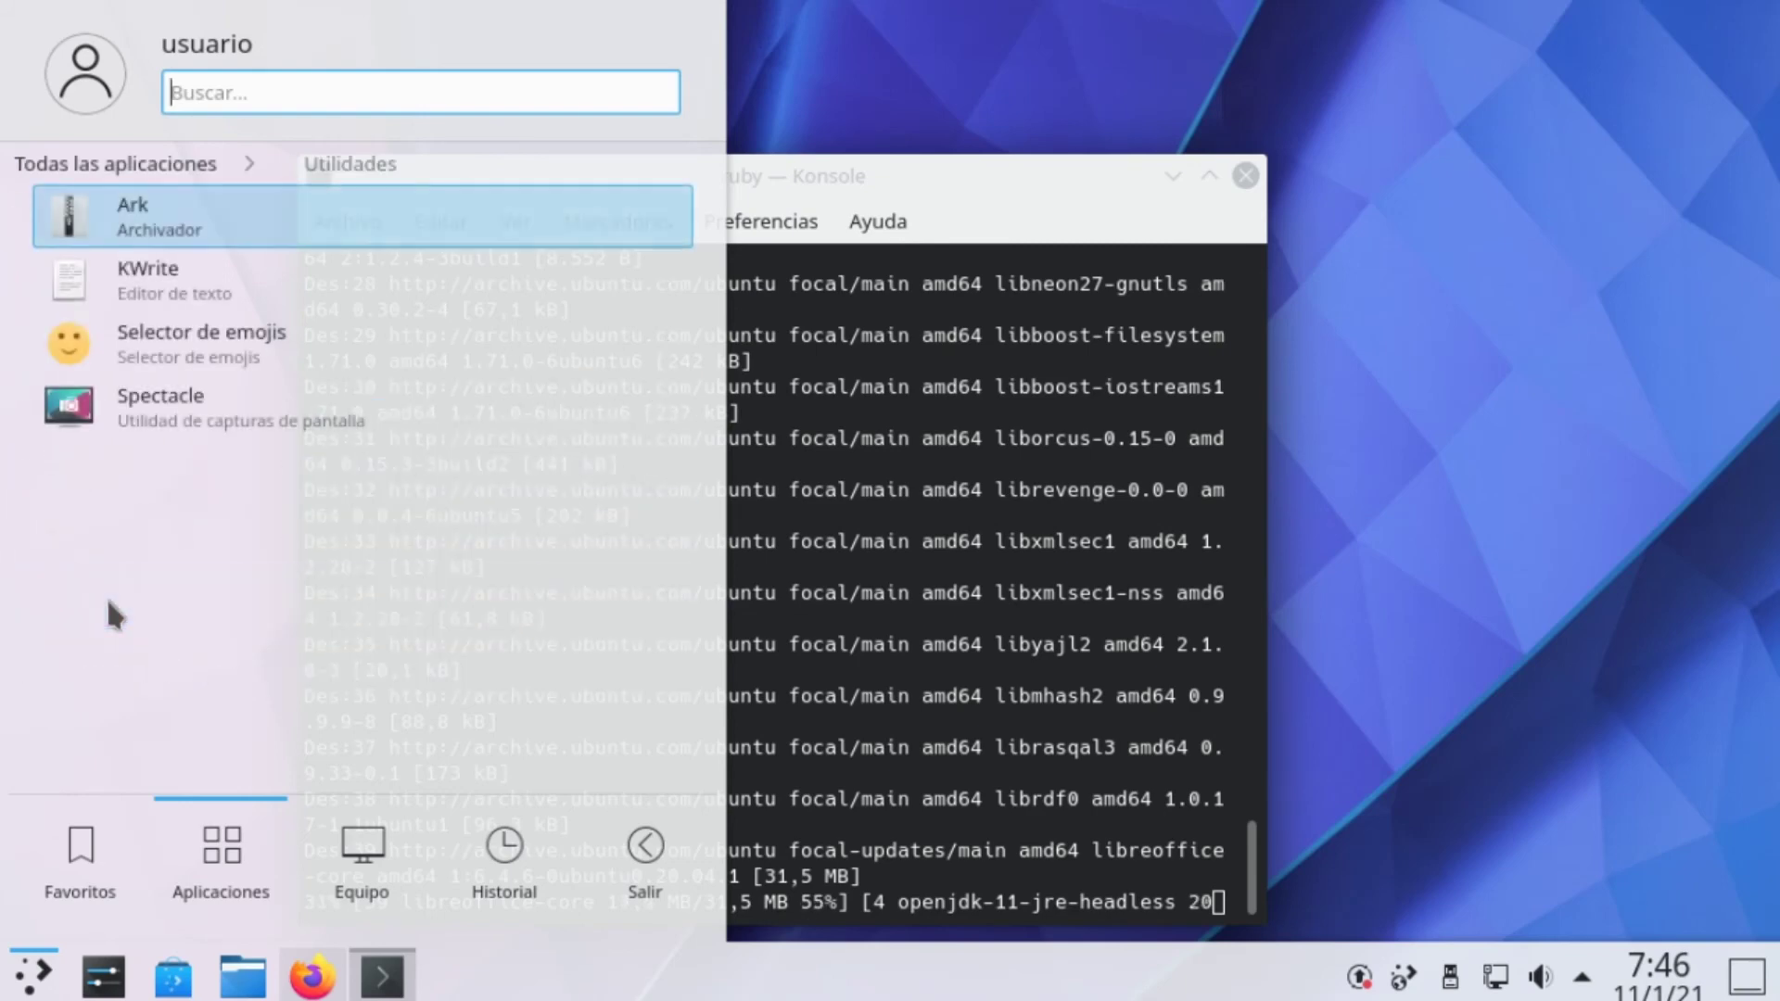
click(69, 160)
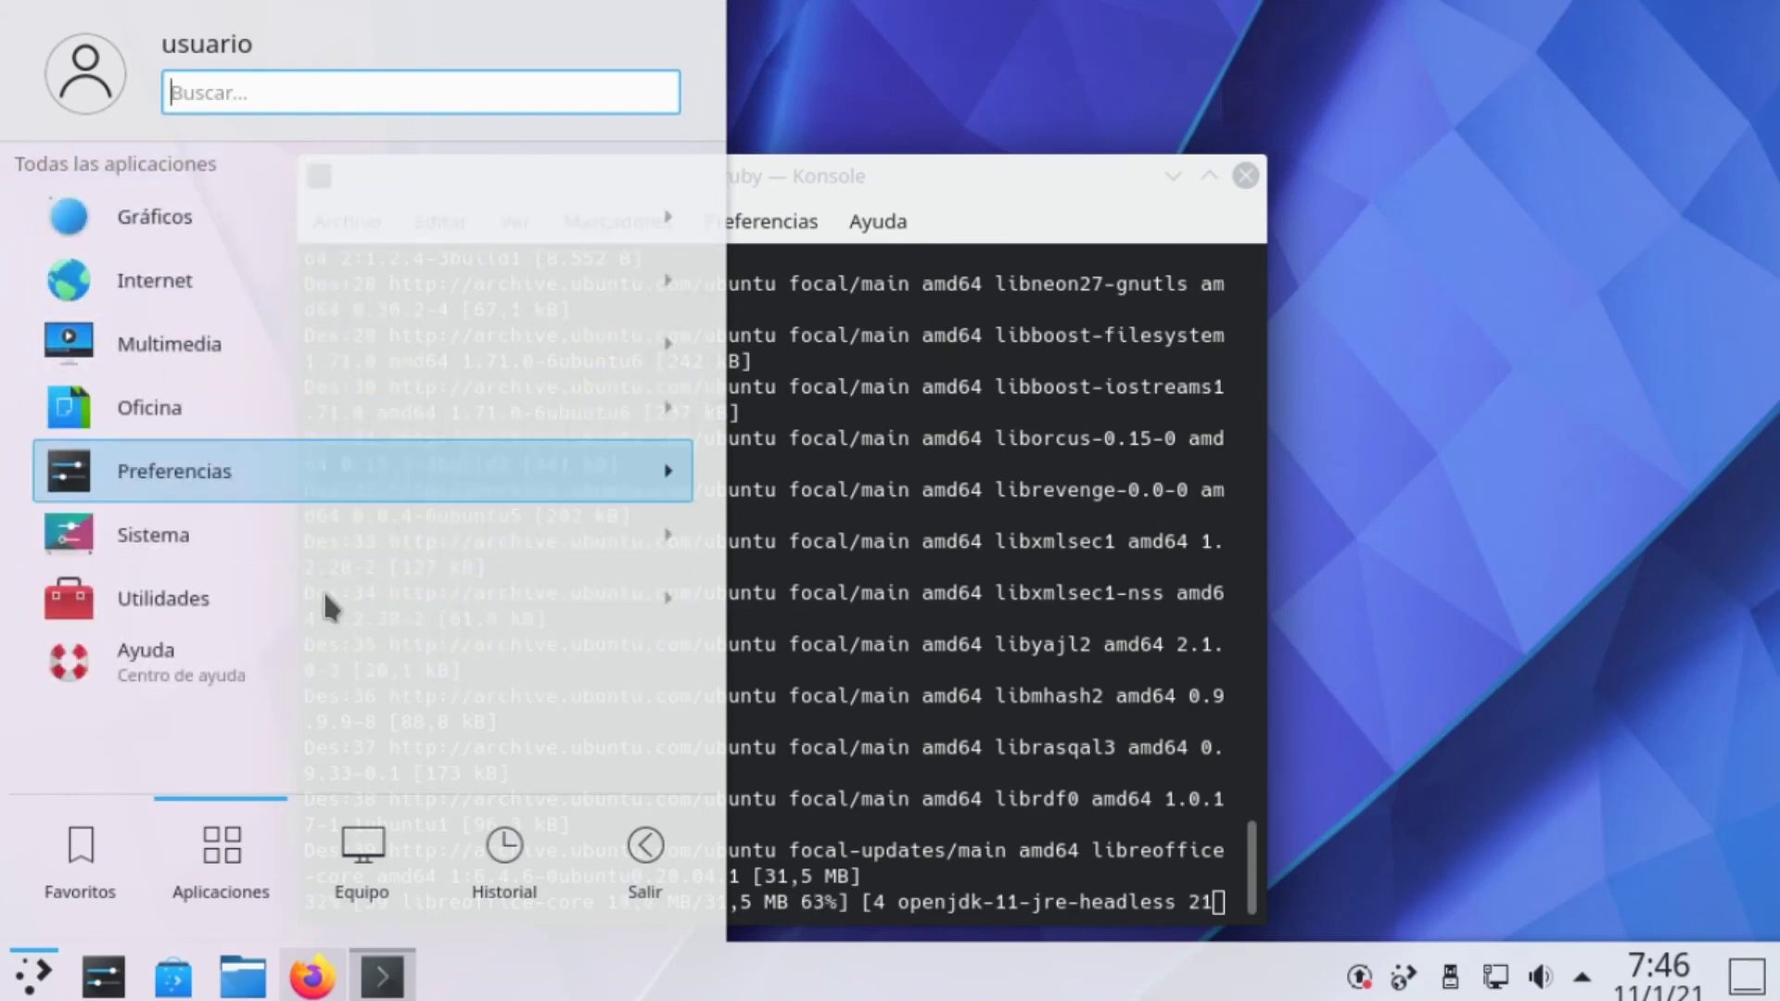
click(108, 601)
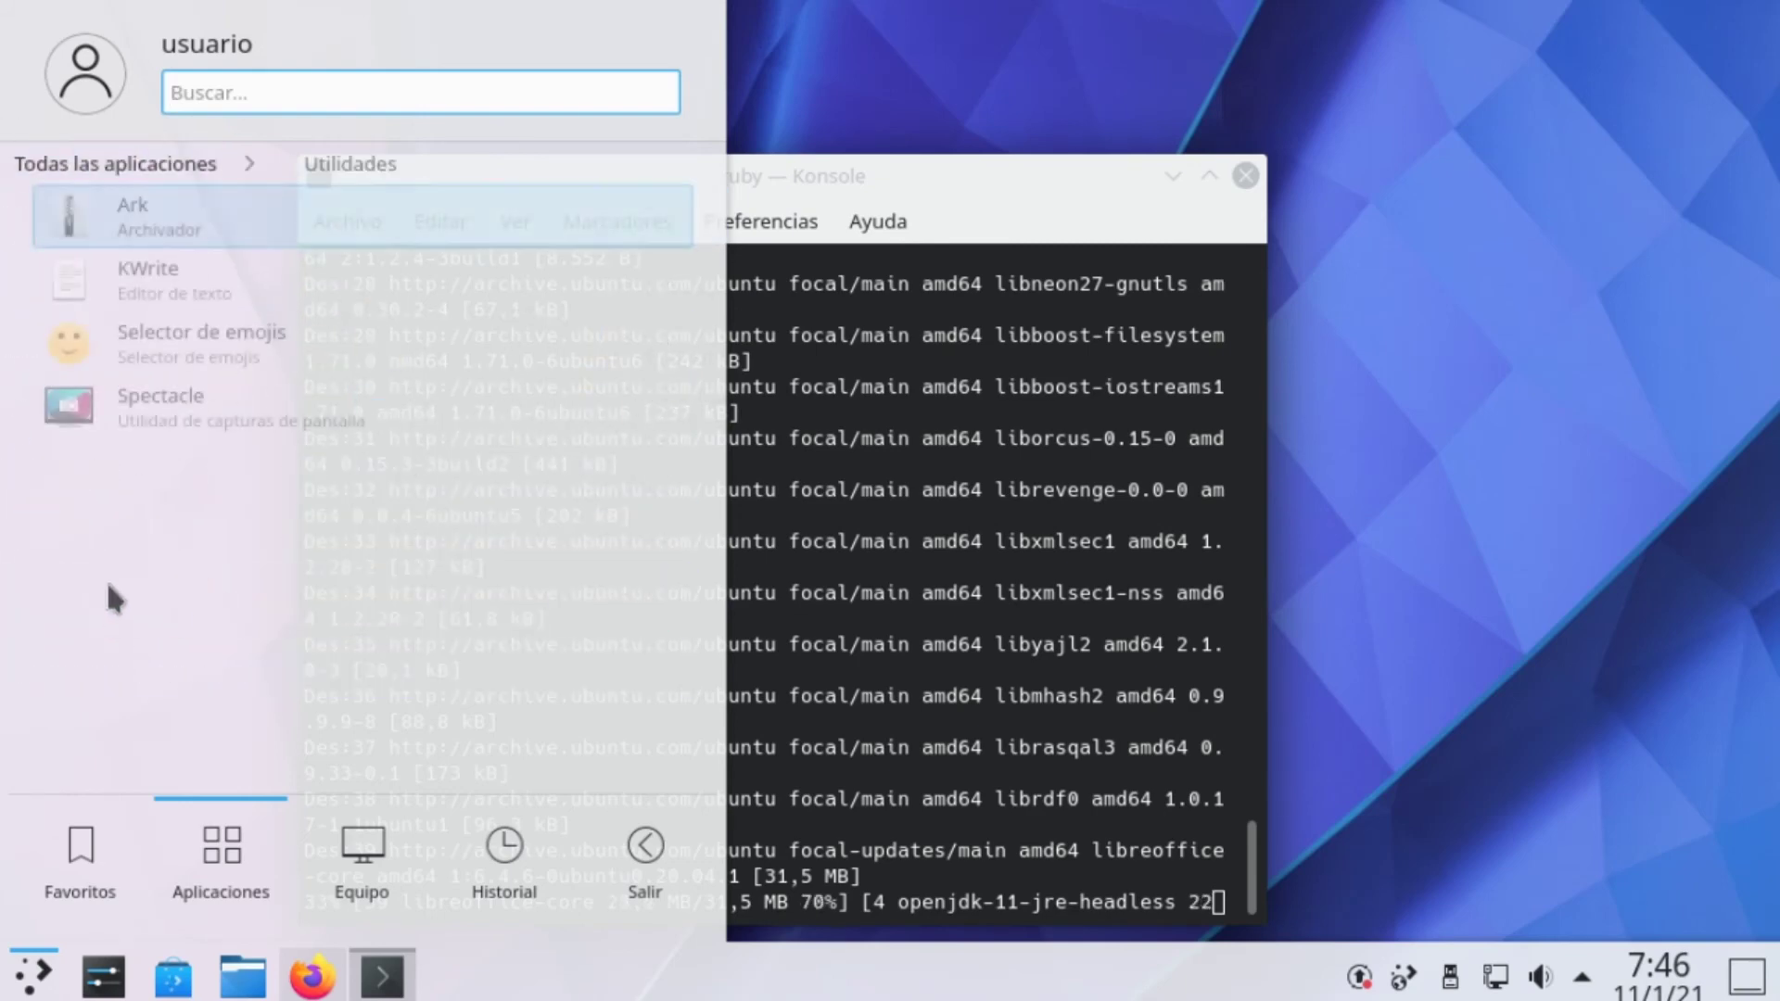
click(84, 136)
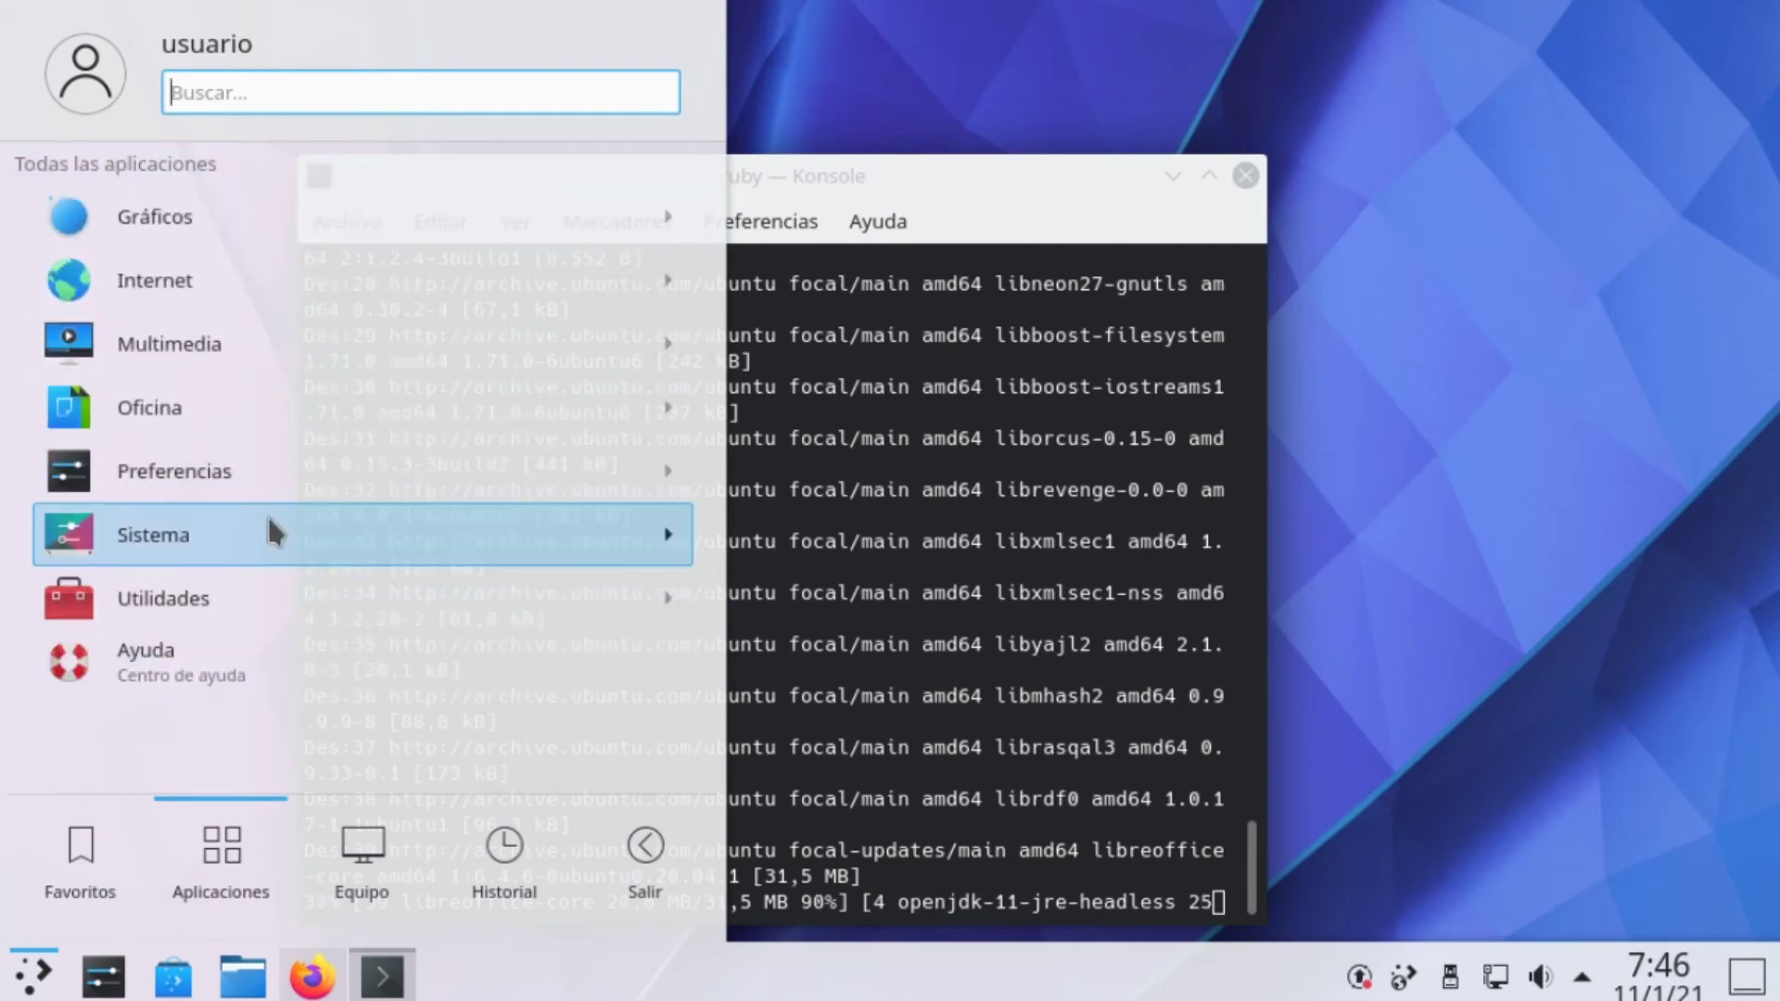
click(280, 489)
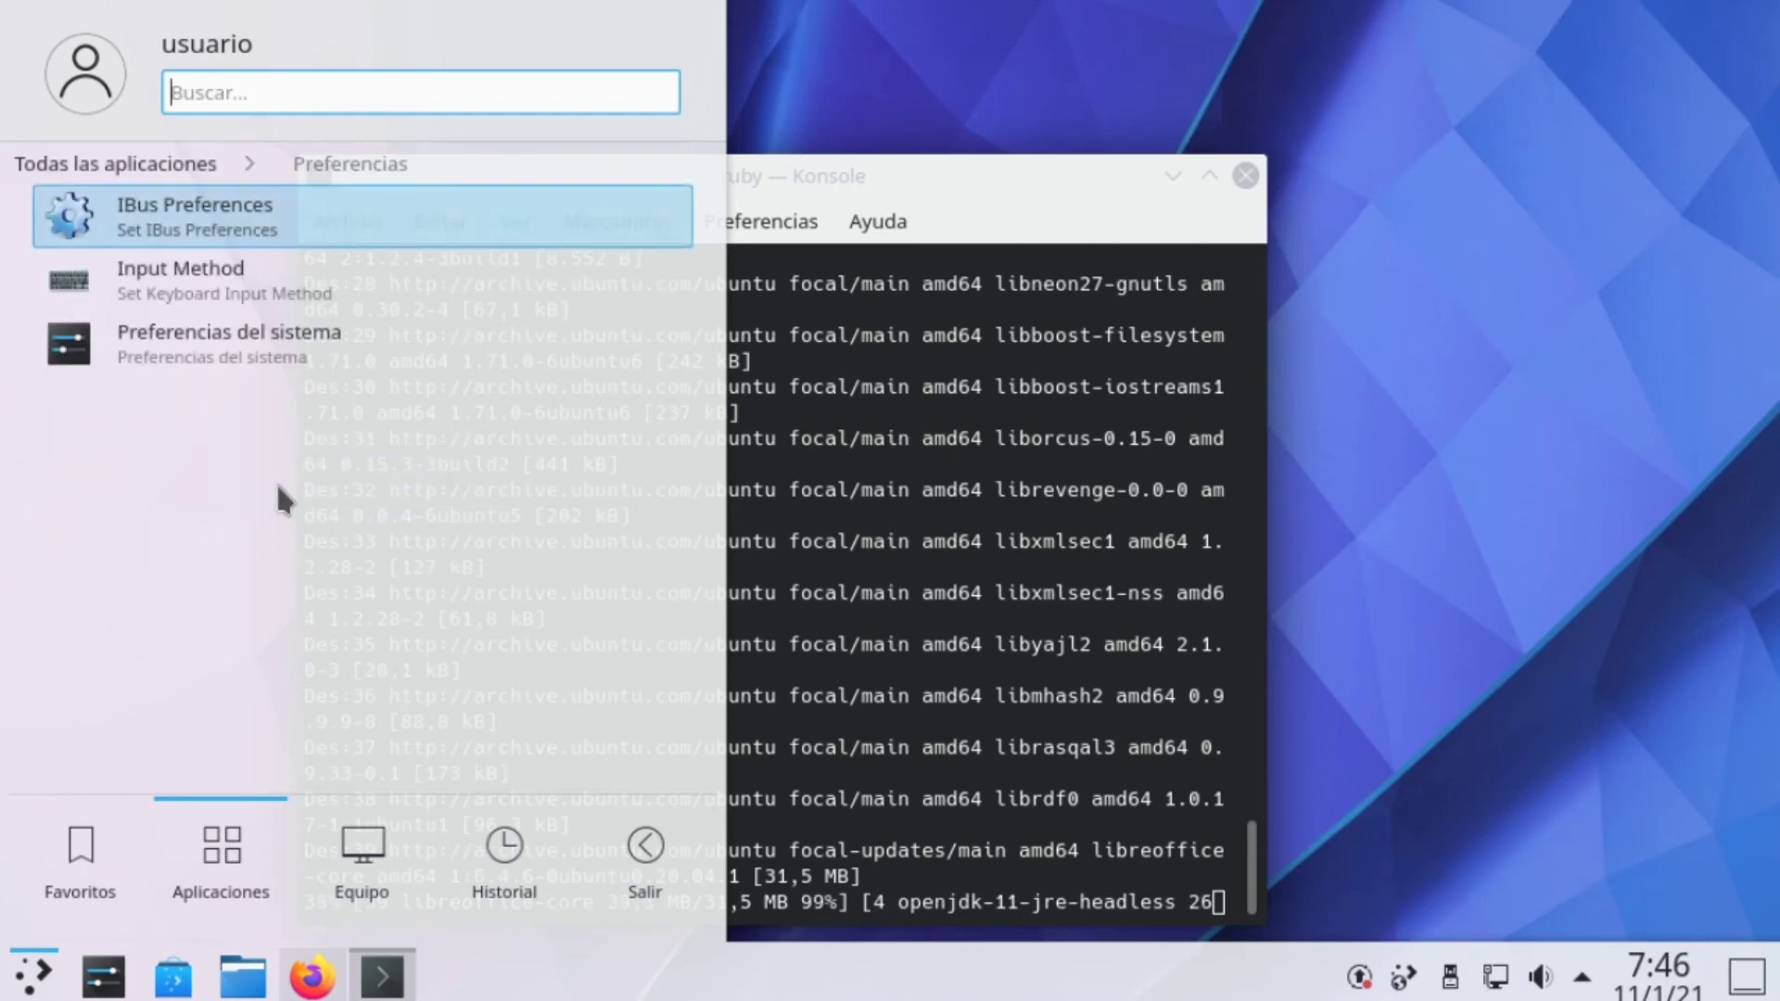
click(117, 171)
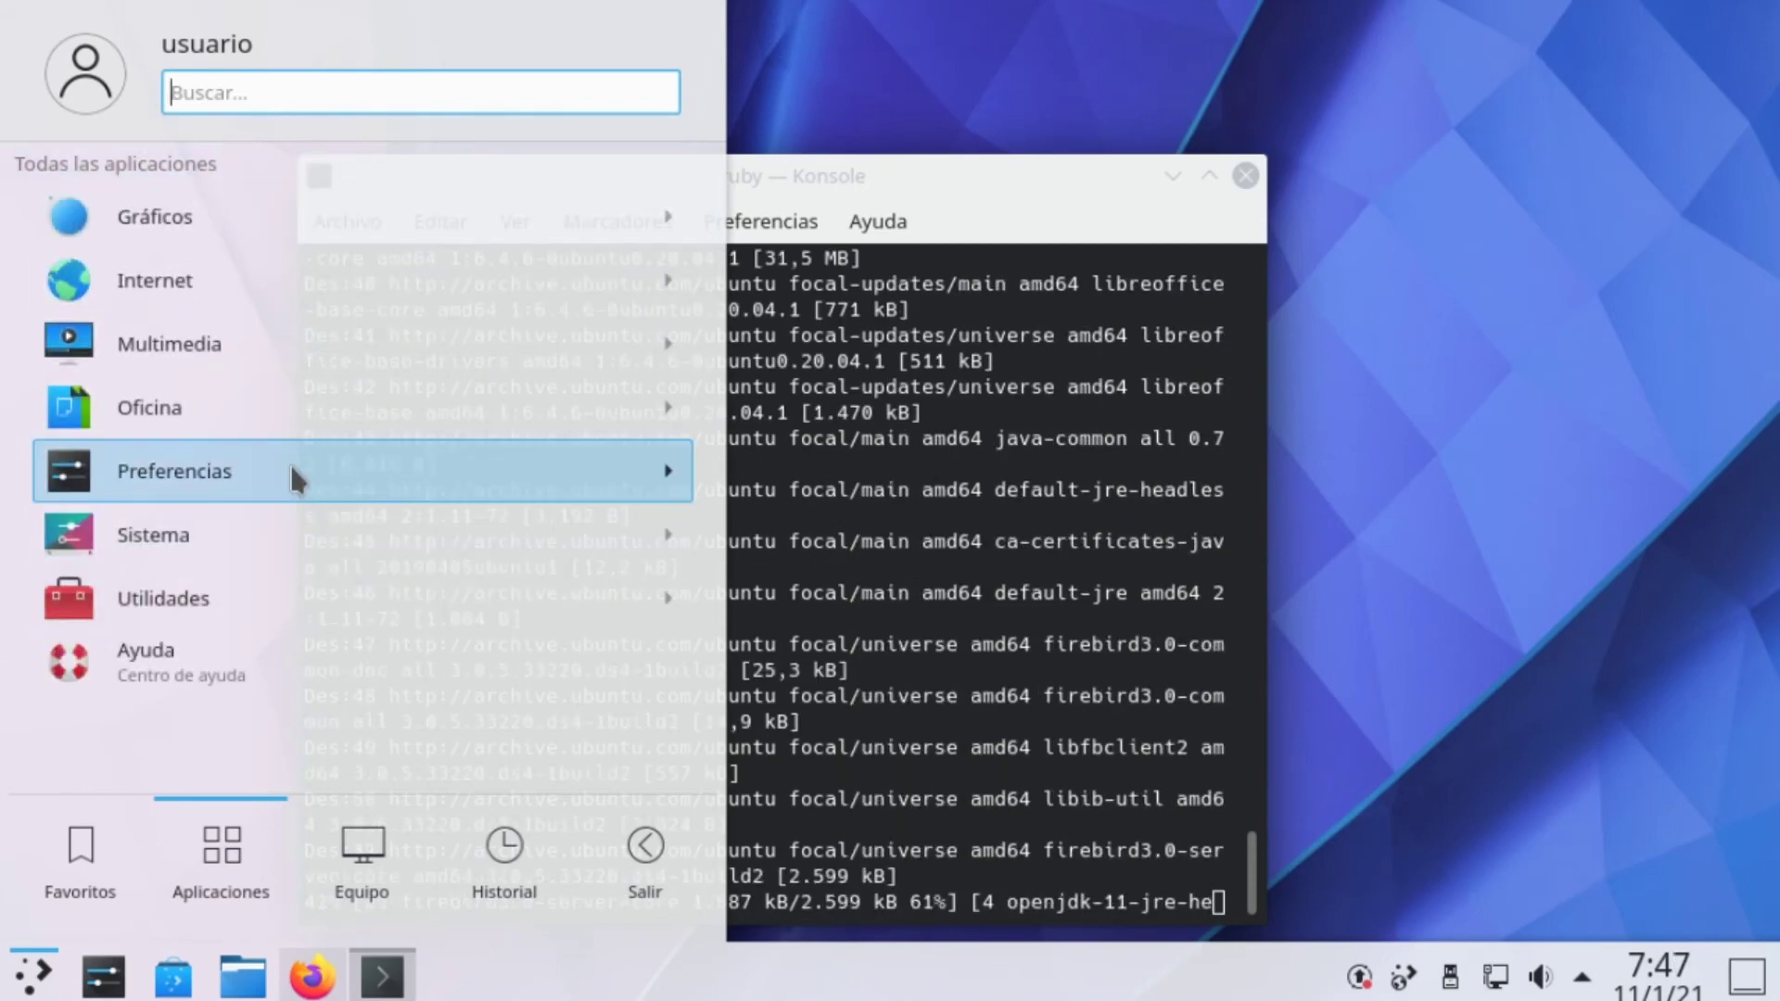
click(241, 529)
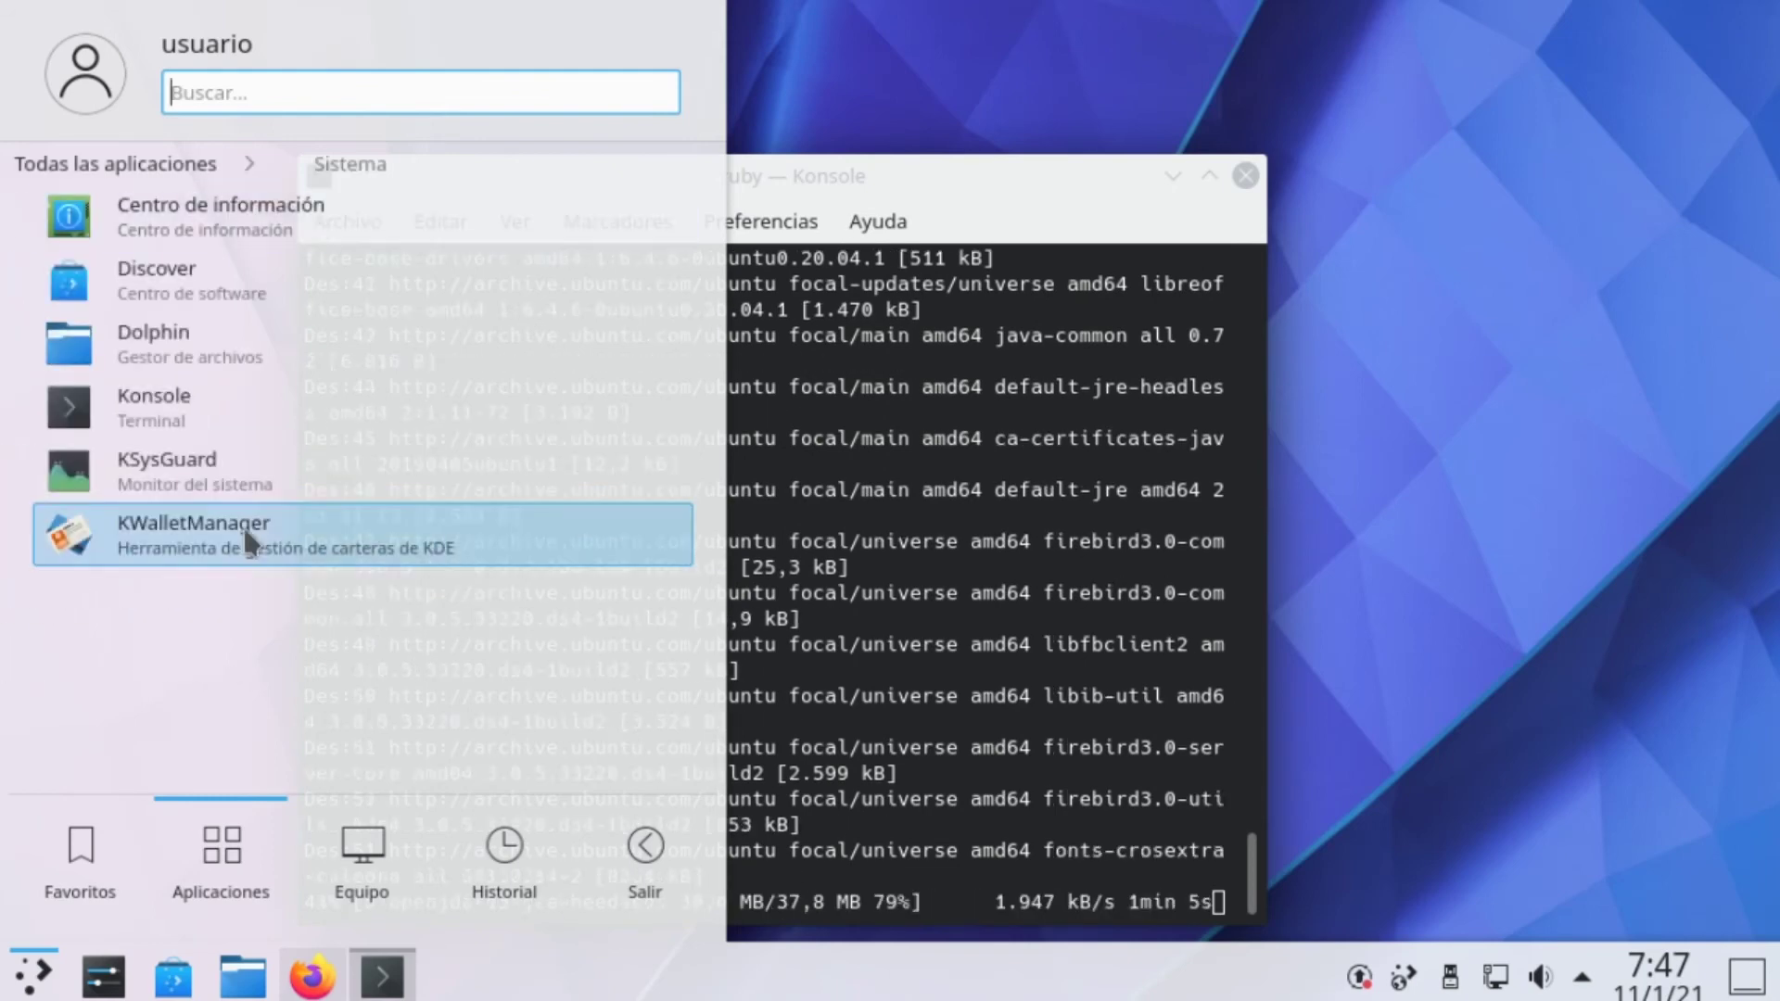
click(213, 458)
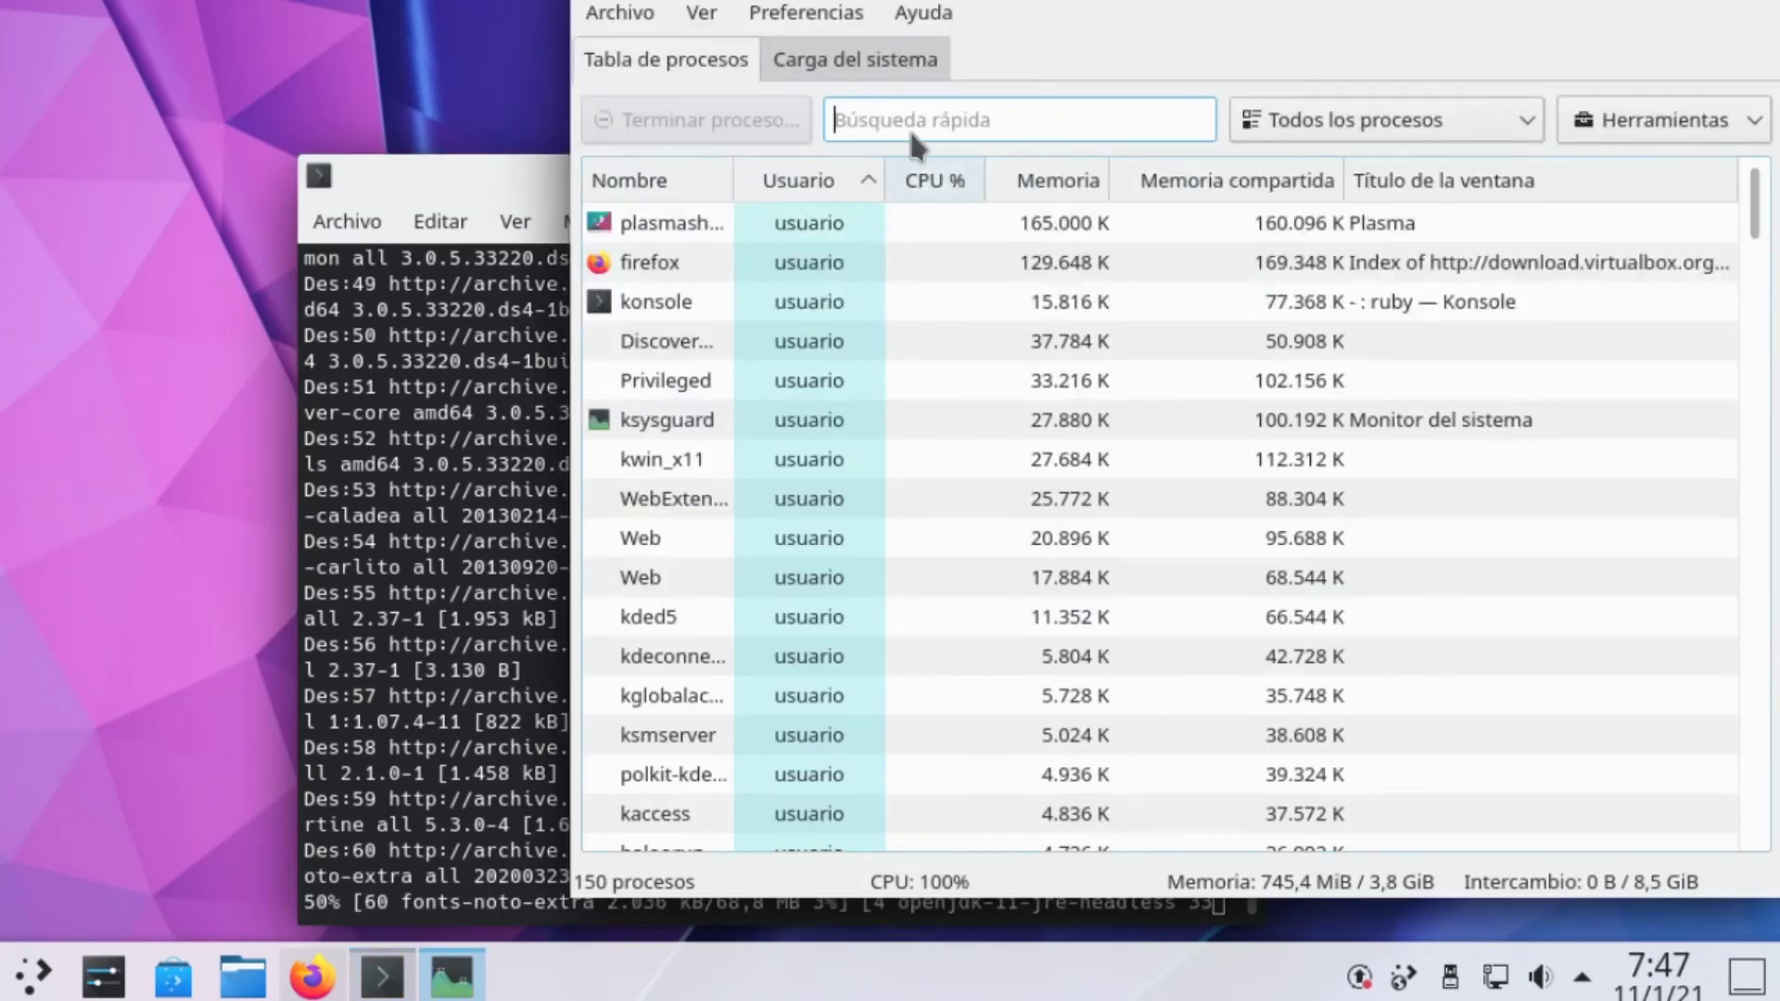
click(899, 80)
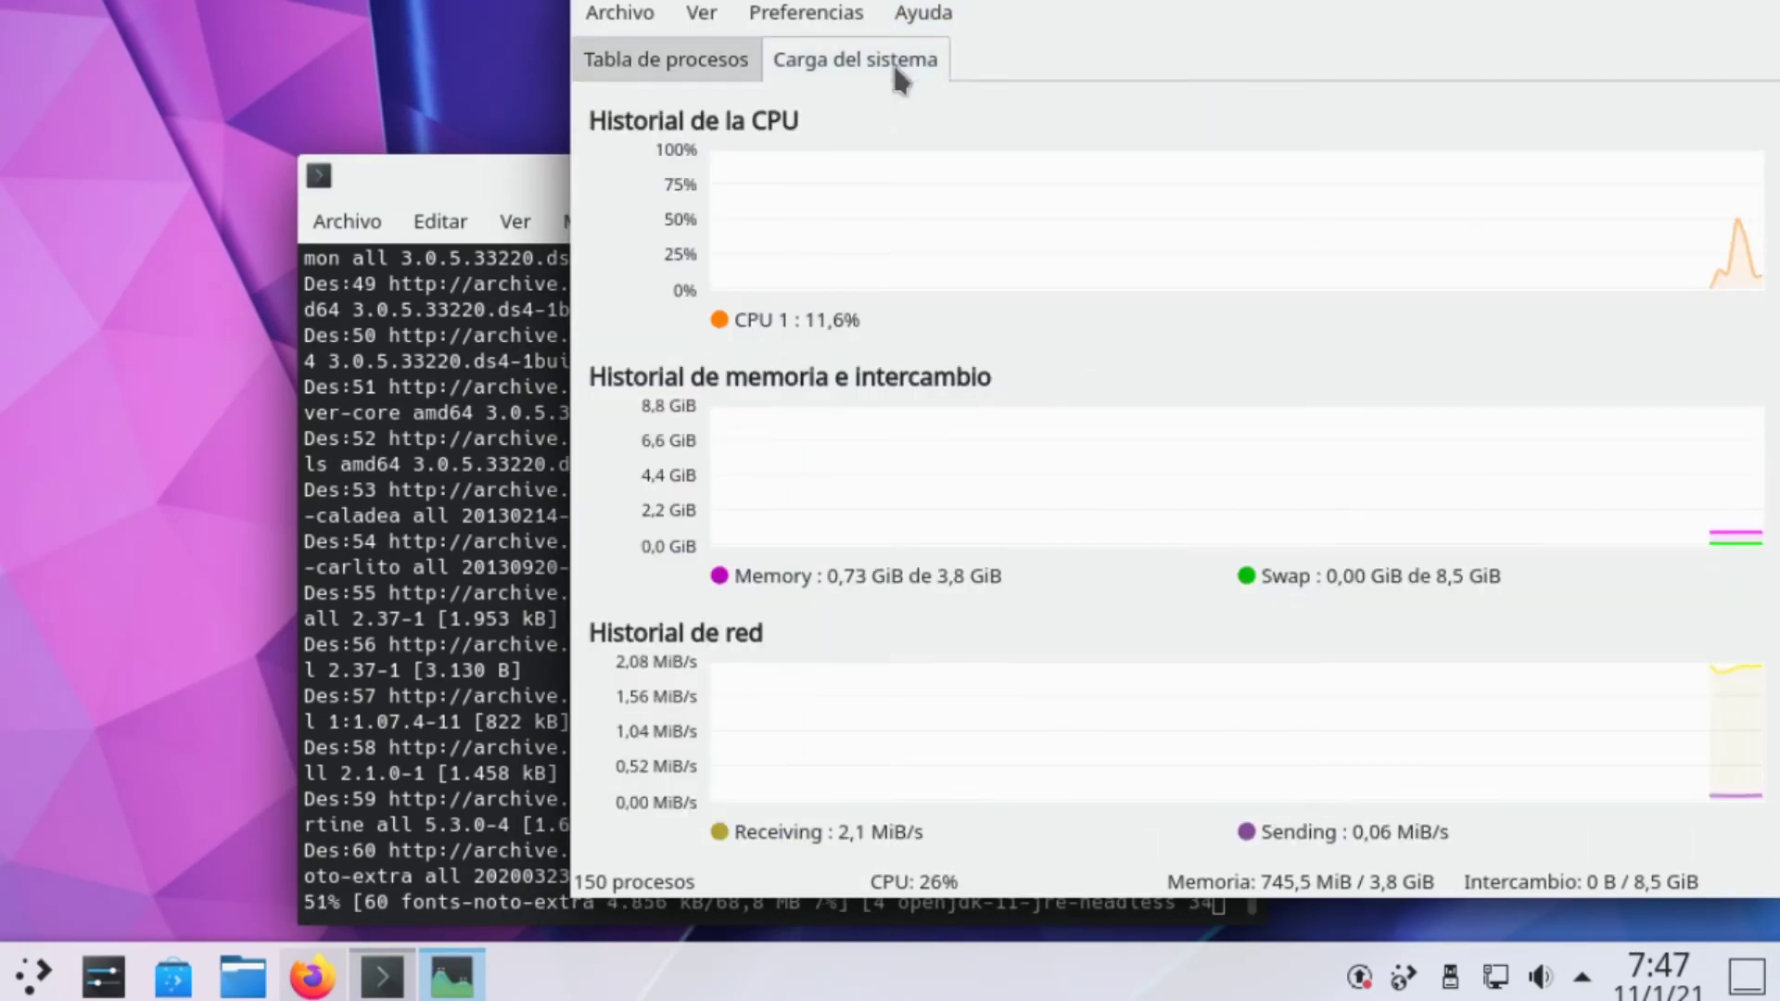